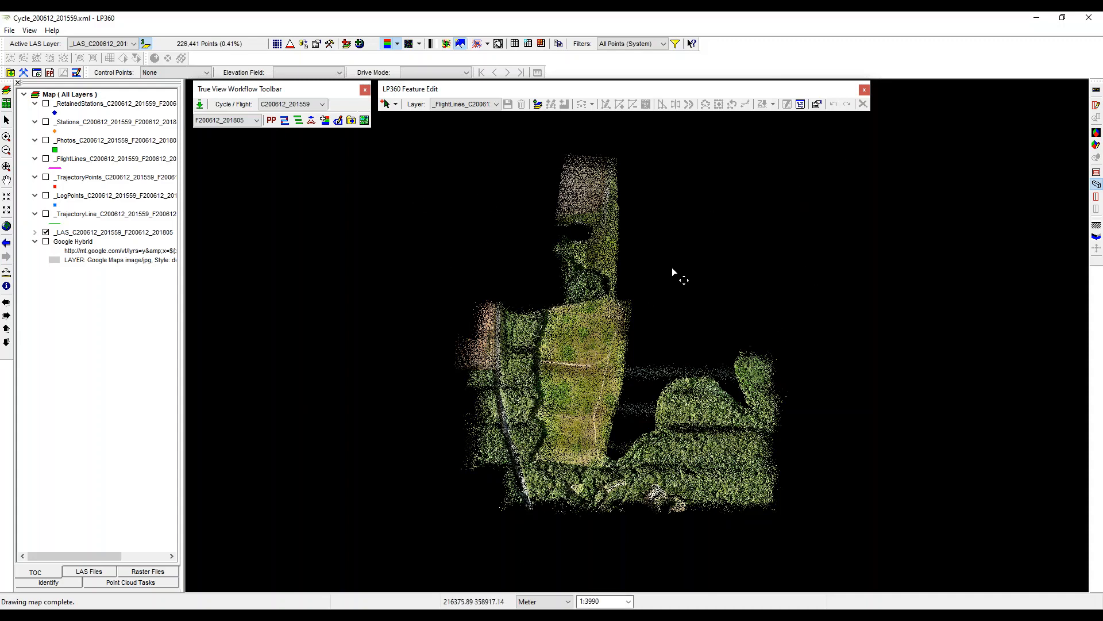
{"action": "right_click", "coordinate": [655, 287]}
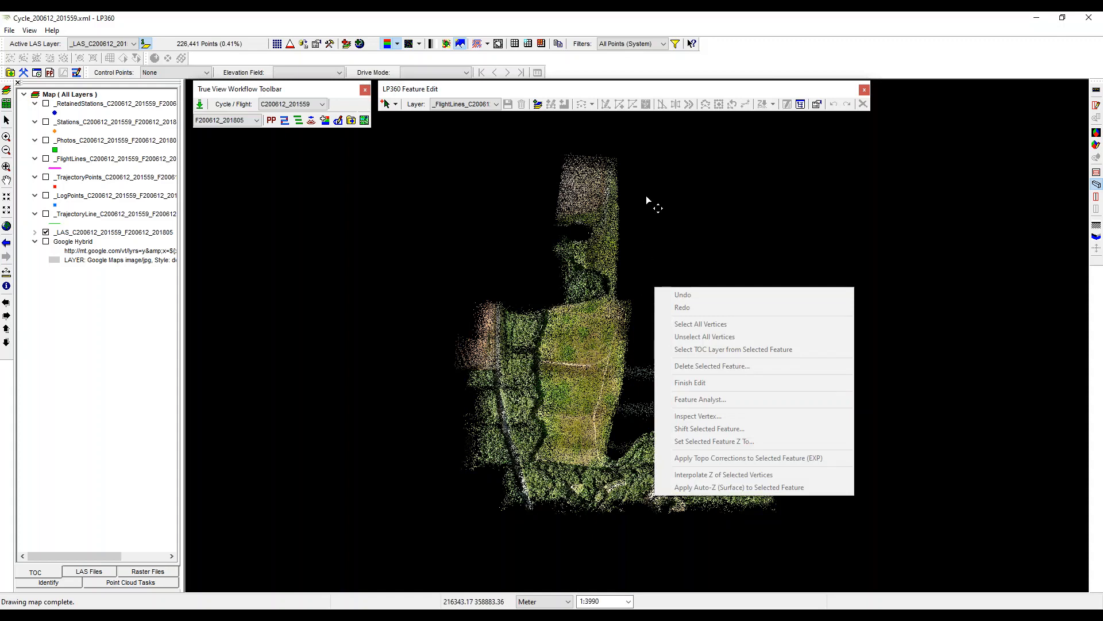
{"action": "left_click", "coordinate": [570, 215]}
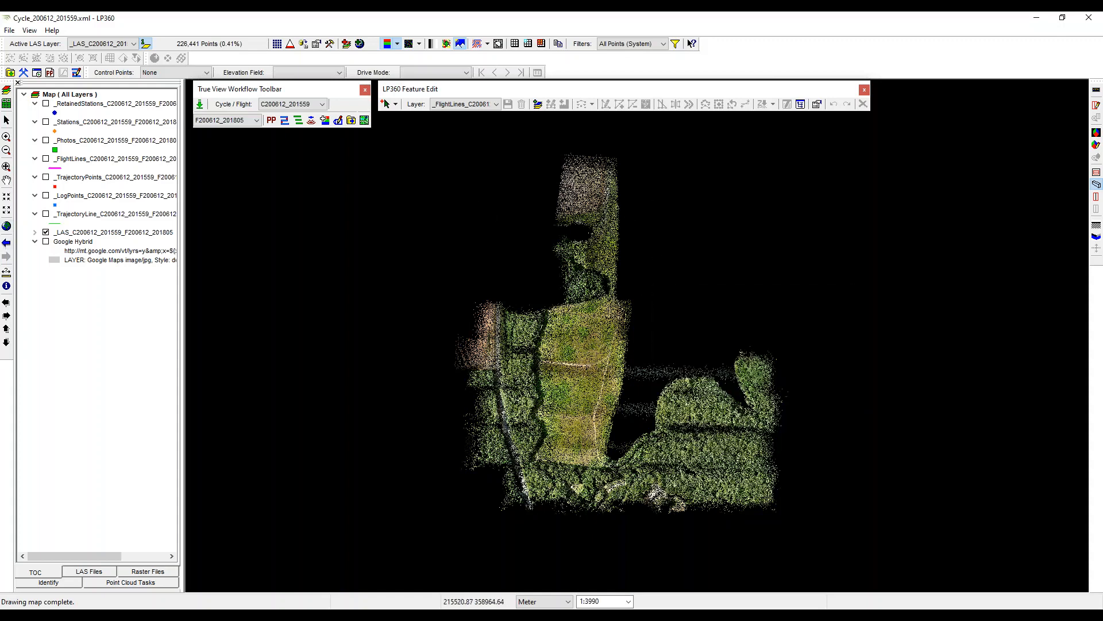
- Examine the RGB-colored point cloud of the whole site at different map scales, comparing how the points are drawn
{"action": "left_click", "coordinate": [6, 166]}
{"action": "left_click", "coordinate": [640, 332]}
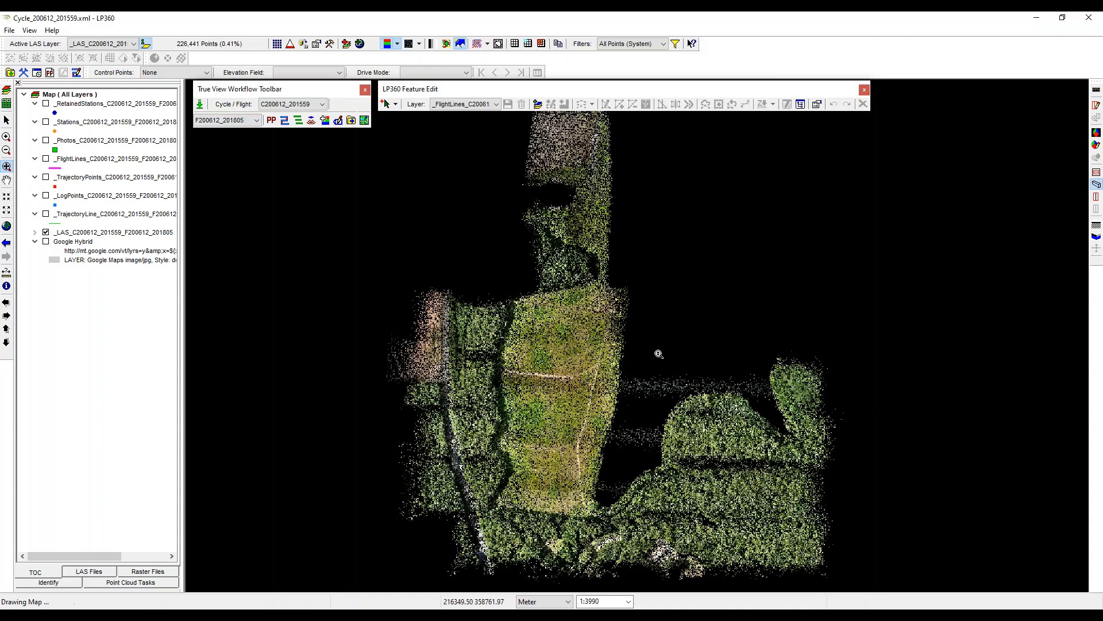
{"action": "left_click", "coordinate": [661, 318]}
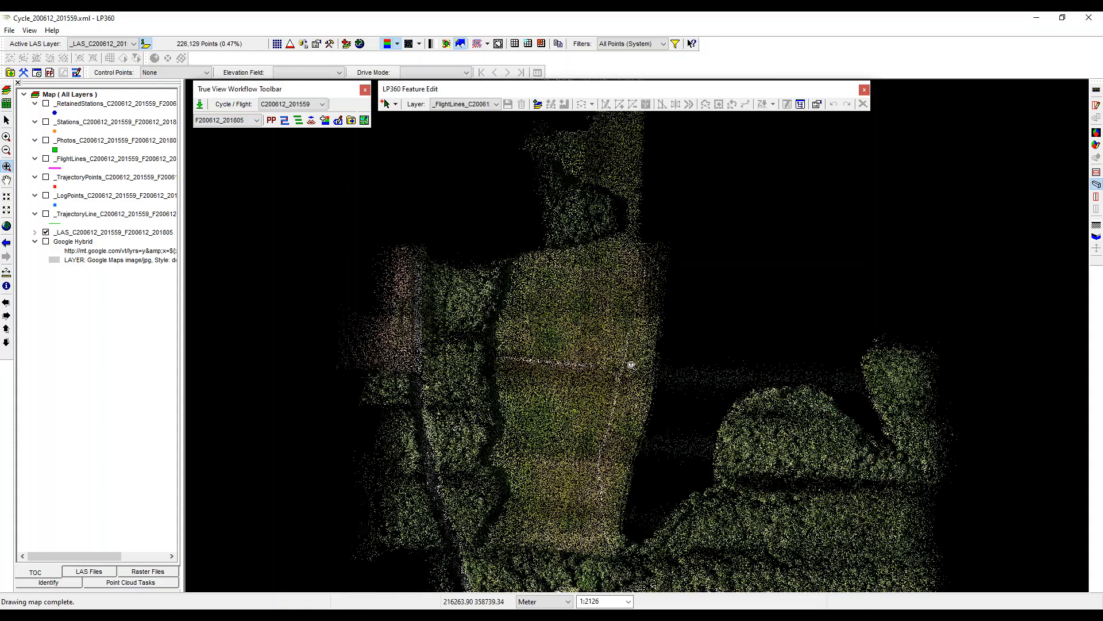
{"action": "left_click_drag", "start_coordinate": [626, 362], "coordinate": [620, 355]}
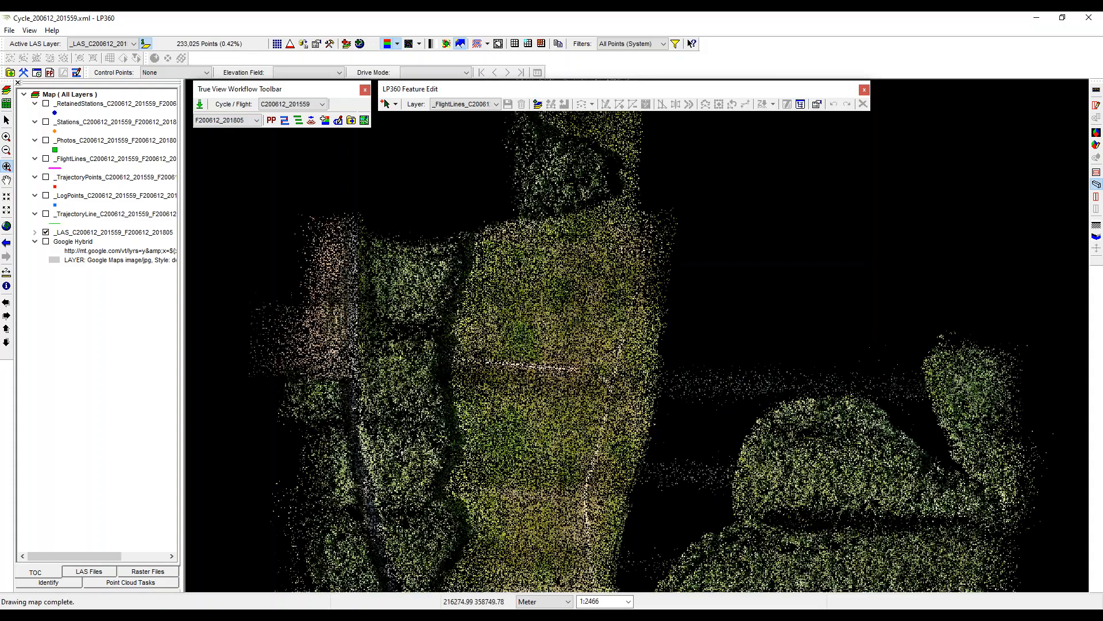
{"action": "scroll", "coordinate": [640, 355], "scroll_direction": "down", "scroll_amount": 2}
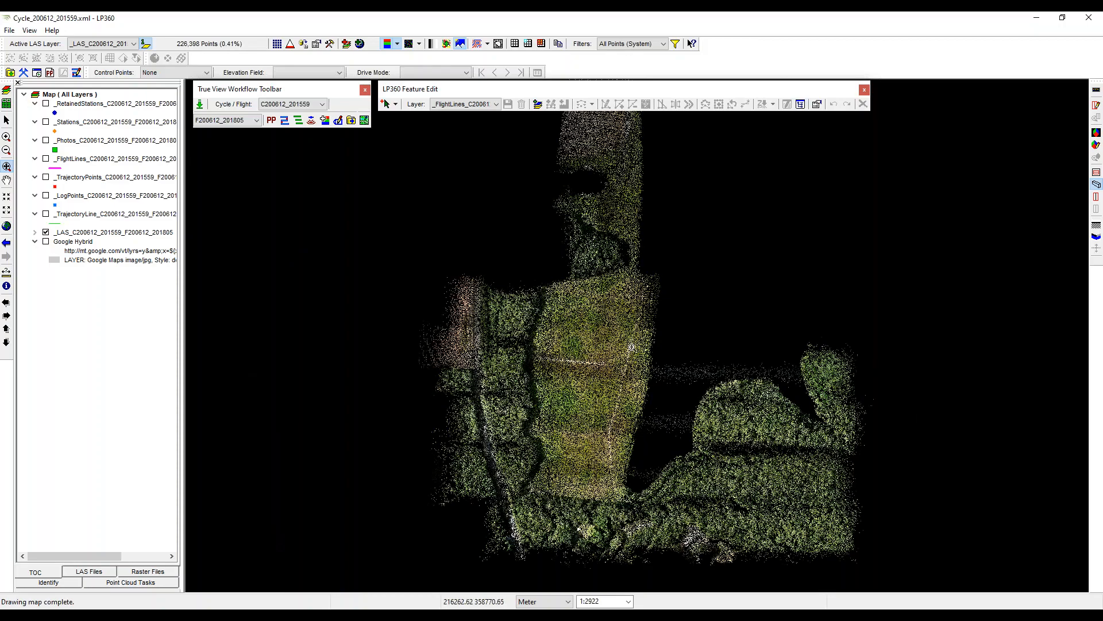
{"action": "scroll", "coordinate": [624, 357], "scroll_direction": "up", "scroll_amount": 2}
{"action": "scroll", "coordinate": [651, 323], "scroll_direction": "down", "scroll_amount": 2}
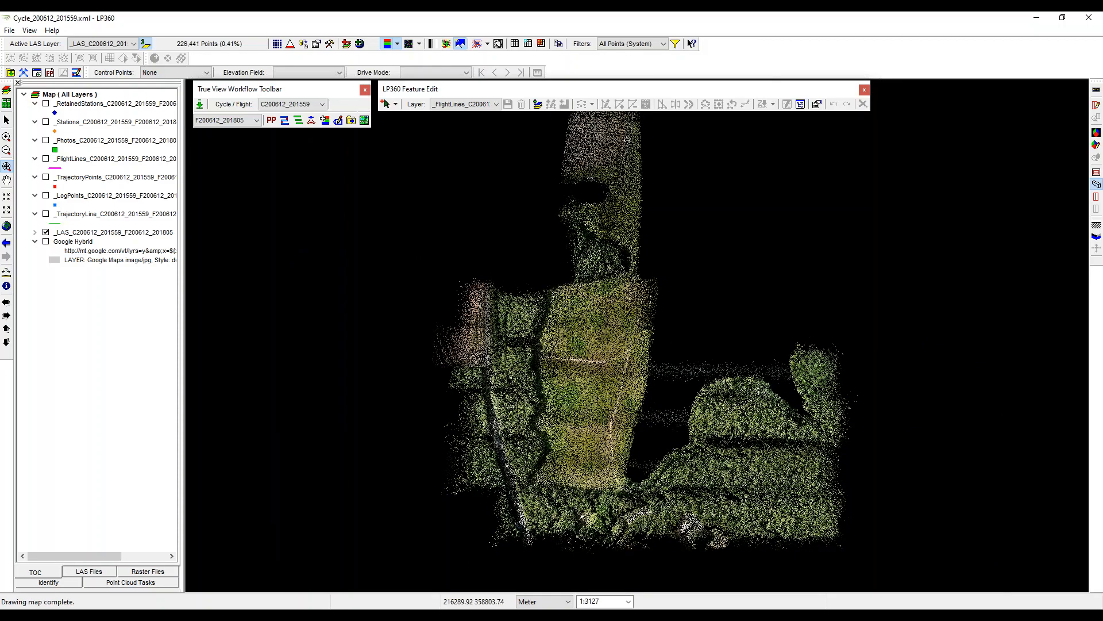
{"action": "left_click_drag", "start_coordinate": [651, 318], "coordinate": [642, 347]}
{"action": "scroll", "coordinate": [643, 342], "scroll_direction": "up", "scroll_amount": 1}
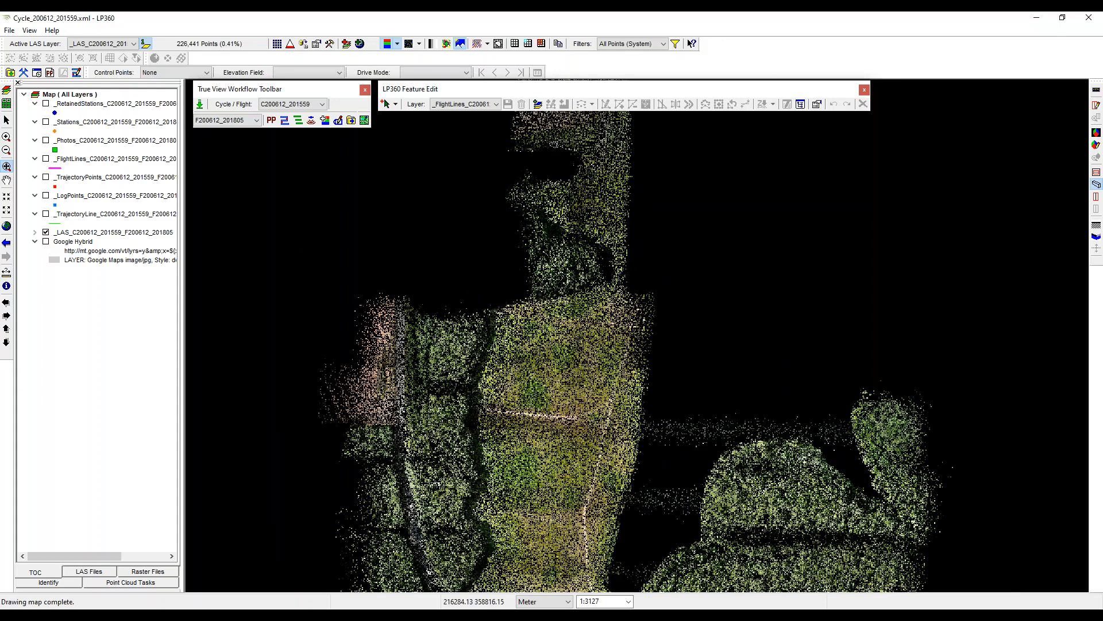
{"action": "scroll", "coordinate": [589, 357], "scroll_direction": "up", "scroll_amount": 1}
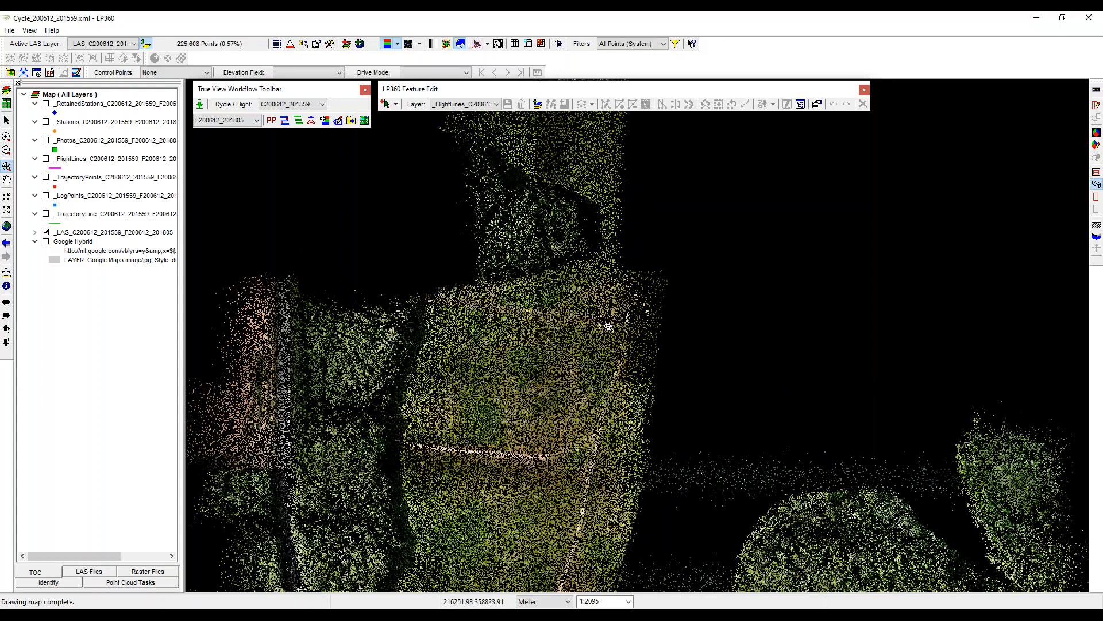
{"action": "scroll", "coordinate": [616, 316], "scroll_direction": "down", "scroll_amount": 1}
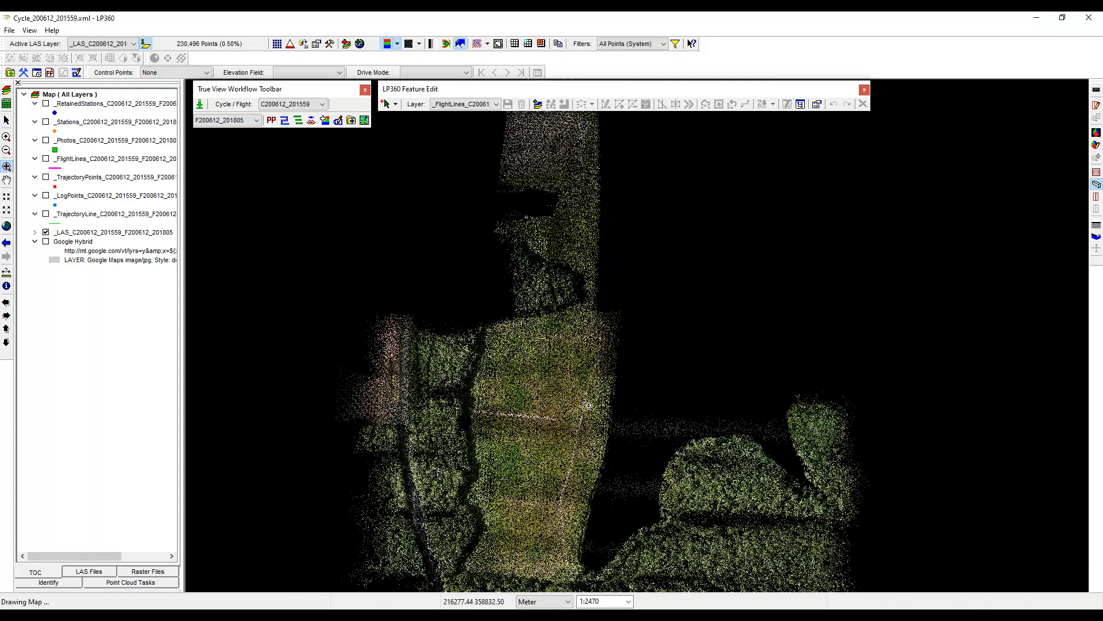
{"action": "scroll", "coordinate": [591, 406], "scroll_direction": "down", "scroll_amount": 3}
{"action": "left_click_drag", "start_coordinate": [603, 389], "coordinate": [609, 443]}
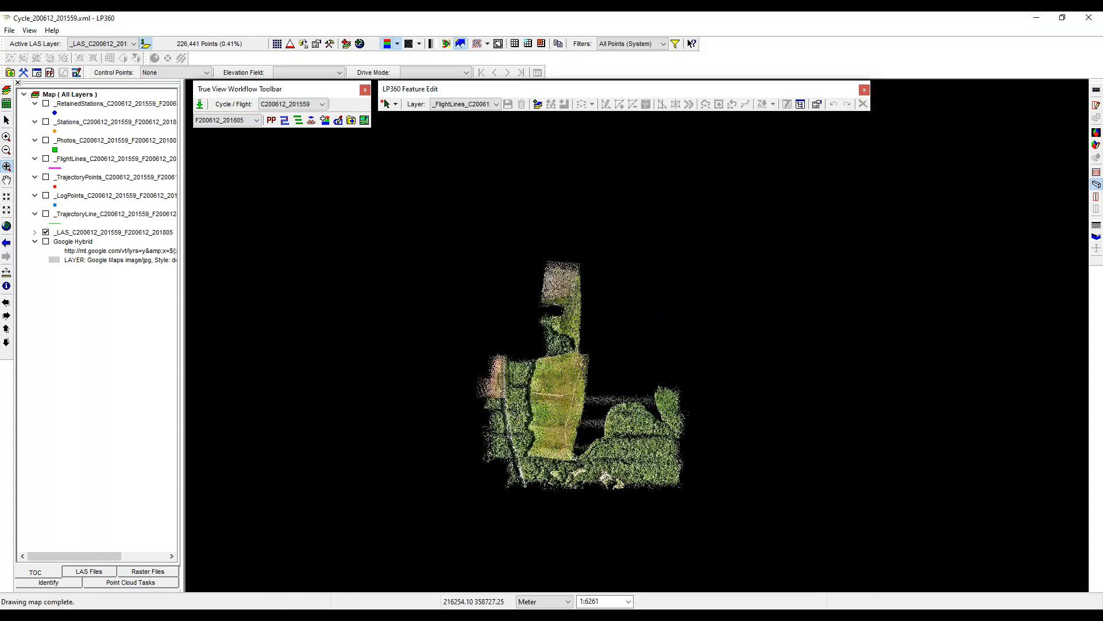
{"action": "left_click", "coordinate": [572, 382]}
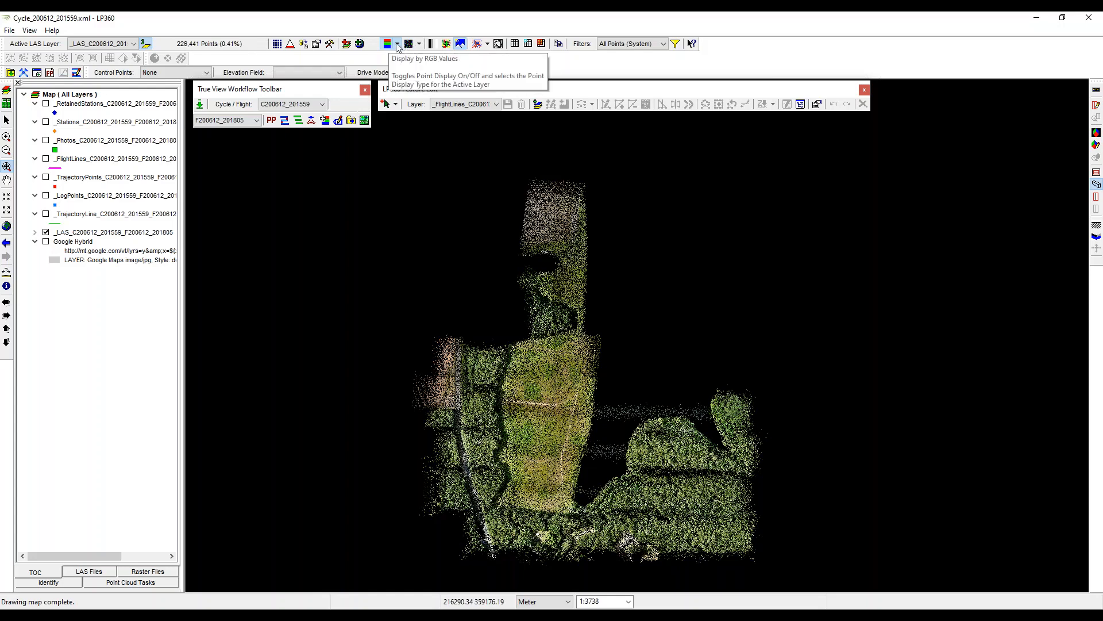
- Hide the points of the active LAS layer and show them again
{"action": "left_click", "coordinate": [397, 46]}
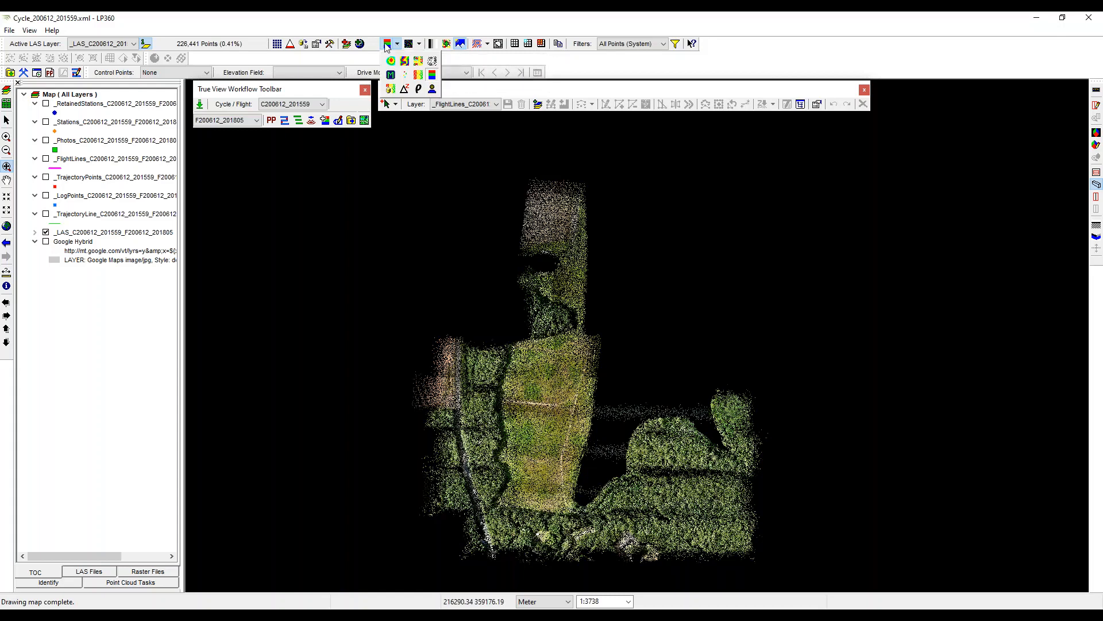
{"action": "left_click", "coordinate": [387, 46]}
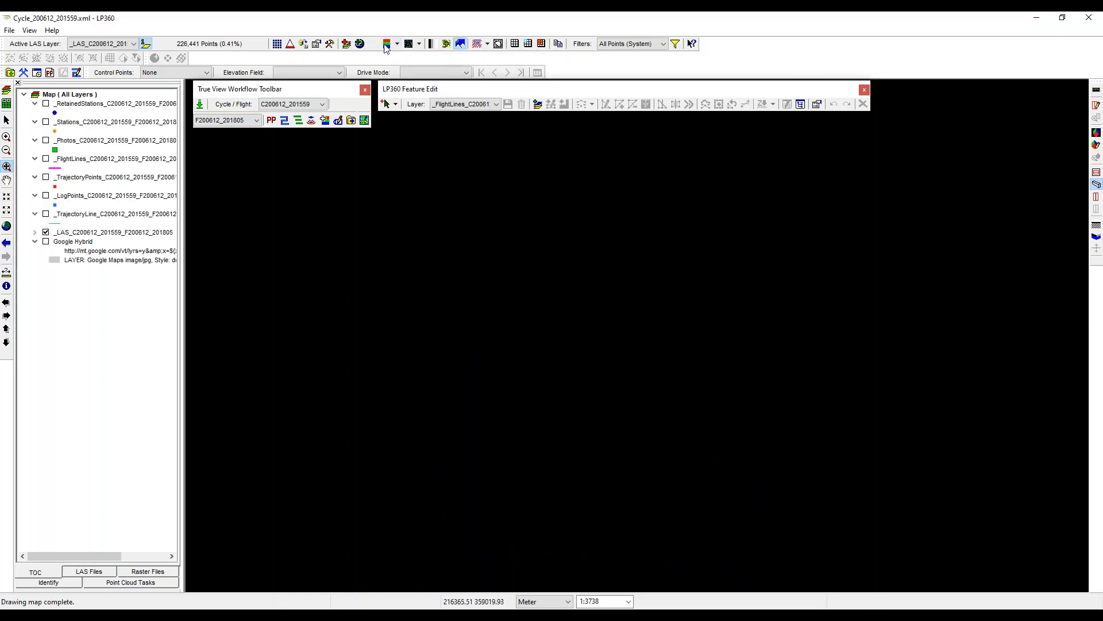
{"action": "left_click", "coordinate": [386, 46]}
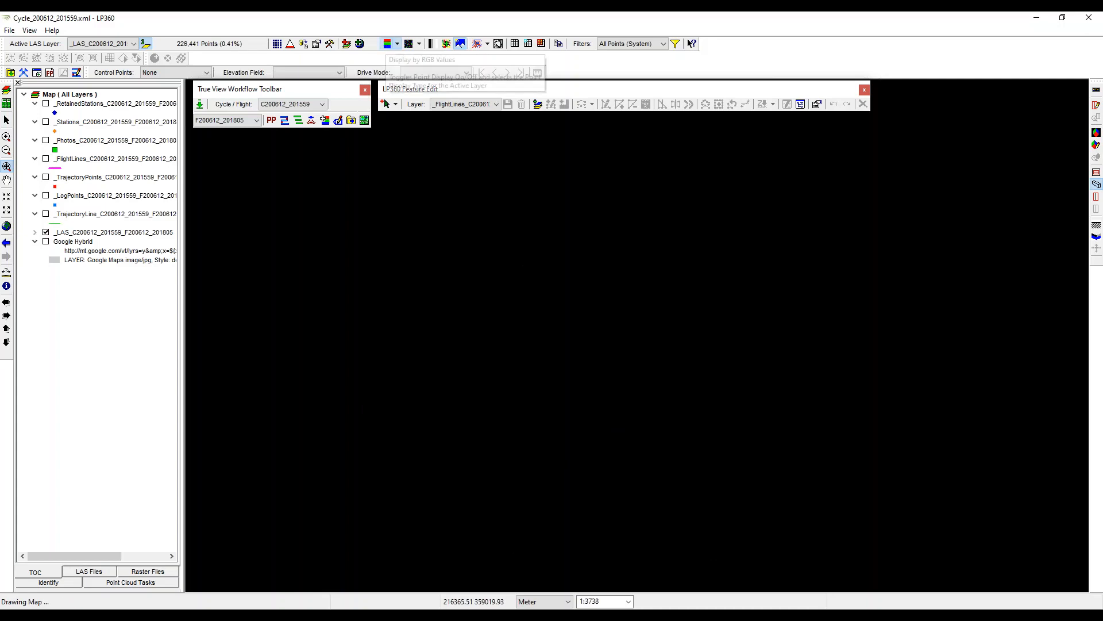
- Display the point cloud colored by elevation, followed by classification
{"action": "left_click", "coordinate": [395, 44]}
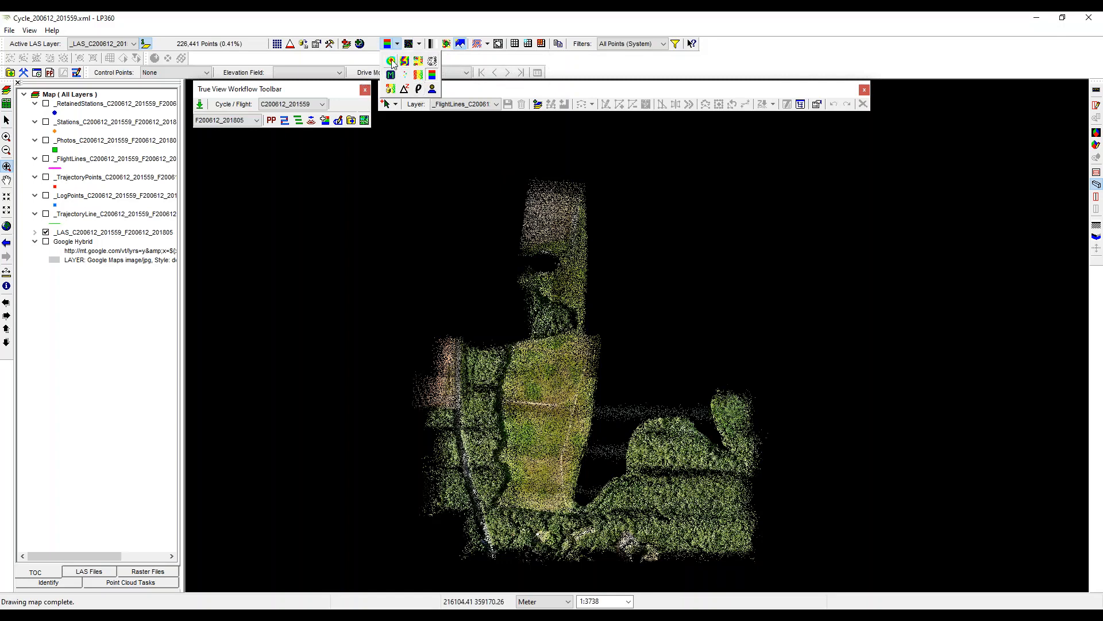
{"action": "left_click", "coordinate": [391, 61]}
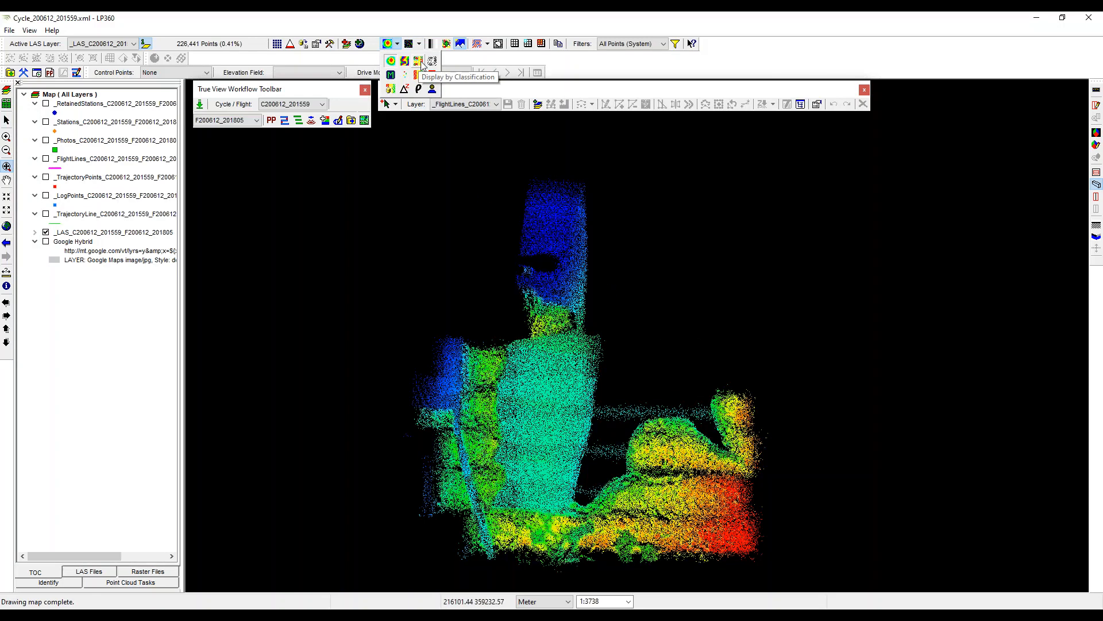
{"action": "left_click", "coordinate": [419, 61]}
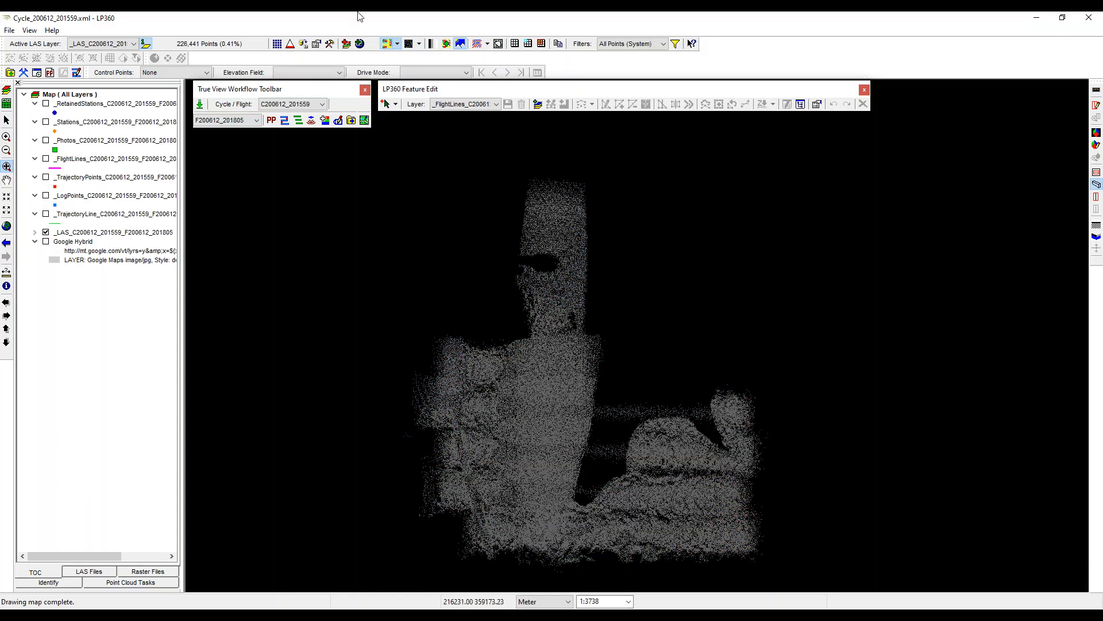
- Display the point cloud by Point Source ID, followed by user data
{"action": "left_click", "coordinate": [397, 43]}
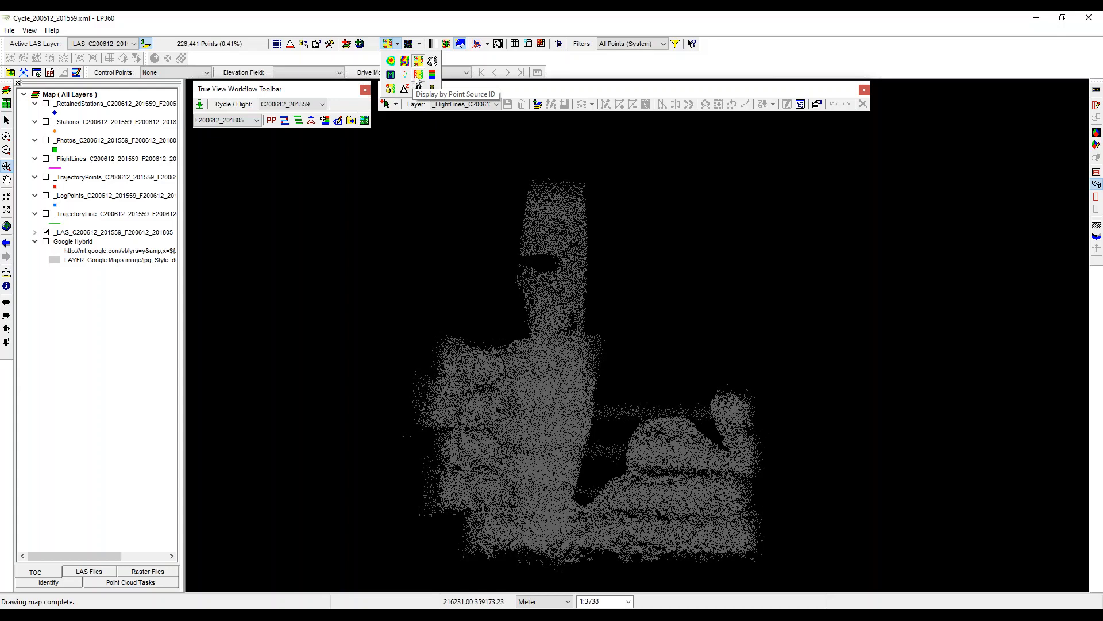
{"action": "left_click", "coordinate": [418, 76]}
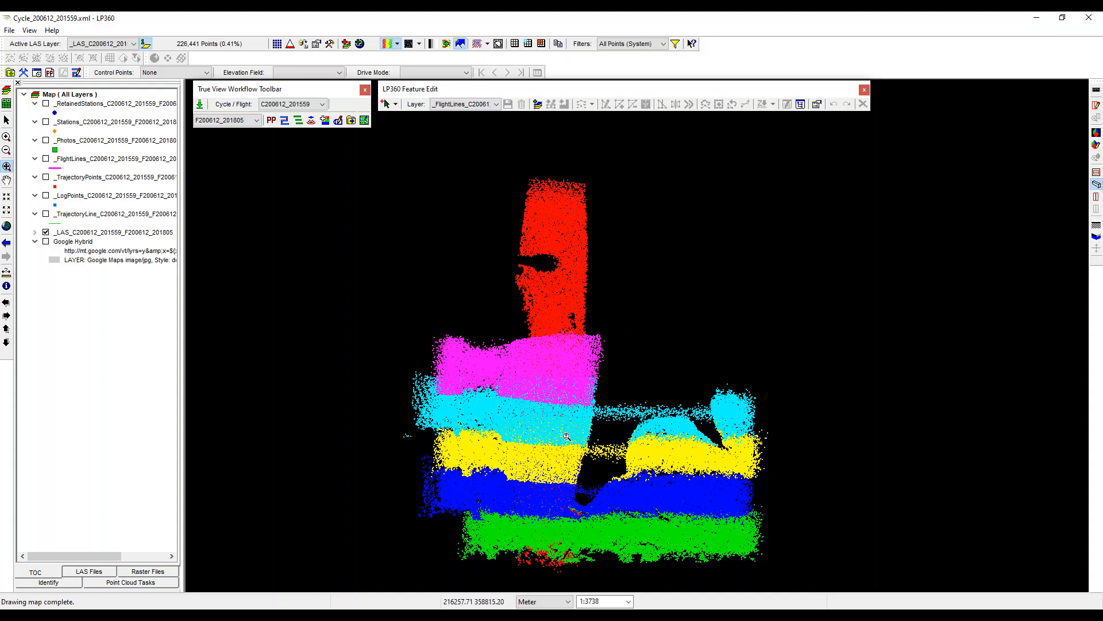
{"action": "left_click", "coordinate": [396, 44]}
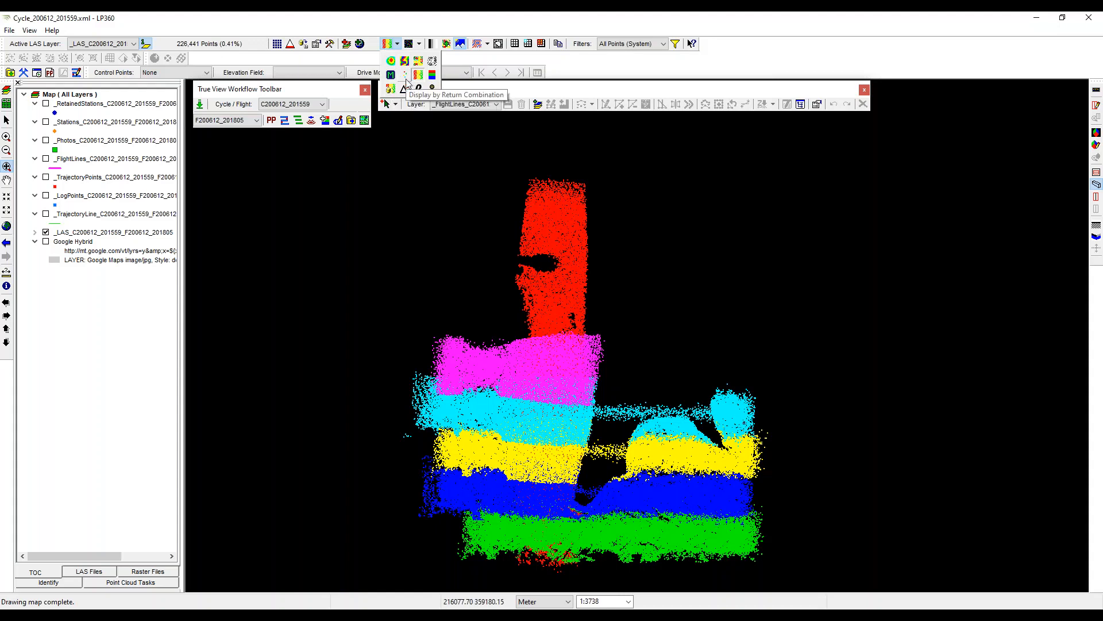
{"action": "left_click", "coordinate": [433, 91]}
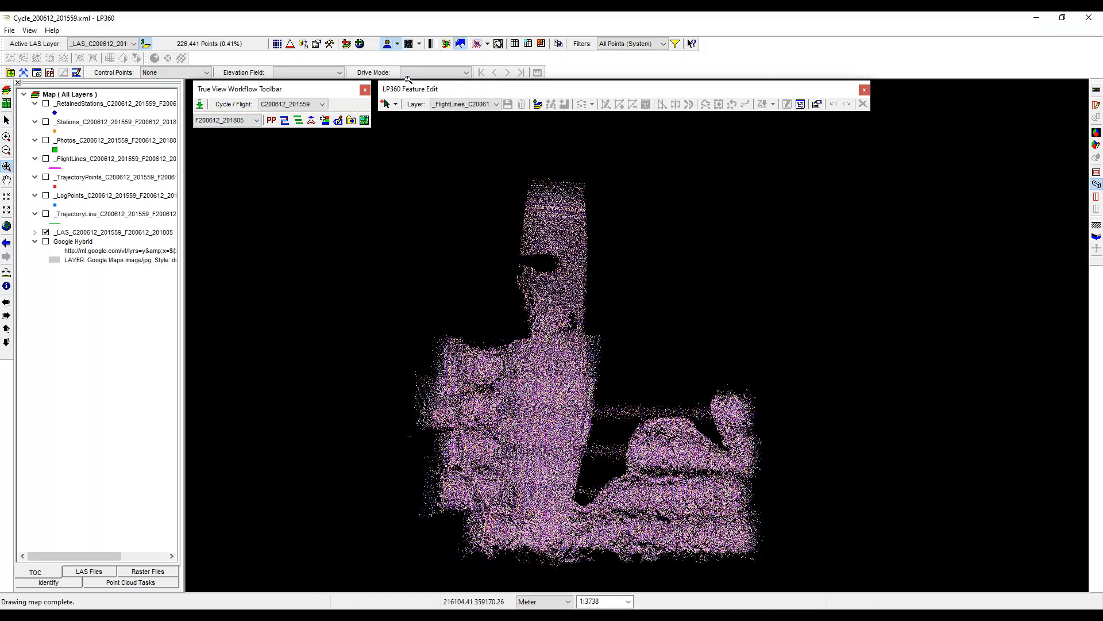
- Display the point cloud by Return Combination and restore the coloring by RGB values
{"action": "left_click", "coordinate": [398, 45]}
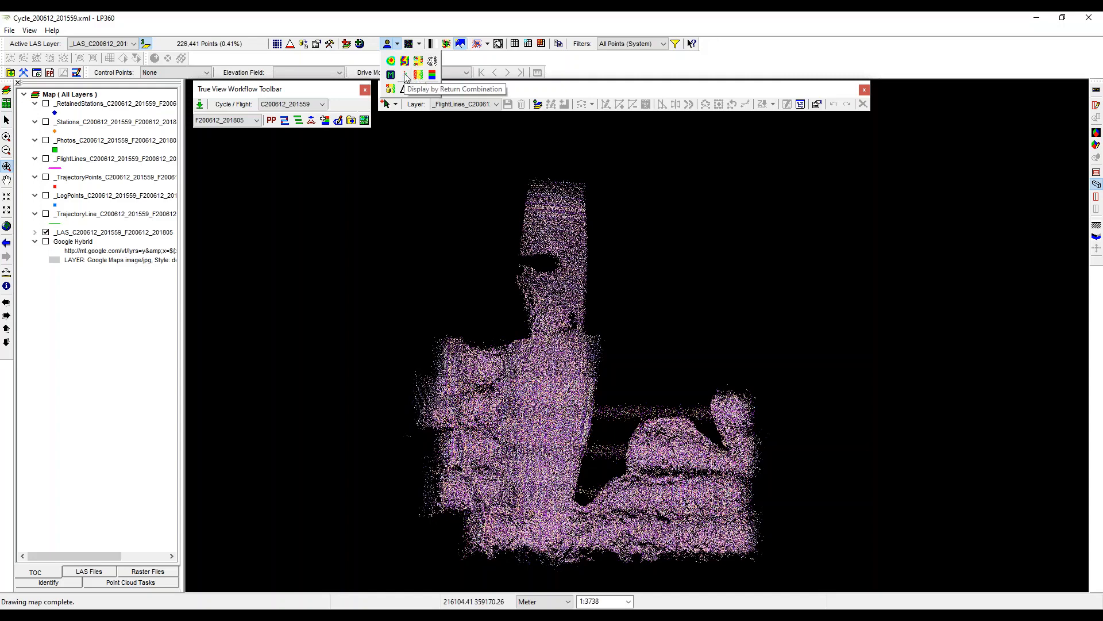
{"action": "left_click", "coordinate": [405, 76]}
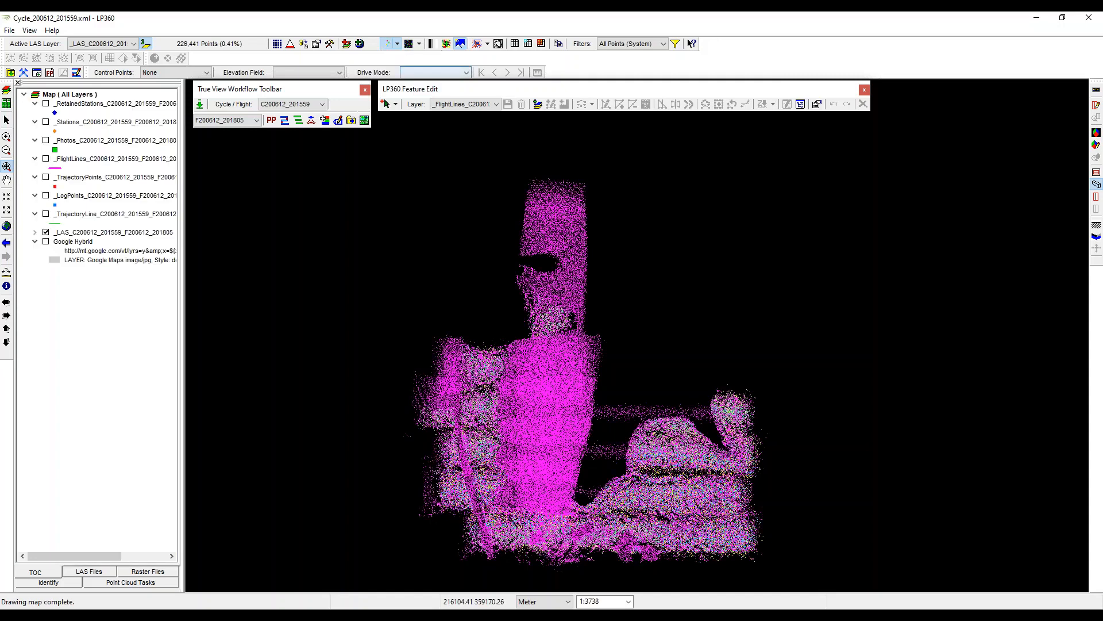
{"action": "left_click", "coordinate": [397, 44]}
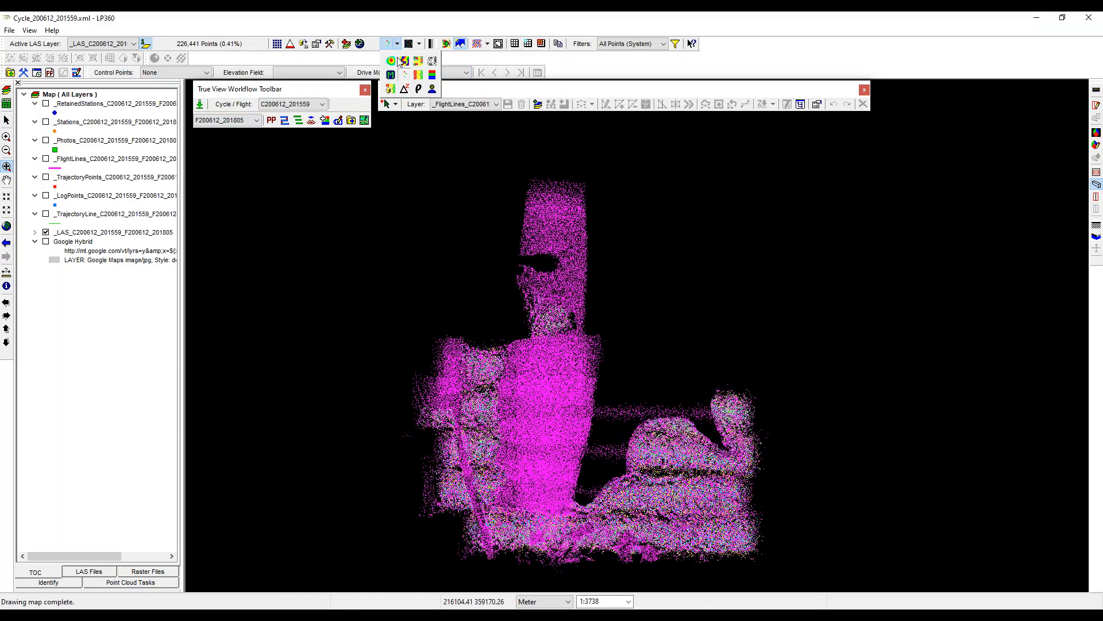
{"action": "left_click", "coordinate": [432, 75]}
- Display the active LAS layer as a TIN surface and inspect it in detail and over the full site
{"action": "left_click", "coordinate": [412, 43]}
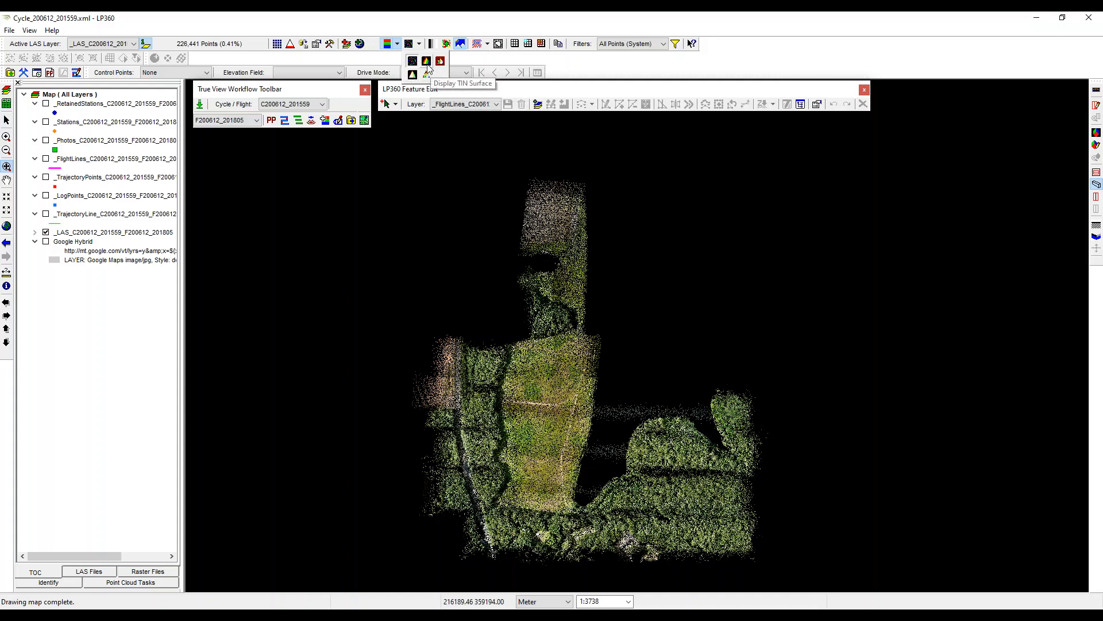
{"action": "left_click", "coordinate": [428, 65]}
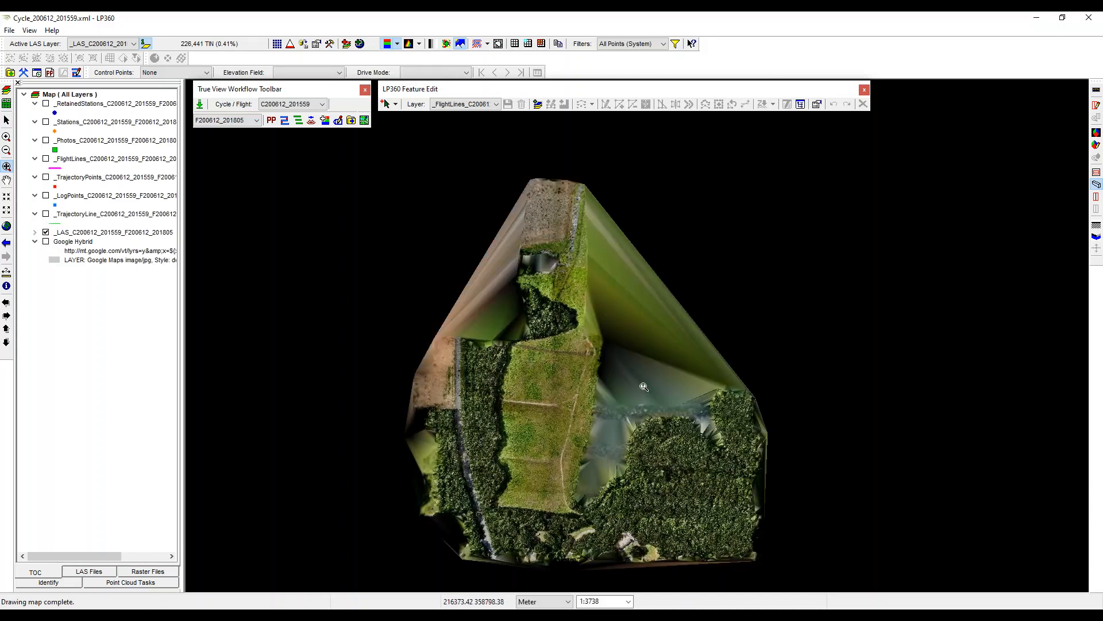
{"action": "scroll", "coordinate": [526, 463], "scroll_direction": "up", "scroll_amount": 3}
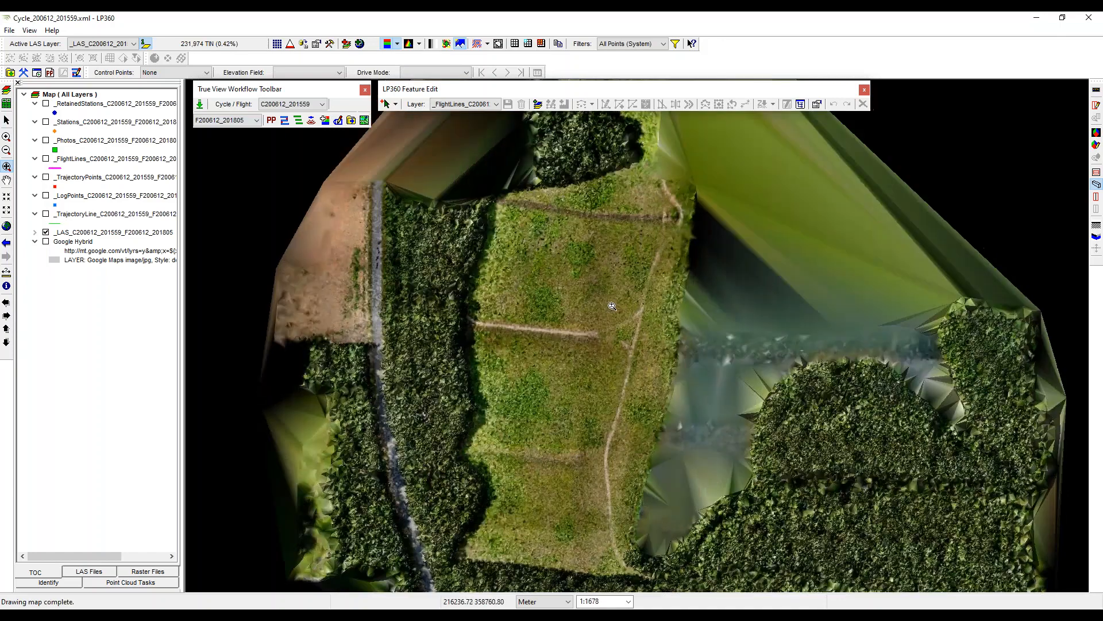
{"action": "left_click_drag", "start_coordinate": [604, 324], "coordinate": [592, 374]}
{"action": "scroll", "coordinate": [574, 253], "scroll_direction": "down", "scroll_amount": 3}
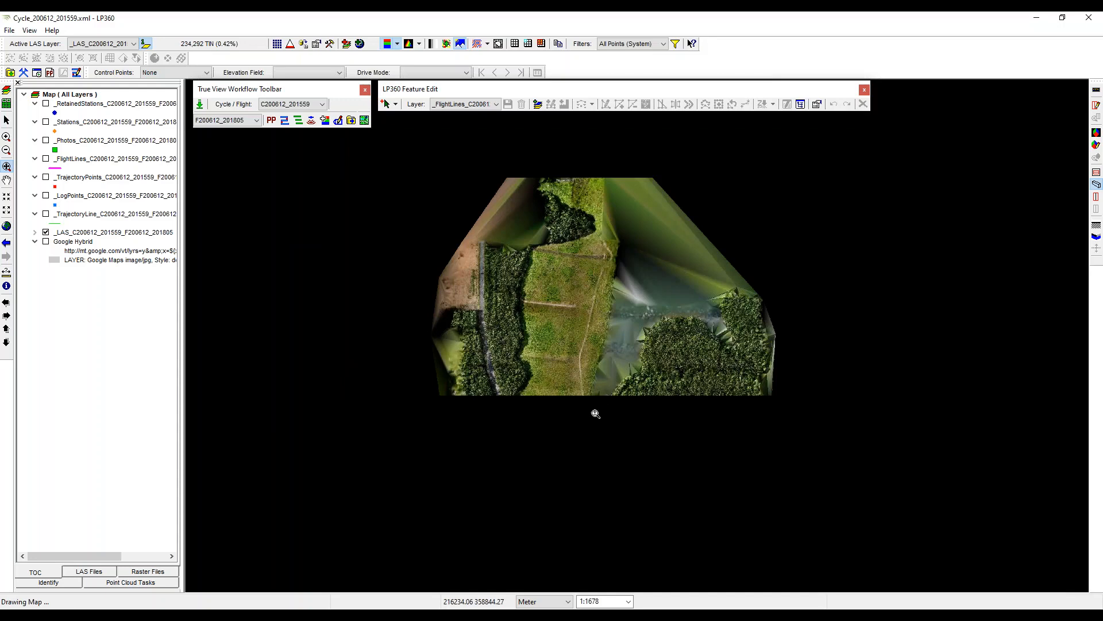
{"action": "left_click_drag", "start_coordinate": [567, 335], "coordinate": [547, 381]}
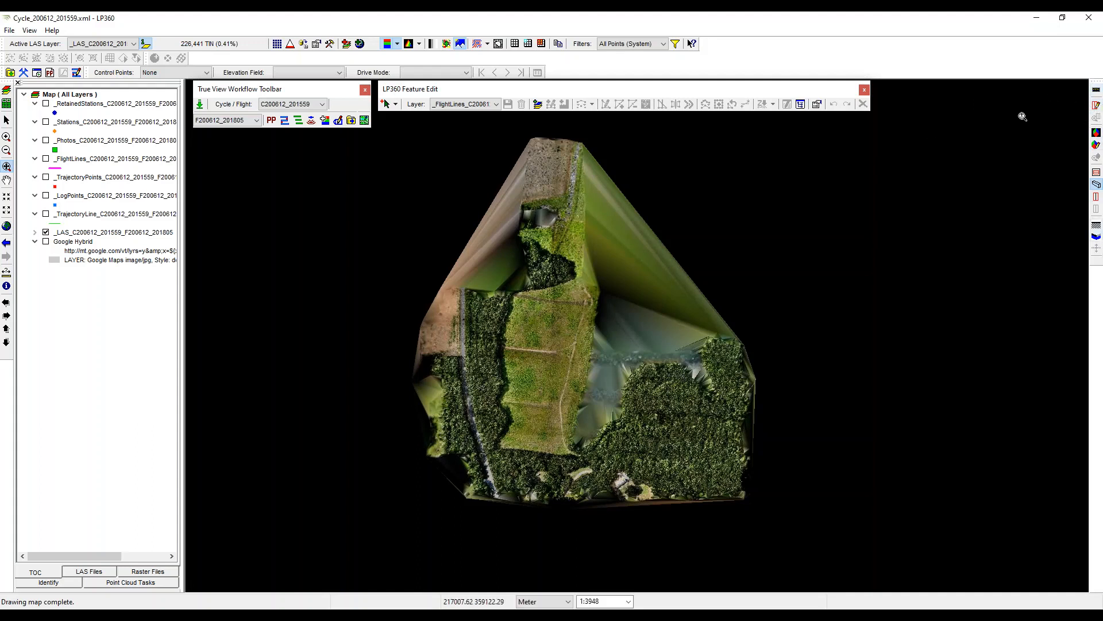
- Open the profile window and draw a profile across the tree belt from the road to the field, with a profile depth of 1
{"action": "left_click", "coordinate": [1096, 93]}
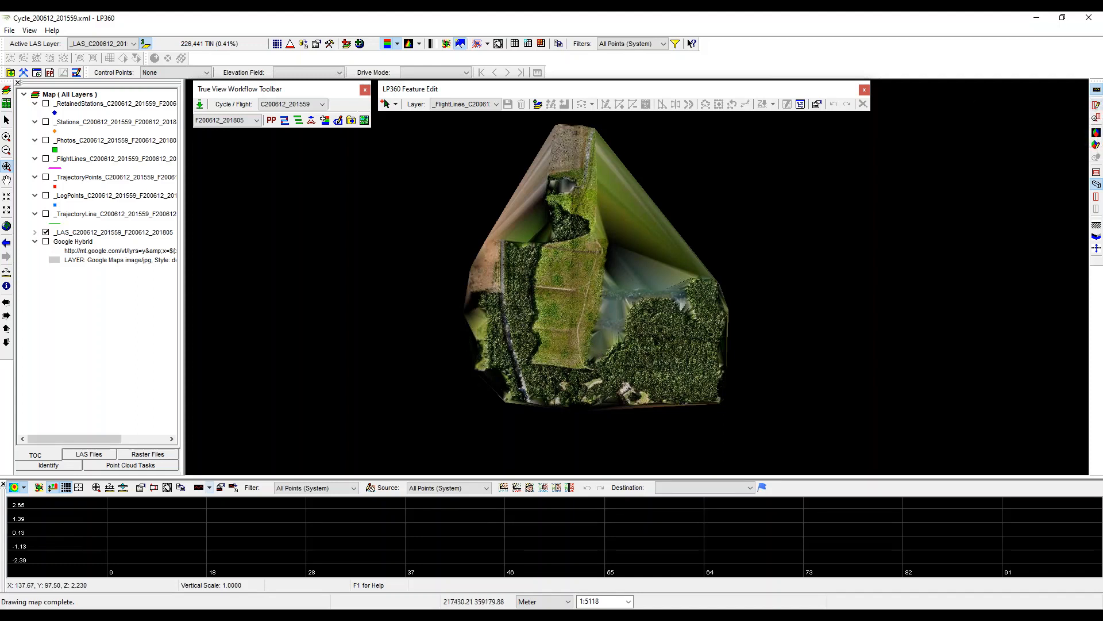
{"action": "left_click", "coordinate": [1095, 107]}
{"action": "scroll", "coordinate": [578, 320], "scroll_direction": "up", "scroll_amount": 2}
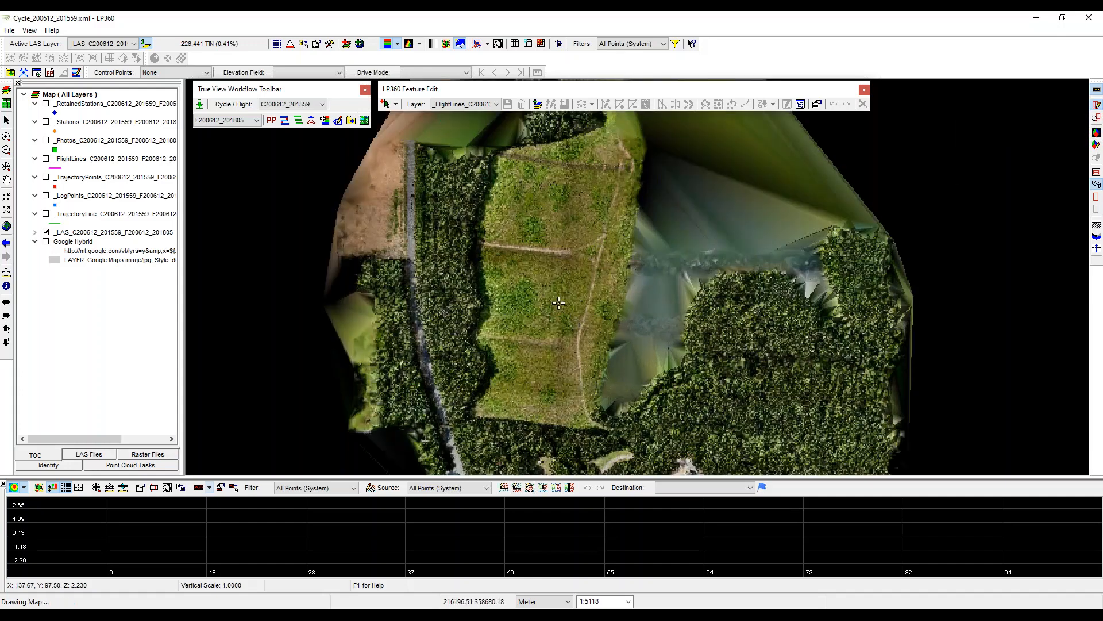
{"action": "scroll", "coordinate": [501, 250], "scroll_direction": "up", "scroll_amount": 2}
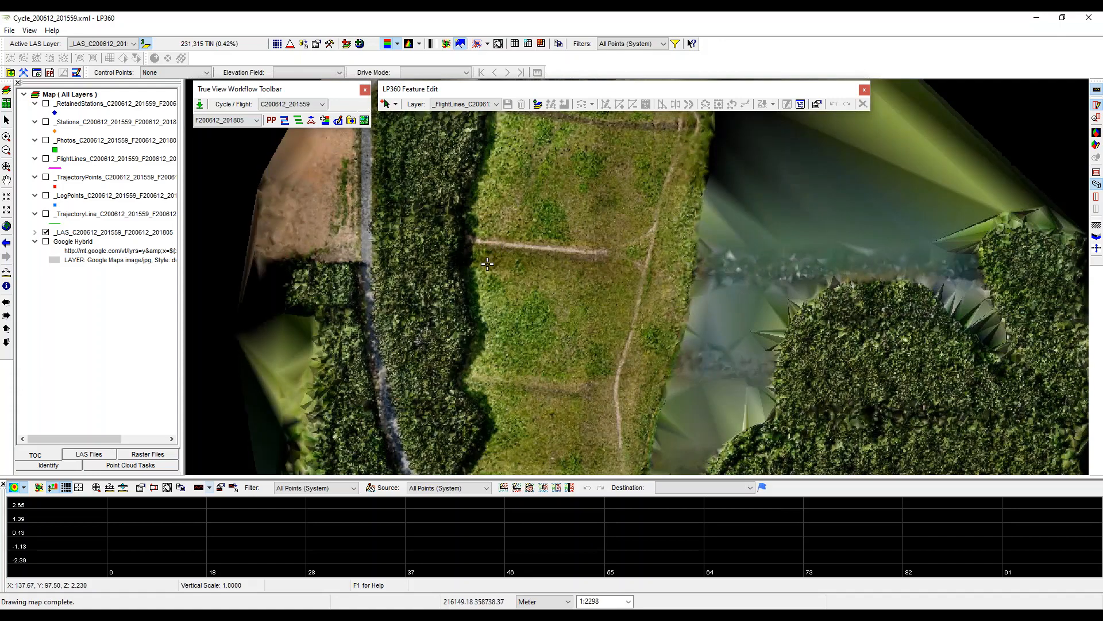
{"action": "scroll", "coordinate": [552, 261], "scroll_direction": "up", "scroll_amount": 1}
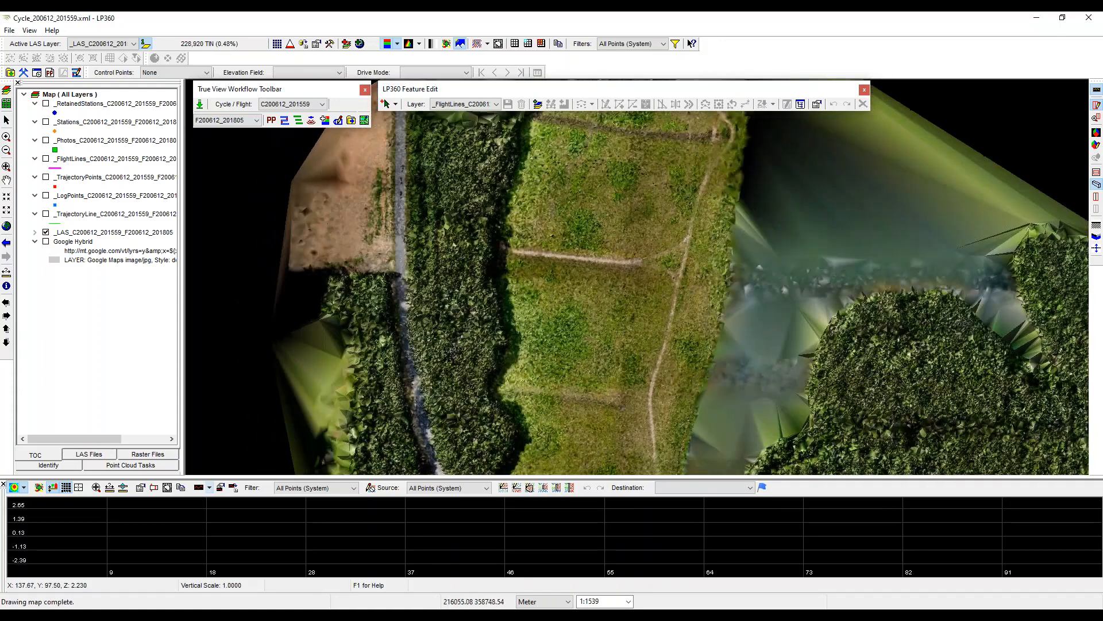
{"action": "left_click", "coordinate": [407, 247]}
{"action": "left_click", "coordinate": [521, 253]}
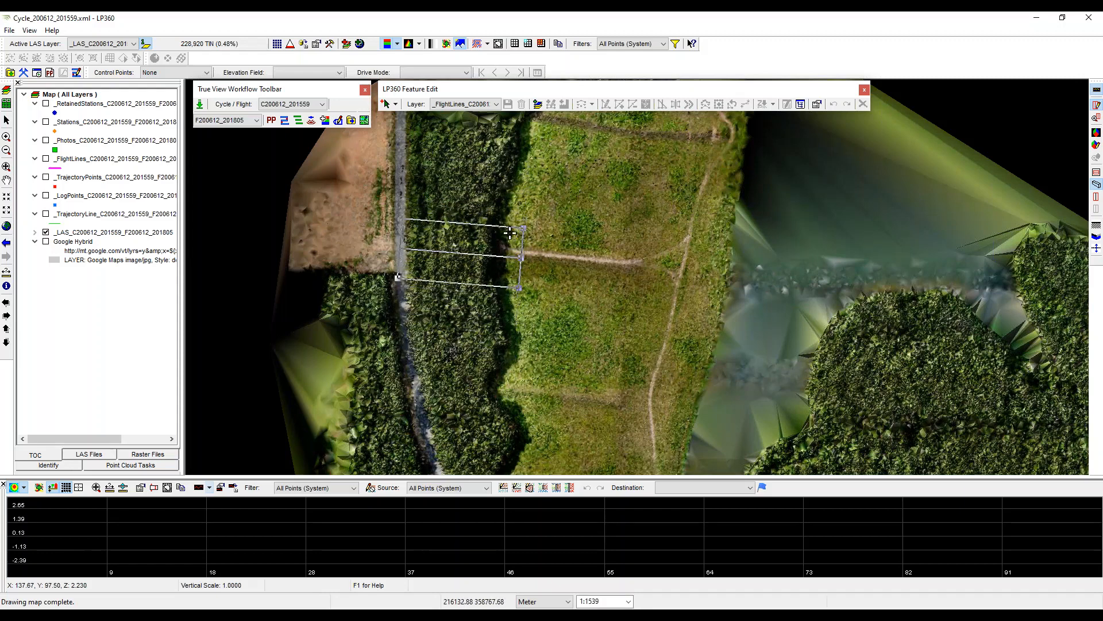
{"action": "left_click", "coordinate": [509, 238]}
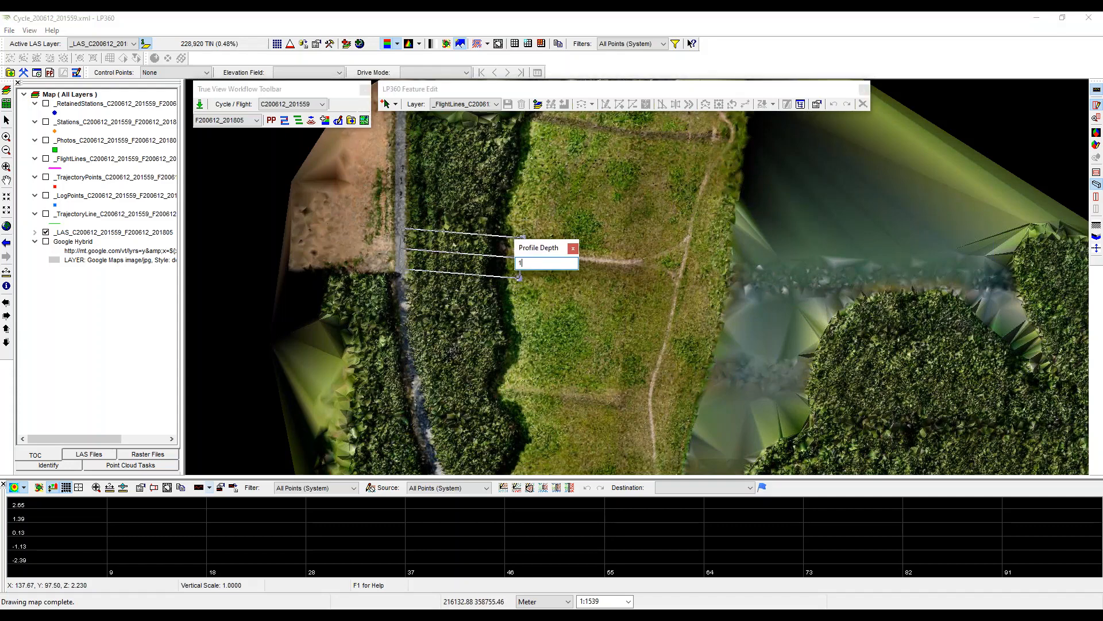
{"action": "type", "text": "1"}
{"action": "key", "text": "Return"}
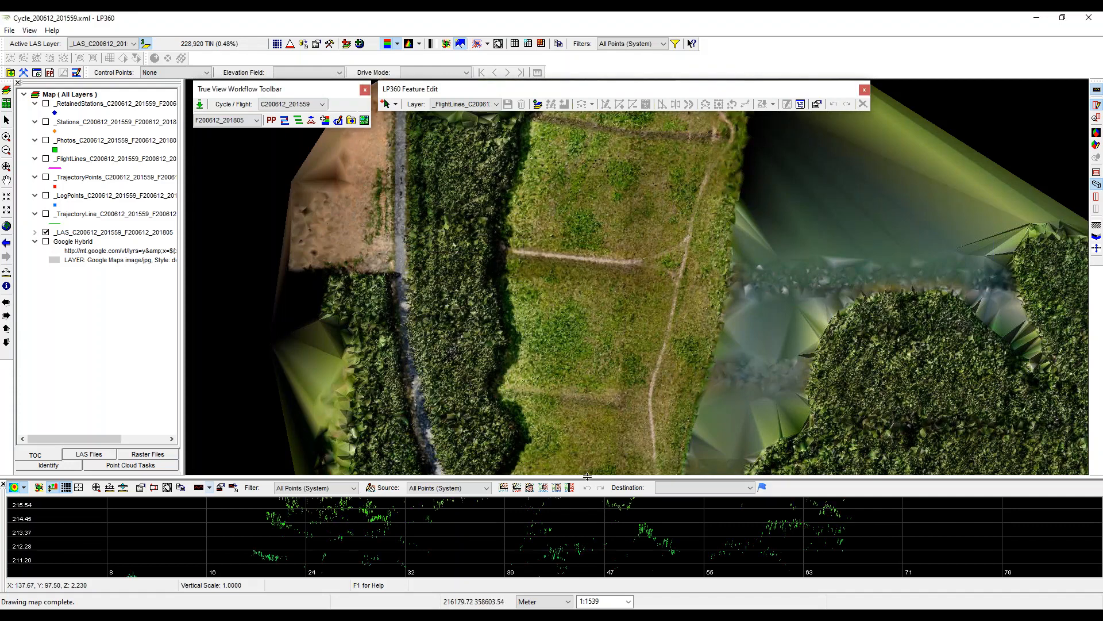
- Enlarge the profile window and fit the whole cross-section of the tree belt and adjoining ground in it
{"action": "left_click_drag", "start_coordinate": [587, 476], "coordinate": [584, 312]}
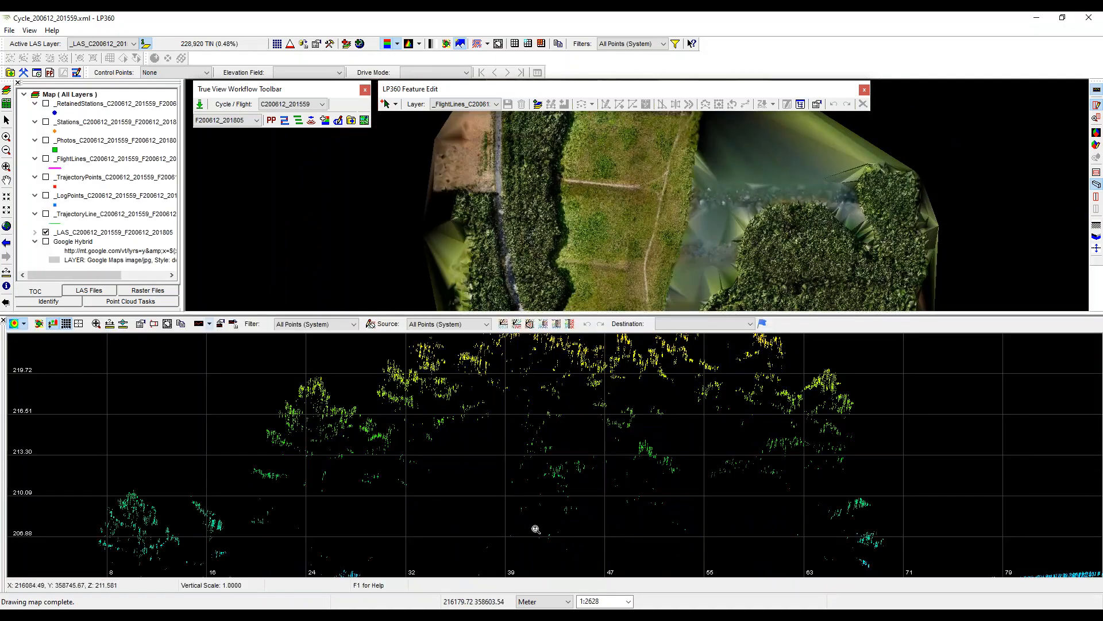
{"action": "left_click", "coordinate": [93, 323]}
{"action": "left_click_drag", "start_coordinate": [577, 522], "coordinate": [540, 462]}
- Step the profile forward along the tree belt, move it back two increments and examine the cross-sections
{"action": "key", "text": "Up"}
{"action": "key", "text": "Up"}
{"action": "key", "text": "Up"}
{"action": "key", "text": "Up"}
{"action": "key", "text": "Up"}
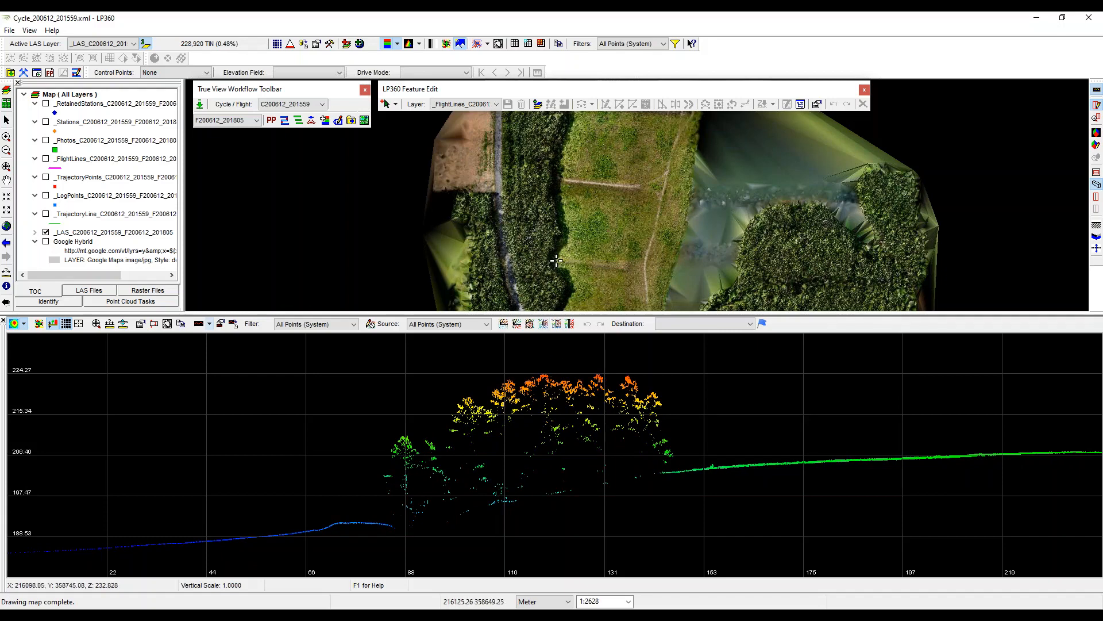
{"action": "key", "text": "Up"}
{"action": "key", "text": "Up"}
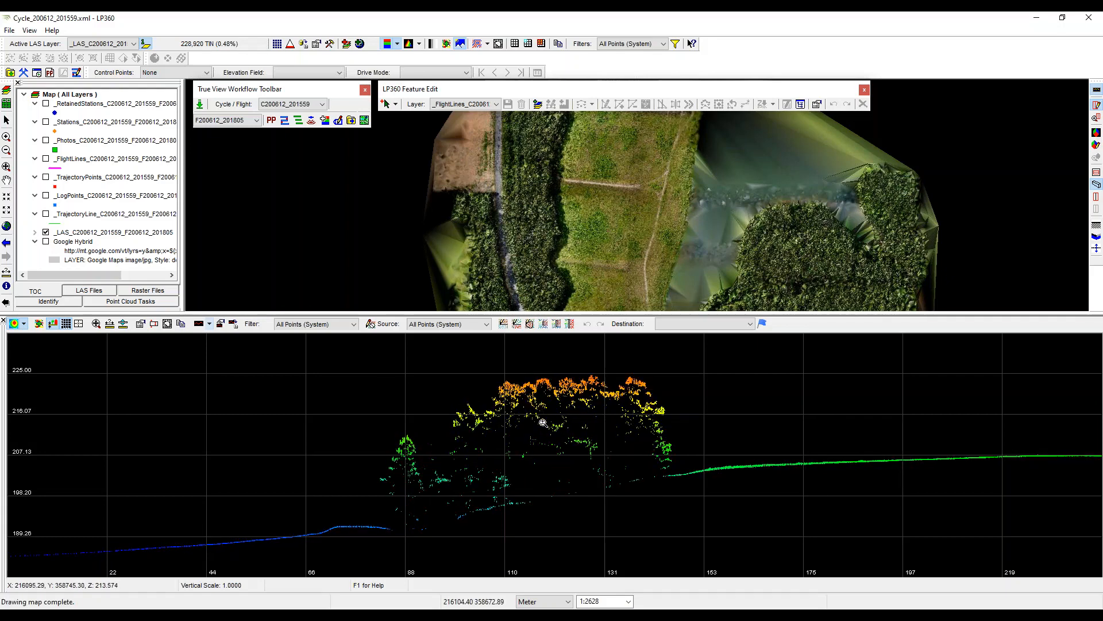
{"action": "key", "text": "Up"}
{"action": "key", "text": "Up"}
{"action": "key", "text": "Down"}
{"action": "key", "text": "Down"}
{"action": "middle_click_drag", "start_coordinate": [521, 446], "coordinate": [553, 446]}
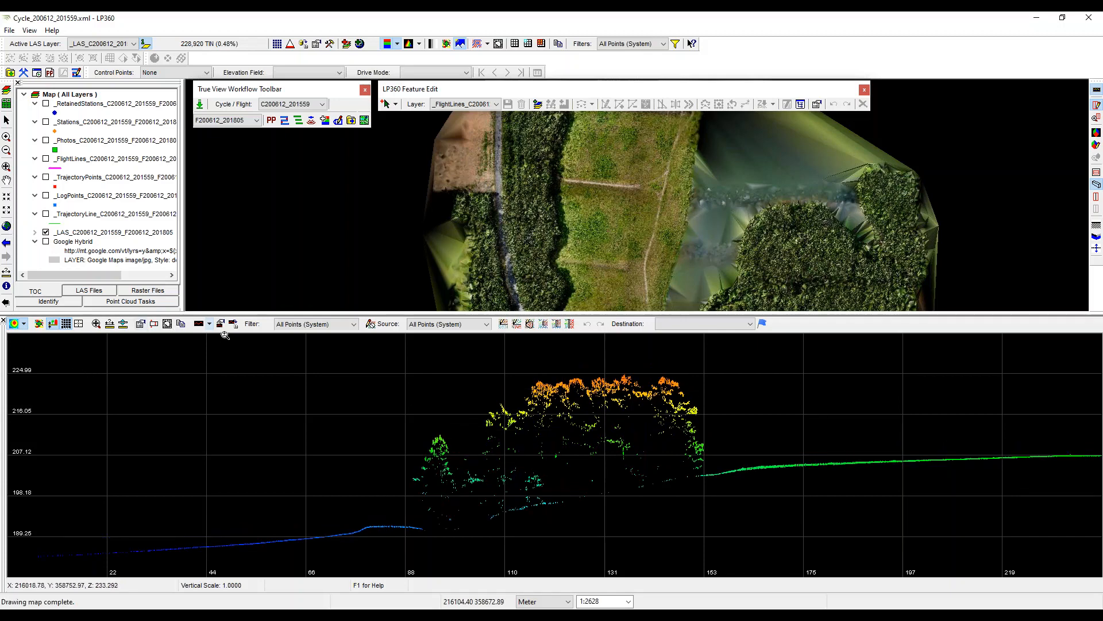
- Change the profile's point coloring and draw a new profile across the tree belt between the road and the field
{"action": "left_click", "coordinate": [25, 325]}
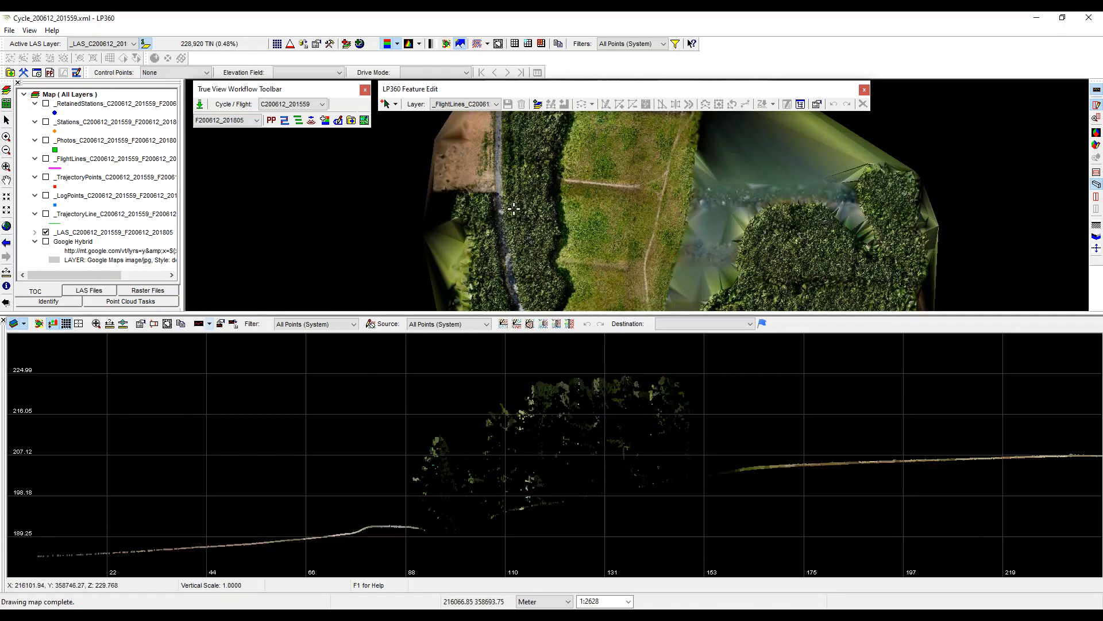
{"action": "left_click", "coordinate": [497, 181]}
{"action": "left_click", "coordinate": [579, 184]}
{"action": "key", "text": "Return"}
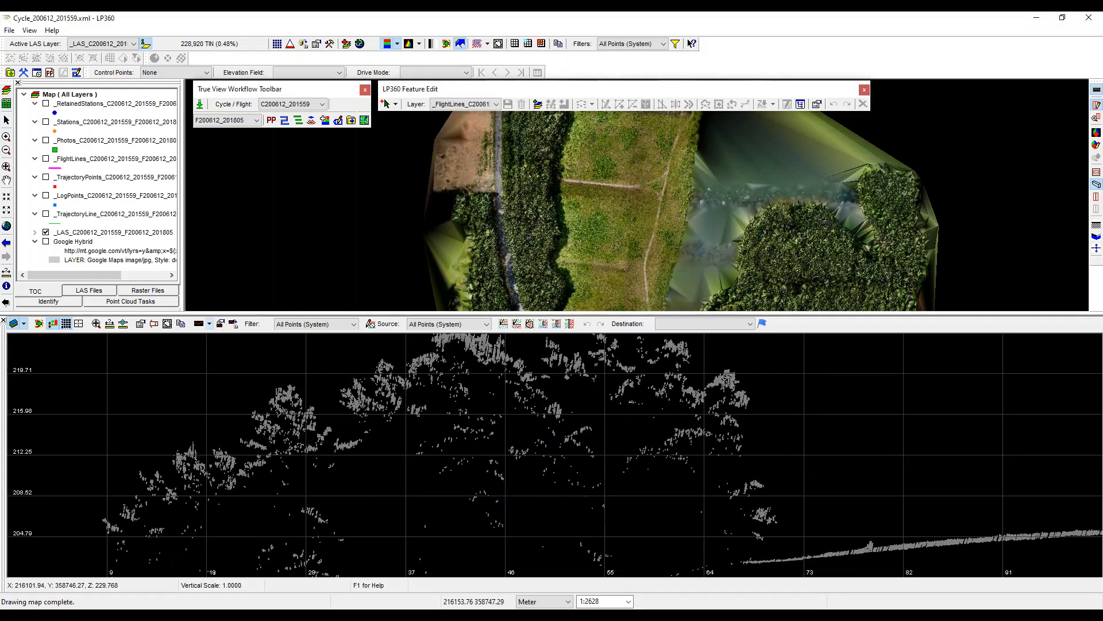
{"action": "scroll", "coordinate": [478, 454], "scroll_direction": "down", "scroll_amount": 2}
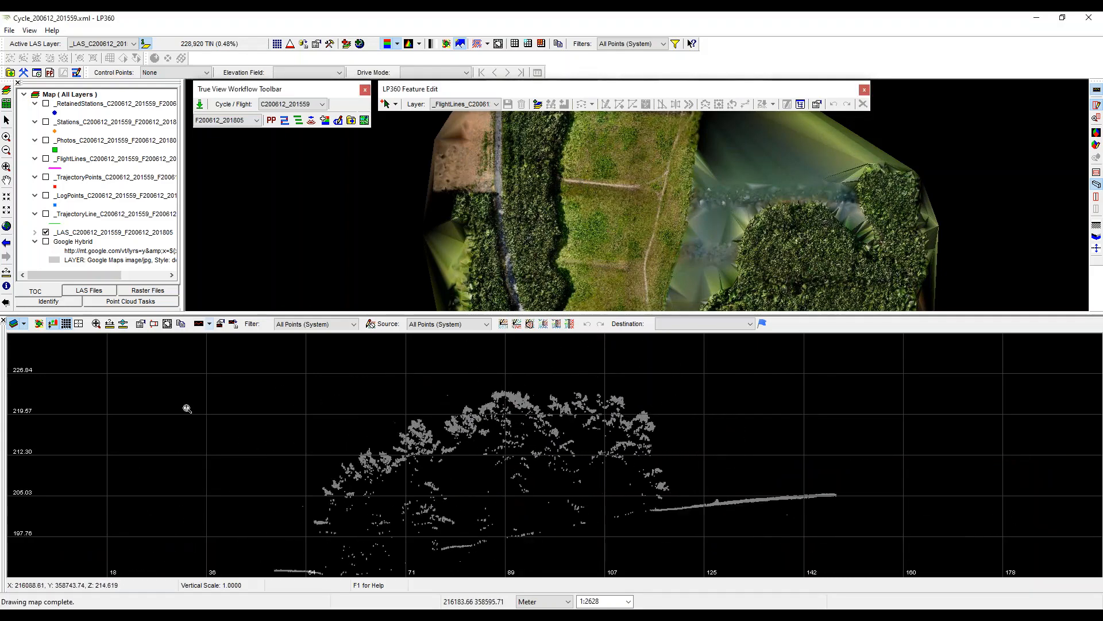
- Color the profile points by RGB values and examine the road, canopy and ground along the cross-section
{"action": "left_click", "coordinate": [24, 324]}
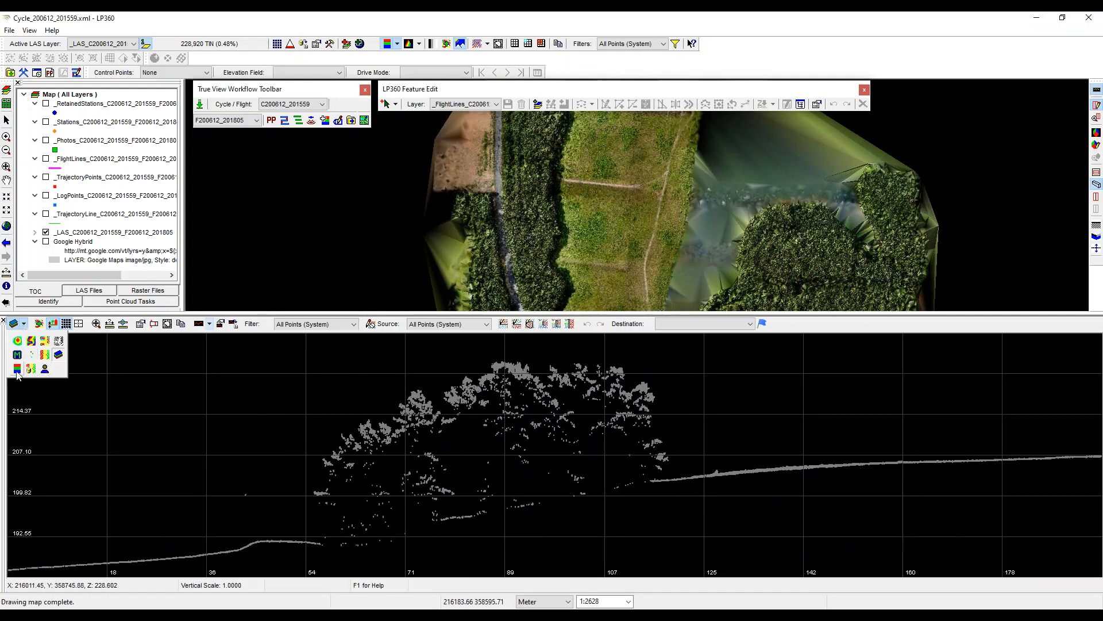
{"action": "left_click", "coordinate": [17, 369]}
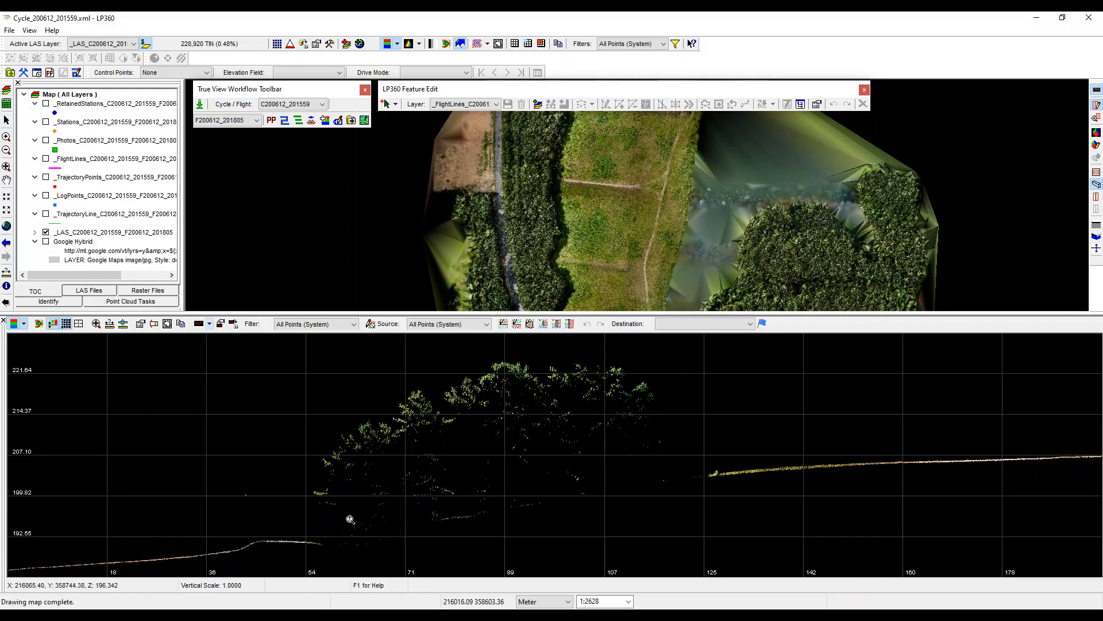
{"action": "left_click_drag", "start_coordinate": [723, 560], "coordinate": [347, 412]}
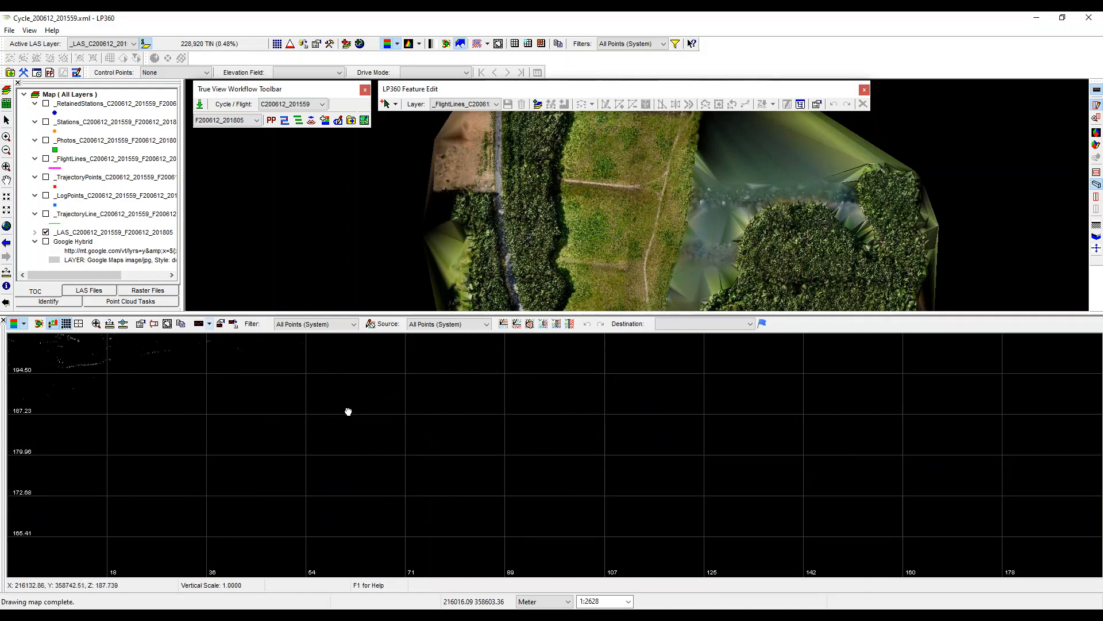
{"action": "left_click_drag", "start_coordinate": [269, 532], "coordinate": [266, 394]}
{"action": "left_click_drag", "start_coordinate": [228, 474], "coordinate": [625, 436]}
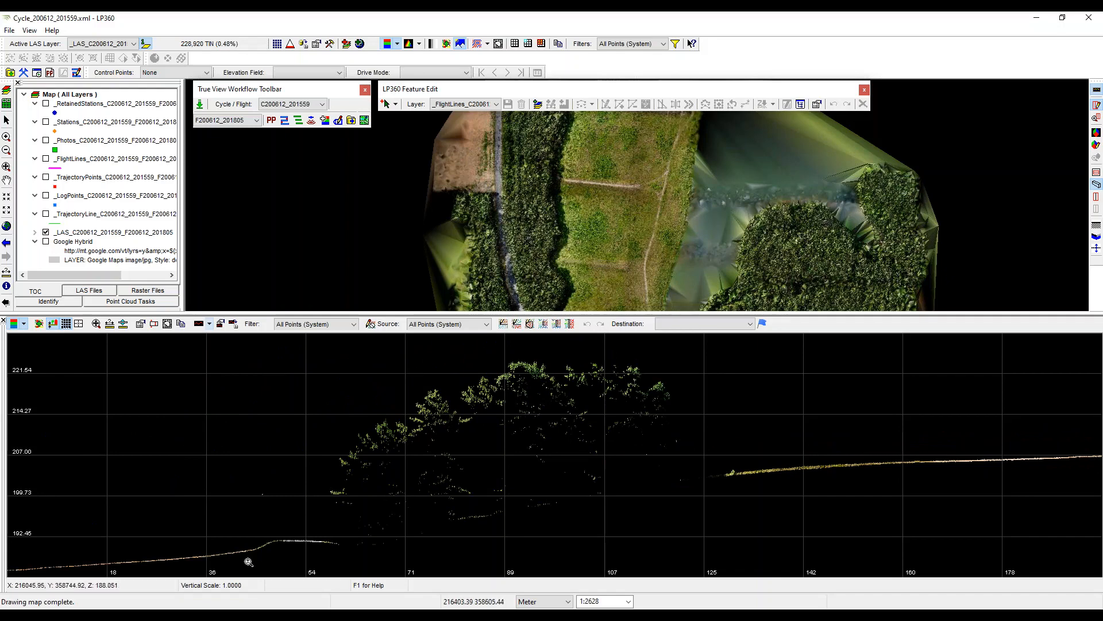
{"action": "left_click_drag", "start_coordinate": [248, 561], "coordinate": [293, 542]}
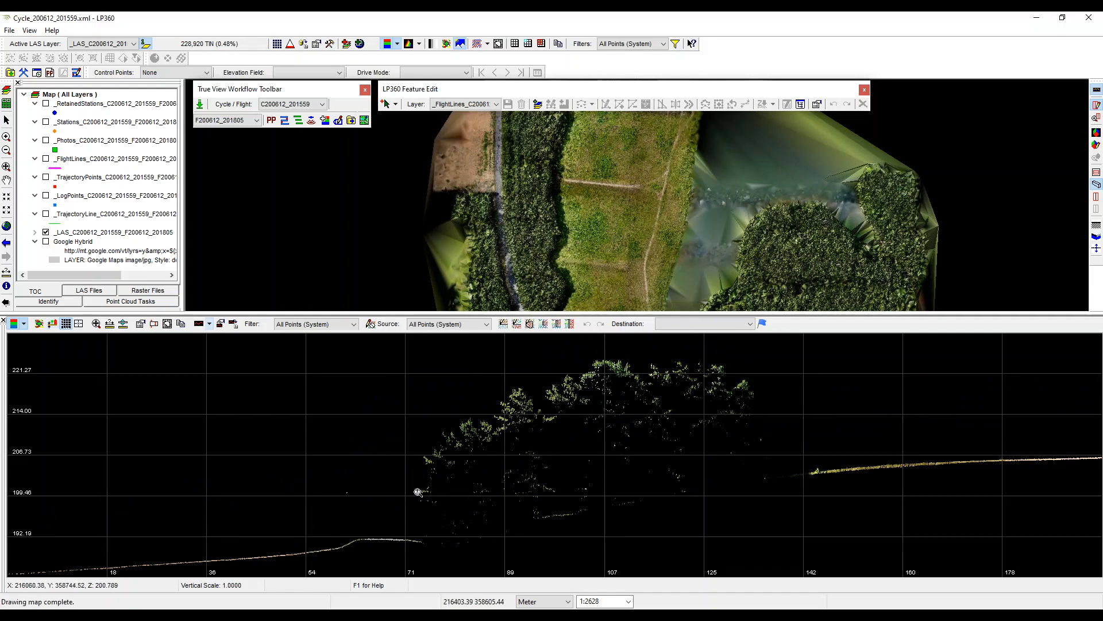
{"action": "left_click_drag", "start_coordinate": [428, 528], "coordinate": [389, 409]}
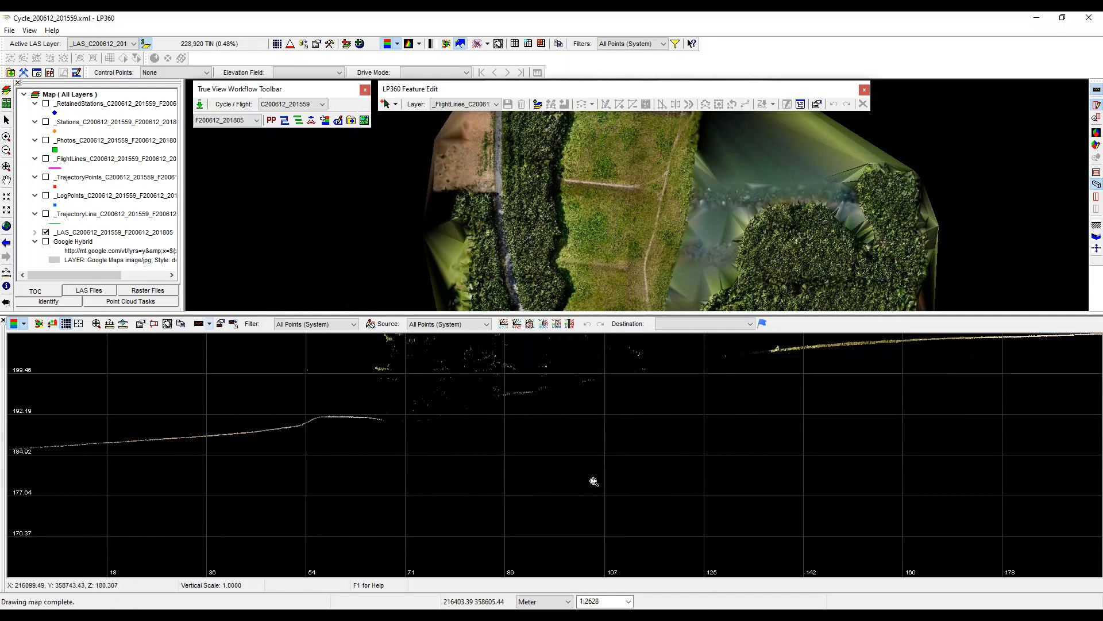
{"action": "left_click_drag", "start_coordinate": [595, 444], "coordinate": [450, 528]}
{"action": "left_click_drag", "start_coordinate": [479, 486], "coordinate": [447, 466]}
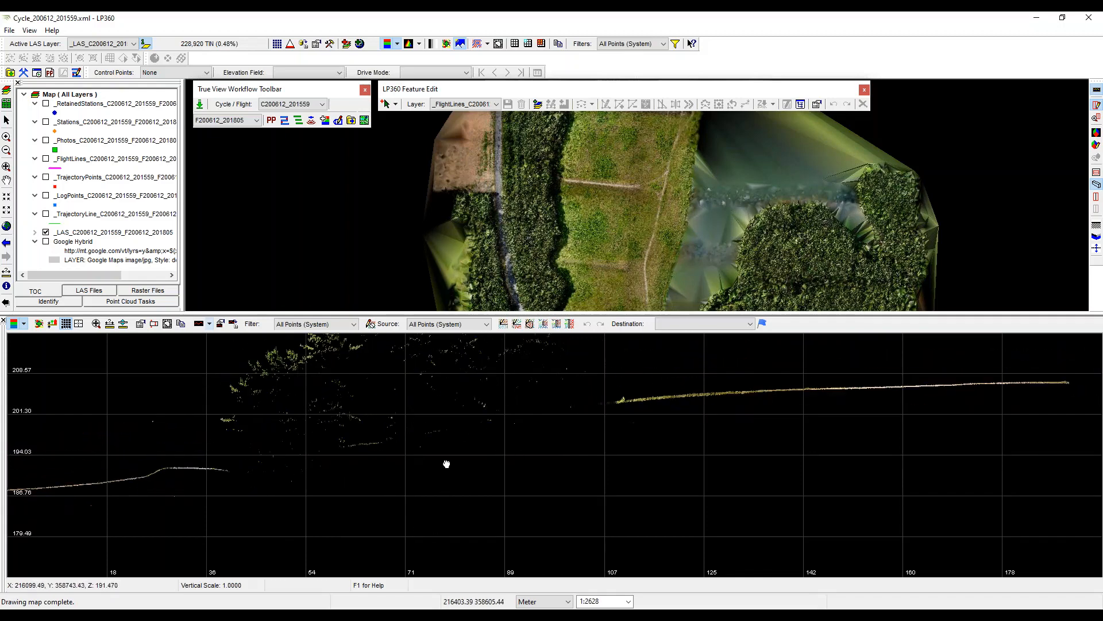
- Draw a short profile across the footpath in the field, followed by one across the northern part of the tree belt
{"action": "left_click", "coordinate": [634, 268]}
{"action": "left_click", "coordinate": [660, 266]}
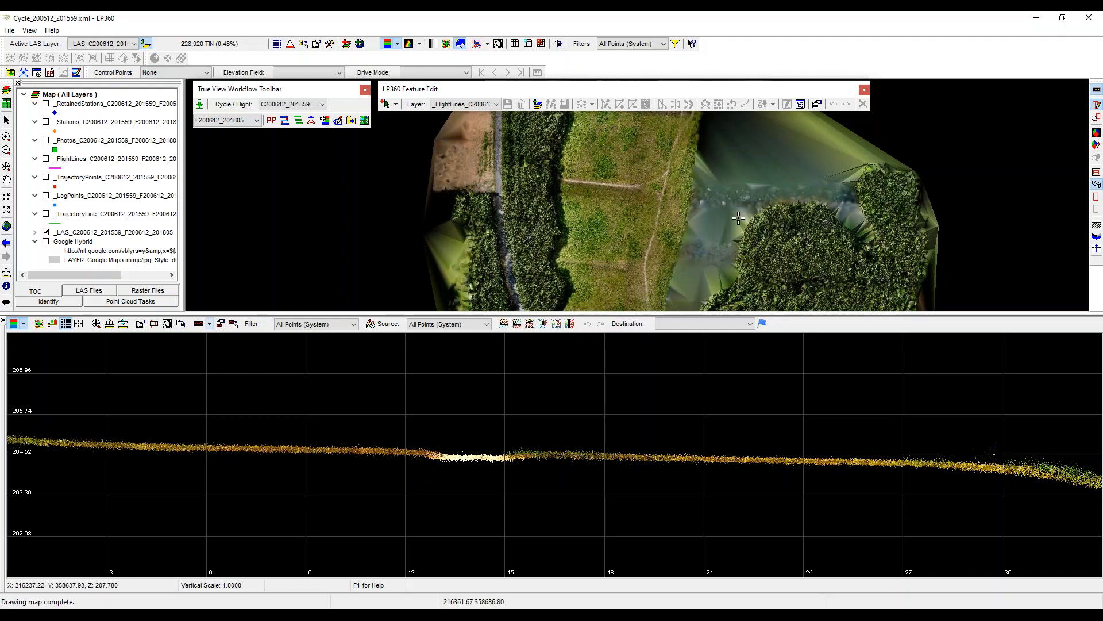
{"action": "left_click", "coordinate": [545, 137]}
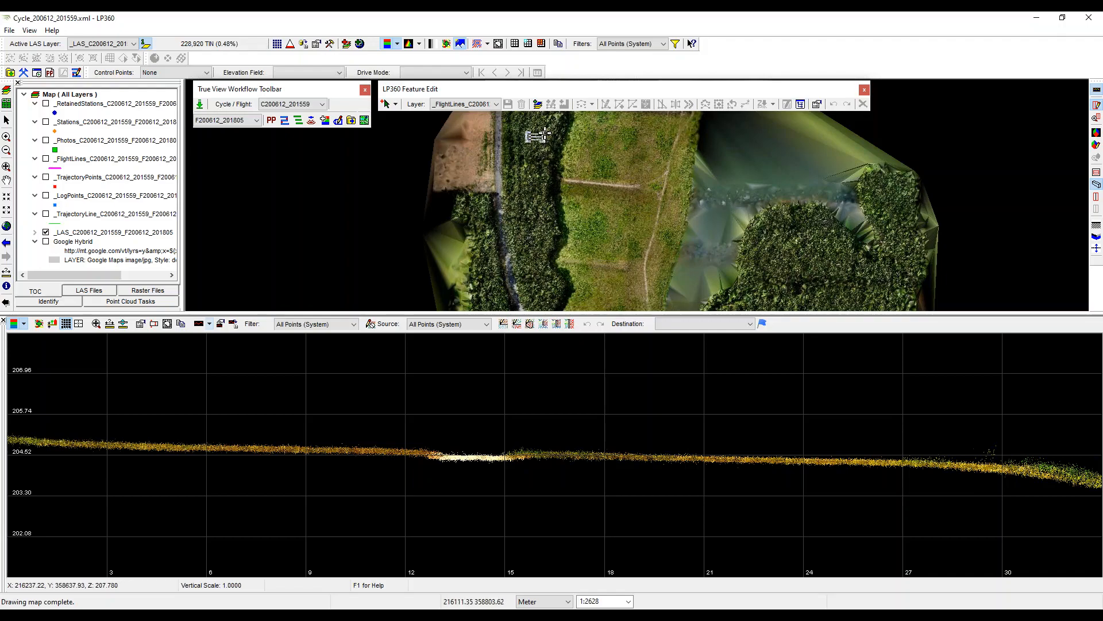
{"action": "left_click", "coordinate": [539, 141]}
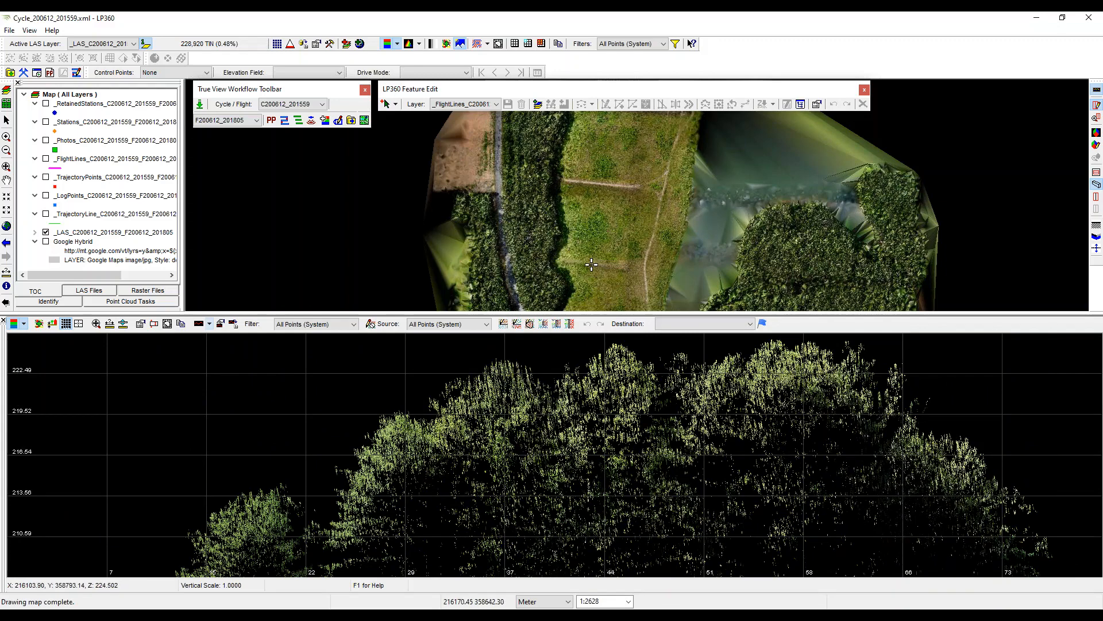
- Examine the northern tree belt profile from the road to the field and step it forward two increments
{"action": "scroll", "coordinate": [590, 453], "scroll_direction": "down", "scroll_amount": 4}
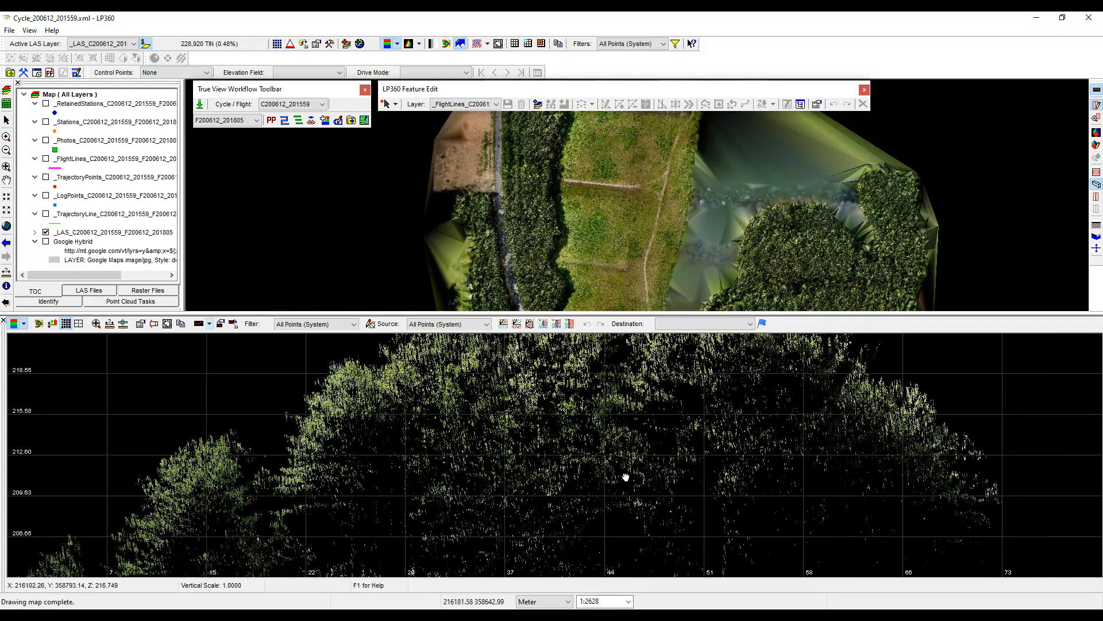
{"action": "middle_click_drag", "start_coordinate": [584, 465], "coordinate": [580, 366]}
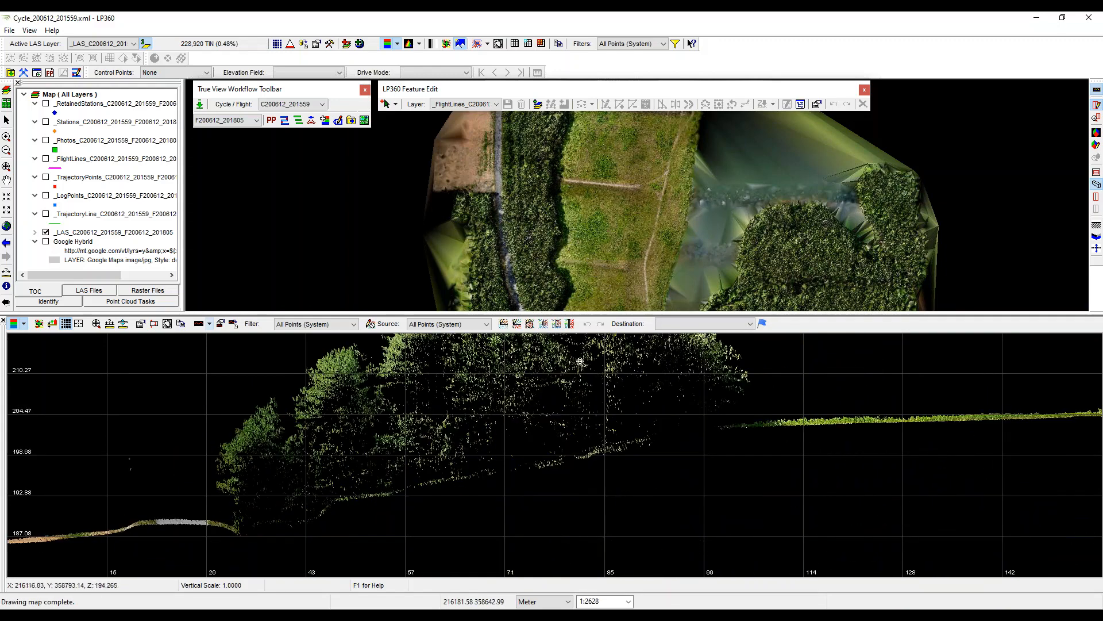
{"action": "middle_click_drag", "start_coordinate": [579, 506], "coordinate": [531, 391]}
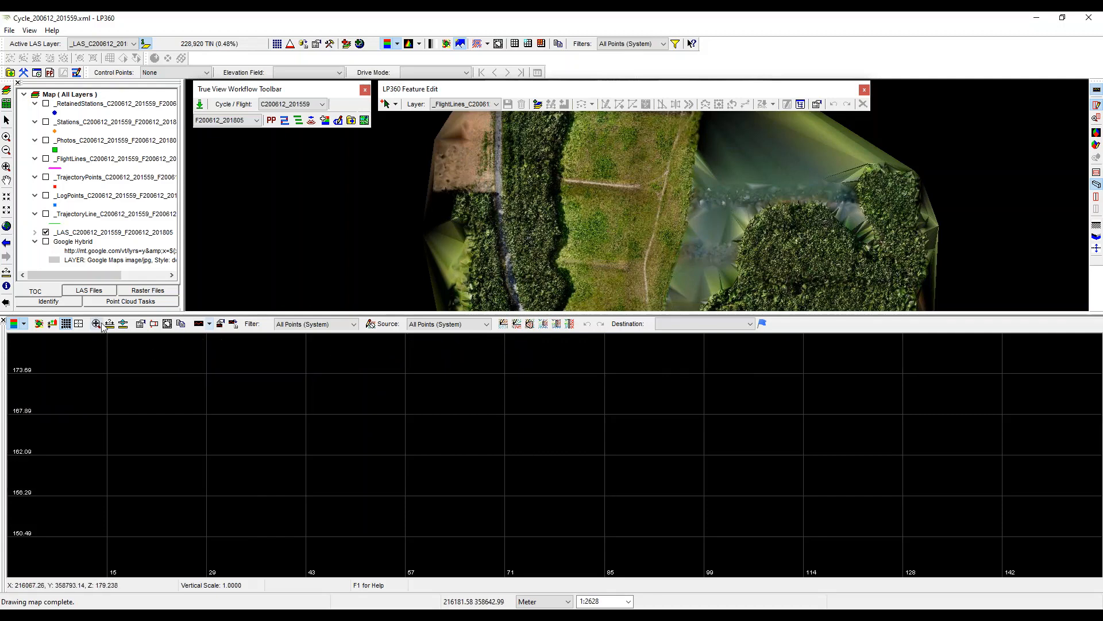
{"action": "left_click", "coordinate": [52, 324]}
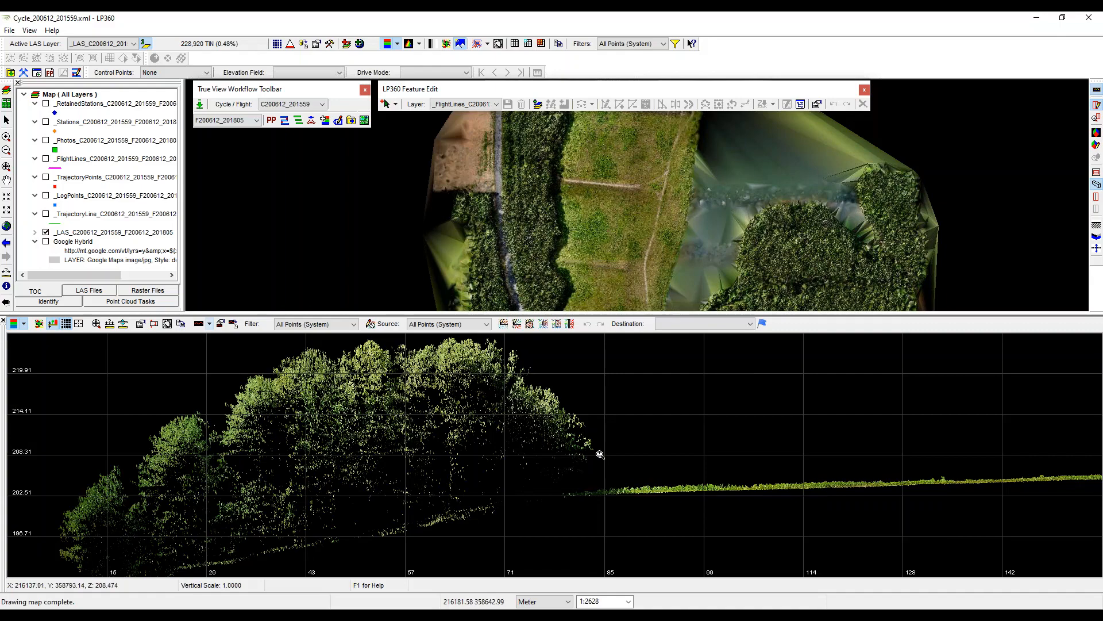
{"action": "middle_click_drag", "start_coordinate": [411, 480], "coordinate": [623, 422]}
{"action": "middle_click_drag", "start_coordinate": [562, 440], "coordinate": [607, 488]}
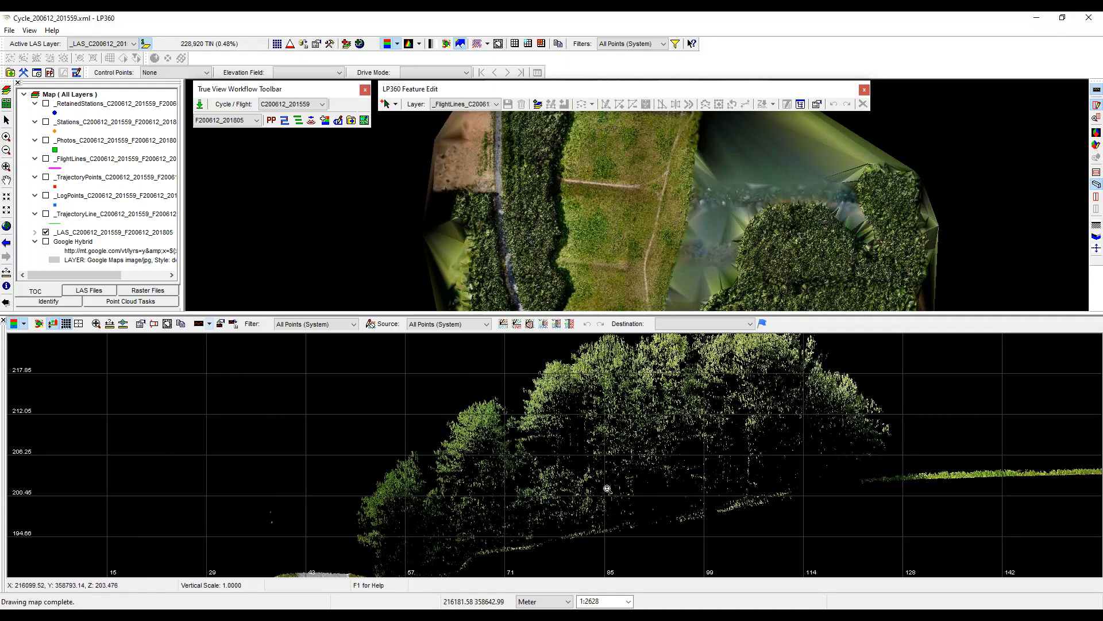
{"action": "middle_click_drag", "start_coordinate": [453, 524], "coordinate": [543, 504]}
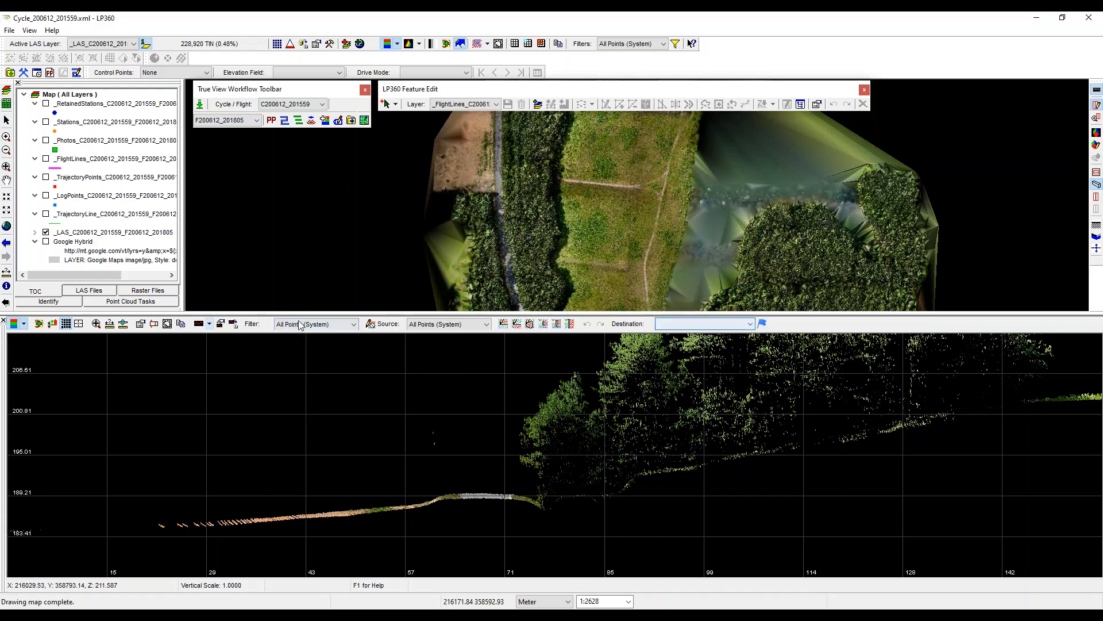
{"action": "left_click_drag", "start_coordinate": [658, 414], "coordinate": [471, 463]}
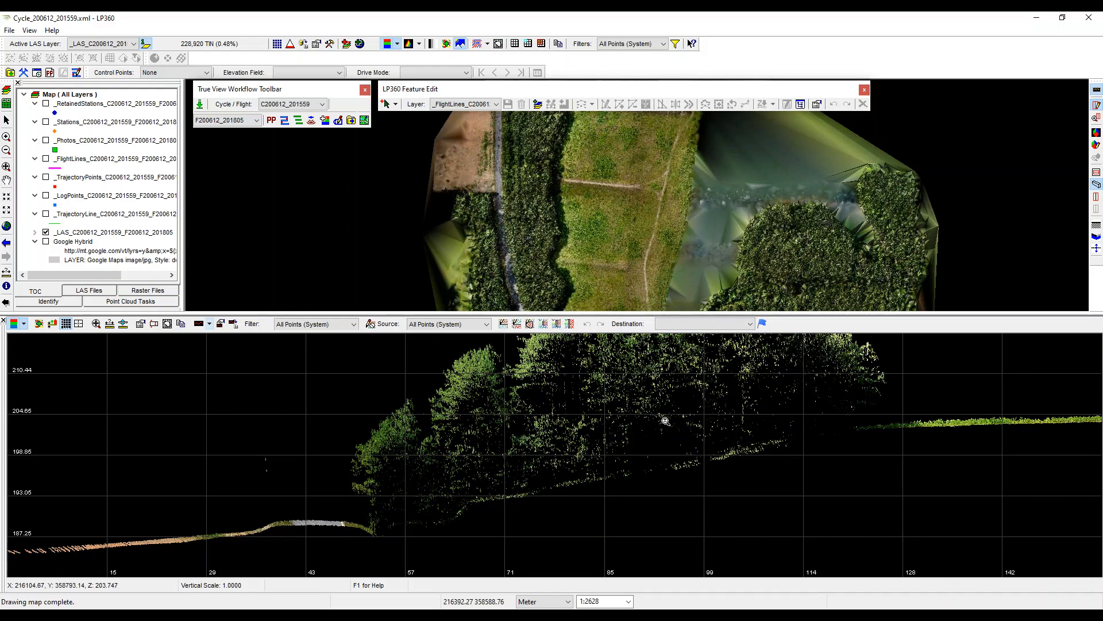
{"action": "key", "text": "Up"}
{"action": "key", "text": "Up"}
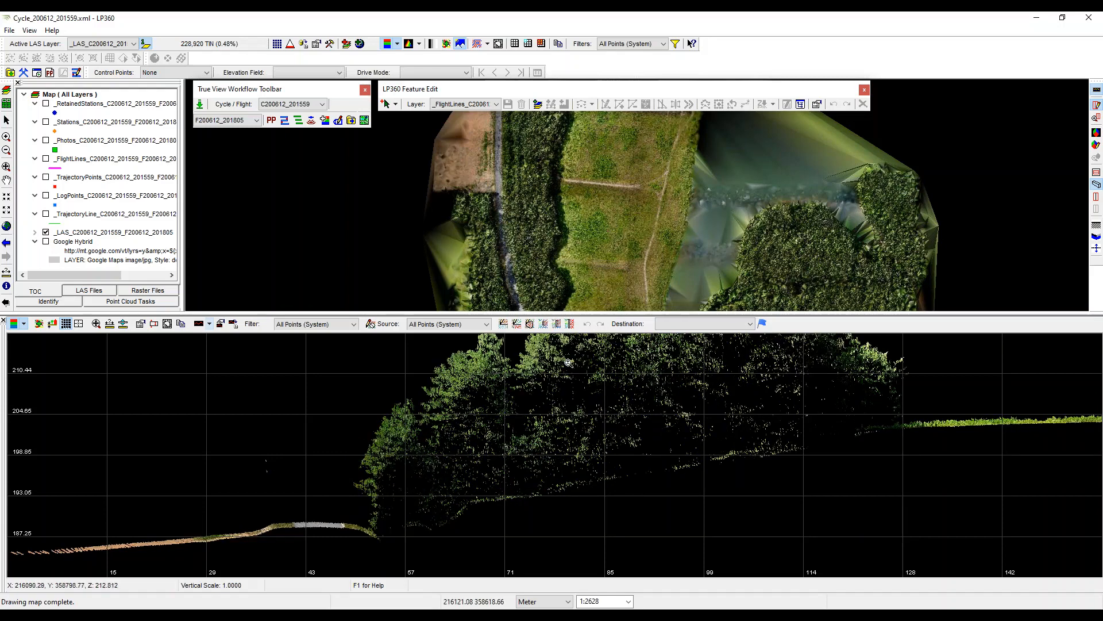
- Draw a profile across the tree belt farther south, from the road to the field, and step it backward four increments
{"action": "left_click", "coordinate": [506, 249]}
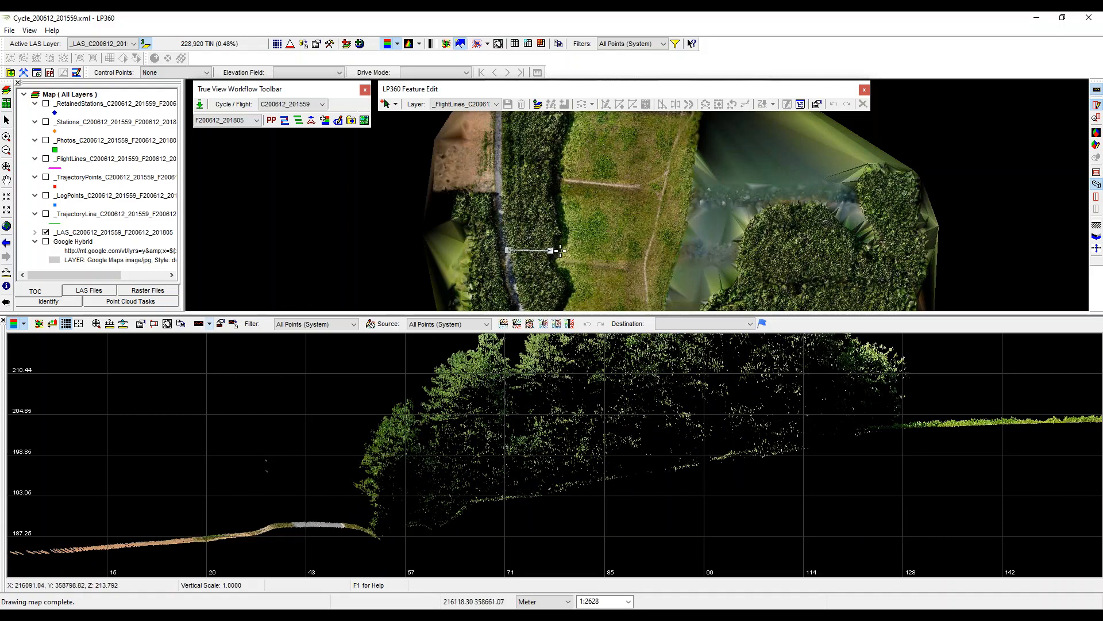
{"action": "left_click", "coordinate": [570, 251]}
{"action": "left_click", "coordinate": [572, 251]}
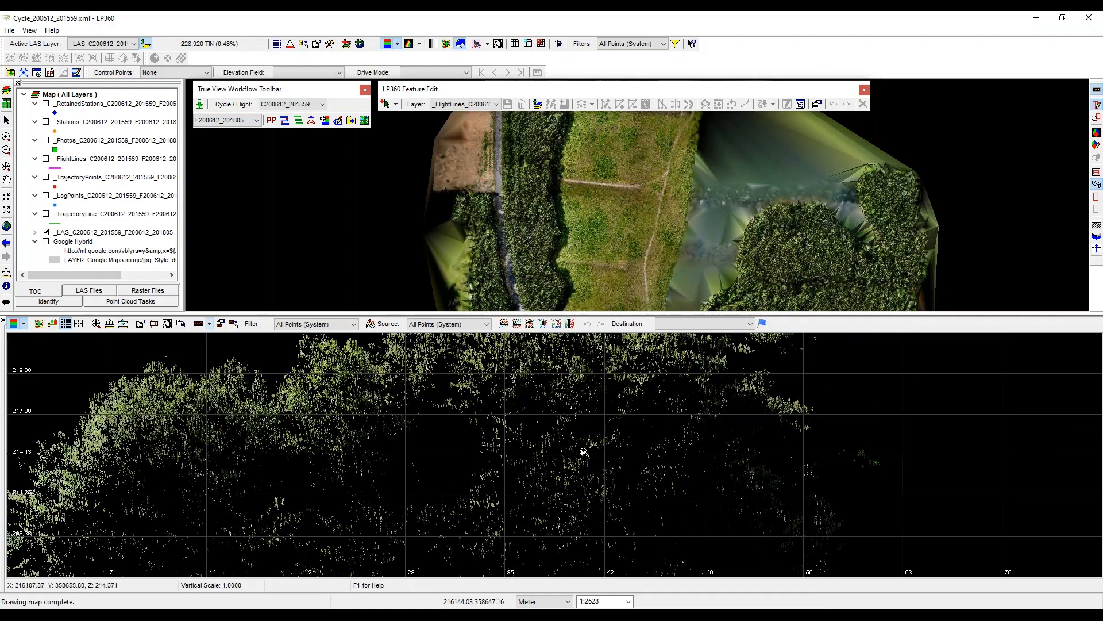
{"action": "key", "text": "Down"}
{"action": "key", "text": "Down"}
{"action": "key", "text": "Down"}
{"action": "key", "text": "Down"}
{"action": "scroll", "coordinate": [534, 441], "scroll_direction": "down", "scroll_amount": 1}
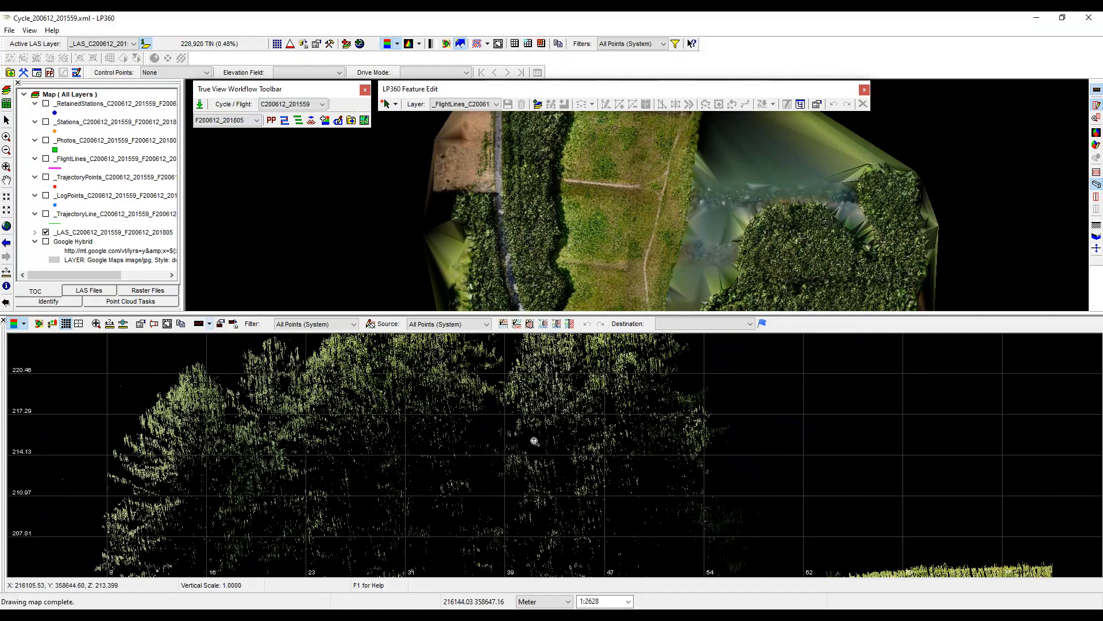
- Step the tree belt profile backward through 28 increments, with the full road-to-field cross-section in view
{"action": "scroll", "coordinate": [534, 441], "scroll_direction": "down", "scroll_amount": 3}
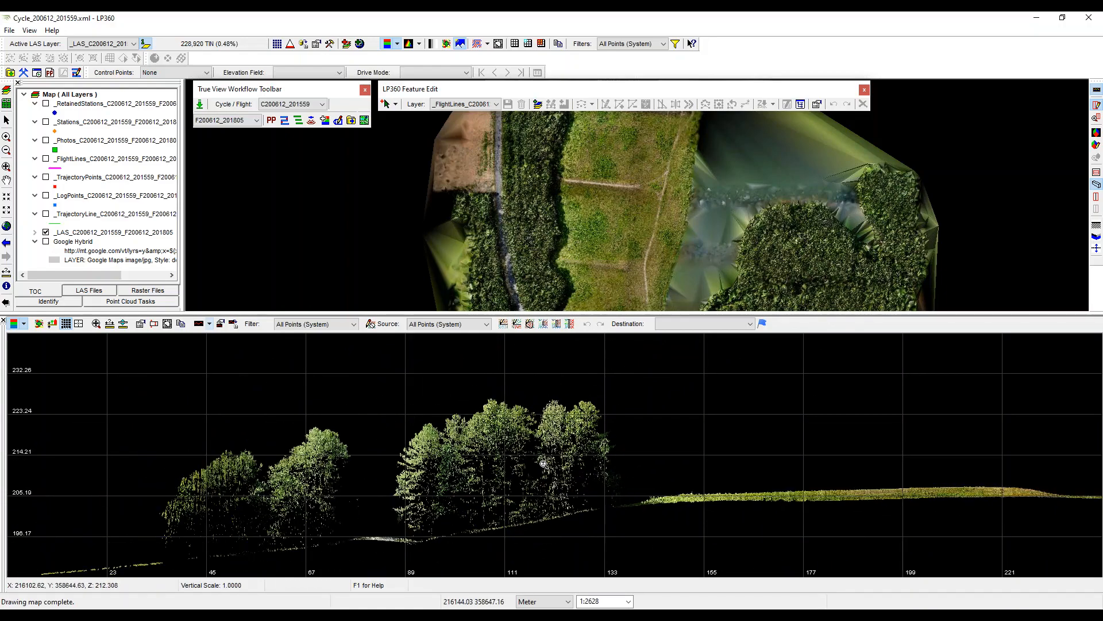
{"action": "key", "text": "Down"}
{"action": "key", "text": "Down"}
{"action": "key", "text": "Down"}
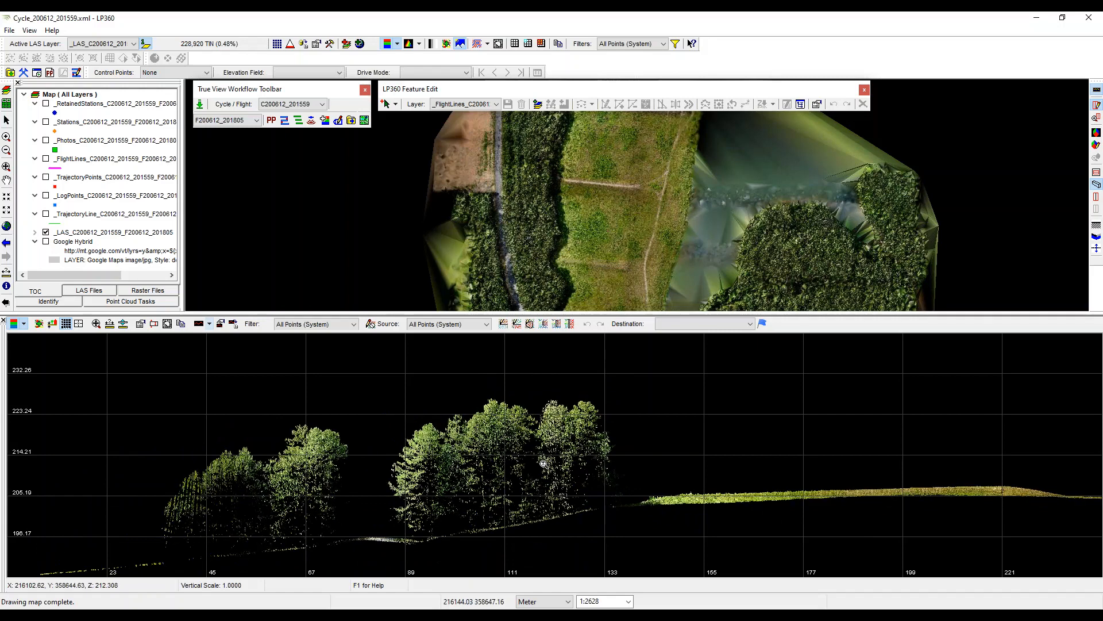
{"action": "key", "text": "Down"}
{"action": "key", "text": "Down"}
{"action": "key", "text": "Down"}
{"action": "key", "text": "Down"}
{"action": "key", "text": "Down"}
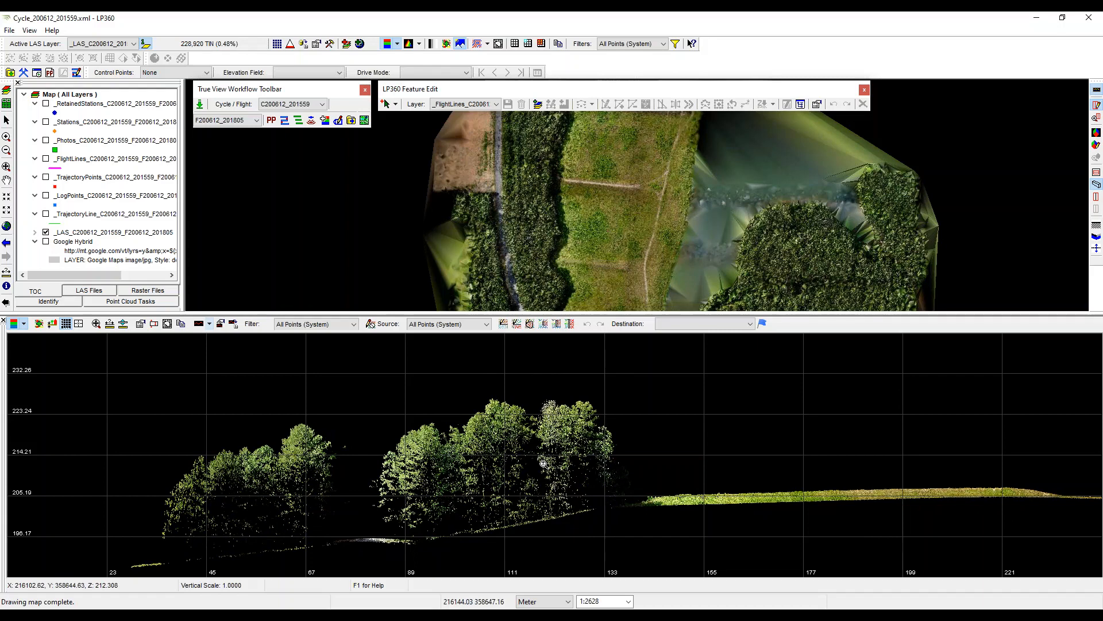
{"action": "key", "text": "Down"}
{"action": "key", "text": "Down"}
{"action": "key", "text": "Down"}
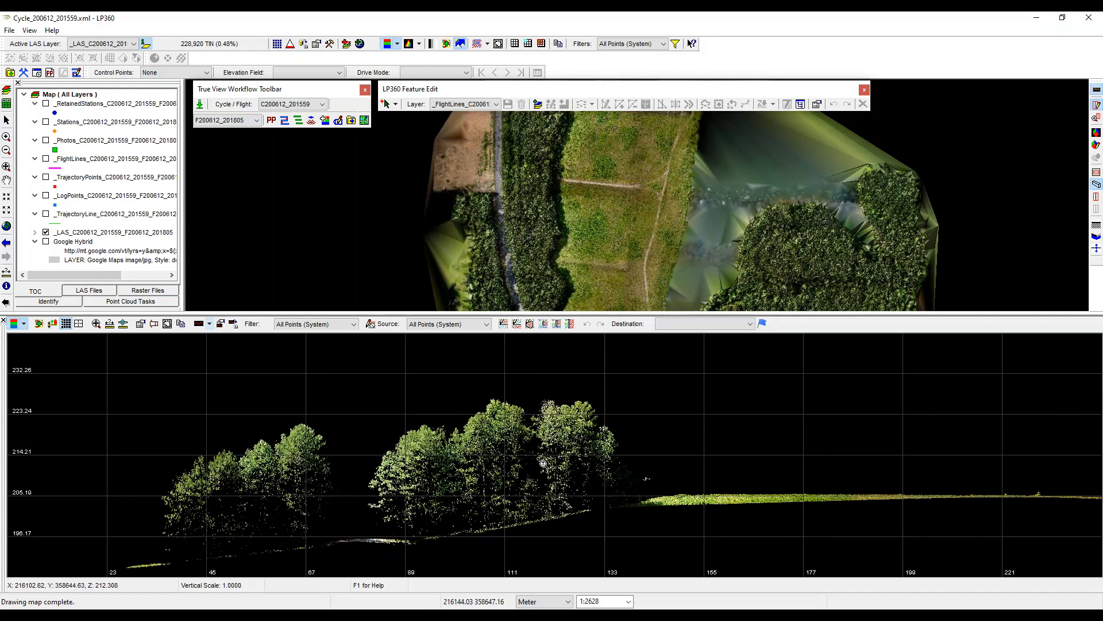
{"action": "key", "text": "Down"}
{"action": "key", "text": "Down"}
{"action": "key", "text": "Down"}
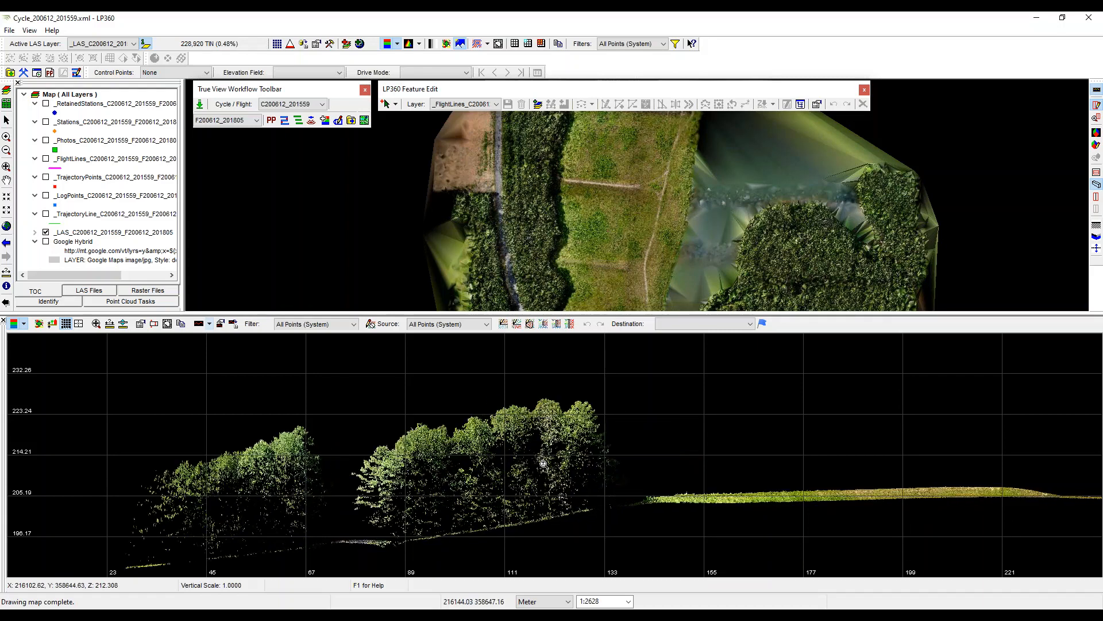
{"action": "key", "text": "Down"}
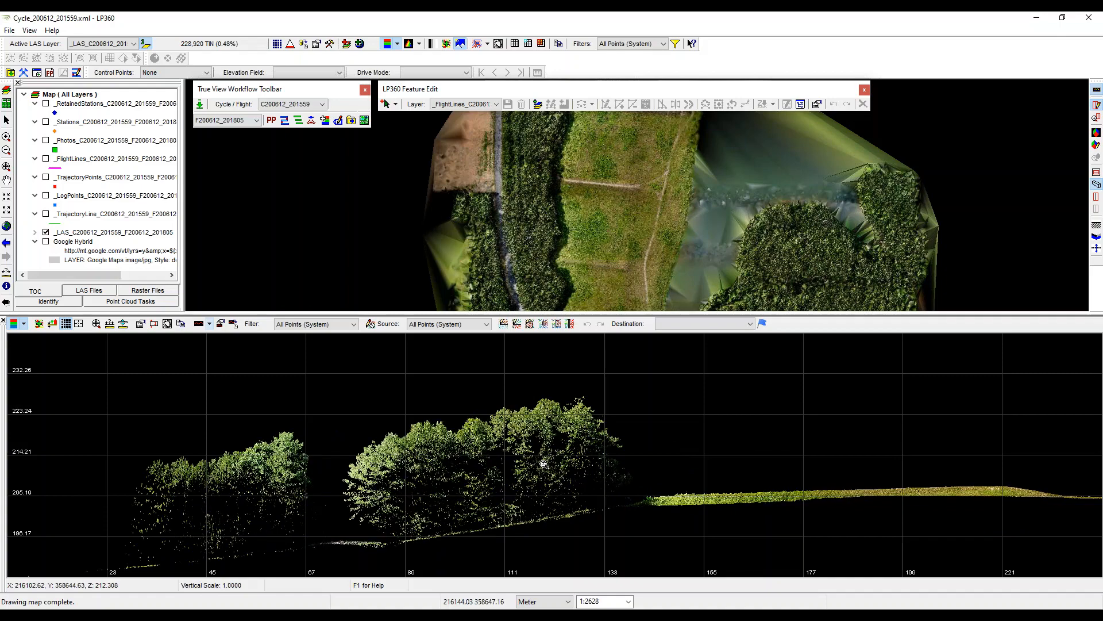
{"action": "key", "text": "Down"}
{"action": "key", "text": "Down"}
{"action": "key", "text": "Down"}
{"action": "key", "text": "Down"}
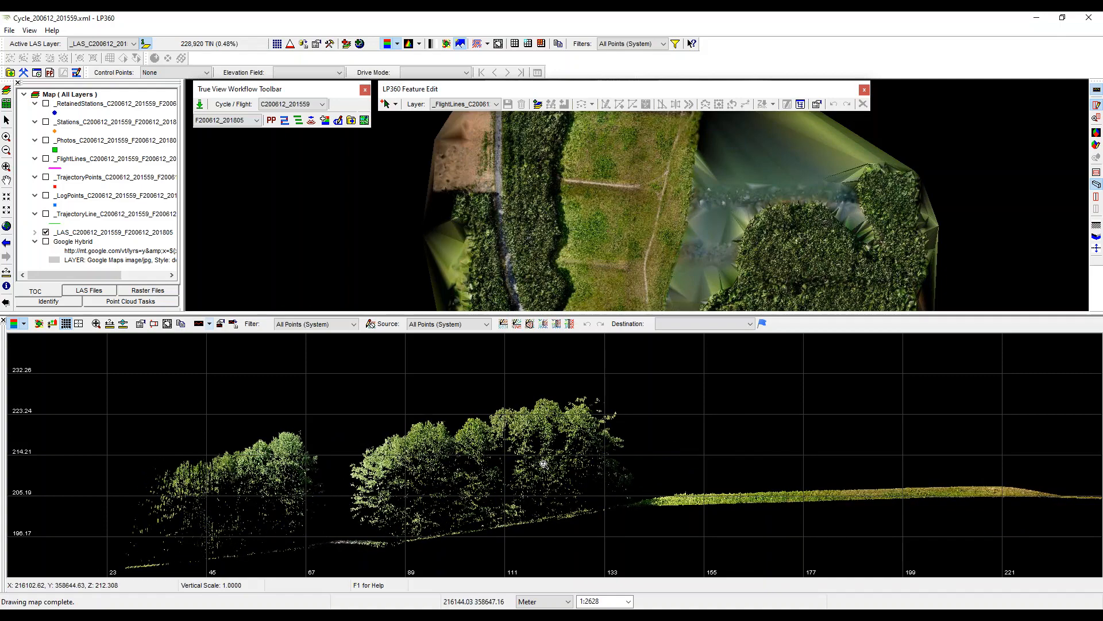
{"action": "key", "text": "Down"}
{"action": "key", "text": "Down"}
{"action": "key", "text": "Down"}
{"action": "key", "text": "Down"}
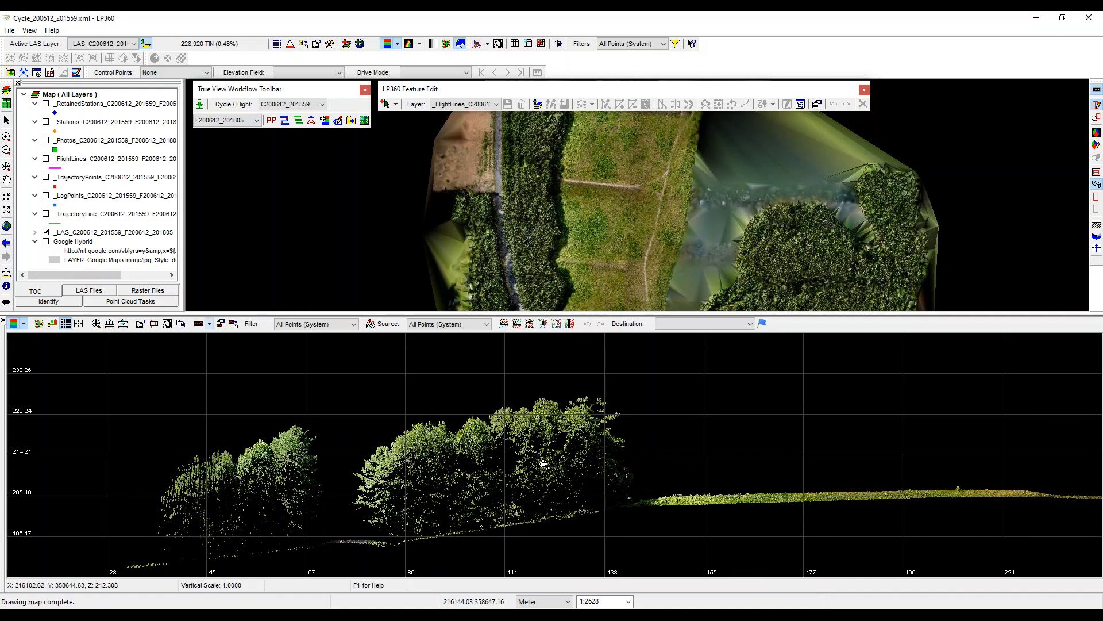
{"action": "key", "text": "Down"}
{"action": "key", "text": "Down"}
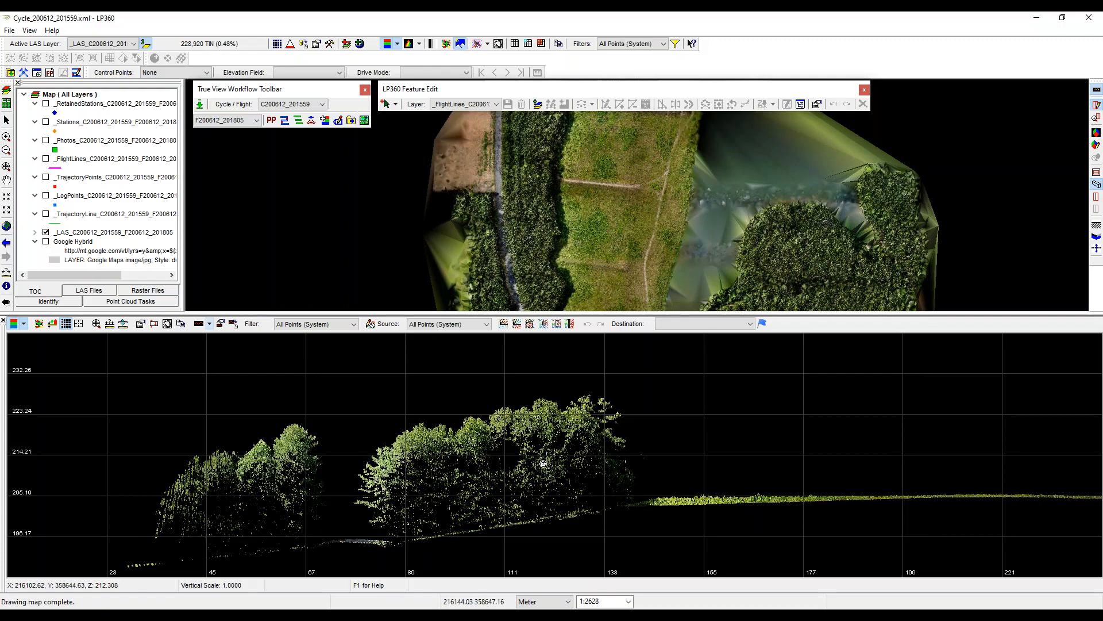
{"action": "key", "text": "Down"}
{"action": "key", "text": "Down"}
{"action": "key", "text": "Down"}
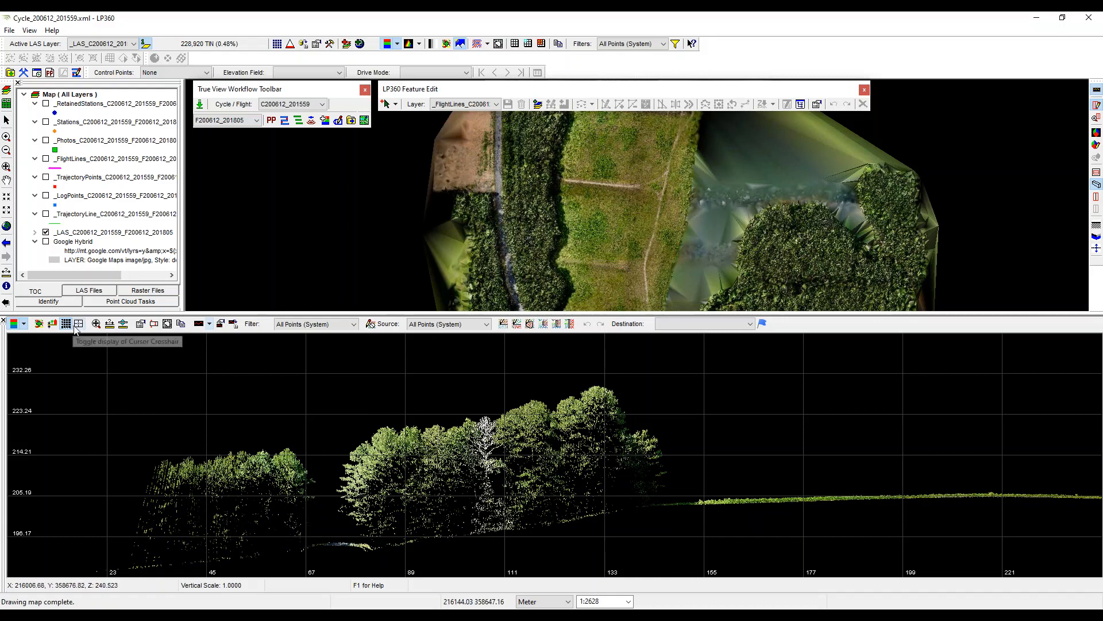
- Set the profile depth to 1
{"action": "left_click", "coordinate": [154, 324]}
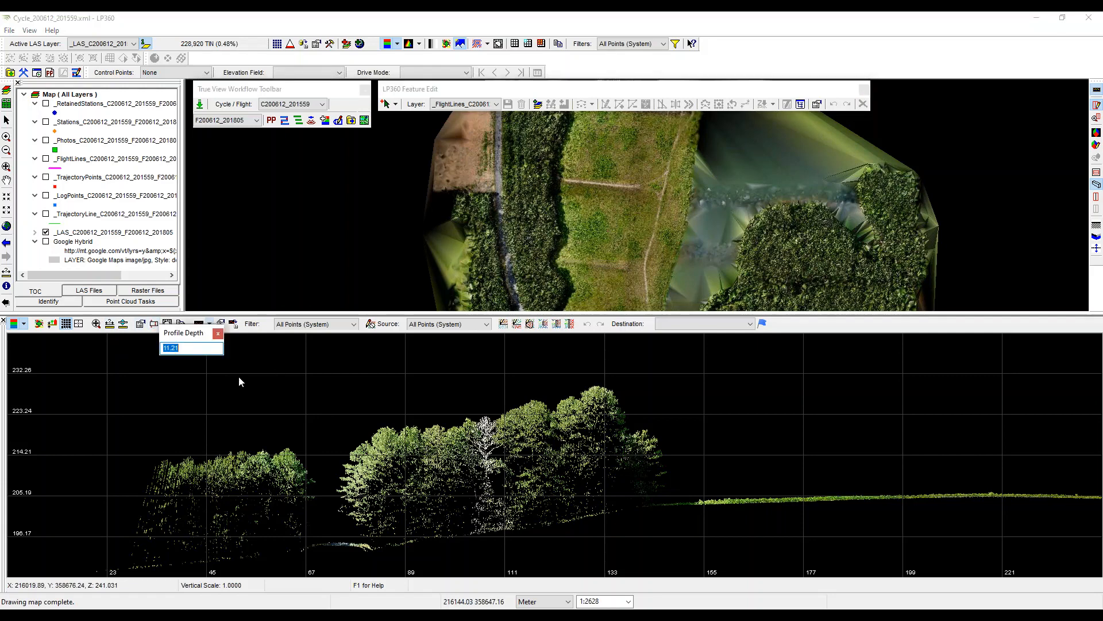
{"action": "type", "text": "1"}
{"action": "key", "text": "Return"}
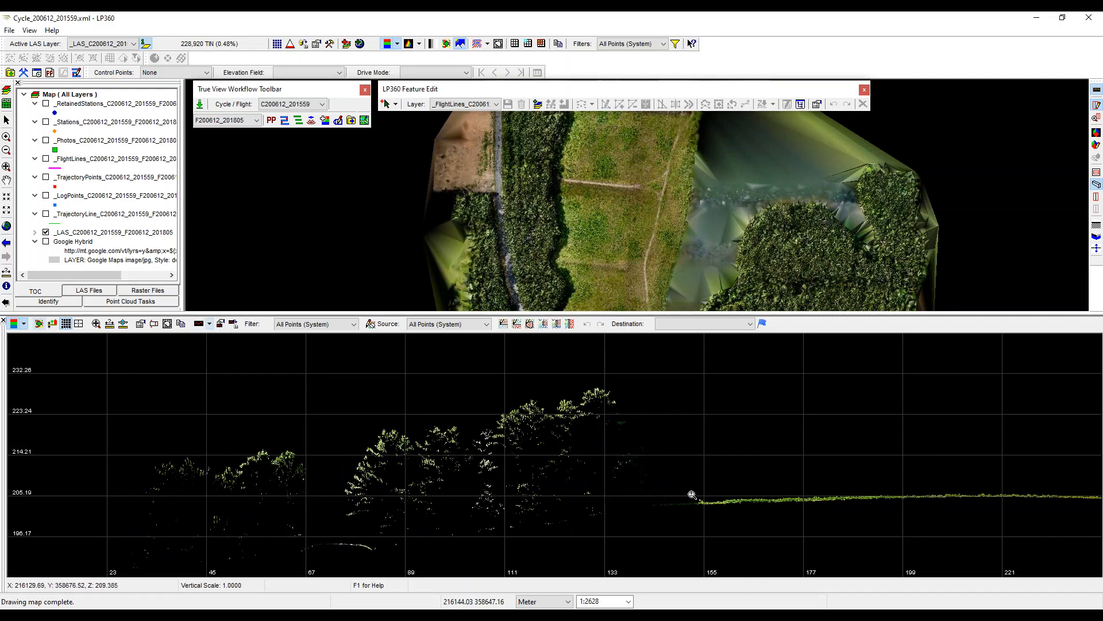
- Enlarge the map area by shrinking the profile view, and zoom the map to the profile's extent
{"action": "left_click", "coordinate": [749, 323]}
{"action": "left_click_drag", "start_coordinate": [802, 315], "coordinate": [804, 460]}
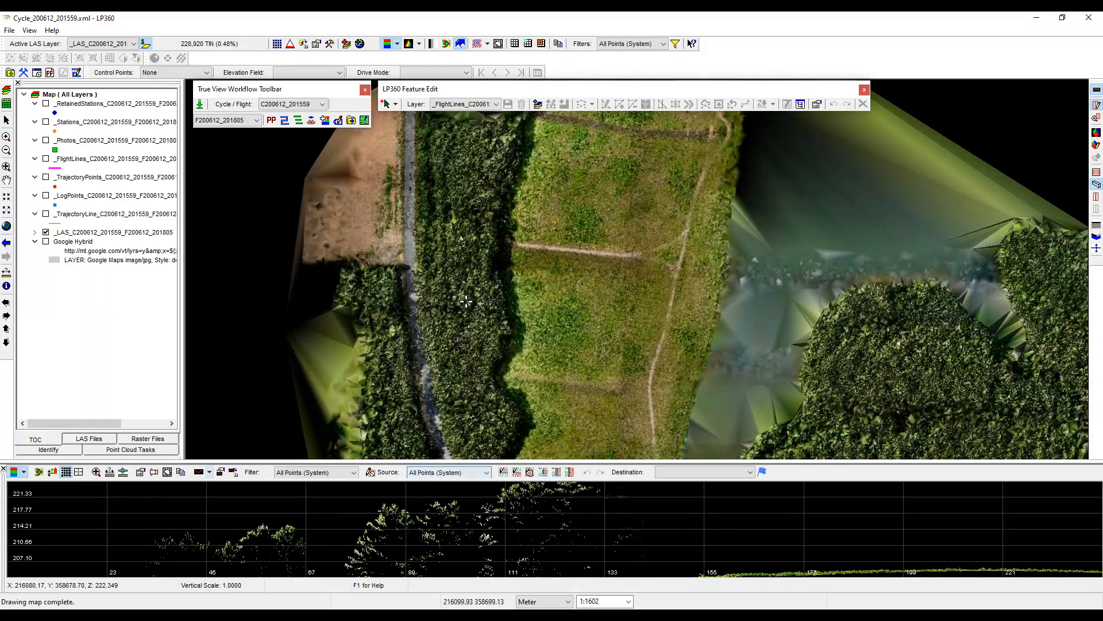
{"action": "left_click_drag", "start_coordinate": [591, 277], "coordinate": [628, 342]}
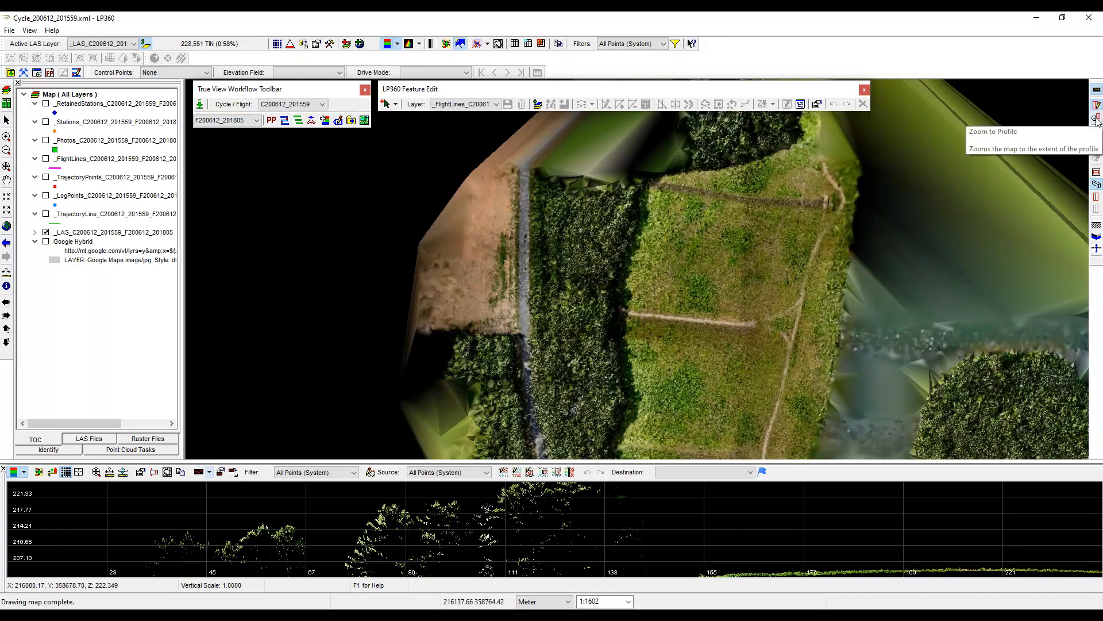
{"action": "left_click", "coordinate": [1096, 119]}
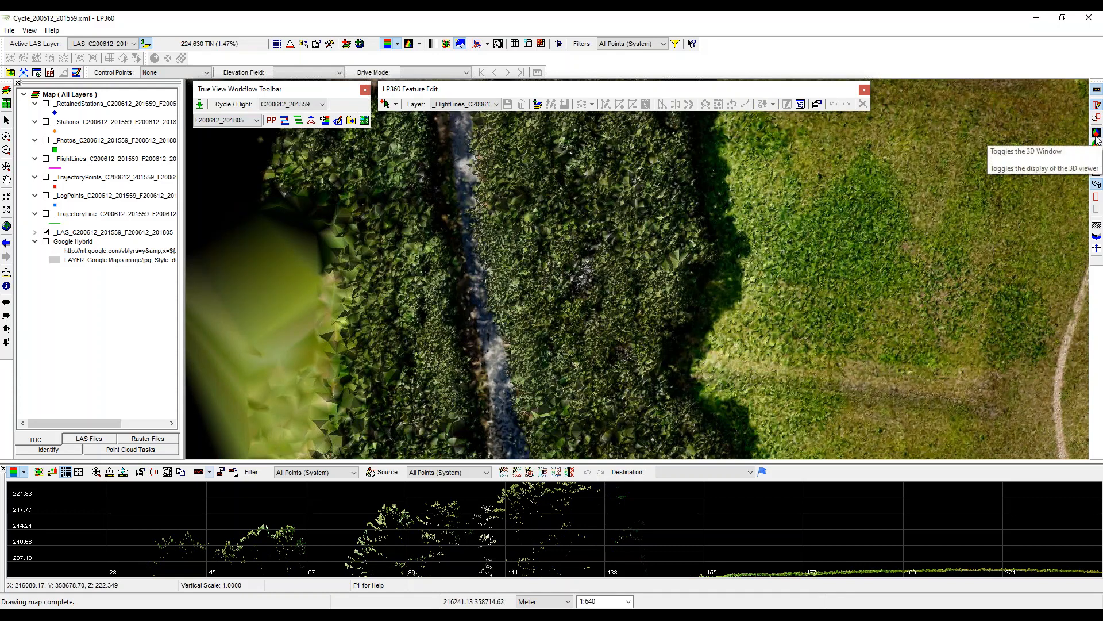
{"action": "scroll", "coordinate": [871, 223], "scroll_direction": "down", "scroll_amount": 1}
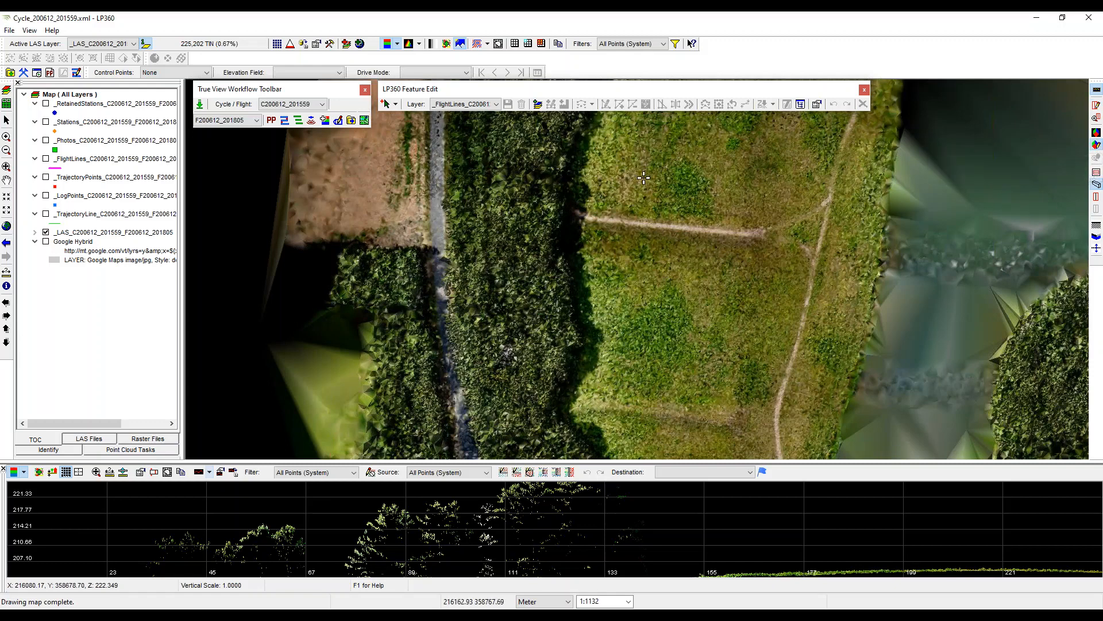
- Show a rectangular section of the tree belt, from the road to the field's edge, in the 3D window and close the profile view
{"action": "left_click_drag", "start_coordinate": [466, 228], "coordinate": [428, 317]}
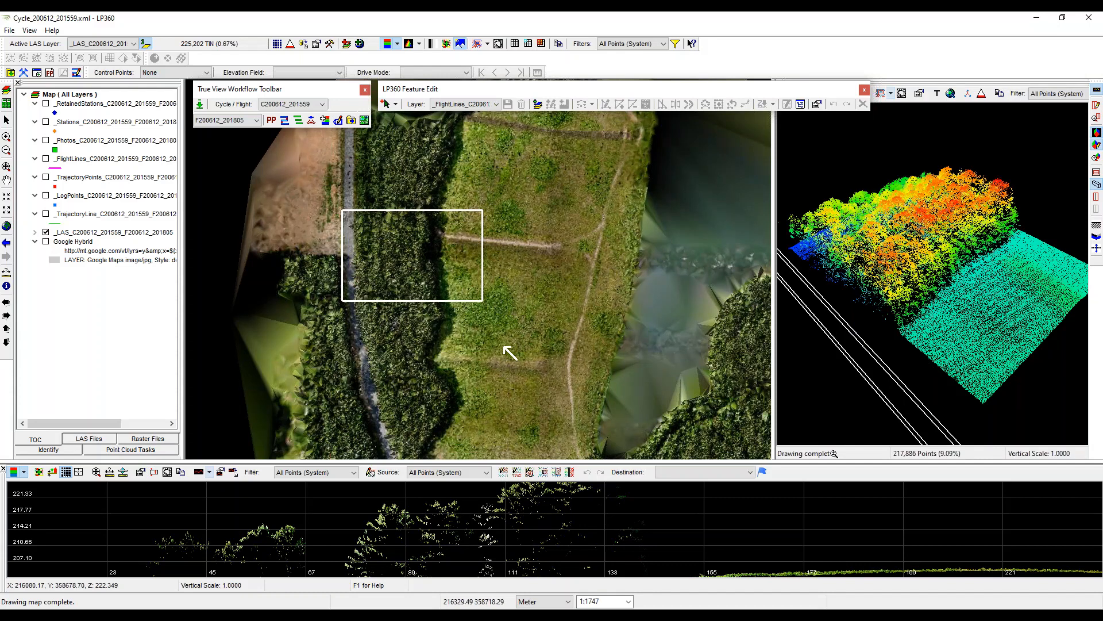
{"action": "left_click", "coordinate": [3, 468]}
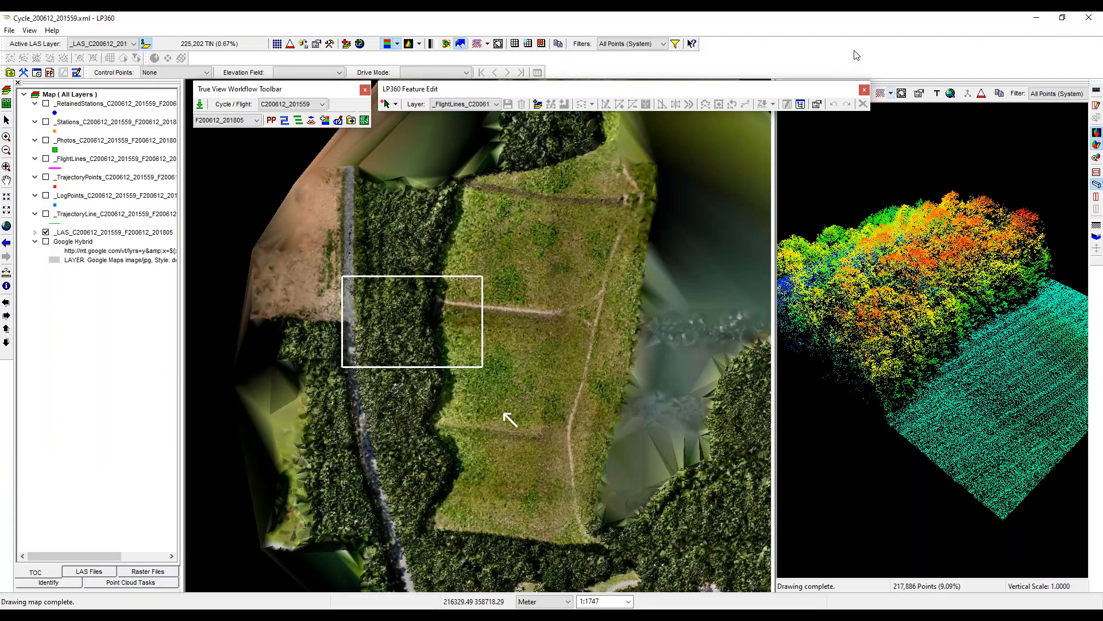
- Dock the LP360 Feature Edit toolbar, and float the 3D window over the map at roughly double its width
{"action": "double_click", "coordinate": [855, 88]}
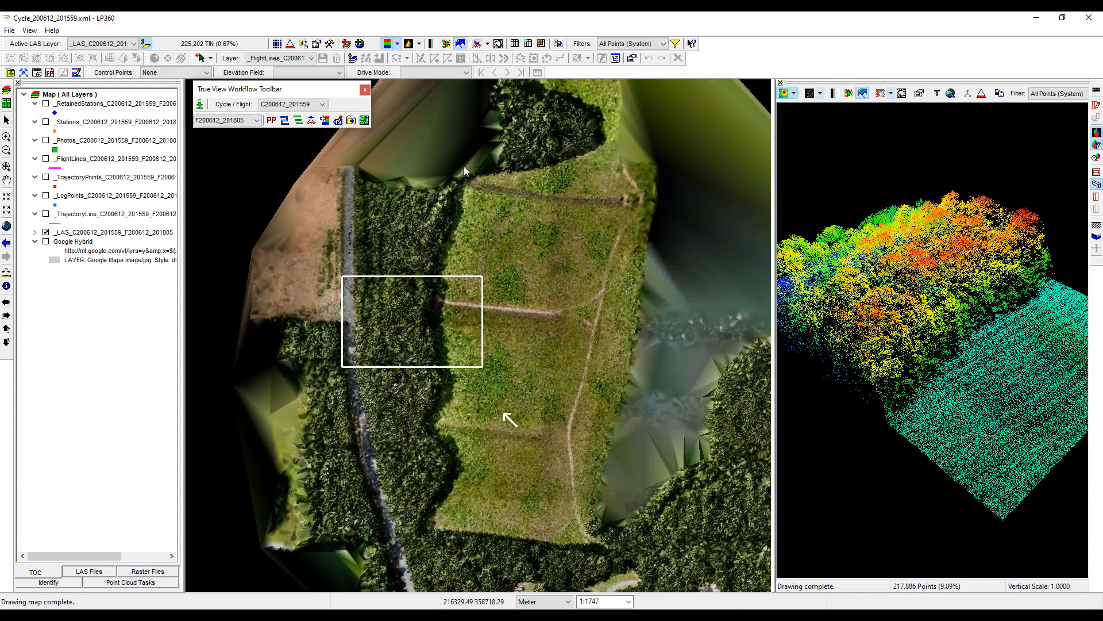
{"action": "left_click_drag", "start_coordinate": [464, 167], "coordinate": [466, 166]}
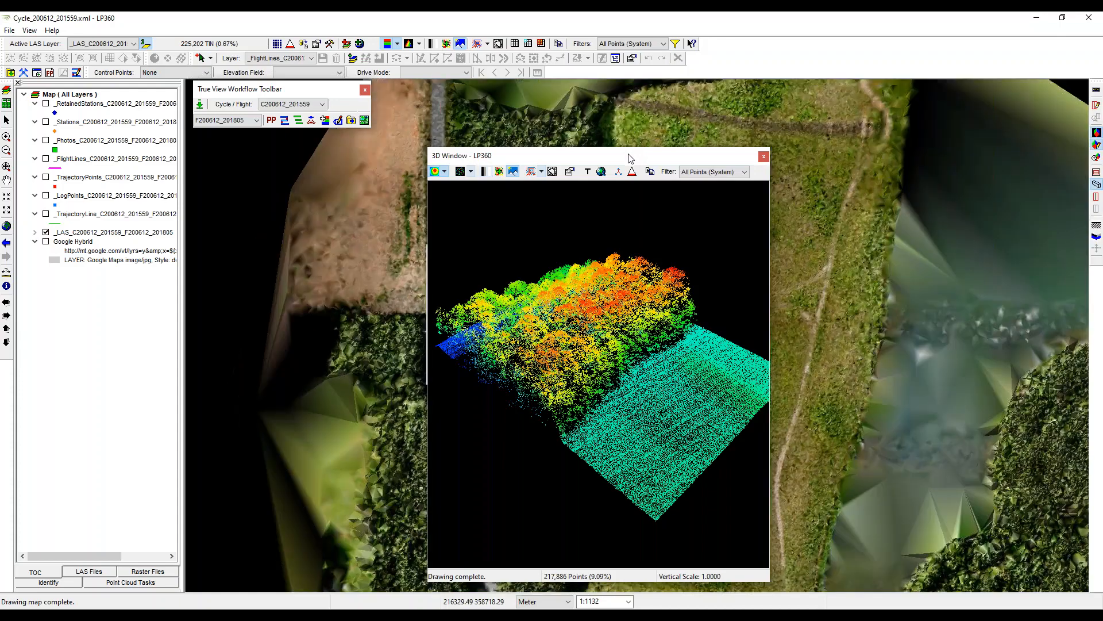
{"action": "left_click_drag", "start_coordinate": [631, 161], "coordinate": [574, 120]}
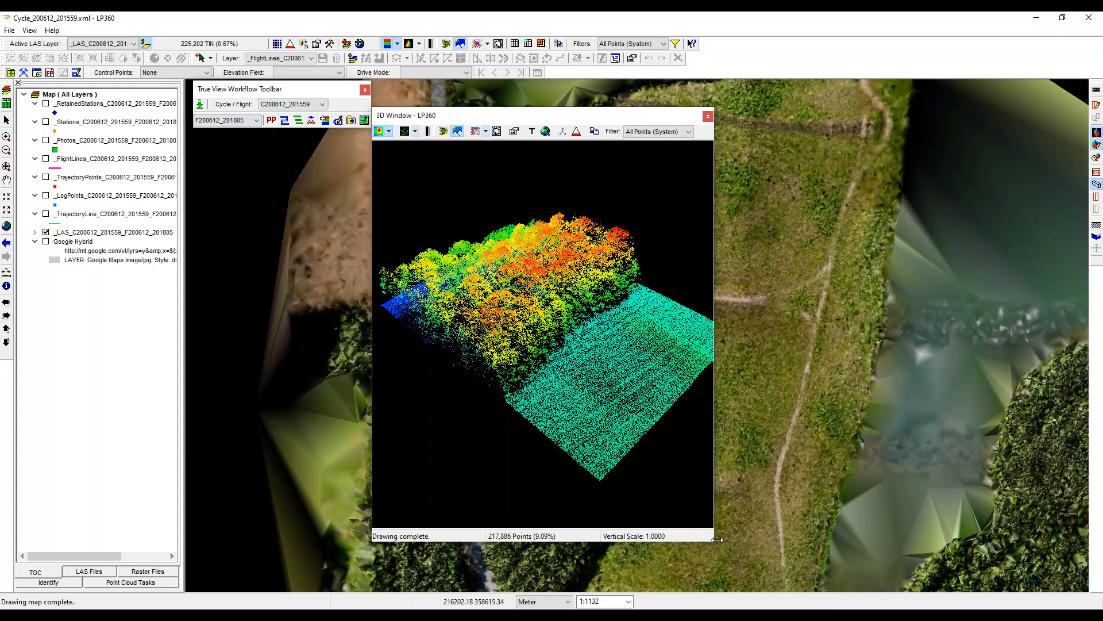
{"action": "left_click_drag", "start_coordinate": [717, 540], "coordinate": [1050, 493]}
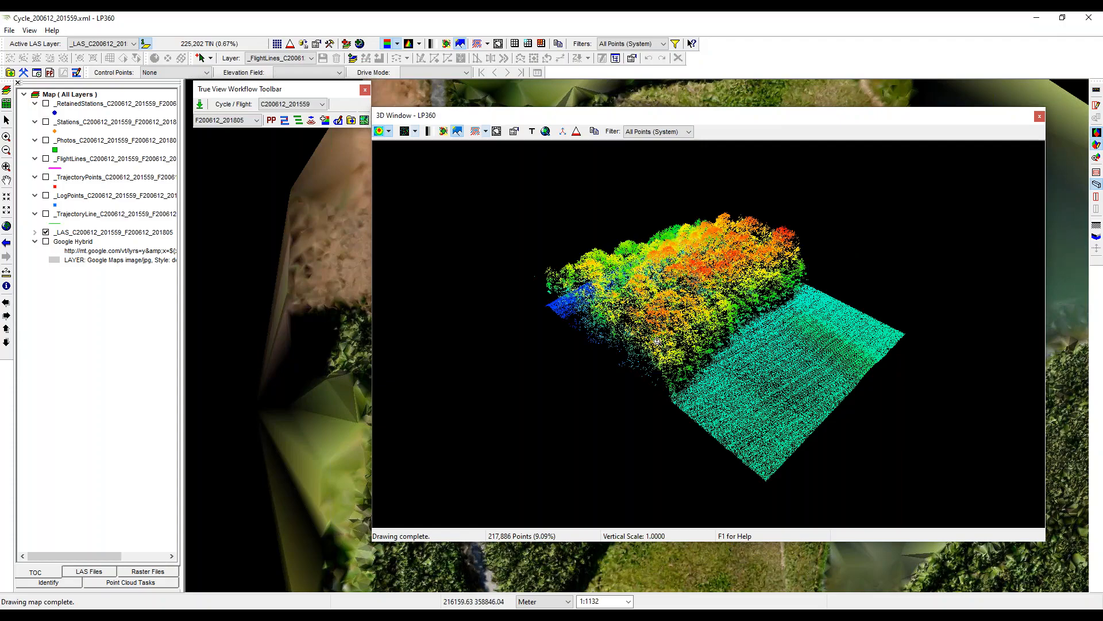
- Examine the elevation-colored 3D points of the road, canopy and field from several sides and zoom levels
{"action": "mouse_move", "coordinate": [658, 341]}
{"action": "left_mouse_down"}
{"action": "mouse_move", "coordinate": [734, 345]}
{"action": "mouse_move", "coordinate": [756, 367]}
{"action": "mouse_move", "coordinate": [694, 336]}
{"action": "mouse_move", "coordinate": [620, 343]}
{"action": "mouse_move", "coordinate": [675, 336]}
{"action": "mouse_move", "coordinate": [658, 337]}
{"action": "left_mouse_up"}
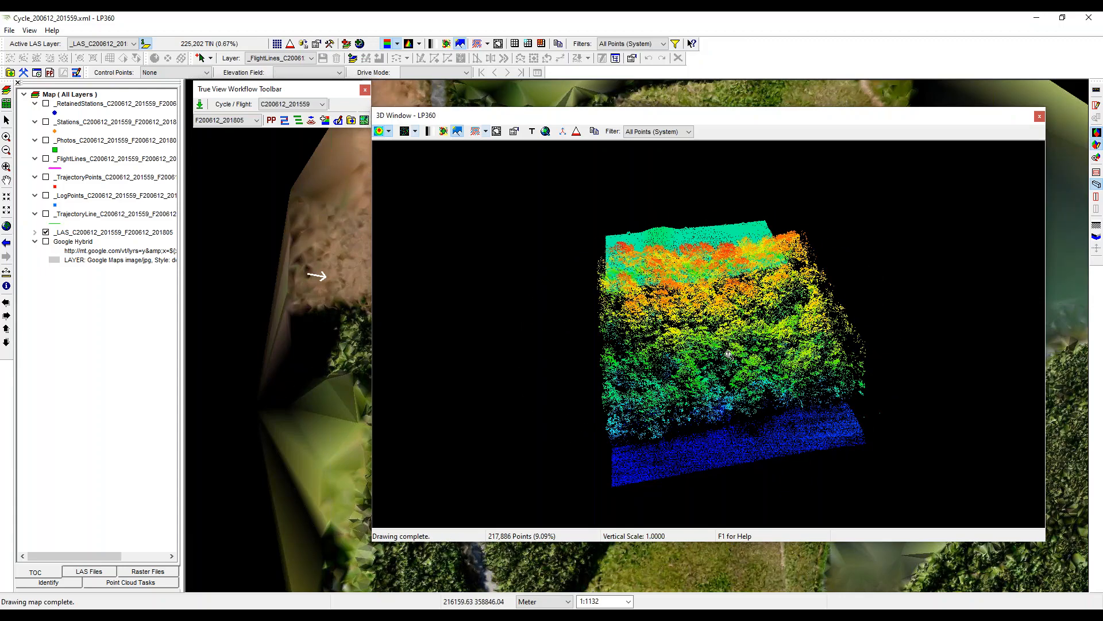
{"action": "scroll", "coordinate": [726, 353], "scroll_direction": "down", "scroll_amount": 5}
{"action": "scroll", "coordinate": [720, 351], "scroll_direction": "up", "scroll_amount": 4}
{"action": "scroll", "coordinate": [714, 350], "scroll_direction": "down", "scroll_amount": 3}
{"action": "scroll", "coordinate": [709, 348], "scroll_direction": "up", "scroll_amount": 4}
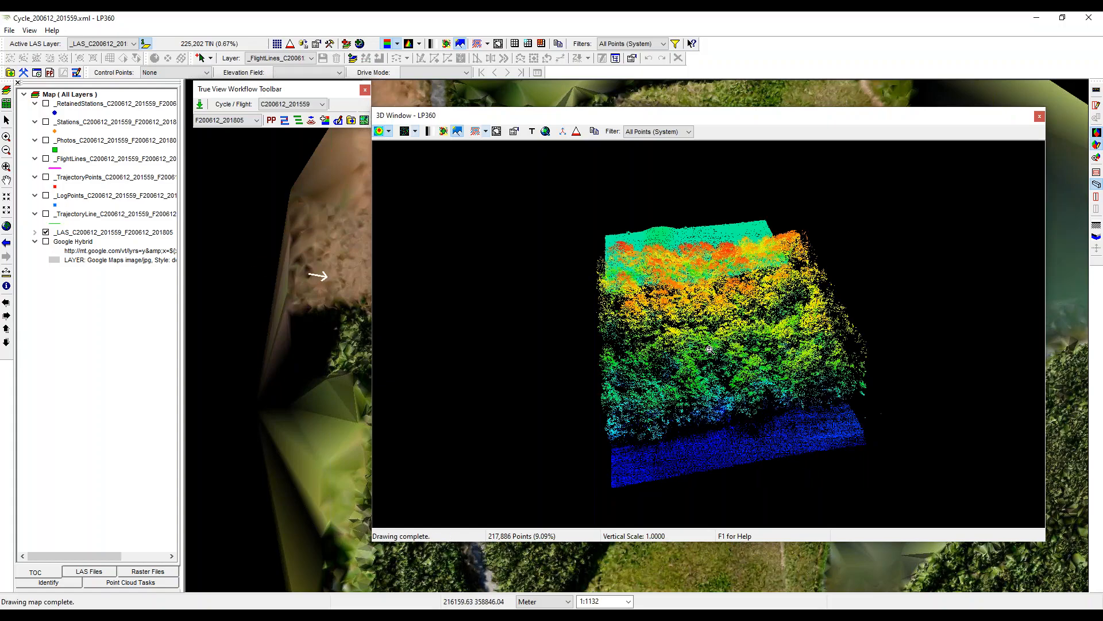
{"action": "mouse_move", "coordinate": [712, 306]}
{"action": "left_mouse_down"}
{"action": "mouse_move", "coordinate": [747, 290]}
{"action": "mouse_move", "coordinate": [713, 290]}
{"action": "left_mouse_up"}
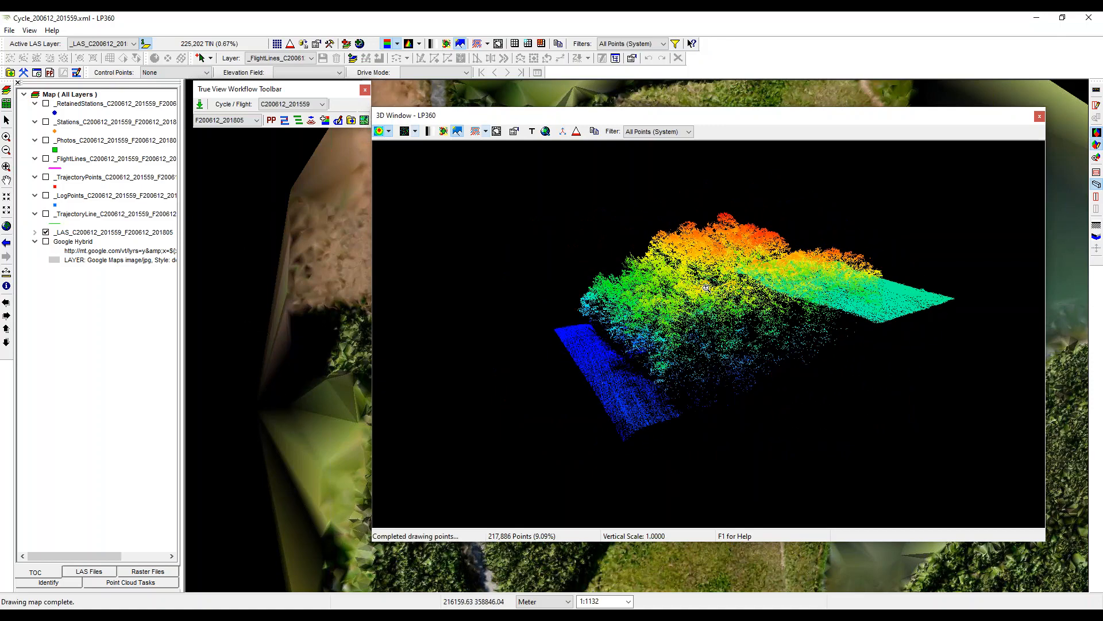
- Color the 3D window's points by RGB values and examine the tree belt section from a higher angle
{"action": "left_click", "coordinate": [388, 132]}
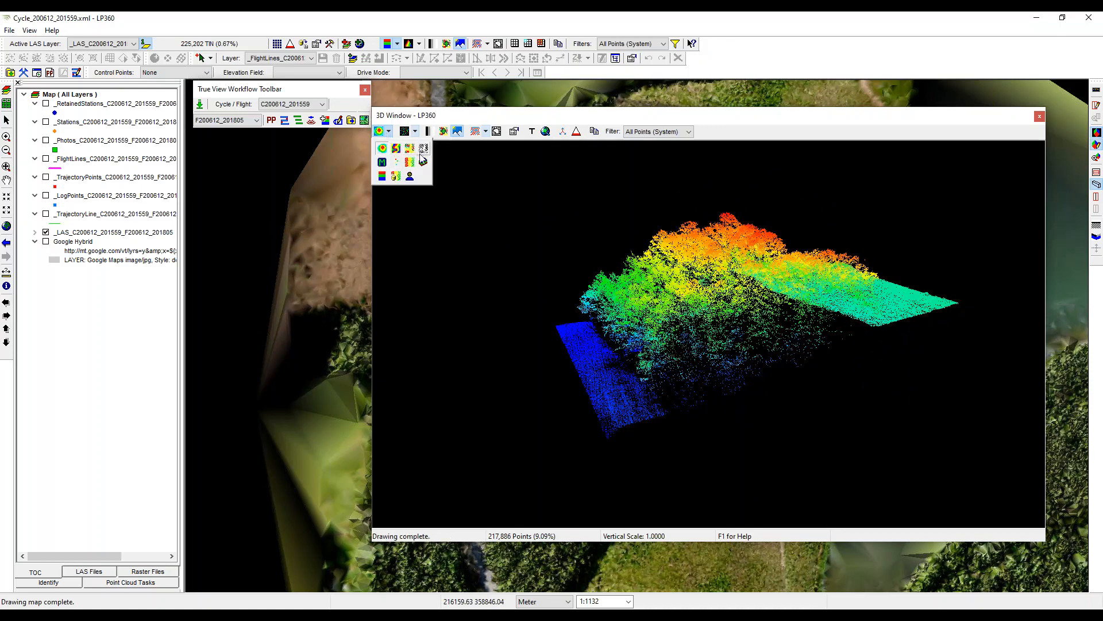
{"action": "left_click", "coordinate": [382, 178]}
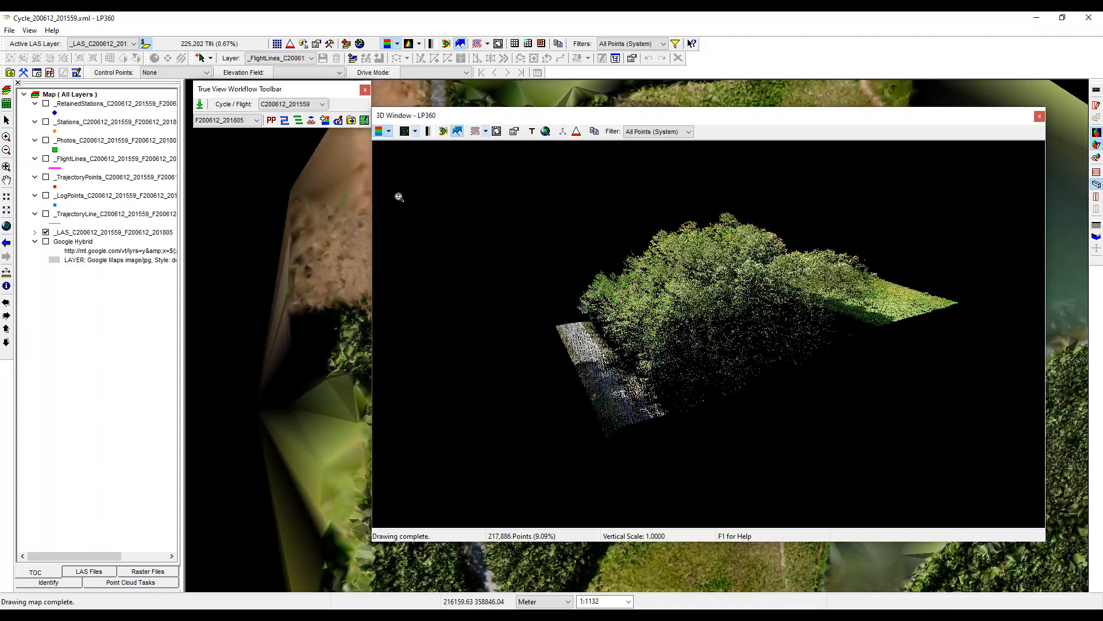
{"action": "left_click_drag", "start_coordinate": [760, 333], "coordinate": [514, 210]}
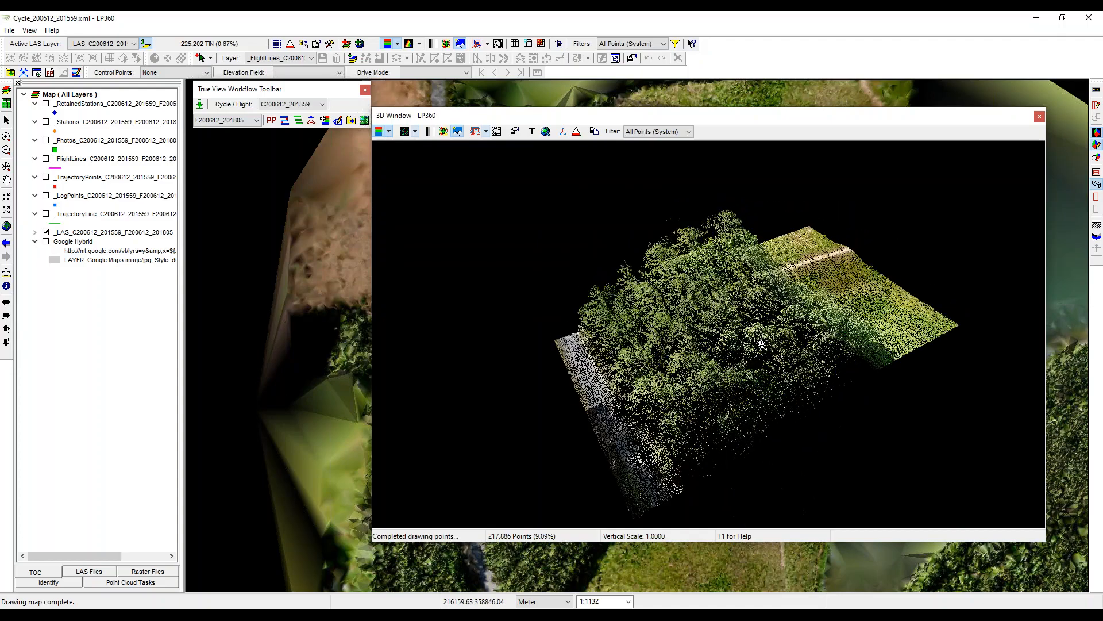
{"action": "left_click", "coordinate": [390, 132]}
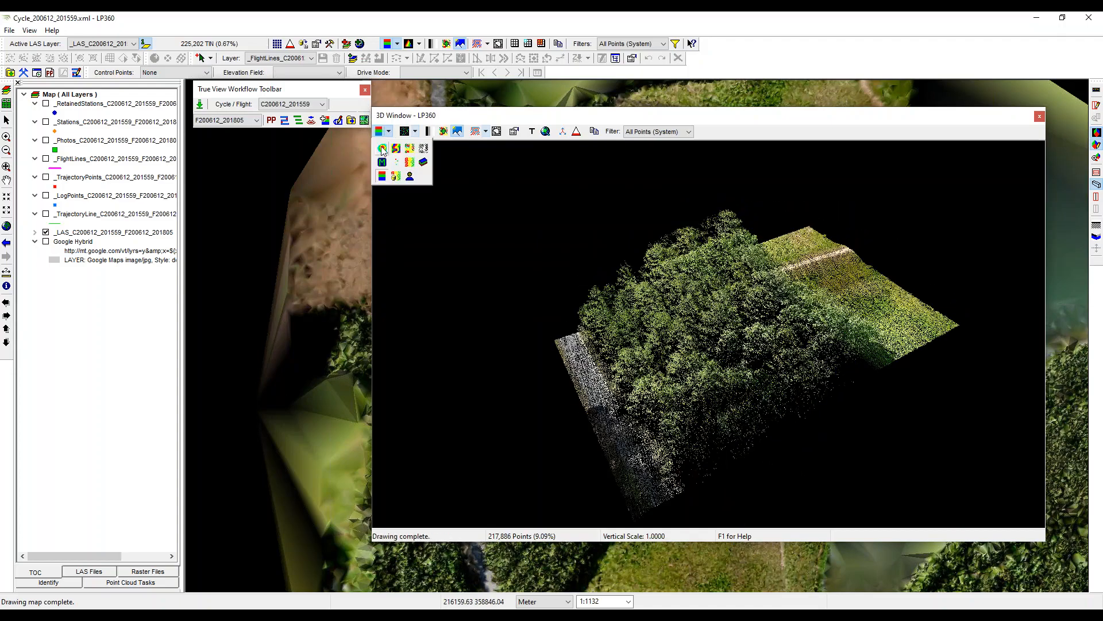
- Display the 3D section as points on the wireframe of the TIN surface, followed by the TIN surface seen from the road side
{"action": "left_click", "coordinate": [415, 132]}
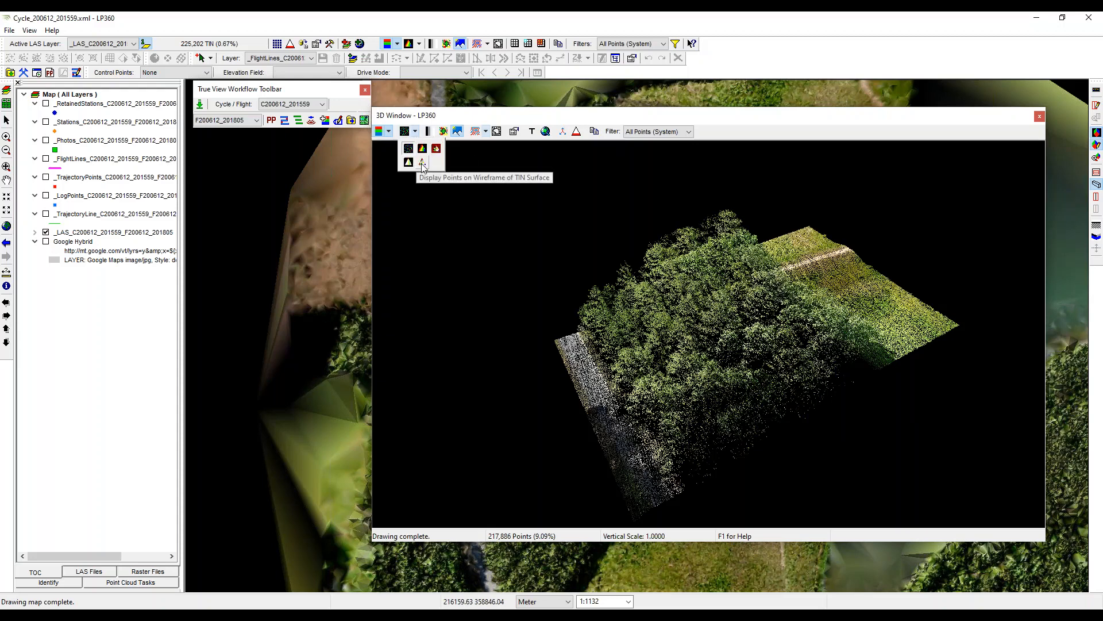
{"action": "left_click", "coordinate": [423, 161]}
{"action": "left_click", "coordinate": [415, 132]}
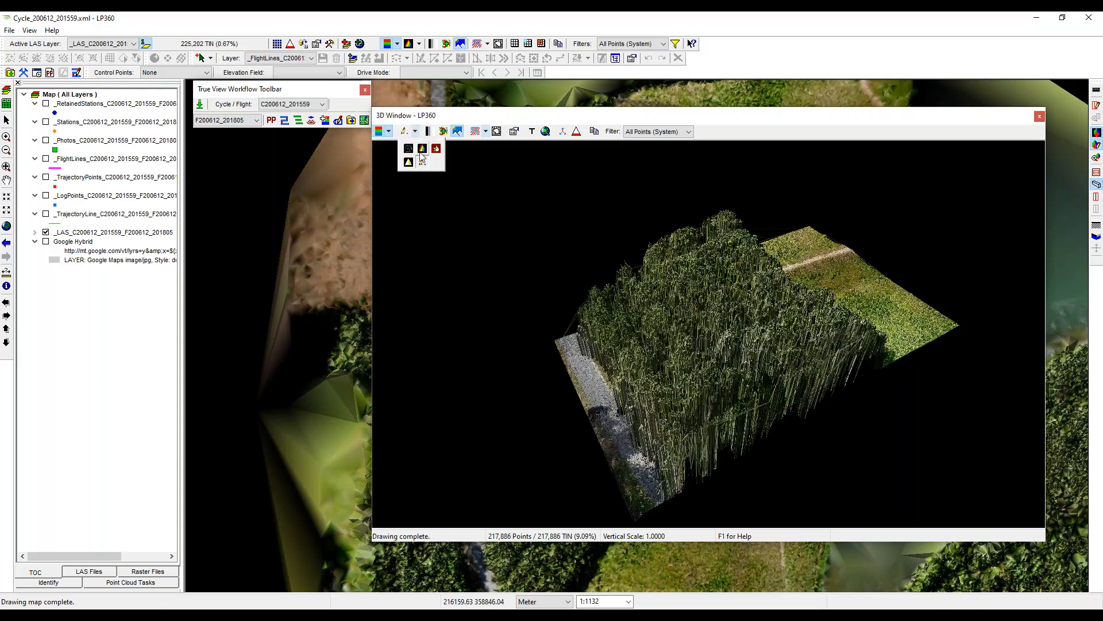
{"action": "left_click", "coordinate": [422, 149]}
{"action": "left_click_drag", "start_coordinate": [749, 349], "coordinate": [773, 349]}
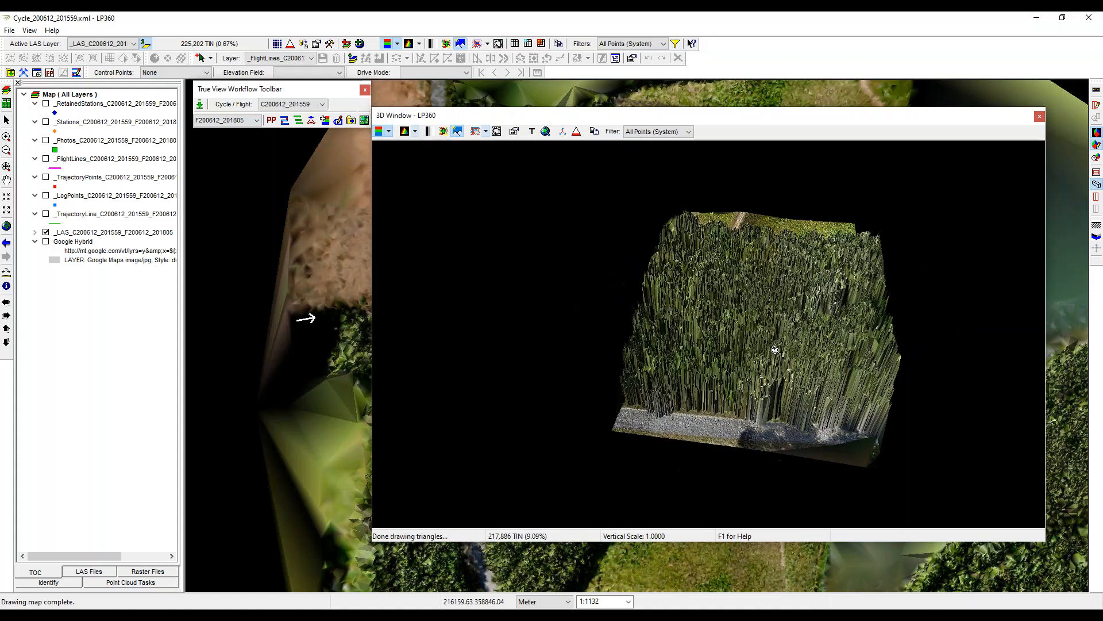
- Return the 3D section to point display and review the available point filters, keeping All Points (System)
{"action": "left_click", "coordinate": [414, 131]}
{"action": "left_click", "coordinate": [409, 149]}
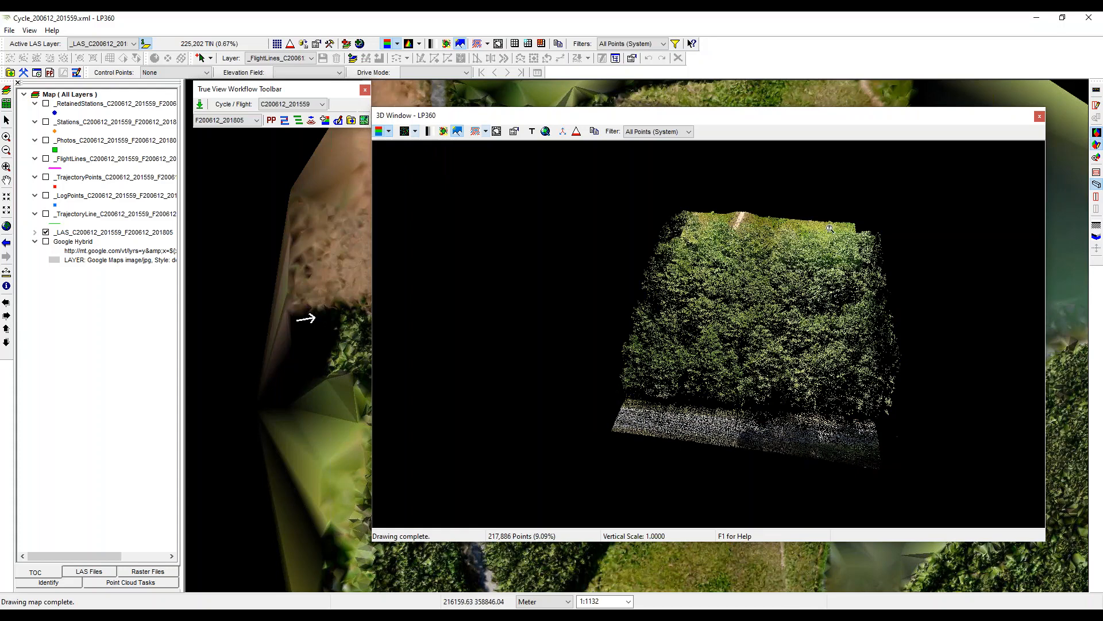
{"action": "left_click", "coordinate": [655, 132]}
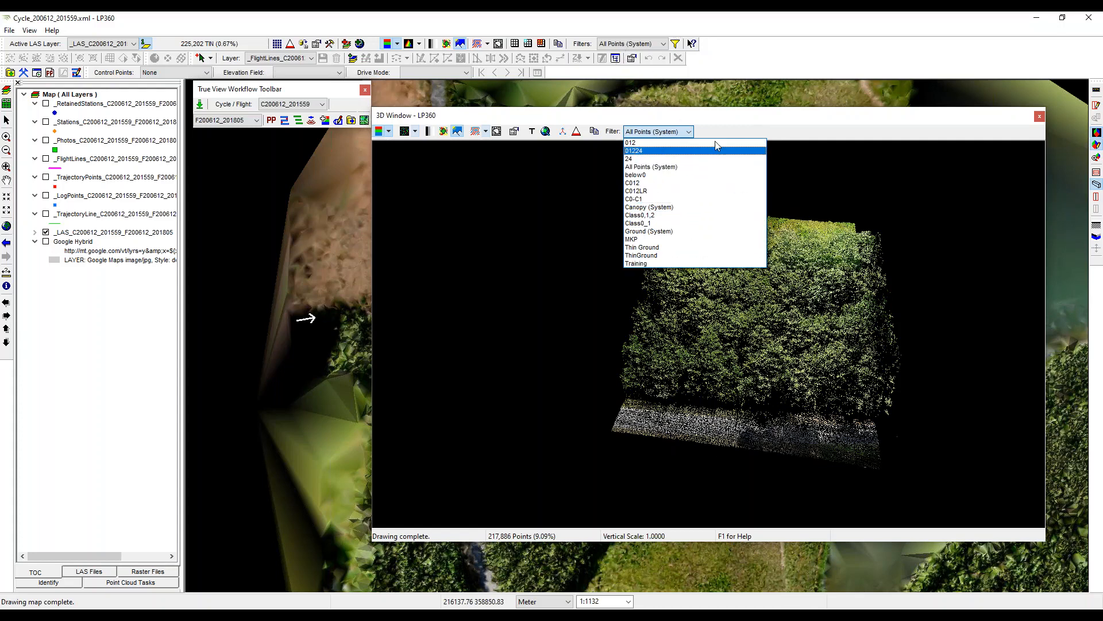
{"action": "left_click", "coordinate": [570, 119]}
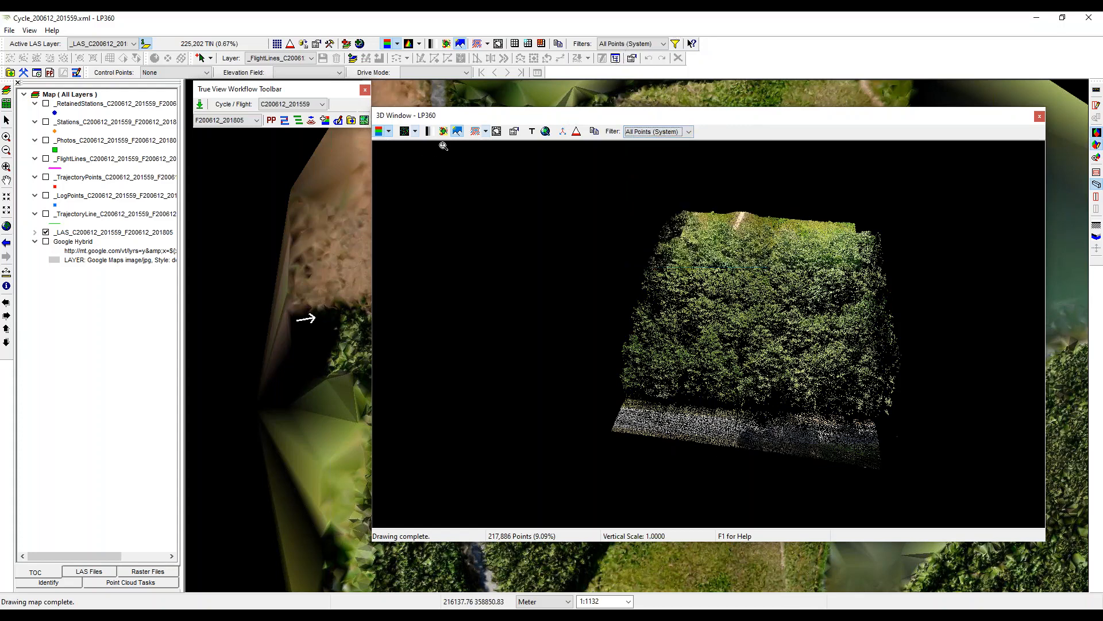
- View the RGB-colored 3D tree belt section from above and from the side, and close the 3D window
{"action": "left_click", "coordinate": [739, 308]}
{"action": "left_click_drag", "start_coordinate": [738, 308], "coordinate": [974, 246]}
{"action": "mouse_move", "coordinate": [772, 340]}
{"action": "left_mouse_down"}
{"action": "mouse_move", "coordinate": [828, 323]}
{"action": "mouse_move", "coordinate": [772, 315]}
{"action": "mouse_move", "coordinate": [746, 349]}
{"action": "mouse_move", "coordinate": [779, 285]}
{"action": "mouse_move", "coordinate": [712, 292]}
{"action": "left_mouse_up"}
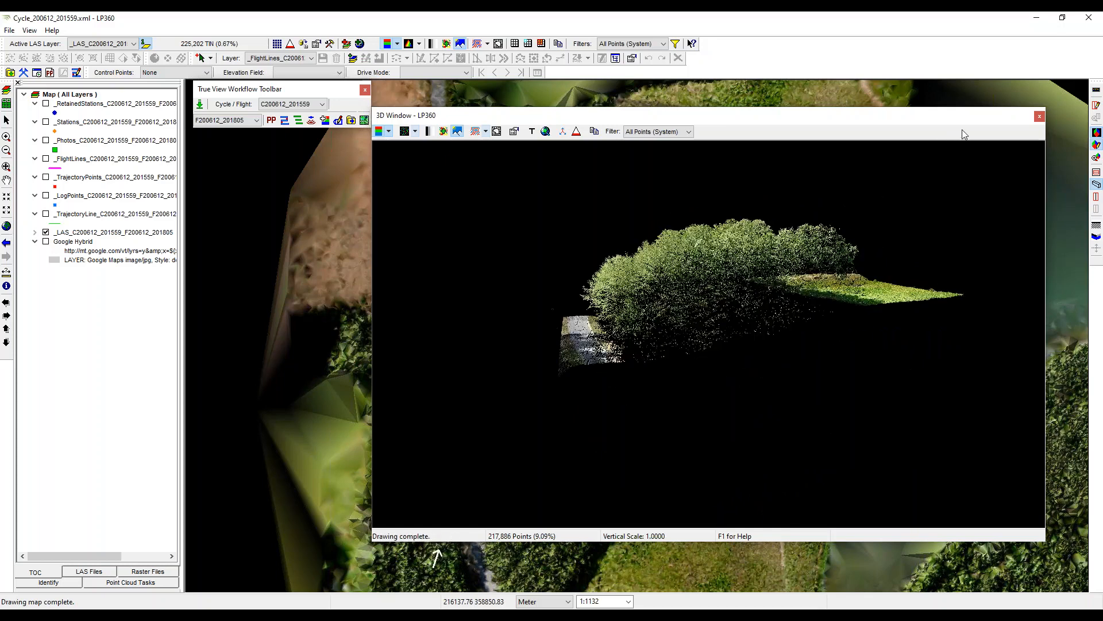
{"action": "left_click", "coordinate": [1039, 117]}
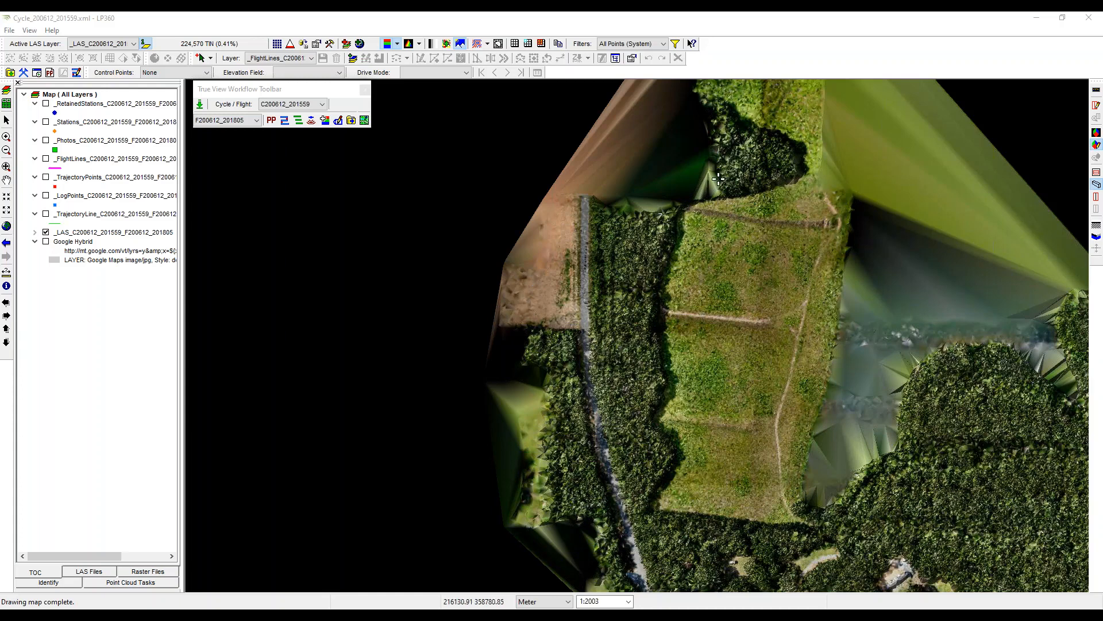
- Display the map's point cloud as points instead of the TIN surface and view the full dataset extent
{"action": "left_click", "coordinate": [418, 44]}
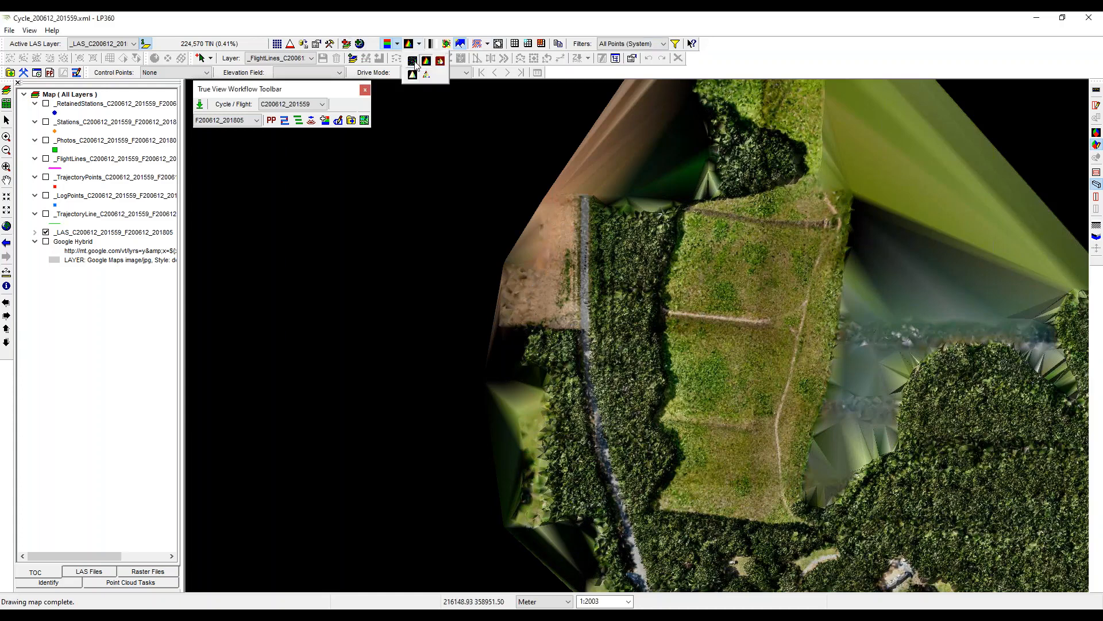
{"action": "scroll", "coordinate": [926, 351], "scroll_direction": "up", "scroll_amount": 2}
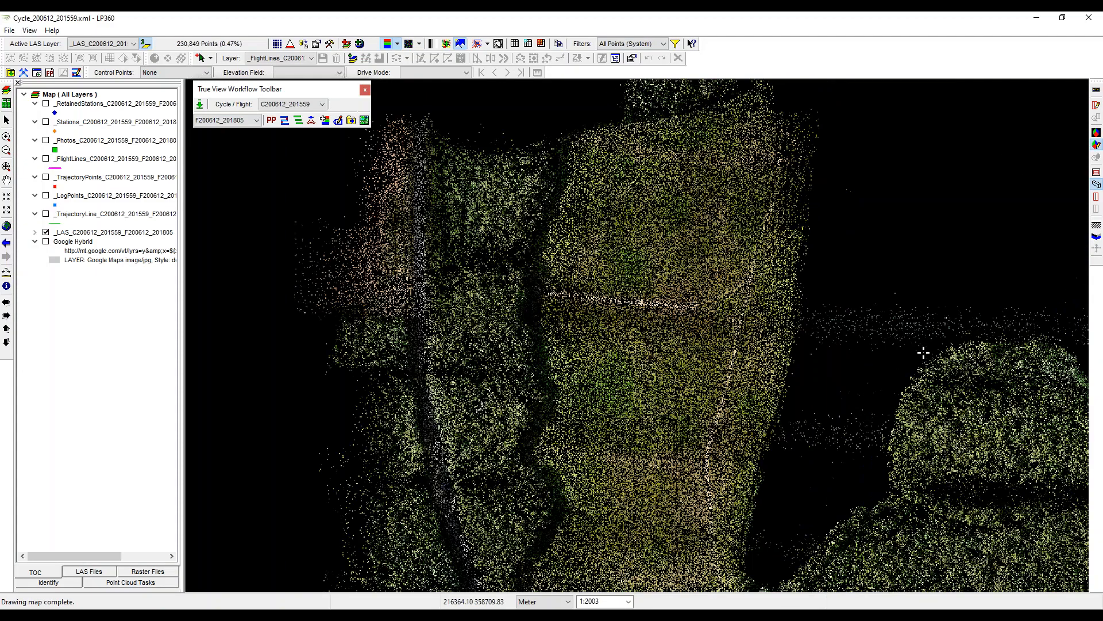
{"action": "scroll", "coordinate": [924, 351], "scroll_direction": "down", "scroll_amount": 3}
{"action": "middle_click_drag", "start_coordinate": [839, 299], "coordinate": [694, 299]}
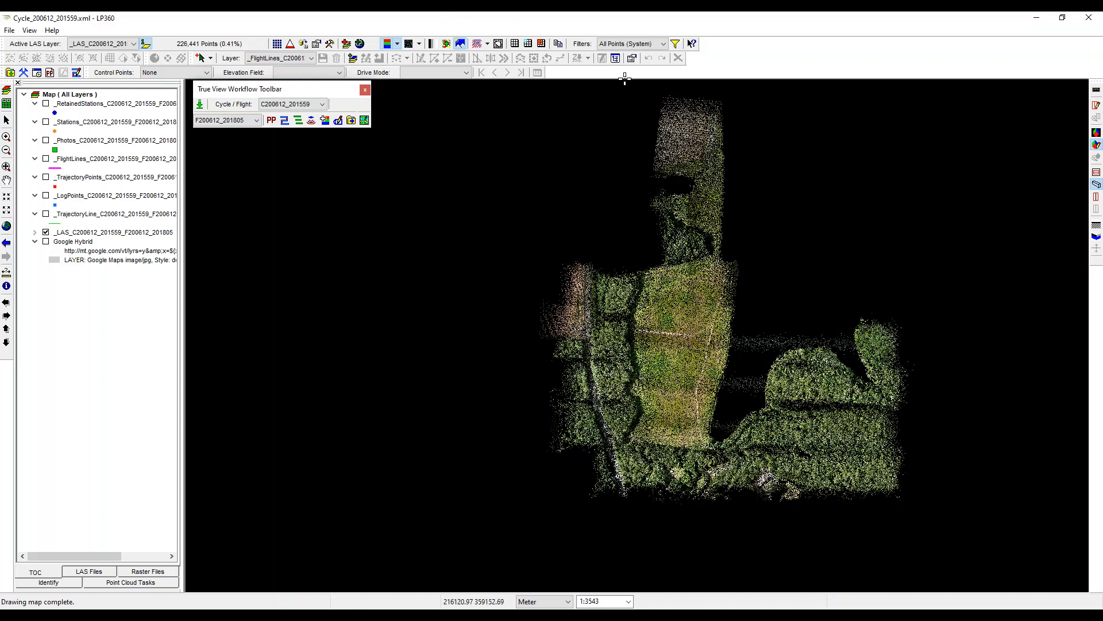
{"action": "middle_click_drag", "start_coordinate": [723, 196], "coordinate": [703, 203]}
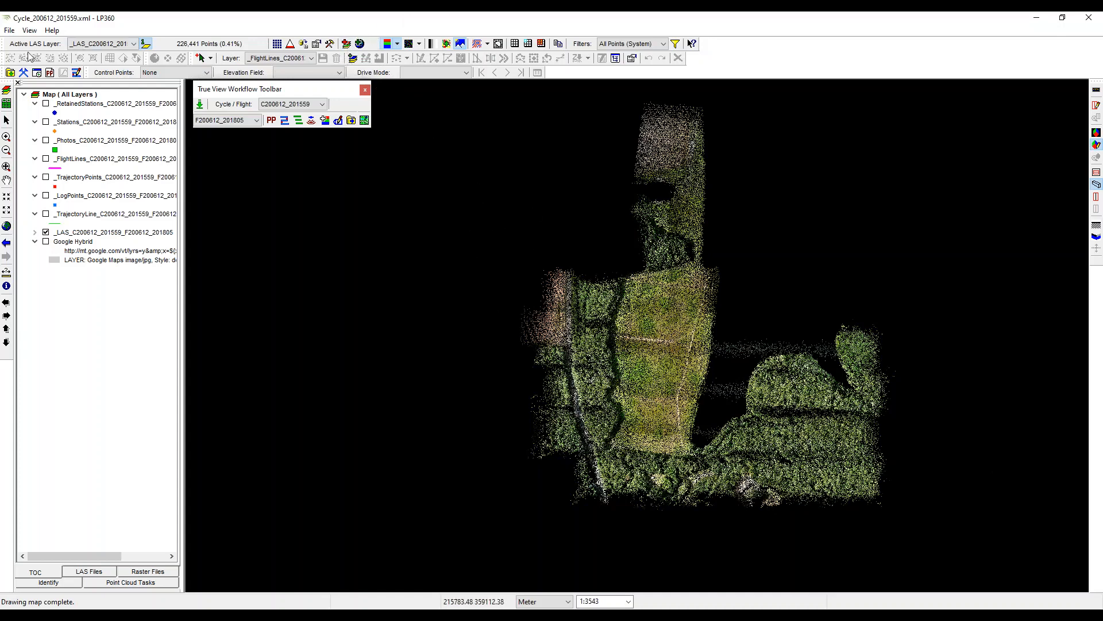
- Start adding files to the map and review the settings for LAS, Raster, Feature, DEM to LAS and Photo files
{"action": "left_click", "coordinate": [347, 44]}
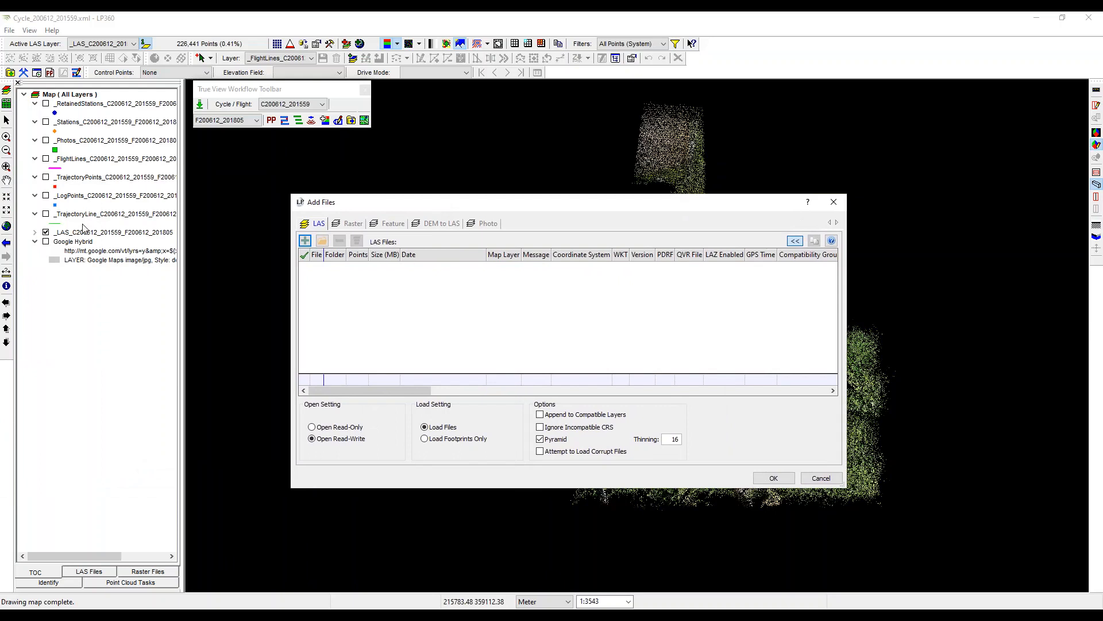
{"action": "left_click", "coordinate": [305, 240]}
{"action": "left_click", "coordinate": [351, 224]}
{"action": "left_click", "coordinate": [389, 223]}
{"action": "left_click", "coordinate": [441, 223]}
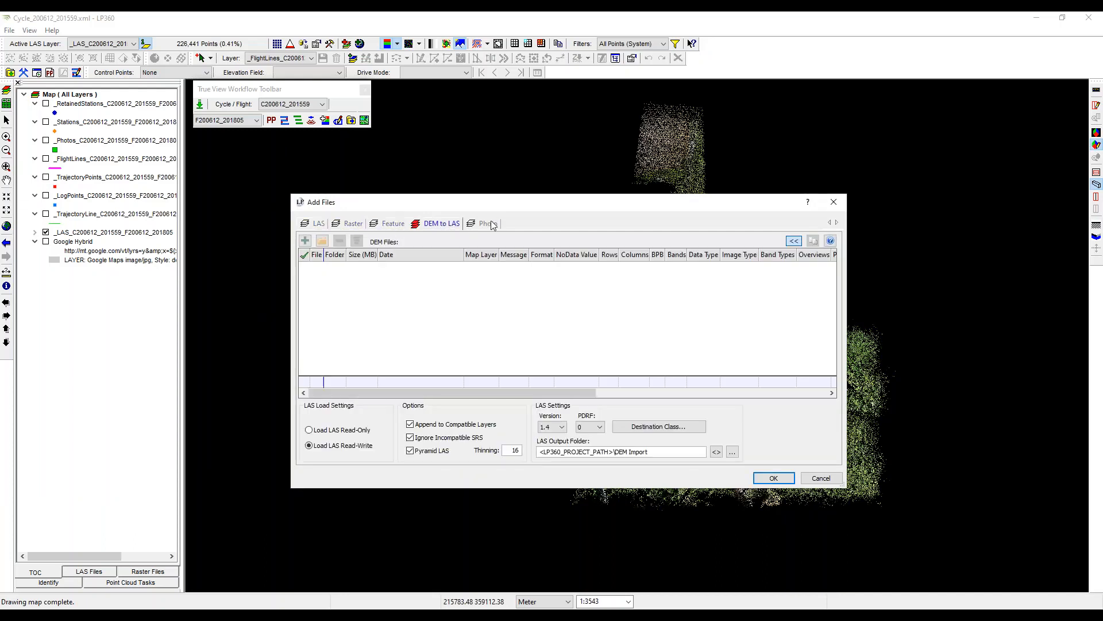
{"action": "left_click", "coordinate": [488, 223]}
{"action": "left_click", "coordinate": [342, 224]}
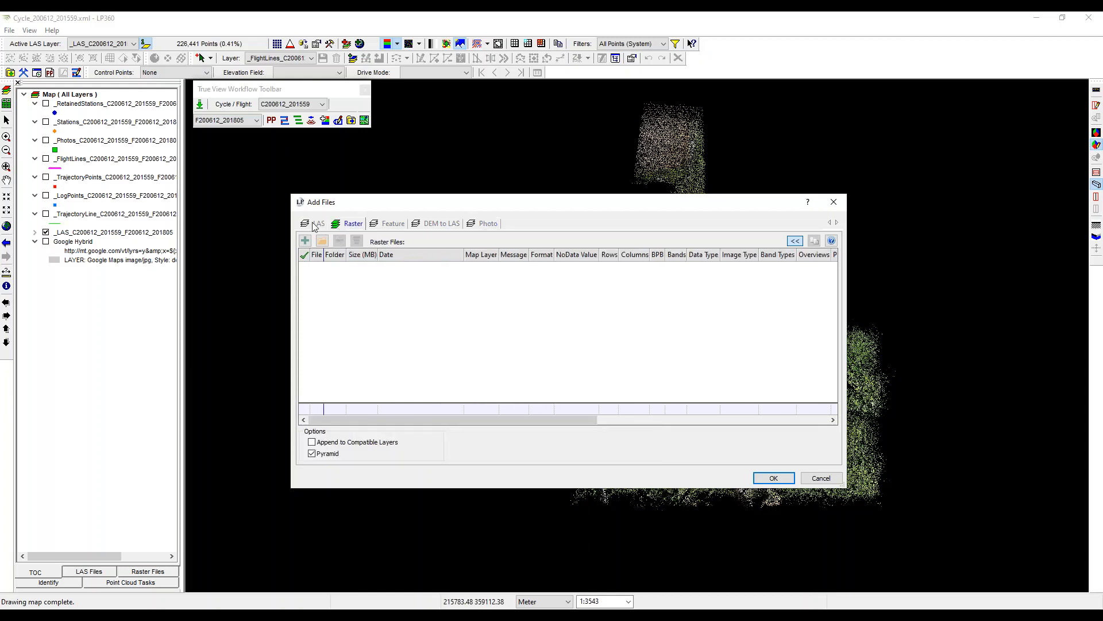
{"action": "left_click", "coordinate": [315, 224]}
{"action": "left_click", "coordinate": [352, 224]}
{"action": "left_click", "coordinate": [389, 223]}
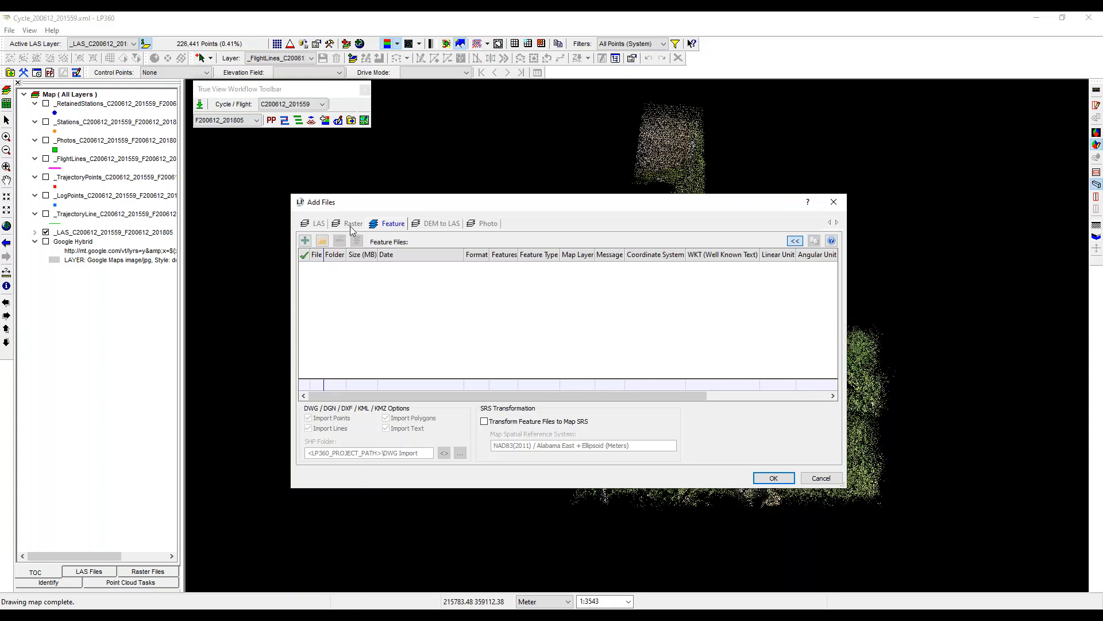
- Add Choccolocco Dam 3cm pix.tif from D:\Training\Data\Sample Data - The Dam\Ortho\Alabama East to the raster files
{"action": "left_click", "coordinate": [350, 224]}
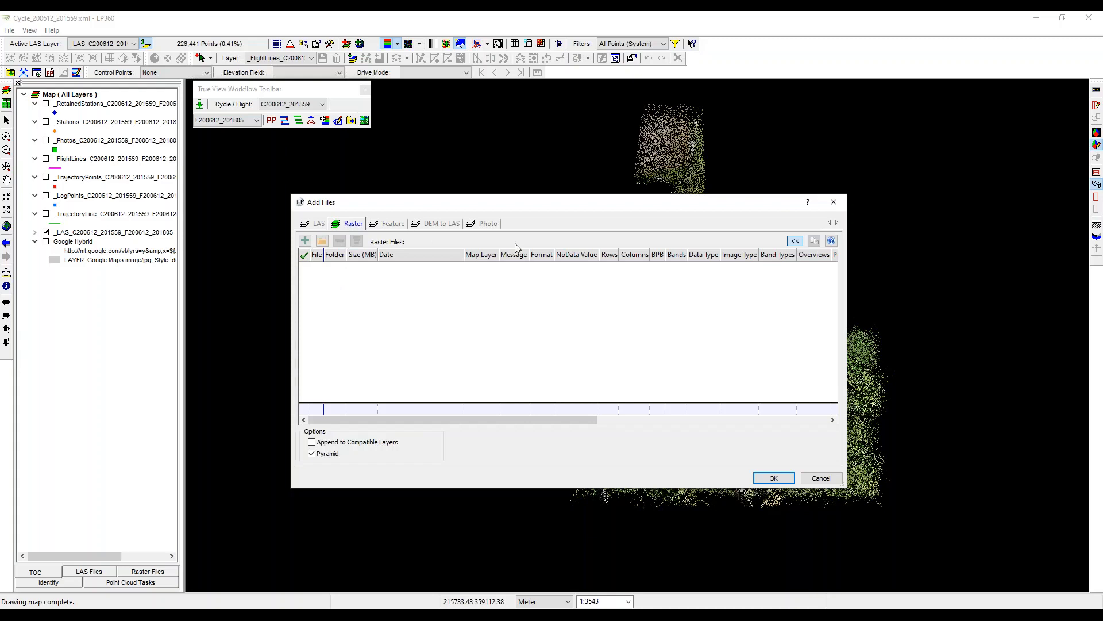
{"action": "left_click_drag", "start_coordinate": [470, 214], "coordinate": [488, 182]}
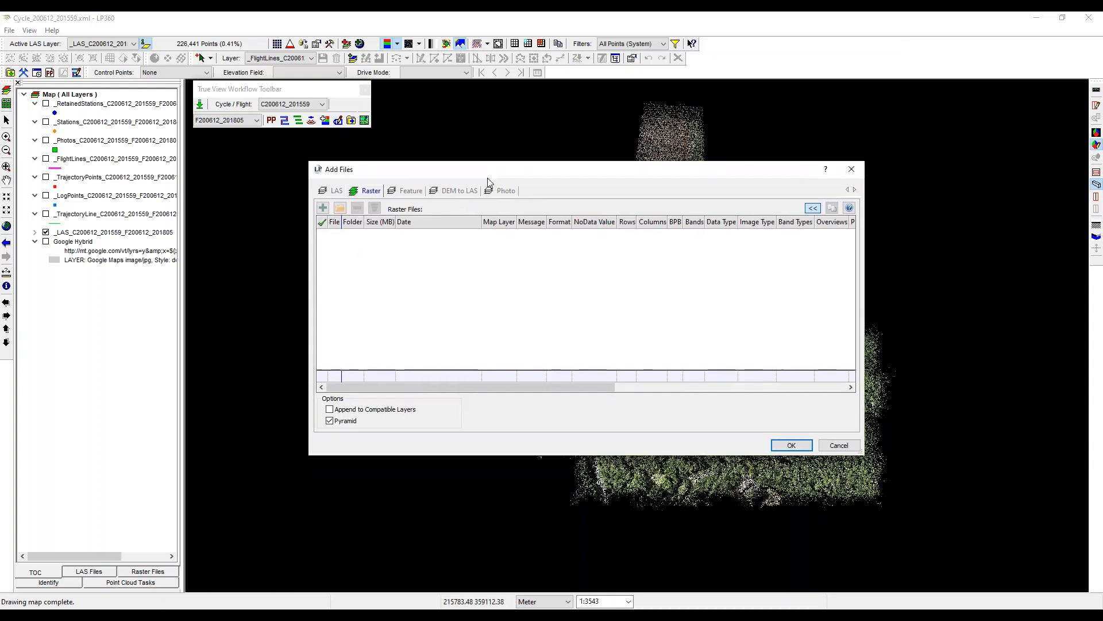
{"action": "left_click", "coordinate": [323, 208]}
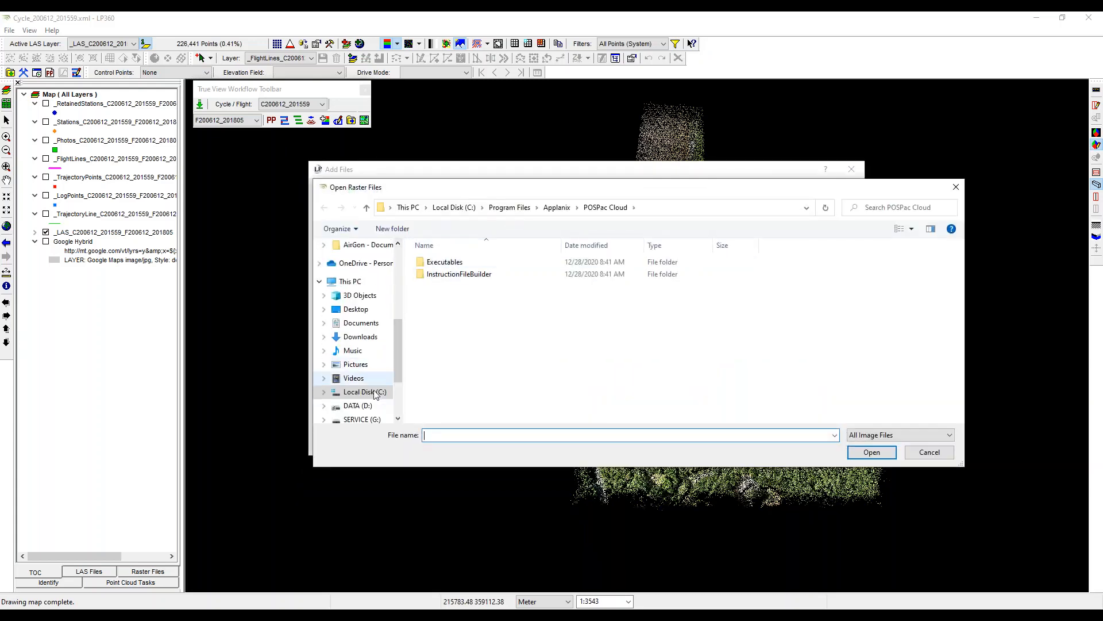
{"action": "scroll", "coordinate": [375, 393], "scroll_direction": "down", "scroll_amount": 3}
{"action": "left_click", "coordinate": [358, 286]}
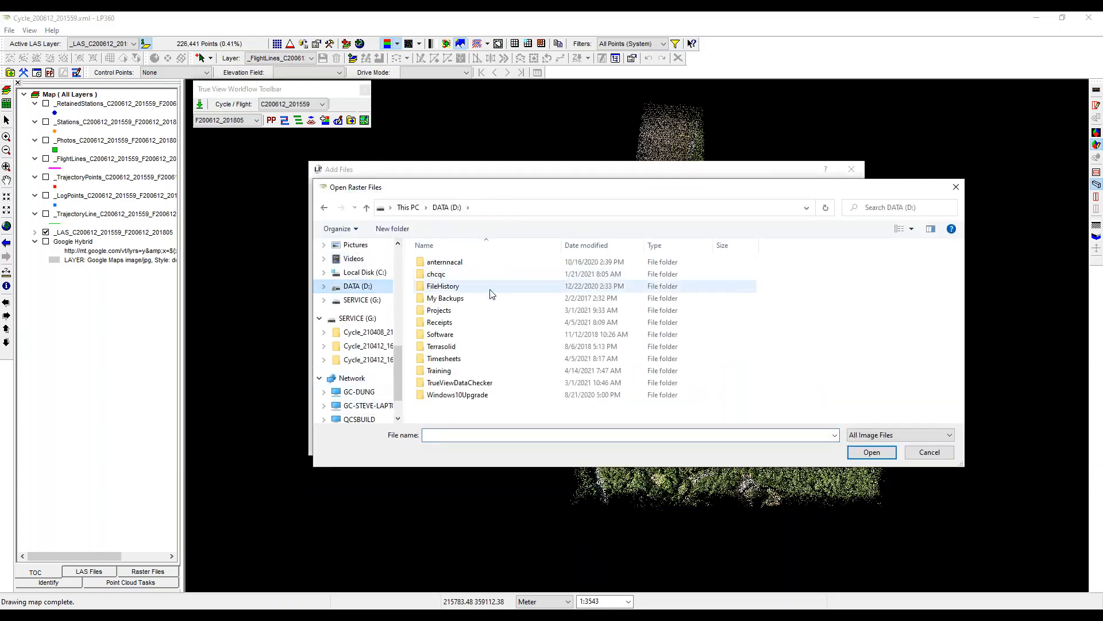
{"action": "double_click", "coordinate": [466, 370]}
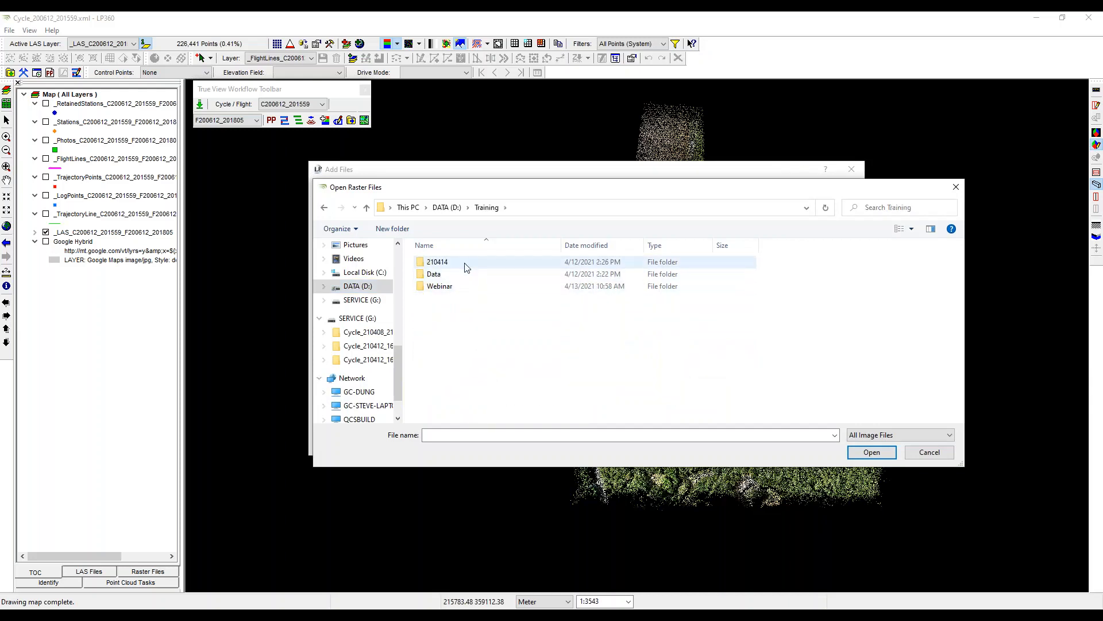
{"action": "double_click", "coordinate": [454, 274]}
{"action": "double_click", "coordinate": [500, 262]}
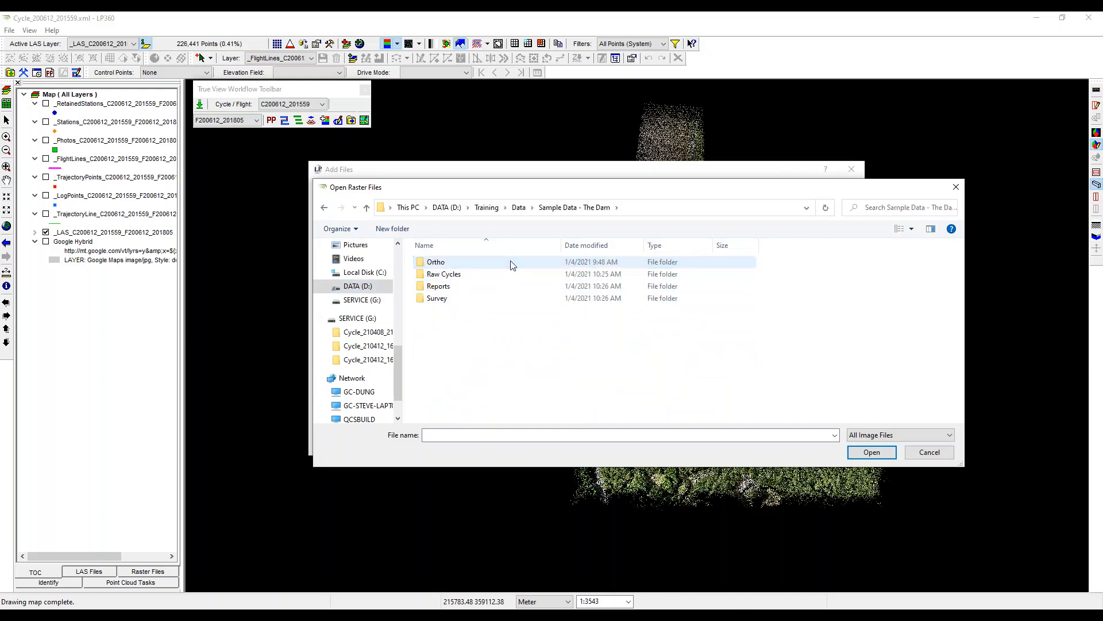
{"action": "double_click", "coordinate": [512, 264]}
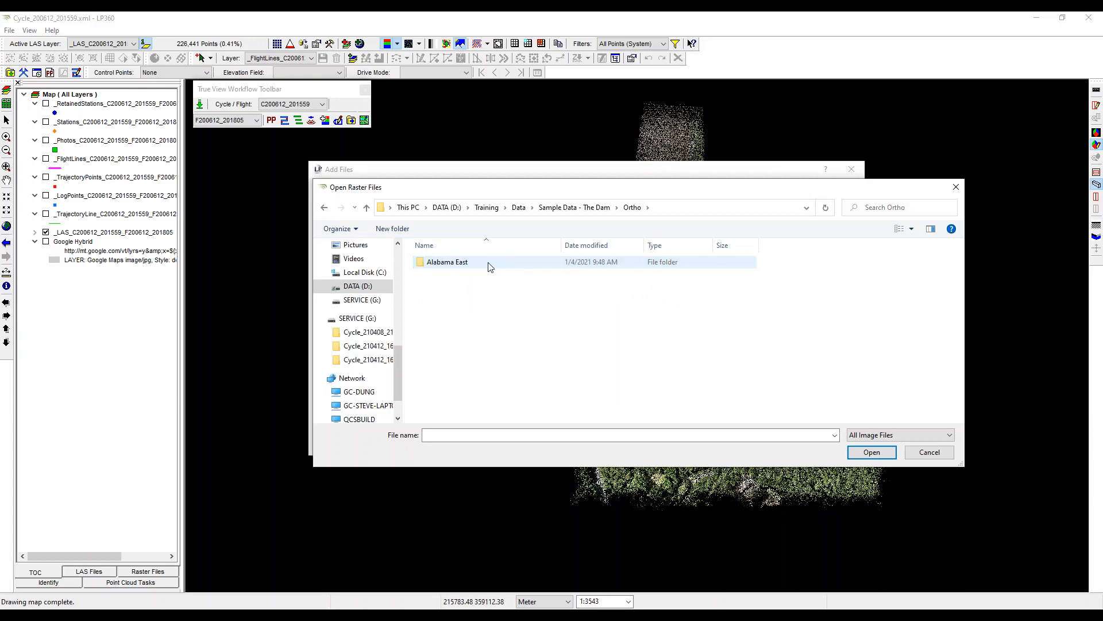
{"action": "double_click", "coordinate": [487, 265]}
{"action": "left_click", "coordinate": [443, 289]}
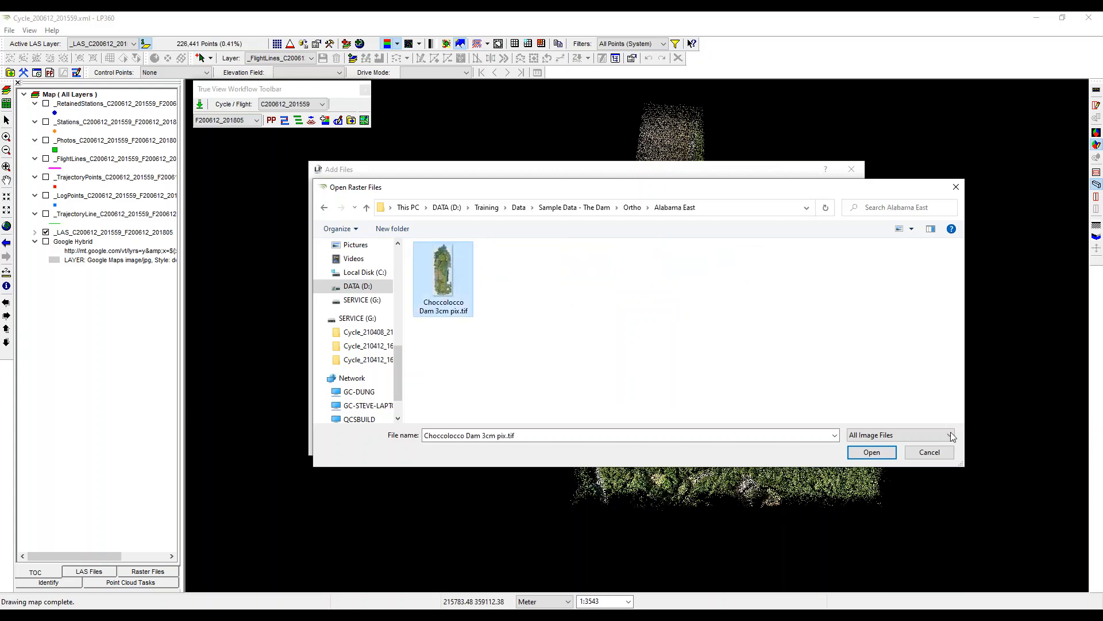
{"action": "left_click", "coordinate": [872, 452]}
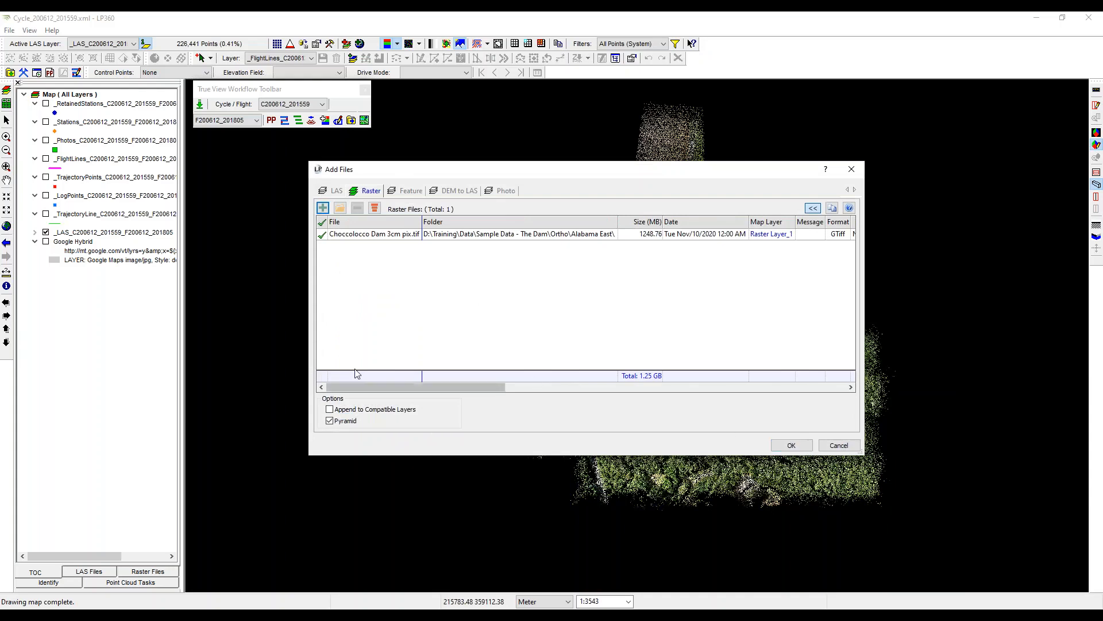
- Load the listed orthophoto into the map as a raster layer, keeping Pyramid enabled
{"action": "left_click_drag", "start_coordinate": [410, 387], "coordinate": [370, 385]}
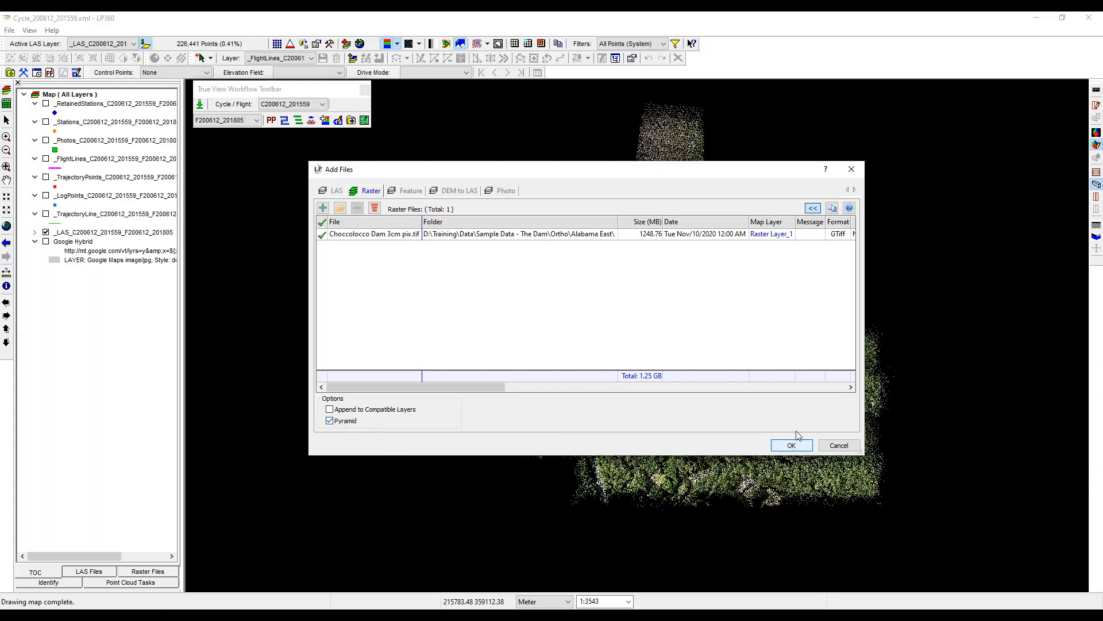
{"action": "left_click", "coordinate": [801, 446]}
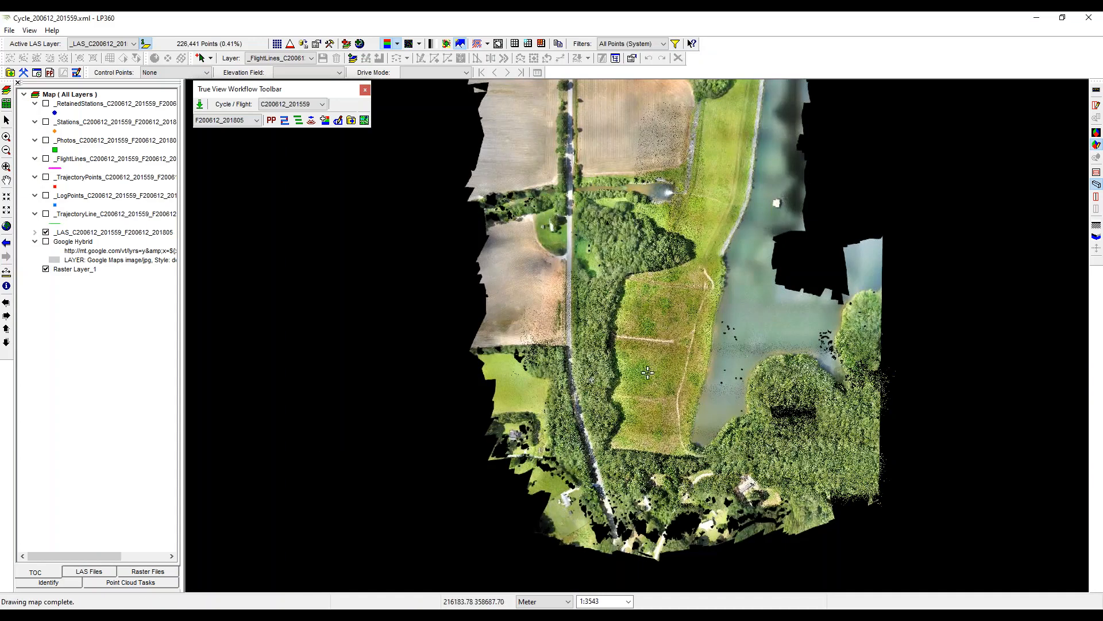
{"action": "middle_click_drag", "start_coordinate": [604, 367], "coordinate": [561, 389]}
- Color the map's points by elevation gradient and compare their coverage with the orthophoto at several zoom levels
{"action": "left_click", "coordinate": [398, 44]}
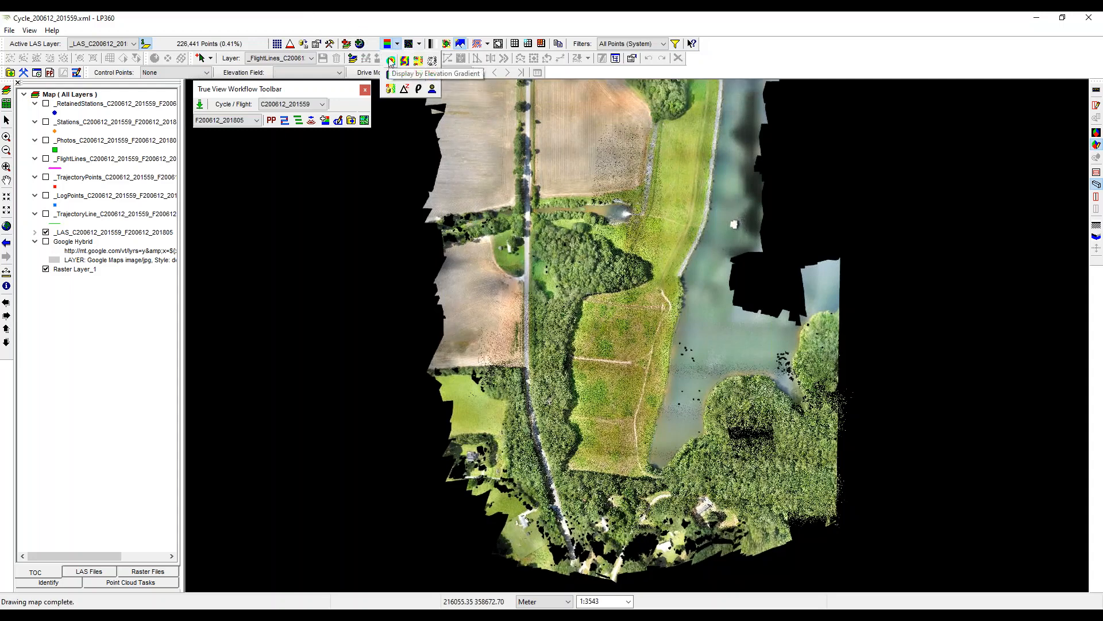
{"action": "left_click", "coordinate": [390, 61]}
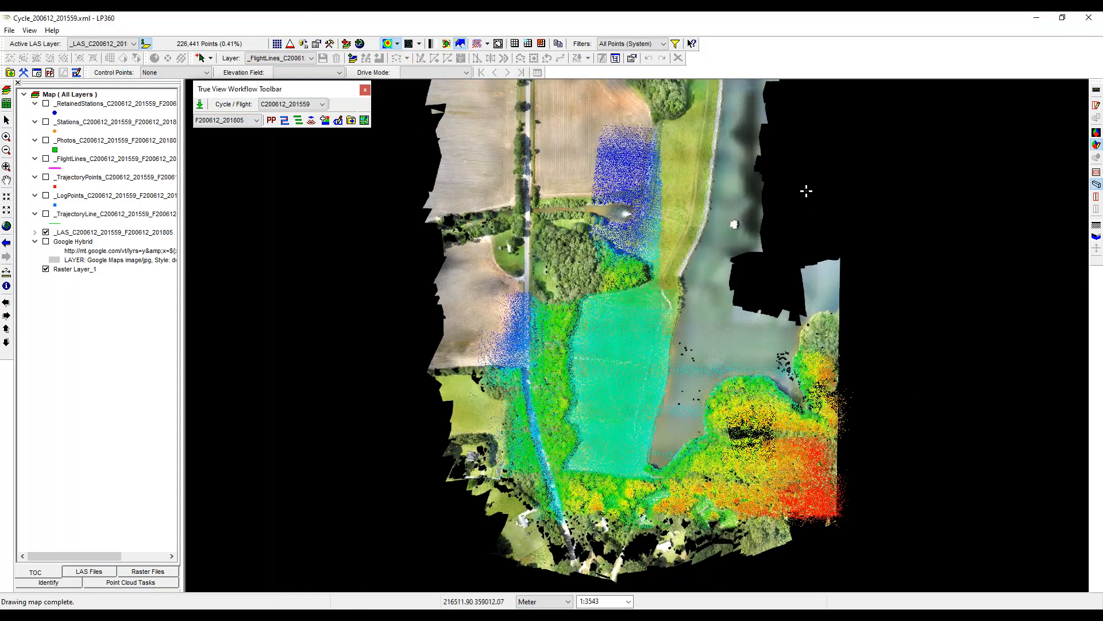
{"action": "middle_click_drag", "start_coordinate": [805, 190], "coordinate": [745, 250]}
{"action": "middle_click_drag", "start_coordinate": [667, 360], "coordinate": [674, 387]}
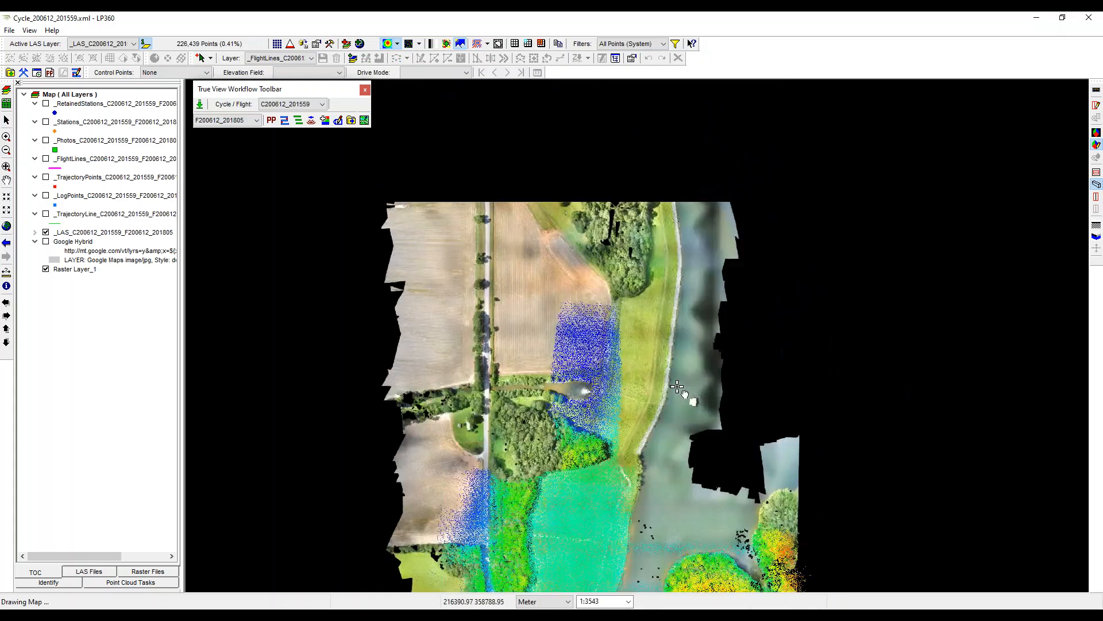
{"action": "scroll", "coordinate": [675, 376], "scroll_direction": "up", "scroll_amount": 1}
{"action": "scroll", "coordinate": [675, 376], "scroll_direction": "down", "scroll_amount": 3}
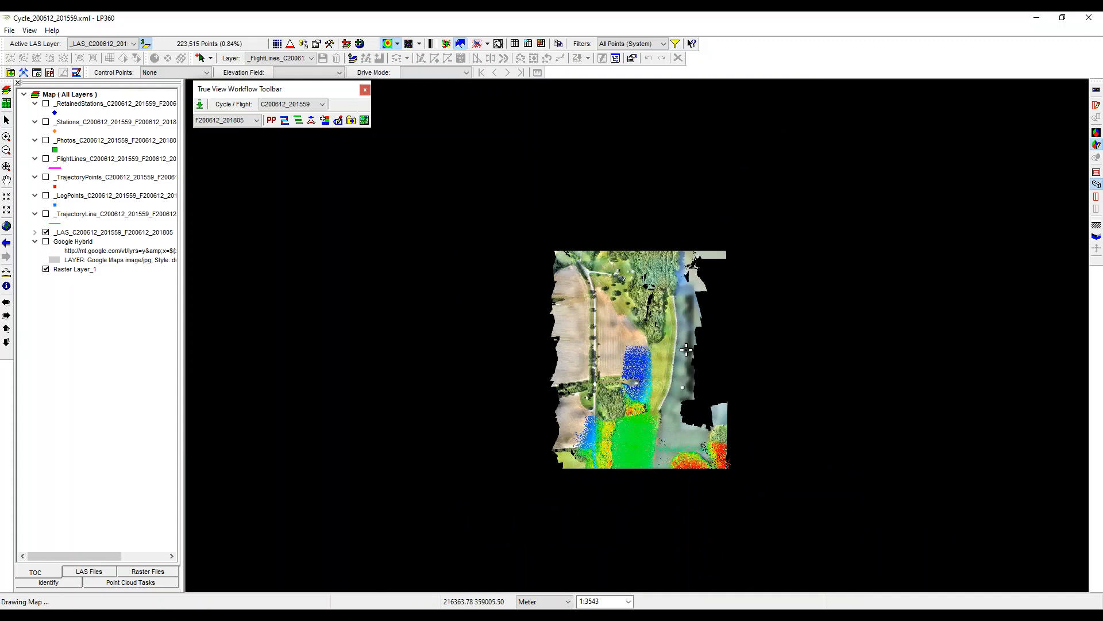
{"action": "scroll", "coordinate": [667, 467], "scroll_direction": "up", "scroll_amount": 1}
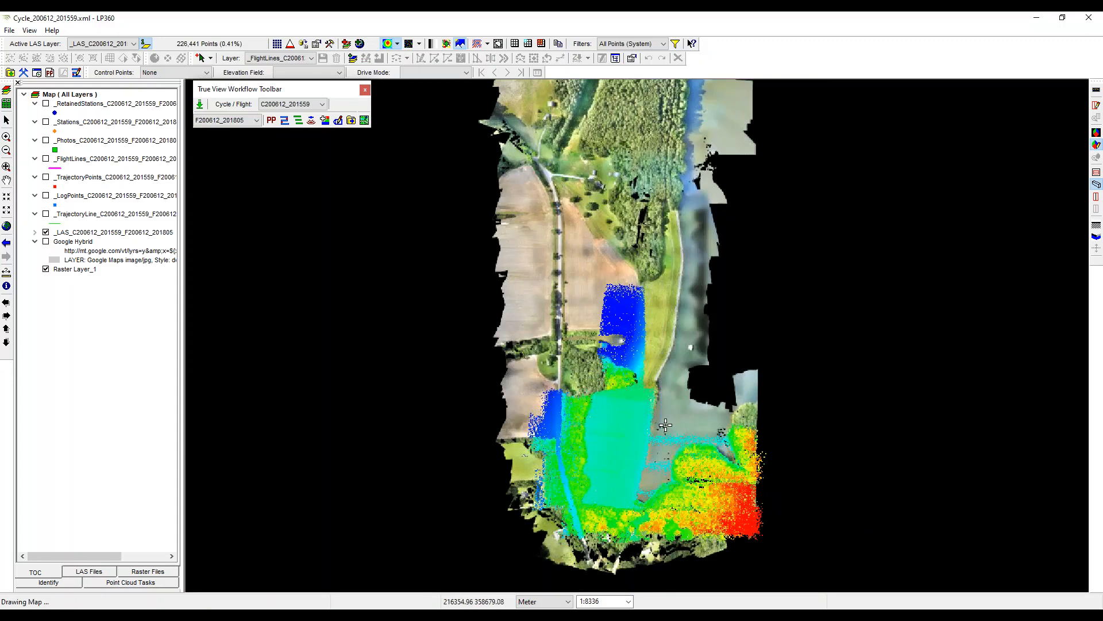
{"action": "scroll", "coordinate": [665, 426], "scroll_direction": "up", "scroll_amount": 1}
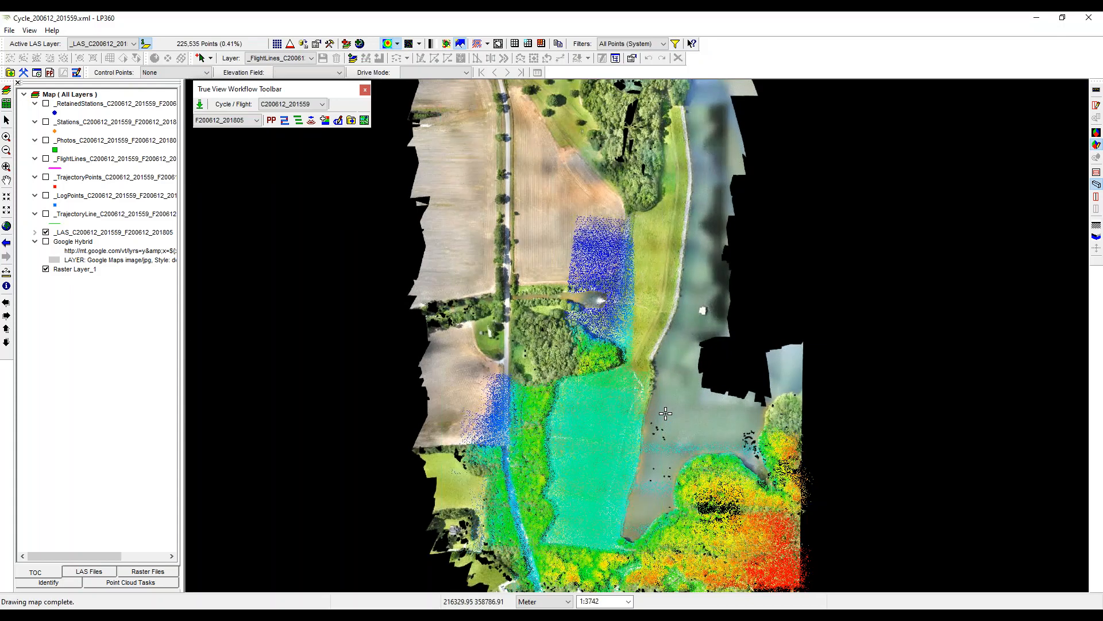
{"action": "scroll", "coordinate": [708, 413], "scroll_direction": "down", "scroll_amount": 1}
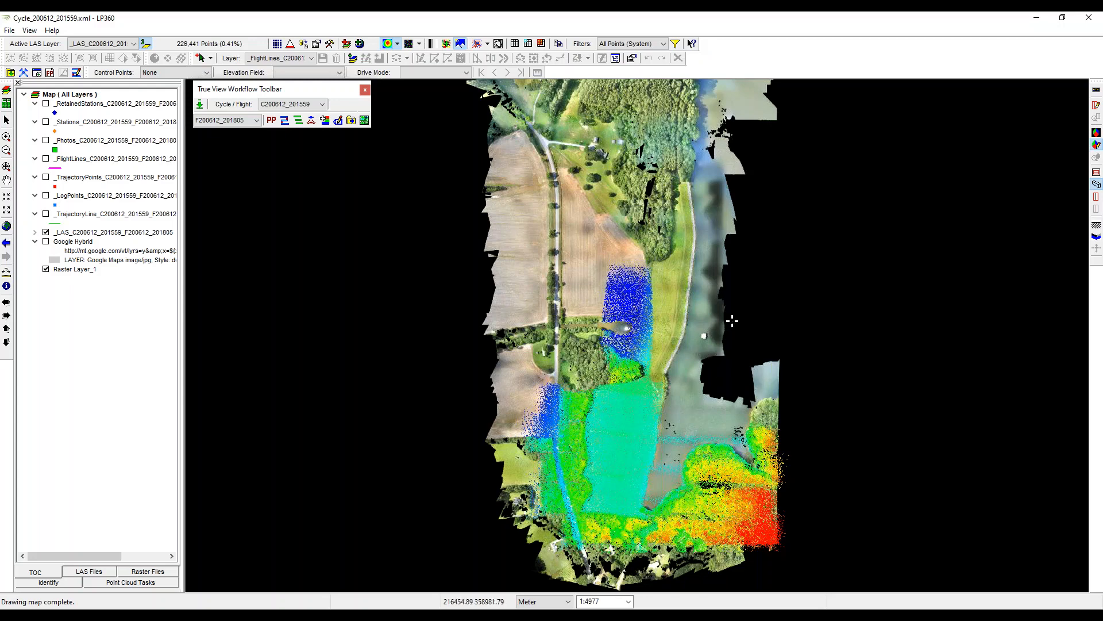
{"action": "scroll", "coordinate": [695, 361], "scroll_direction": "up", "scroll_amount": 1}
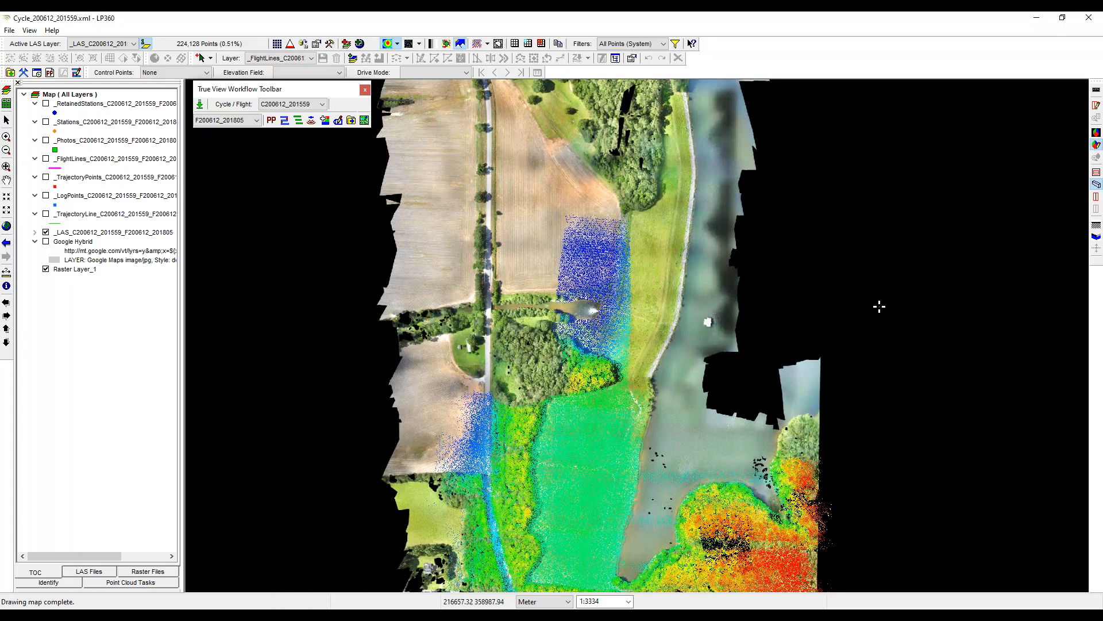
- Start a True View import from archive to the CURRENT project, select the 210414_Training archive and review its available cycles
{"action": "left_click", "coordinate": [201, 103]}
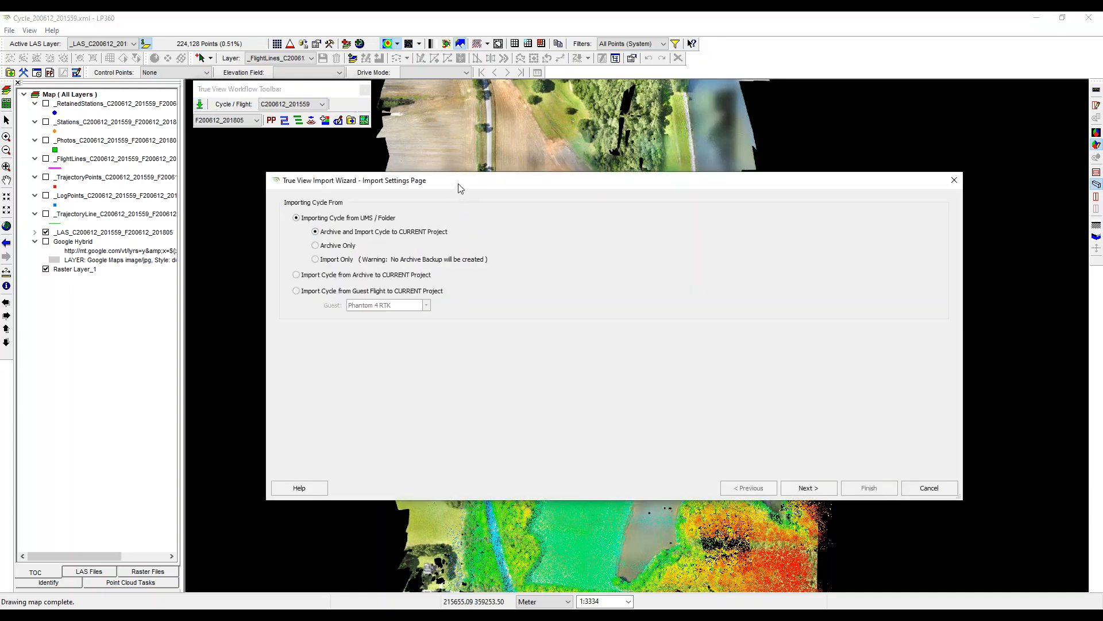
{"action": "left_click_drag", "start_coordinate": [460, 188], "coordinate": [404, 172]}
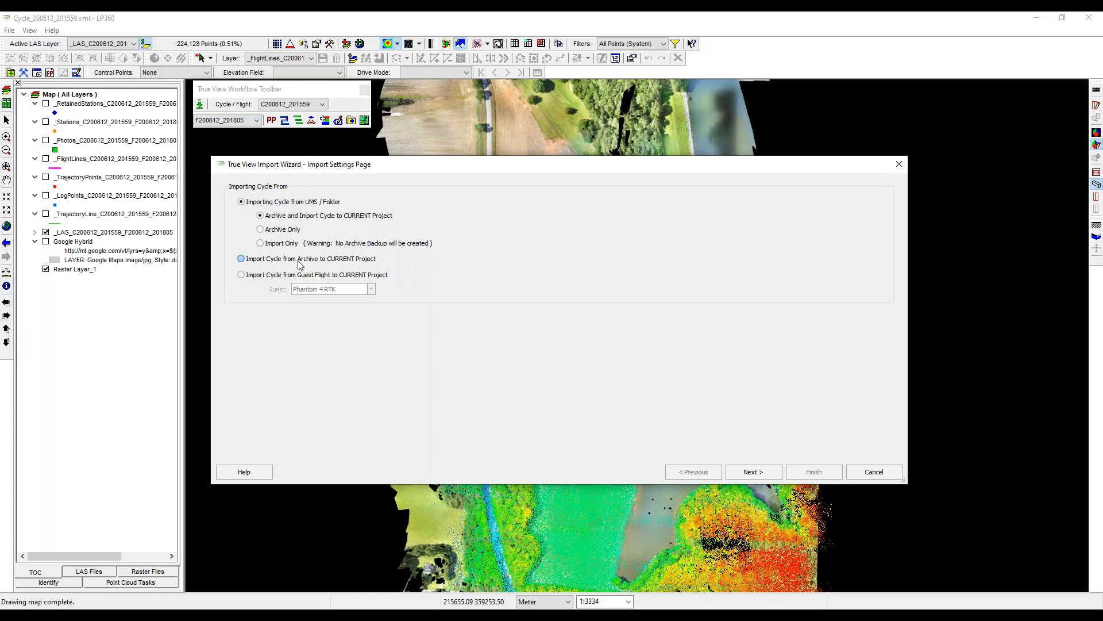
{"action": "left_click", "coordinate": [251, 262]}
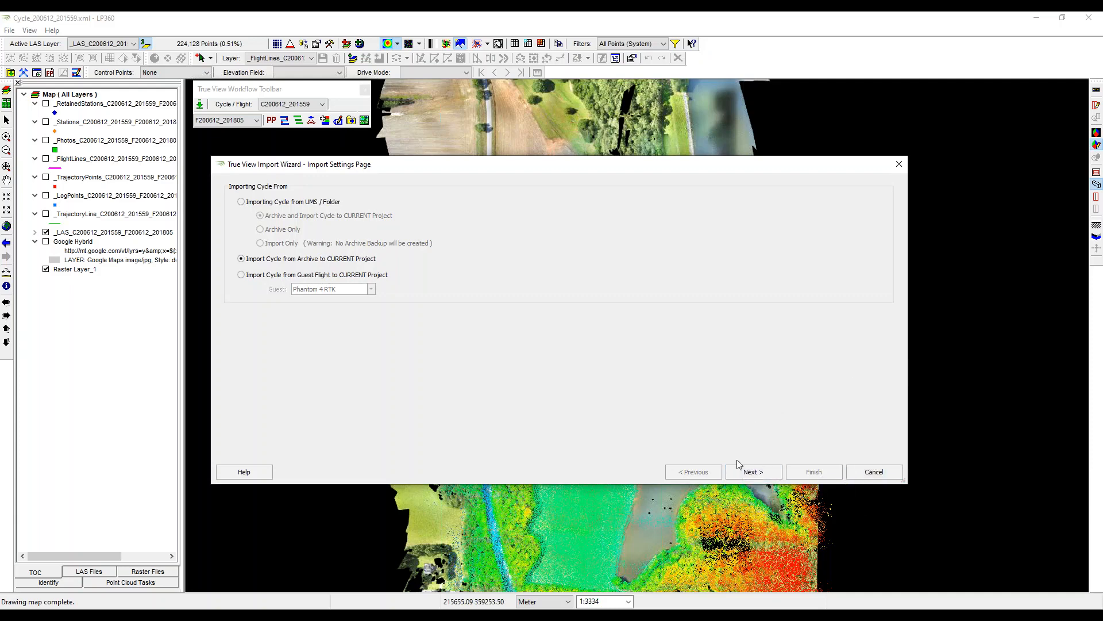
{"action": "left_click", "coordinate": [756, 472]}
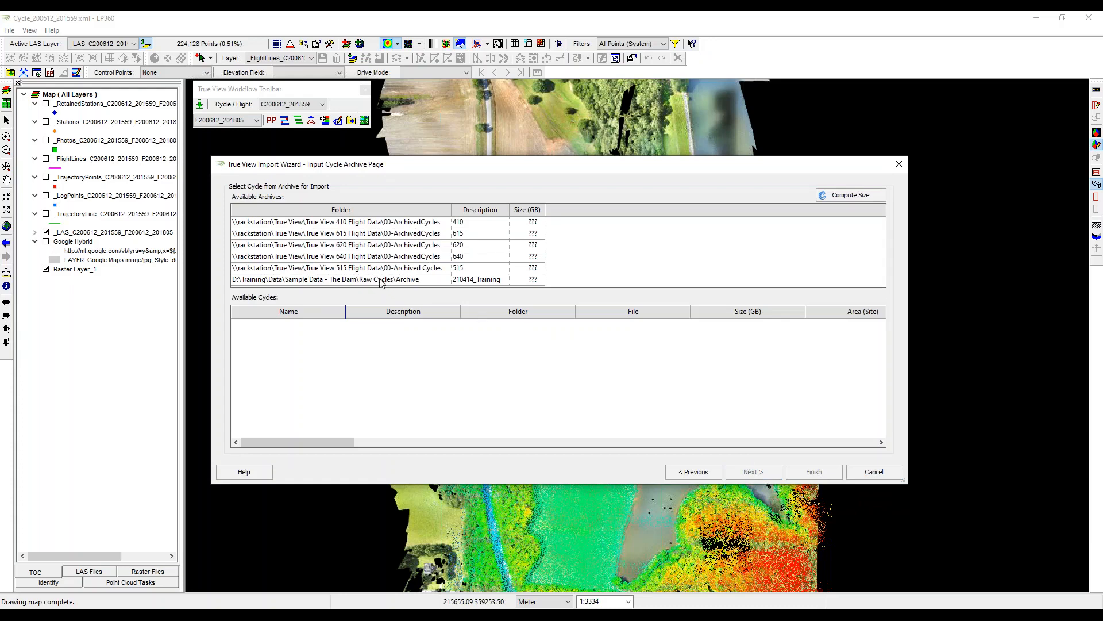
{"action": "left_click", "coordinate": [379, 282]}
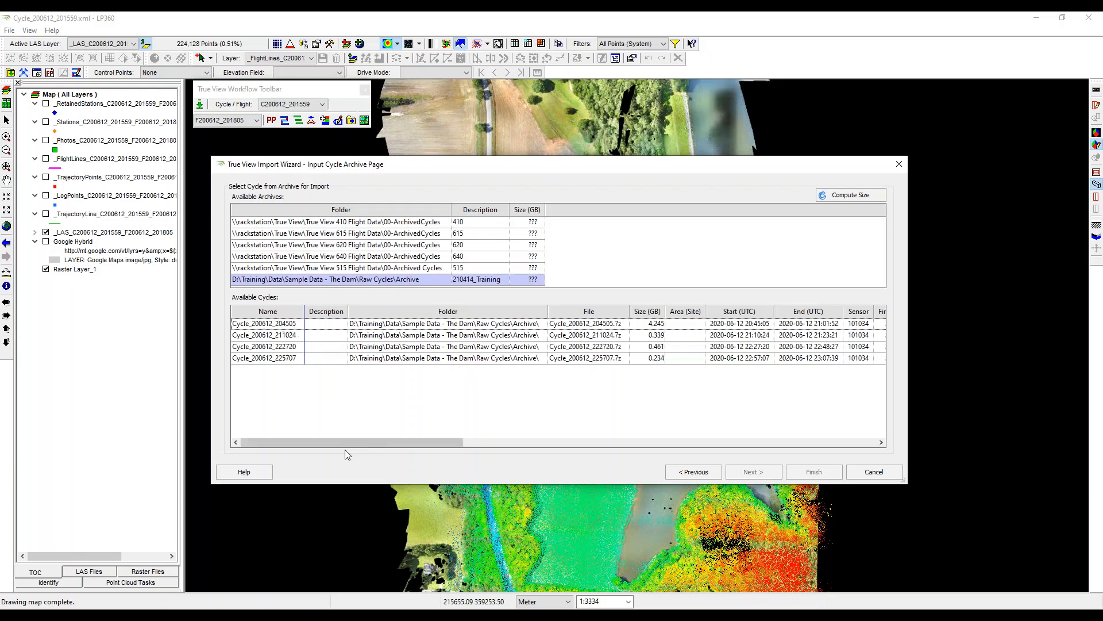
{"action": "left_click_drag", "start_coordinate": [350, 443], "coordinate": [417, 430]}
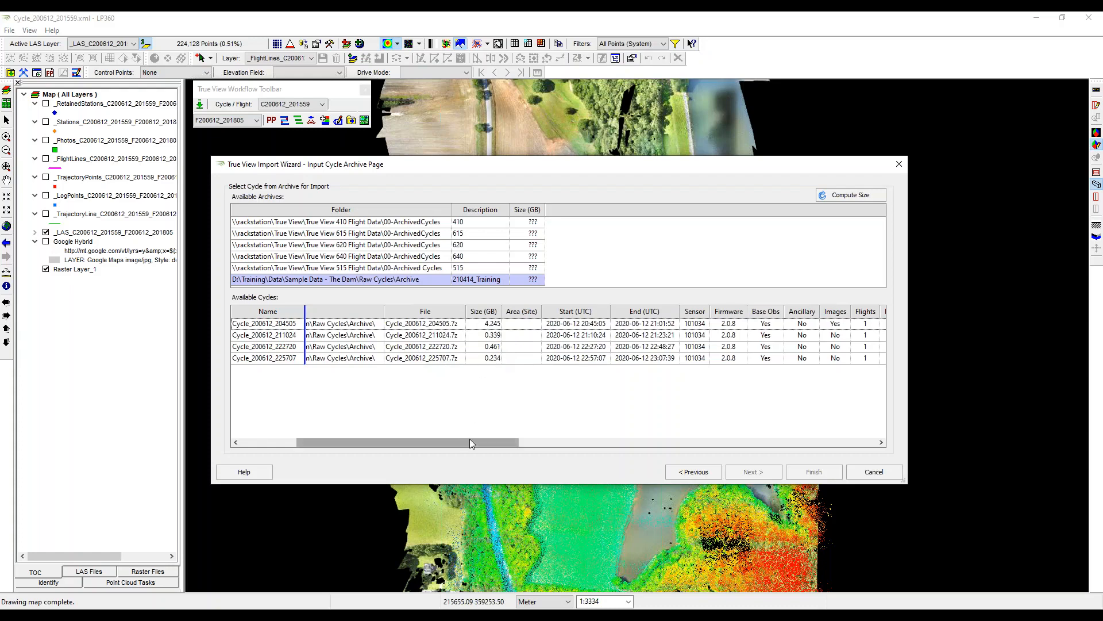
- Select Cycle_200612_204505 from the archive's available cycles and decompress it for import
{"action": "left_click_drag", "start_coordinate": [470, 439], "coordinate": [443, 436]}
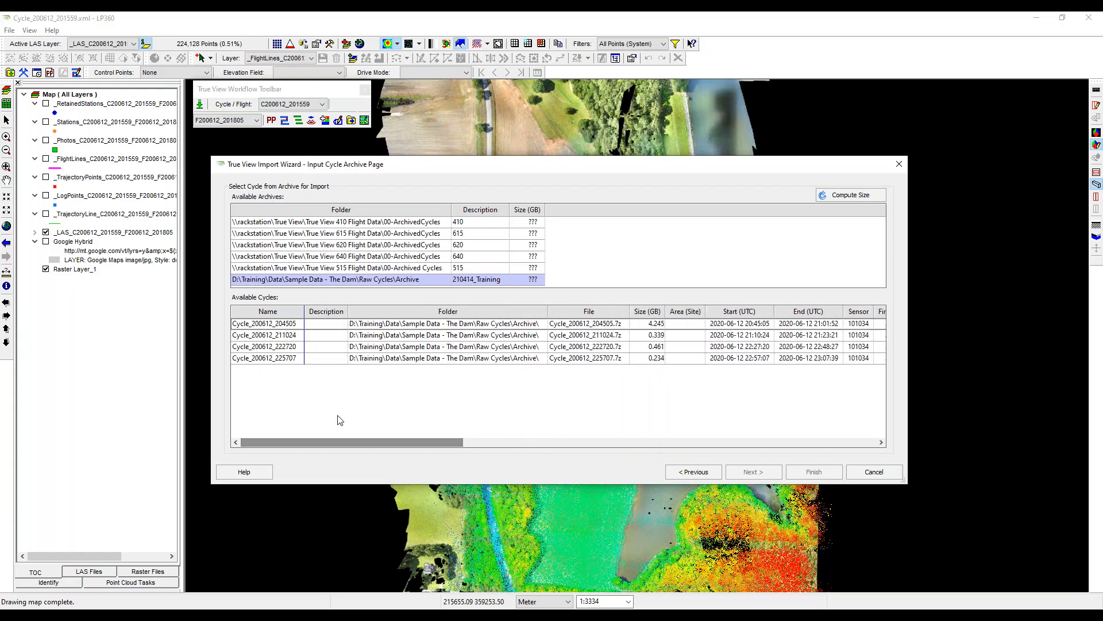
{"action": "left_click", "coordinate": [297, 326]}
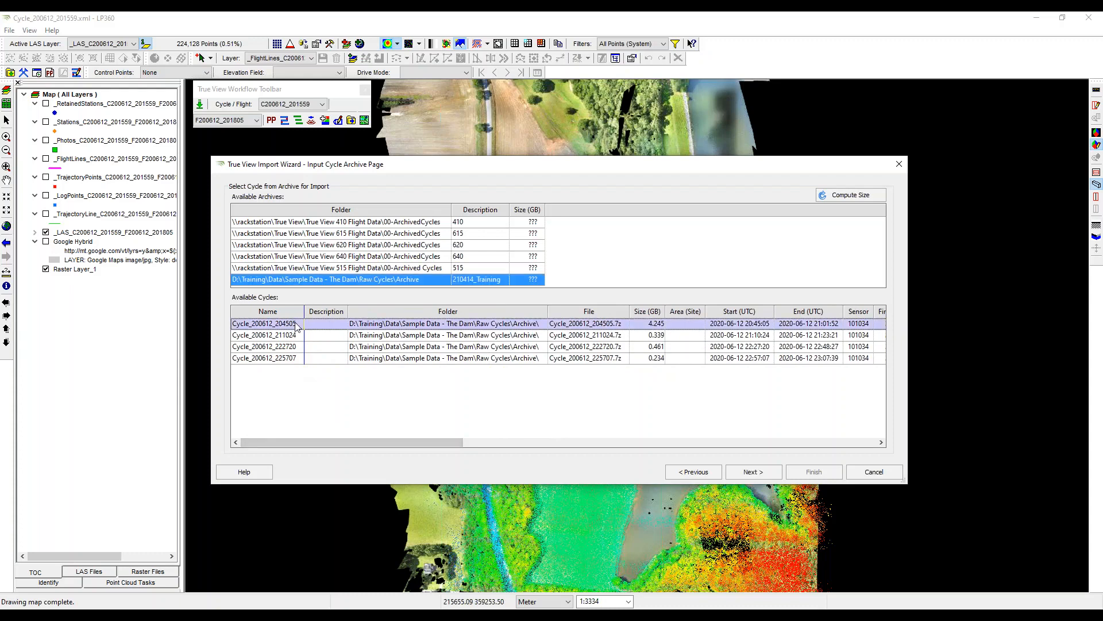
{"action": "left_click", "coordinate": [748, 468]}
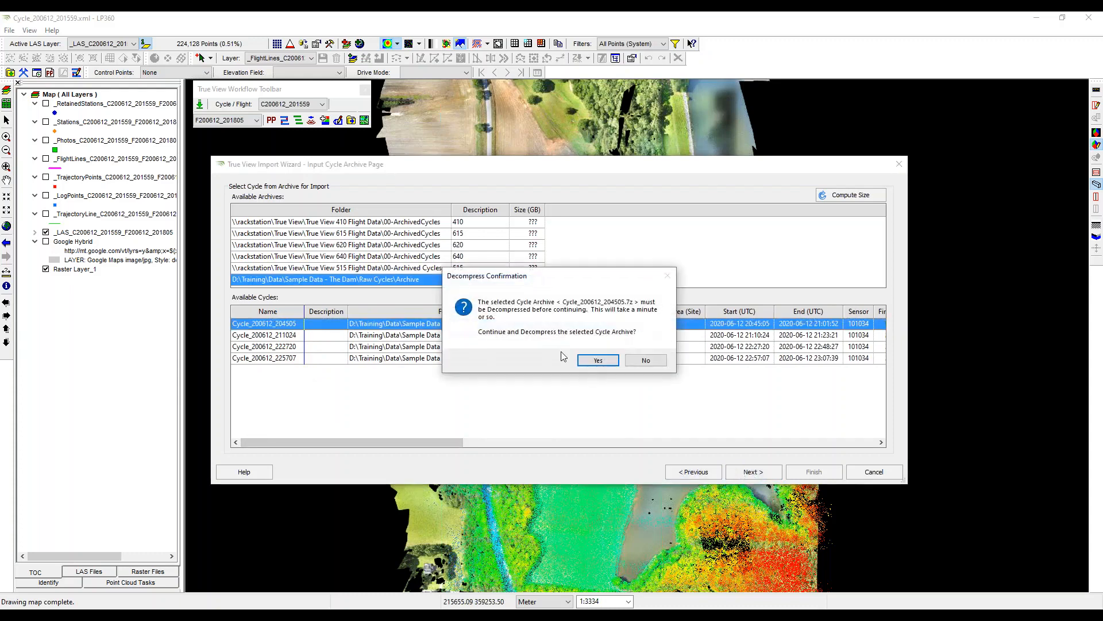
{"action": "left_click", "coordinate": [599, 361]}
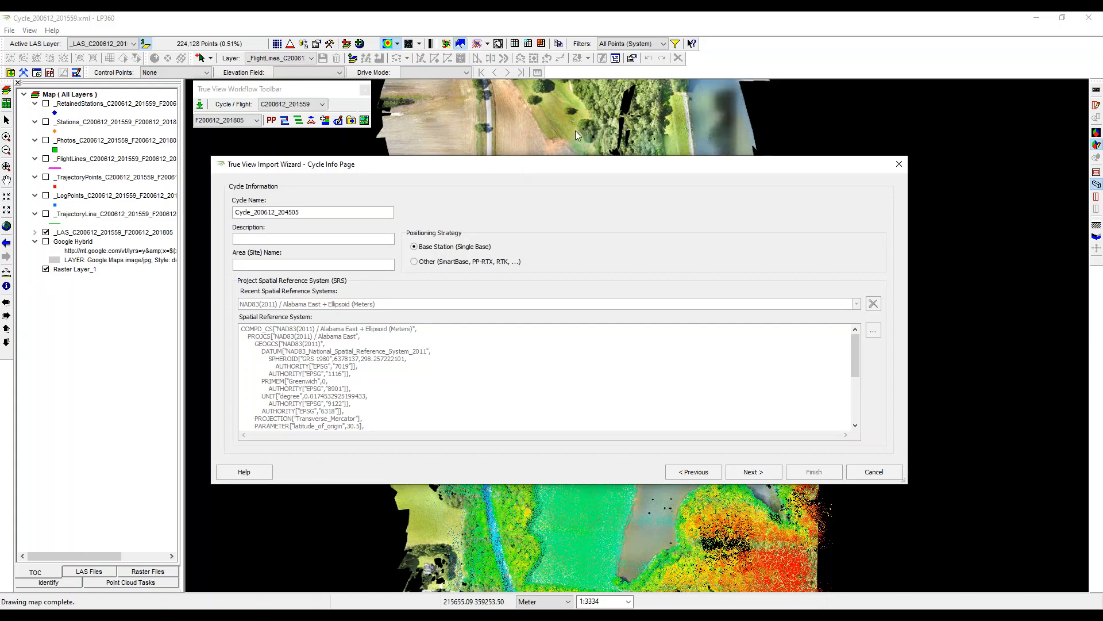
- Accept the cycle information with Base Station (Single Base) positioning and the listed observation file with a 2.0 m antenna height
{"action": "left_click", "coordinate": [288, 213]}
{"action": "left_click", "coordinate": [752, 470]}
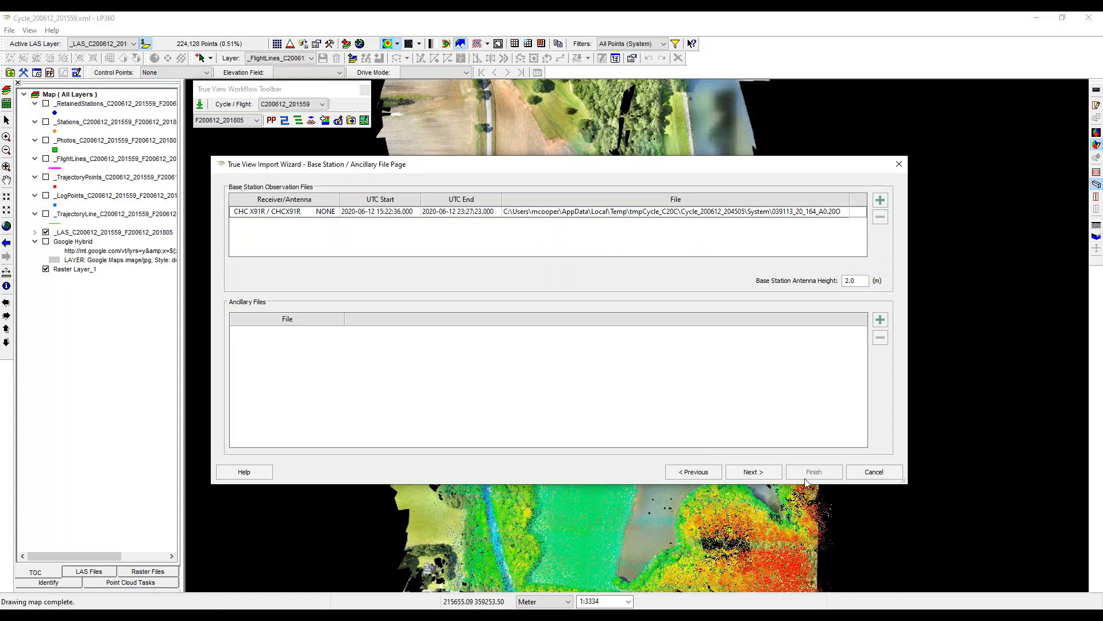
{"action": "left_click", "coordinate": [757, 473]}
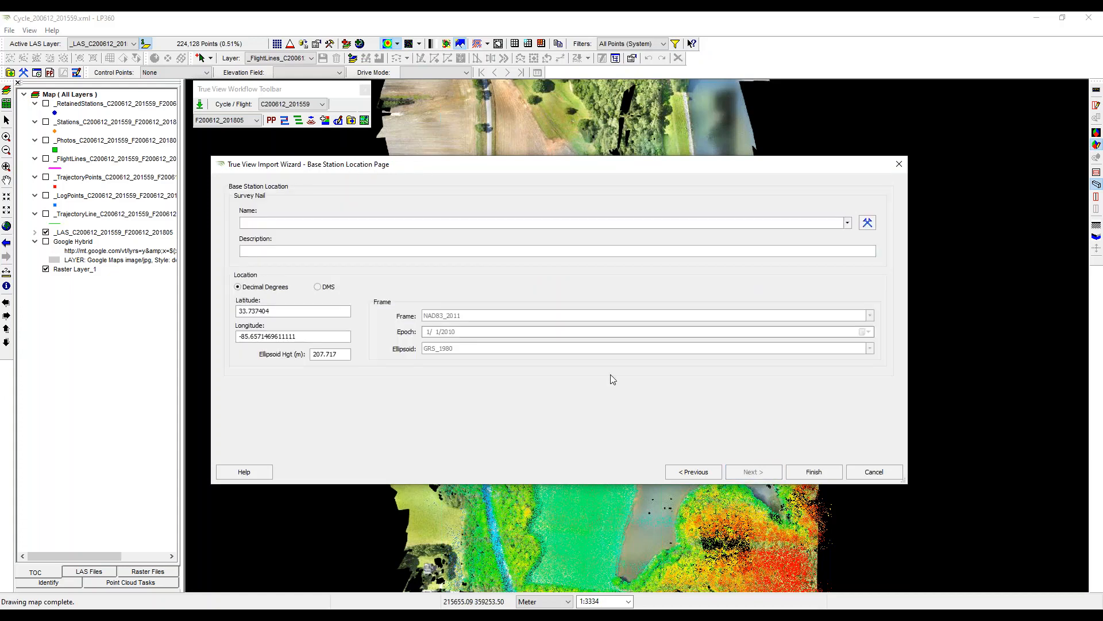
- Assign survey nail 210414_TrainingDam as the base station location and import the cycle into the CURRENT project
{"action": "left_click", "coordinate": [294, 309]}
{"action": "key", "text": "Tab"}
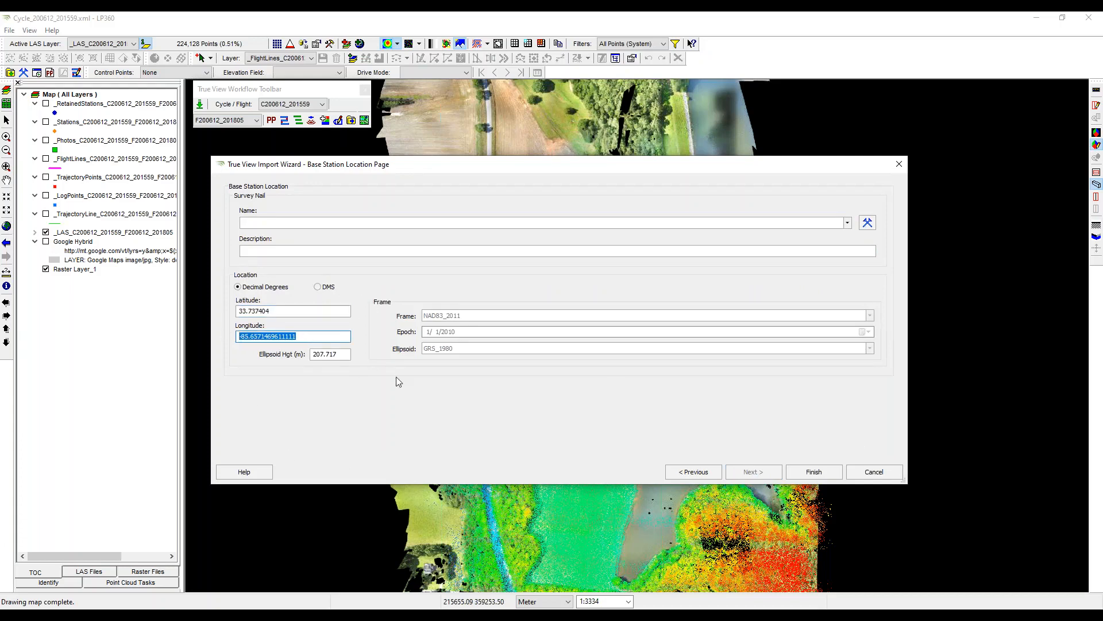
{"action": "left_click", "coordinate": [326, 228]}
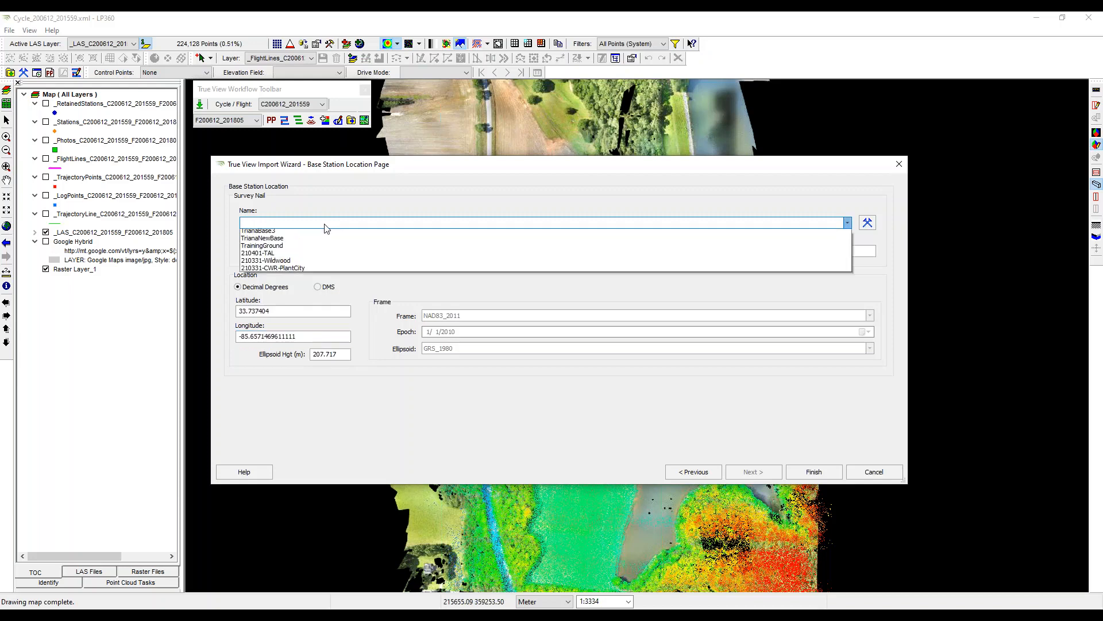
{"action": "left_click", "coordinate": [322, 249]}
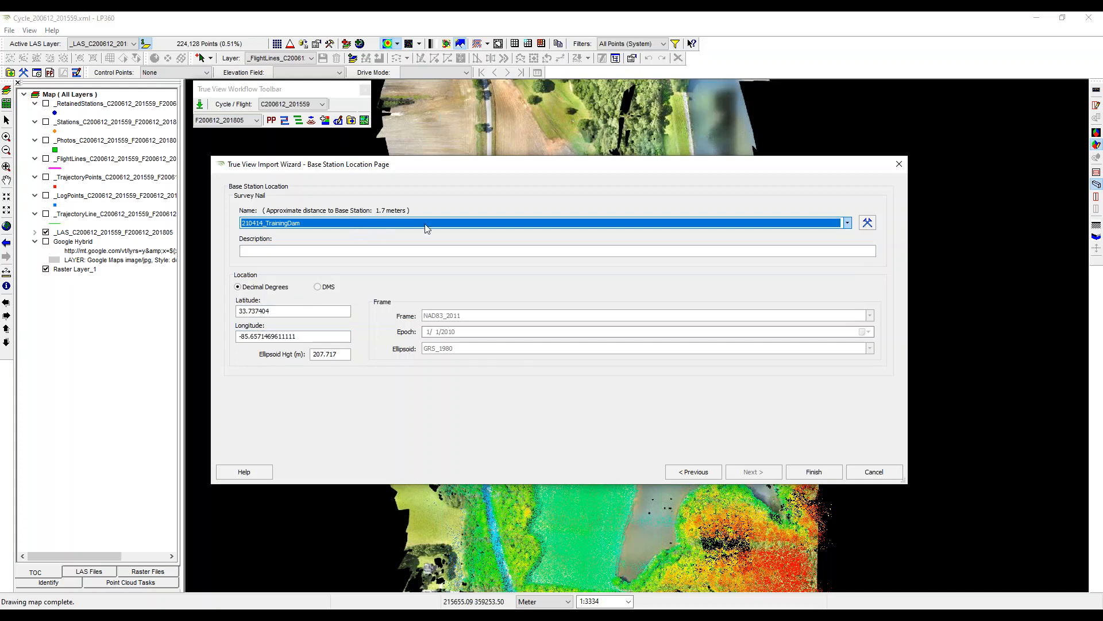
{"action": "left_click", "coordinate": [810, 474]}
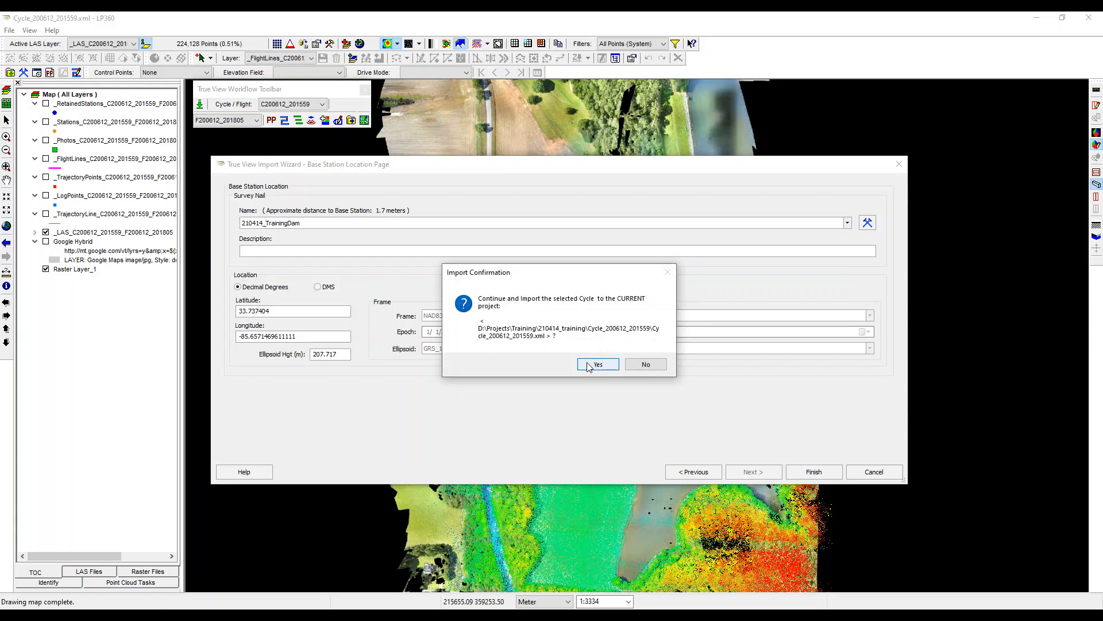
{"action": "left_click", "coordinate": [589, 365]}
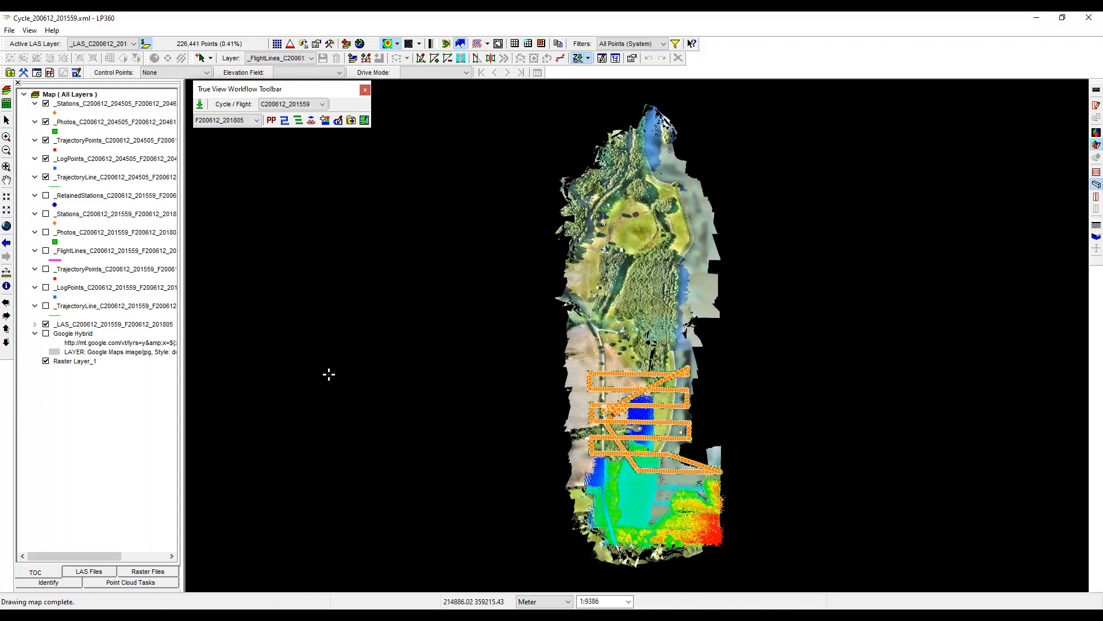
- Hide the stations, photos, trajectory points and log points layers of cycle C200612_204505, keeping its trajectory line visible
{"action": "scroll", "coordinate": [760, 454], "scroll_direction": "up", "scroll_amount": 1}
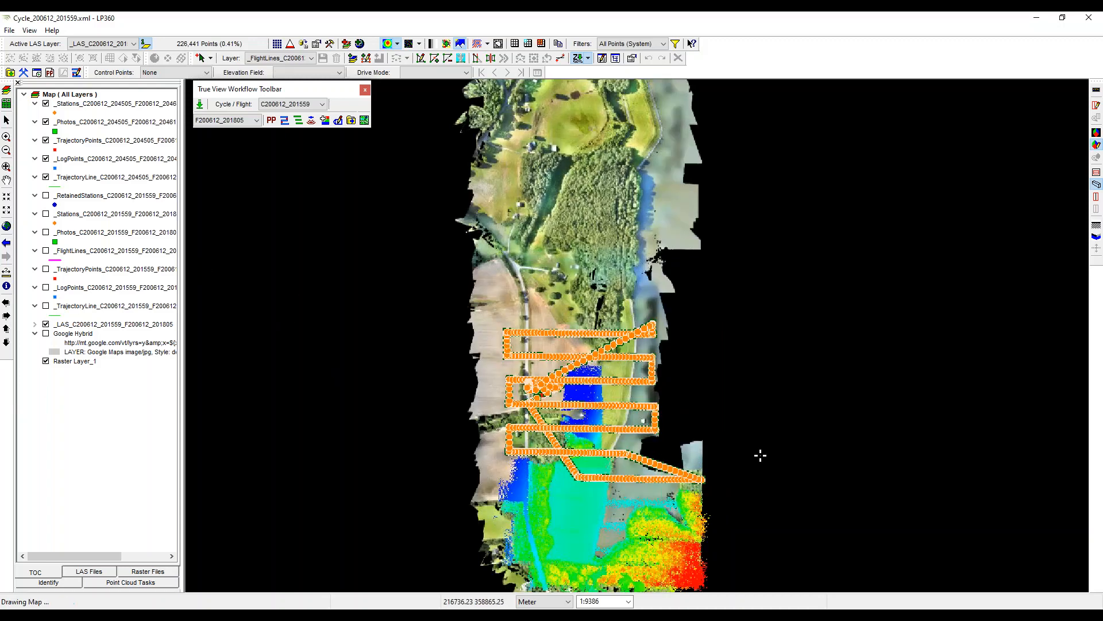
{"action": "middle_click_drag", "start_coordinate": [761, 455], "coordinate": [778, 347]}
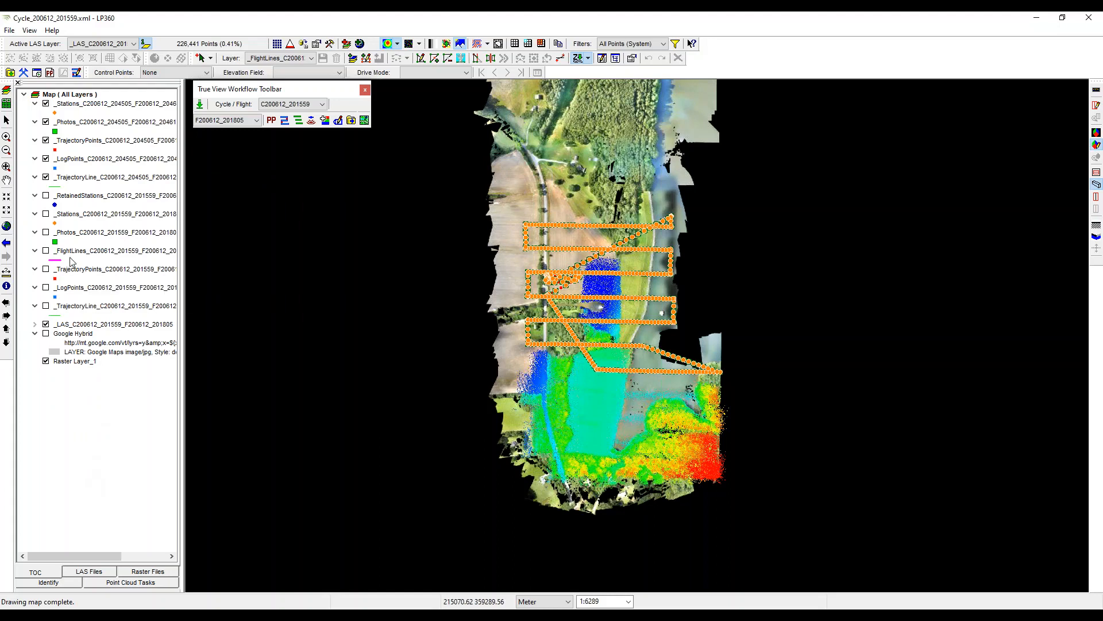
{"action": "left_click", "coordinate": [46, 104]}
{"action": "left_click", "coordinate": [46, 141]}
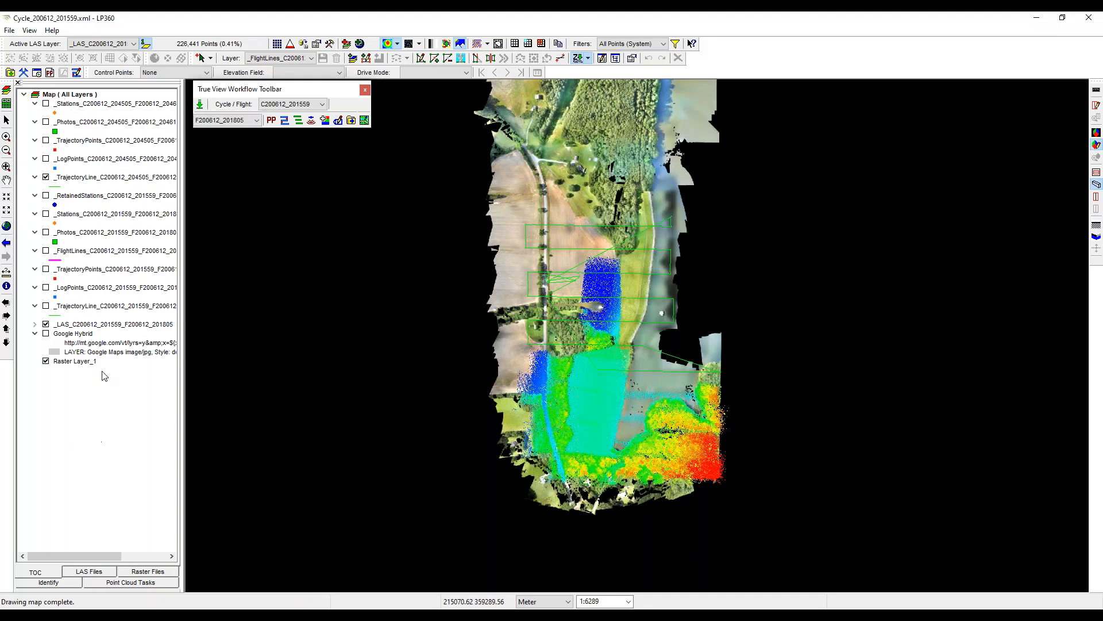
- Put the Project Manager's groups in Build mode and automatically create layer groups for the project
{"action": "left_click", "coordinate": [7, 91]}
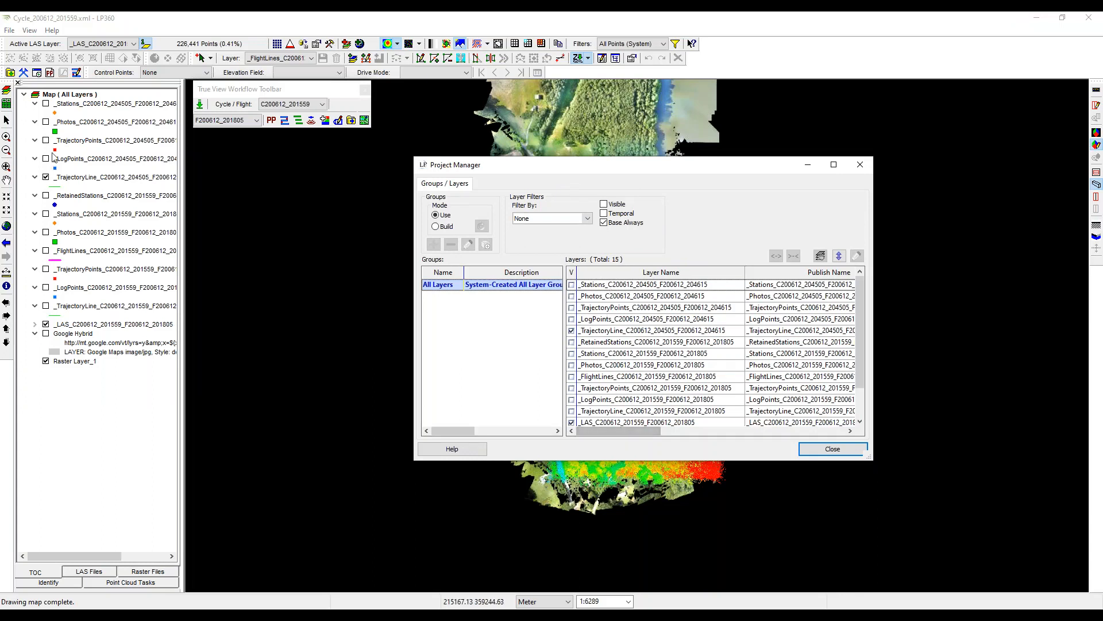
{"action": "left_click_drag", "start_coordinate": [636, 431], "coordinate": [614, 421]}
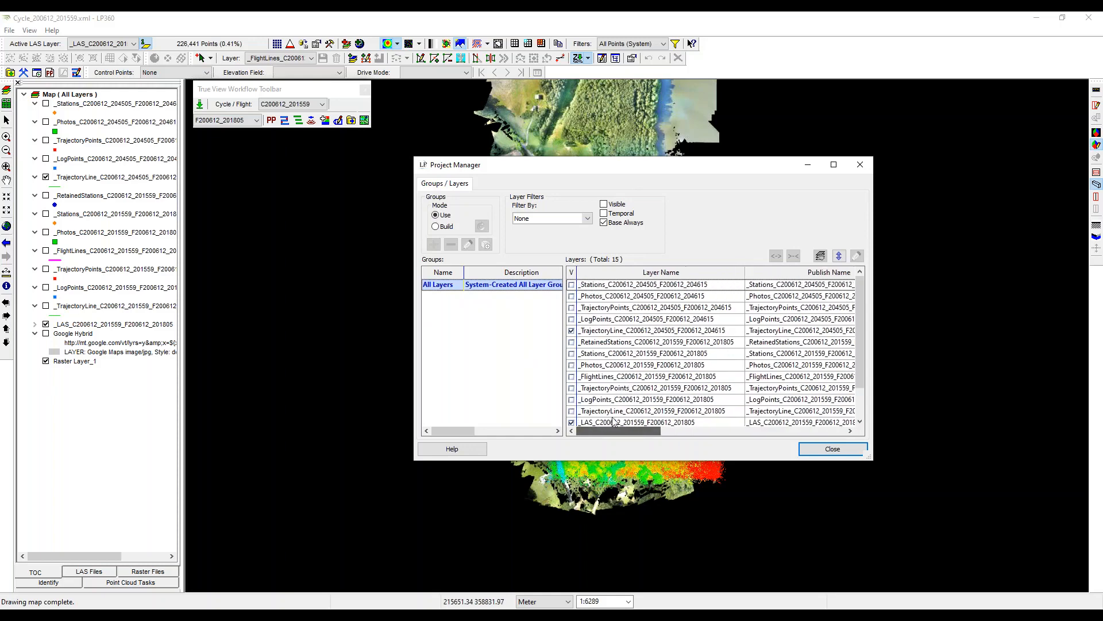
{"action": "left_click", "coordinate": [437, 228]}
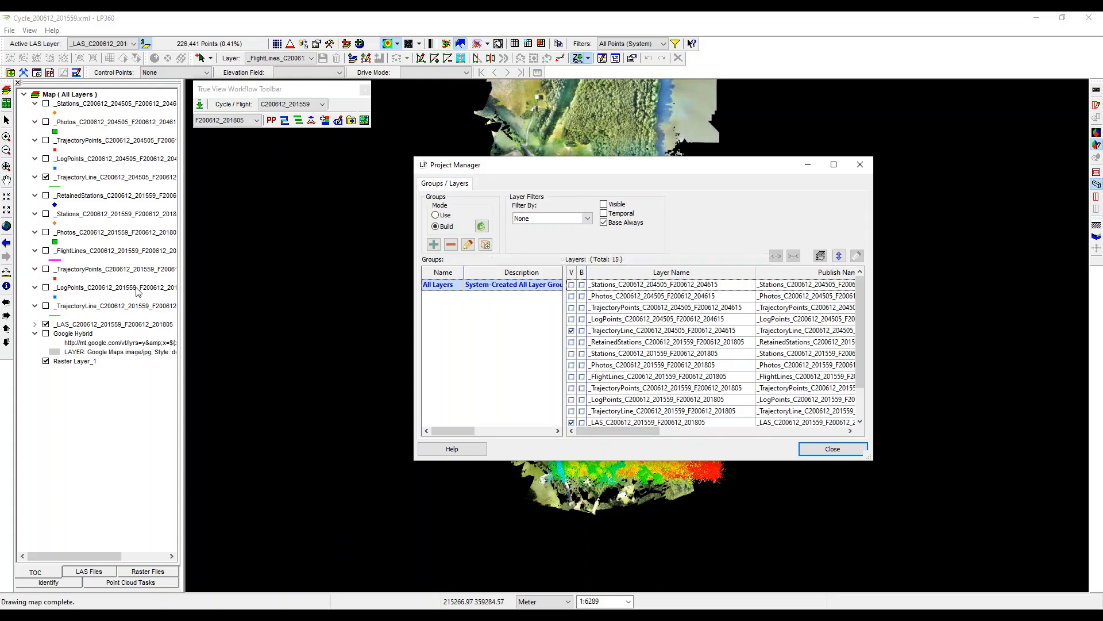
{"action": "left_click", "coordinate": [485, 247]}
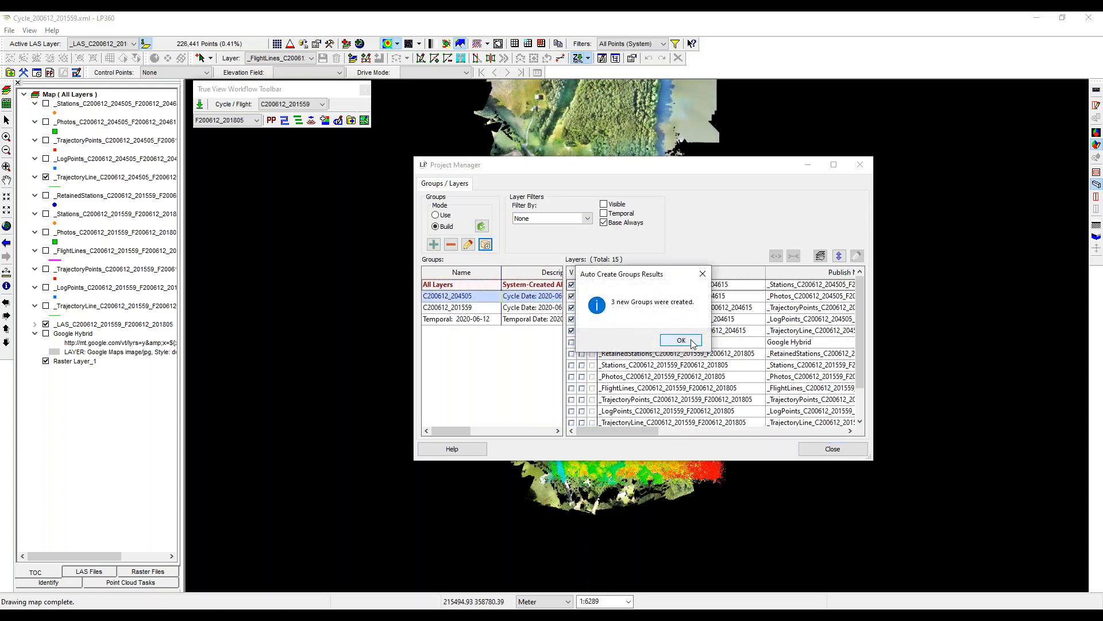
{"action": "left_click", "coordinate": [681, 340]}
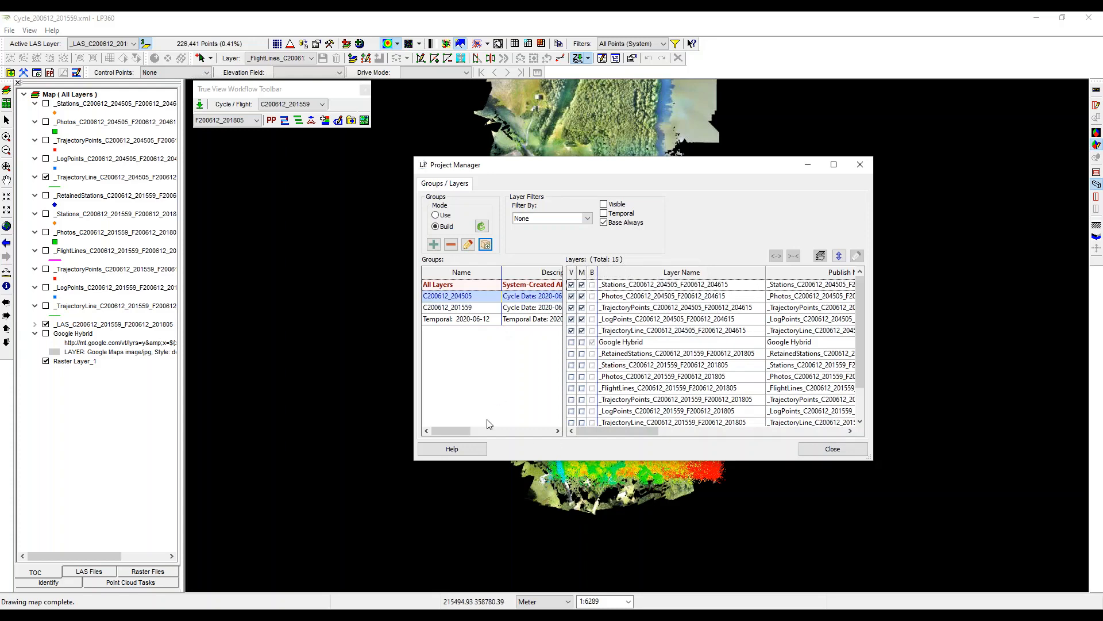
- Activate the C200612_201559 group to view only that cycle's layers in the map
{"action": "left_click", "coordinate": [462, 310]}
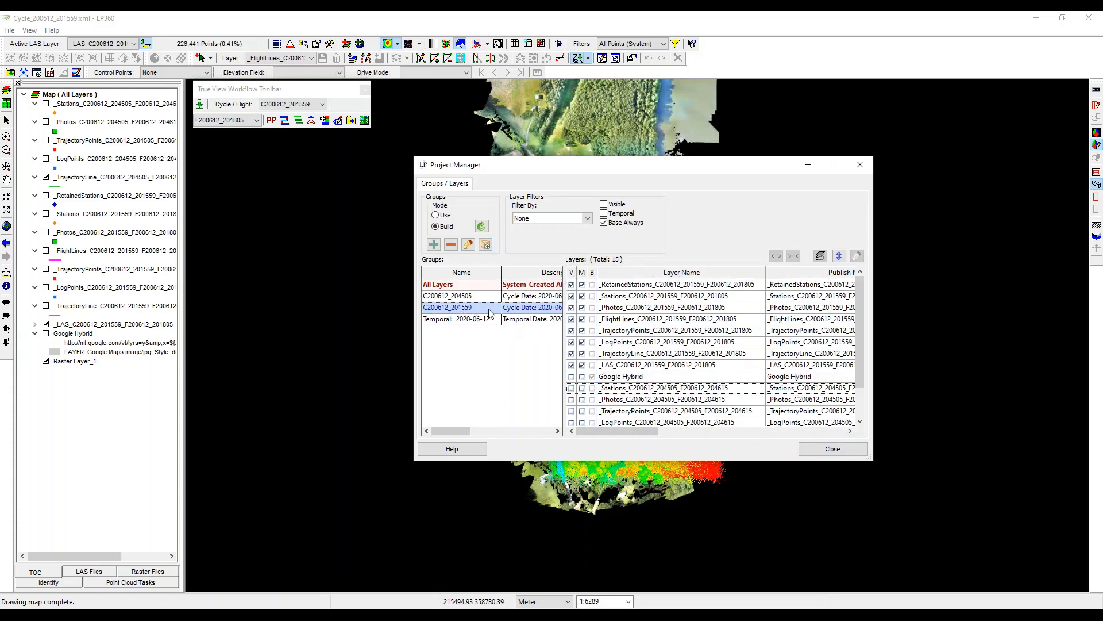
{"action": "double_click", "coordinate": [489, 313]}
{"action": "left_click", "coordinate": [653, 352]}
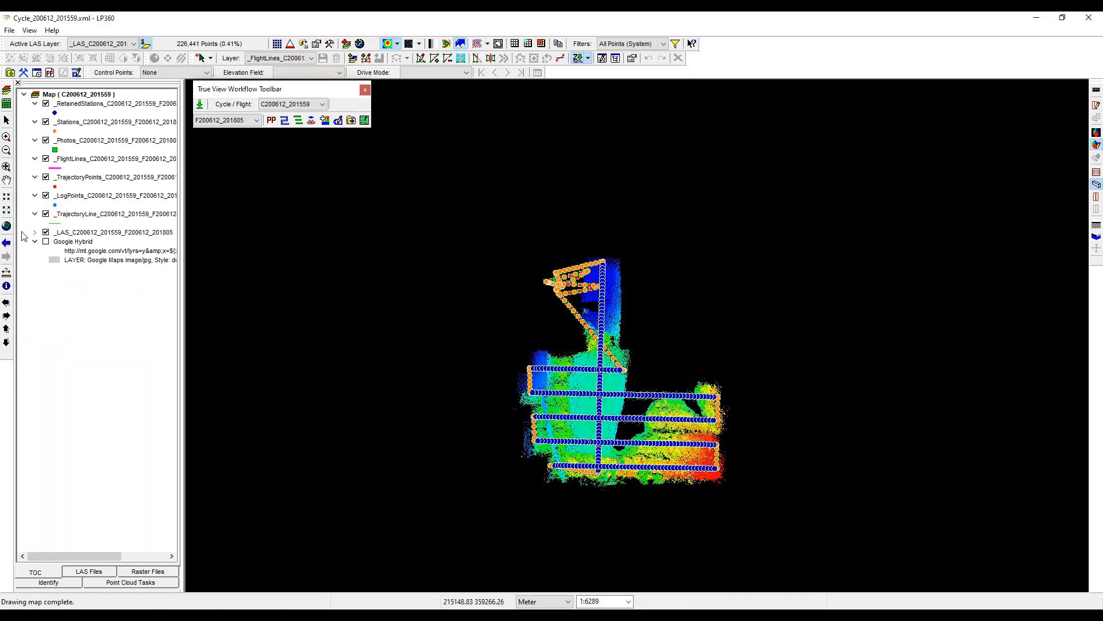
- Switch the map's active layer group to C200612_204505 in the Project Manager
{"action": "left_click", "coordinate": [7, 92]}
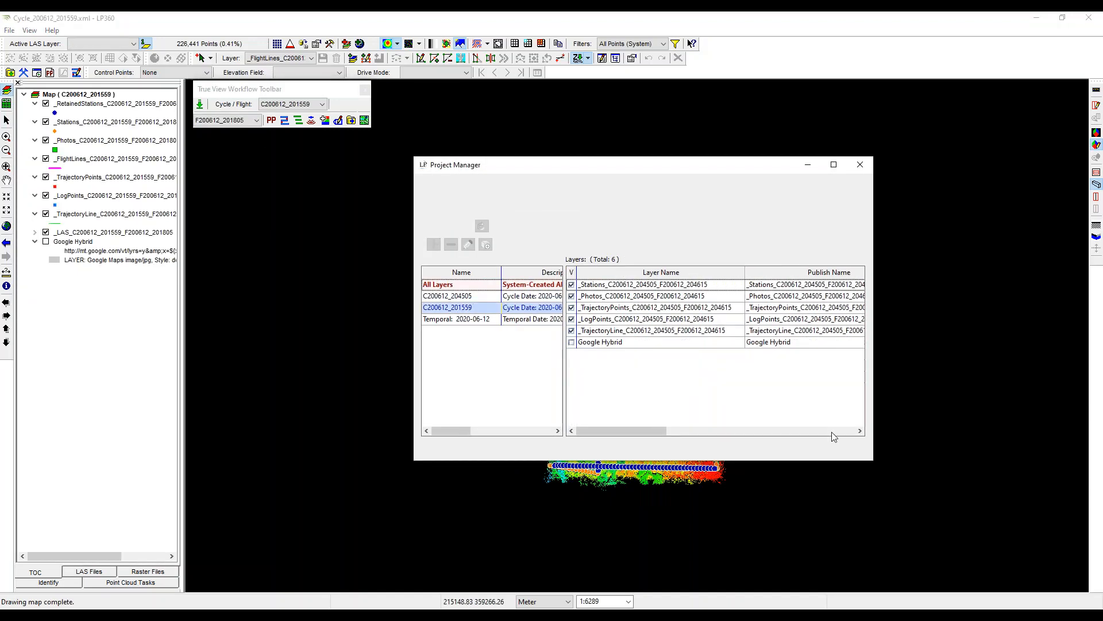
{"action": "left_click", "coordinate": [467, 296]}
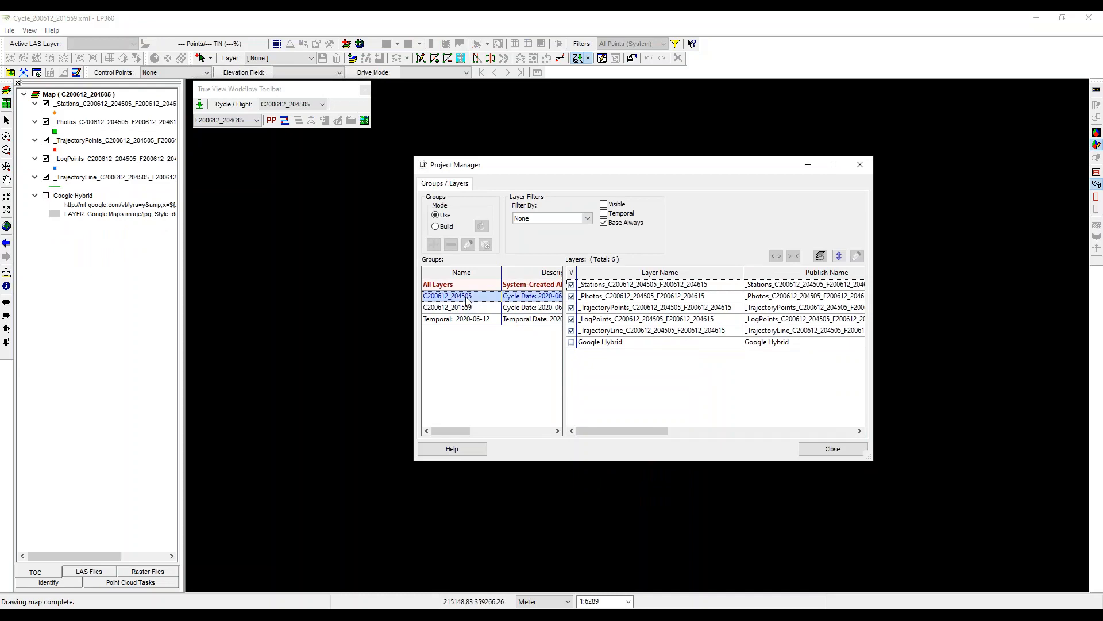
{"action": "left_click", "coordinate": [832, 449]}
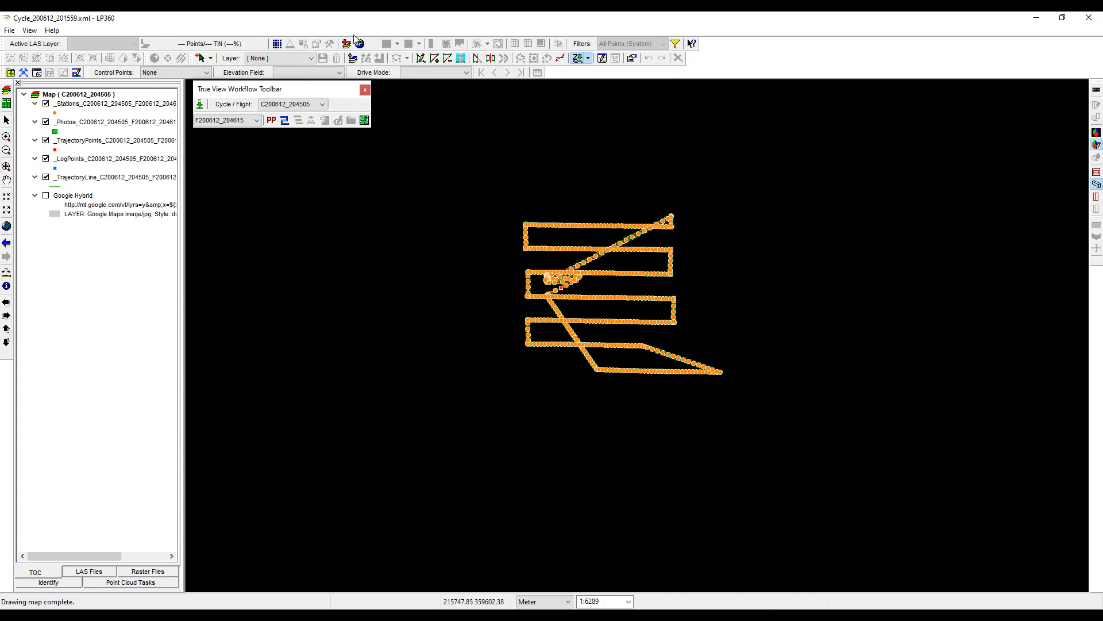
- Auto-create flight lines for flight F200612_204615 with min length 100, turn radius 1 and max deviation 50
{"action": "middle_click_drag", "start_coordinate": [737, 277], "coordinate": [680, 340]}
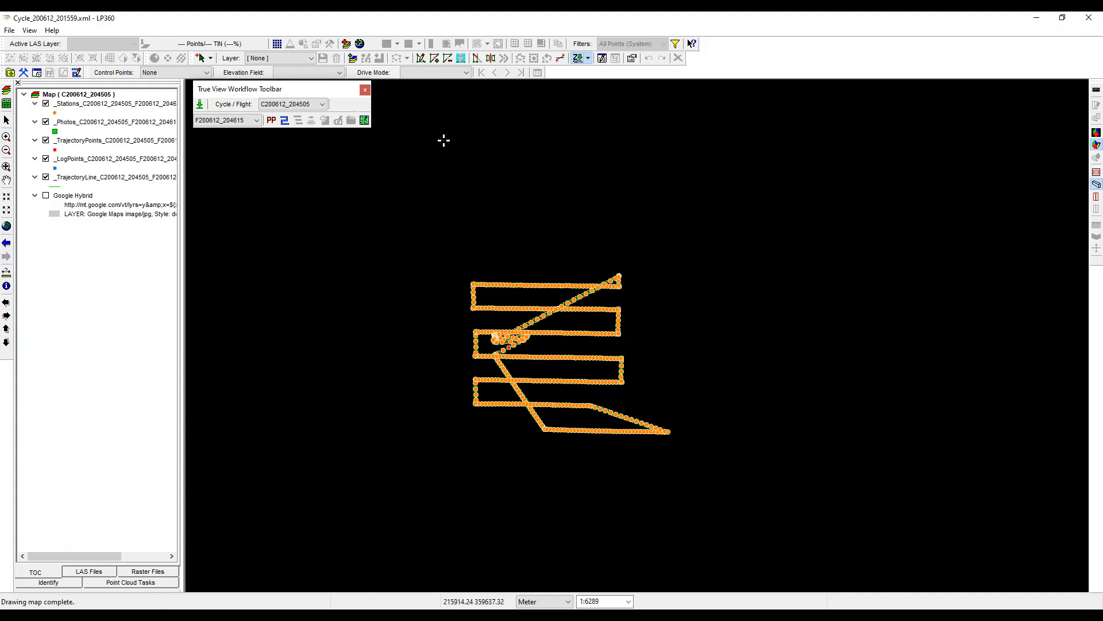
{"action": "left_click", "coordinate": [285, 122]}
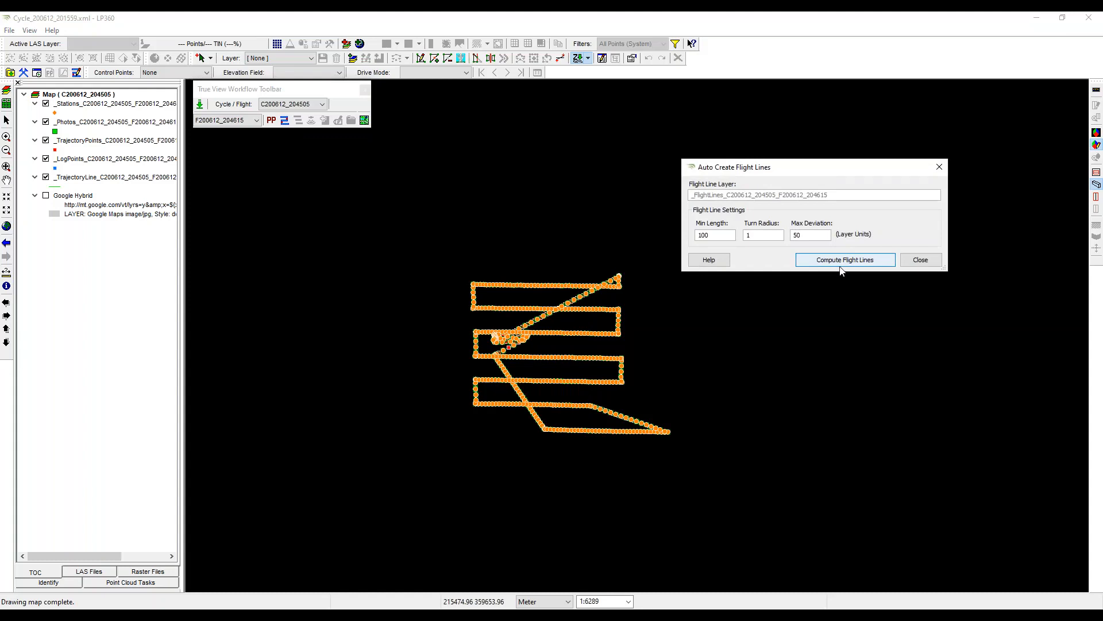
{"action": "left_click", "coordinate": [840, 268]}
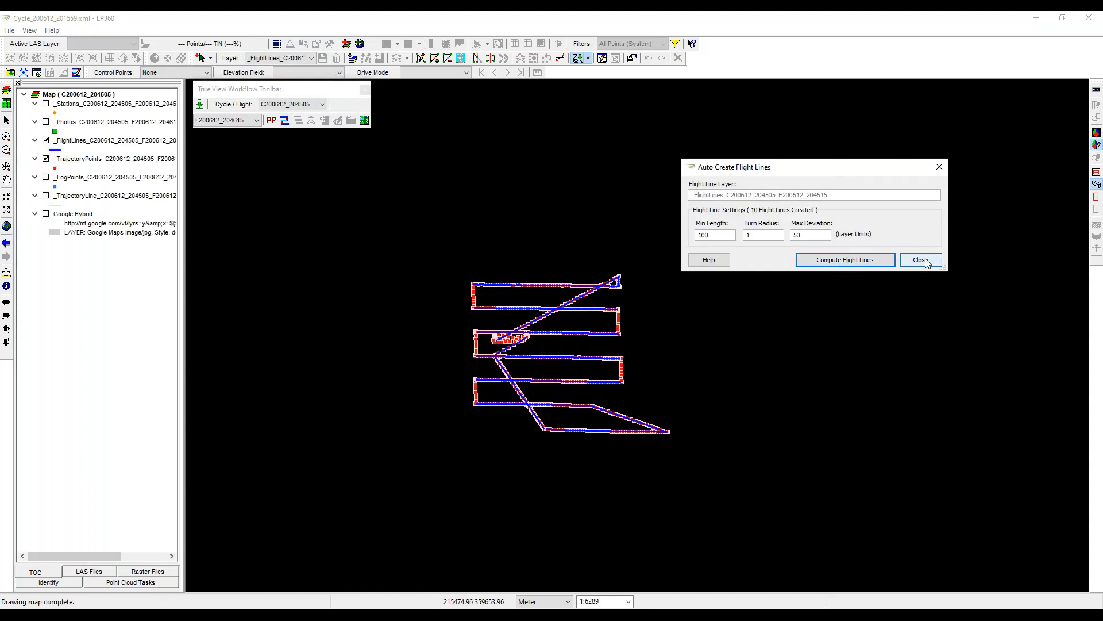
{"action": "left_click", "coordinate": [921, 259]}
- Hide the _TrajectoryPoints layer of the C200612_204505 group and inspect the computed flight lines
{"action": "scroll", "coordinate": [720, 324], "scroll_direction": "up", "scroll_amount": 1}
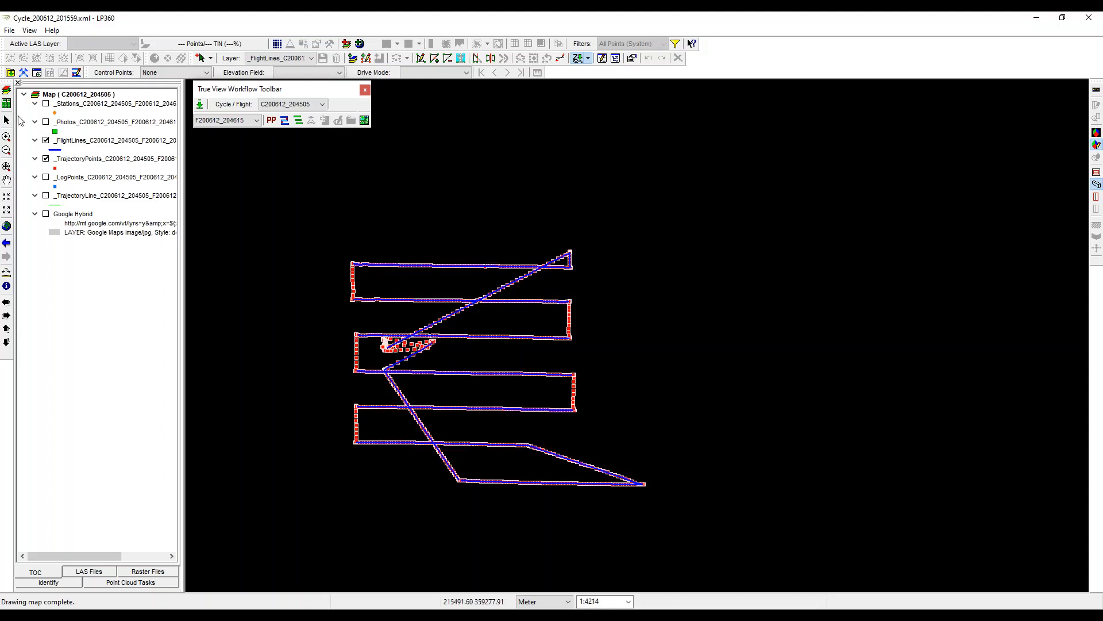
{"action": "left_click", "coordinate": [46, 159]}
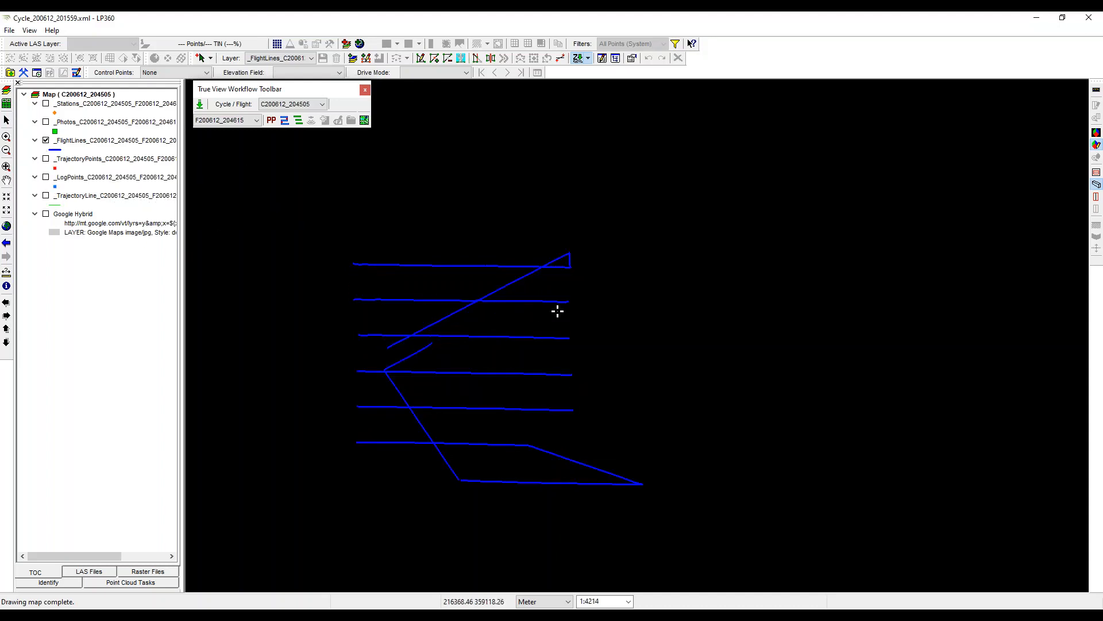
{"action": "scroll", "coordinate": [599, 313], "scroll_direction": "up", "scroll_amount": 1}
{"action": "middle_click_drag", "start_coordinate": [614, 323], "coordinate": [696, 256]}
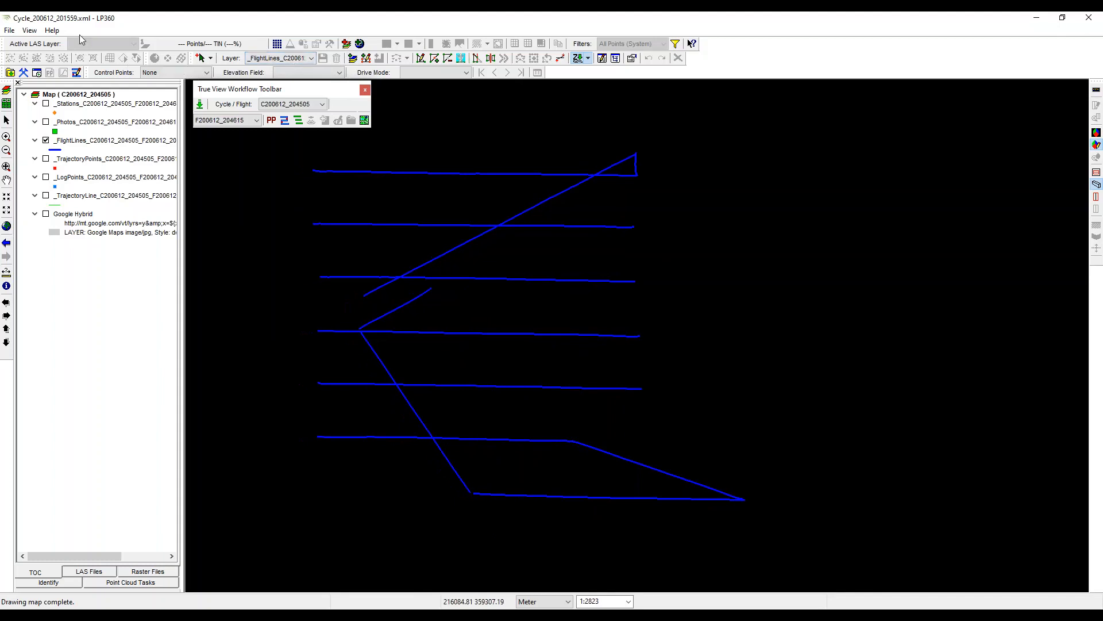
- Turn the Feature Edit toolbar off and back on, and undock it so it floats over the map
{"action": "left_click", "coordinate": [29, 31]}
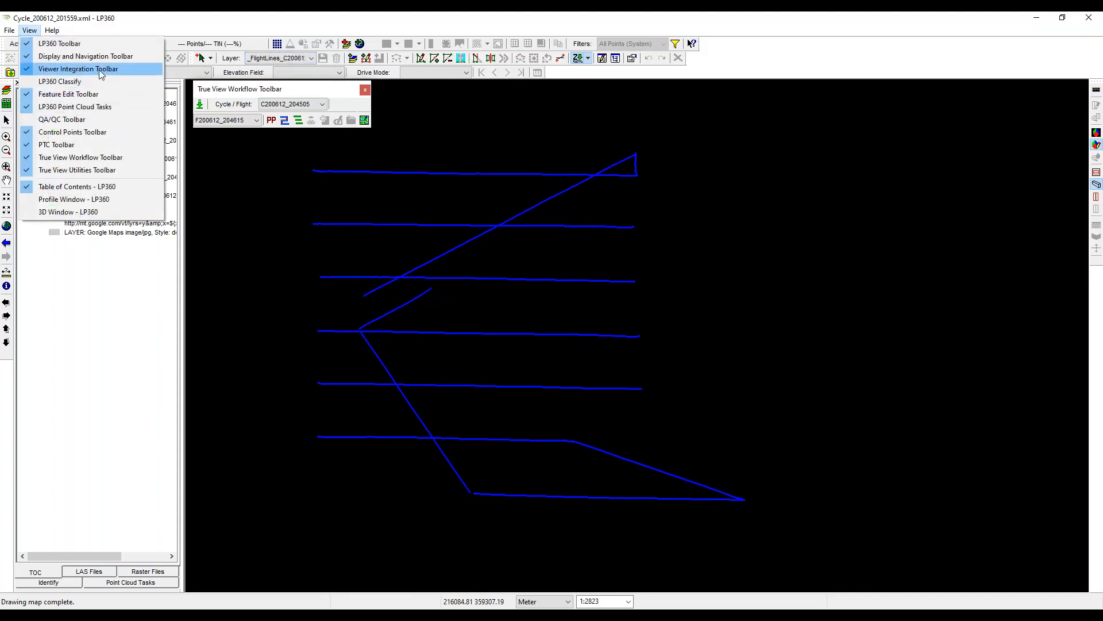
{"action": "left_click", "coordinate": [88, 95]}
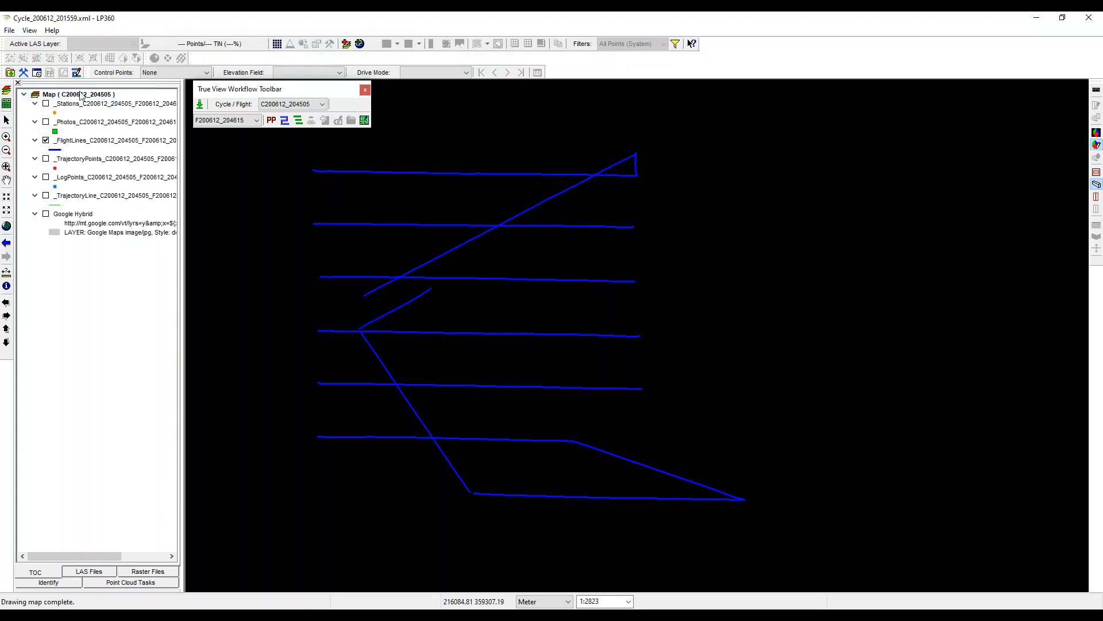
{"action": "left_click", "coordinate": [30, 30]}
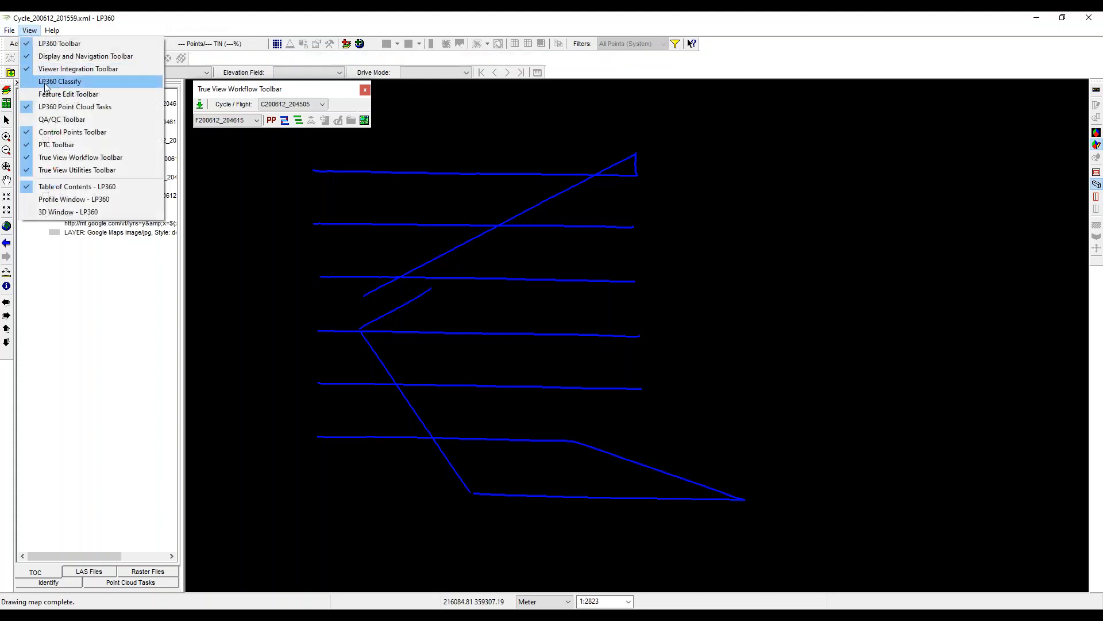
{"action": "left_click", "coordinate": [88, 93]}
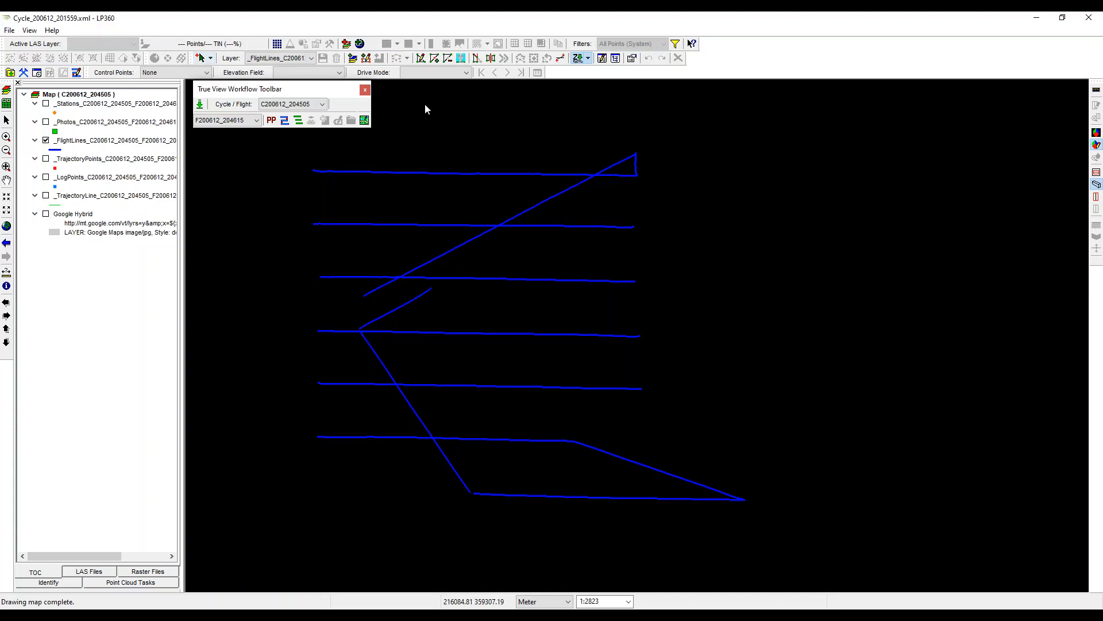
{"action": "left_click", "coordinate": [475, 108]}
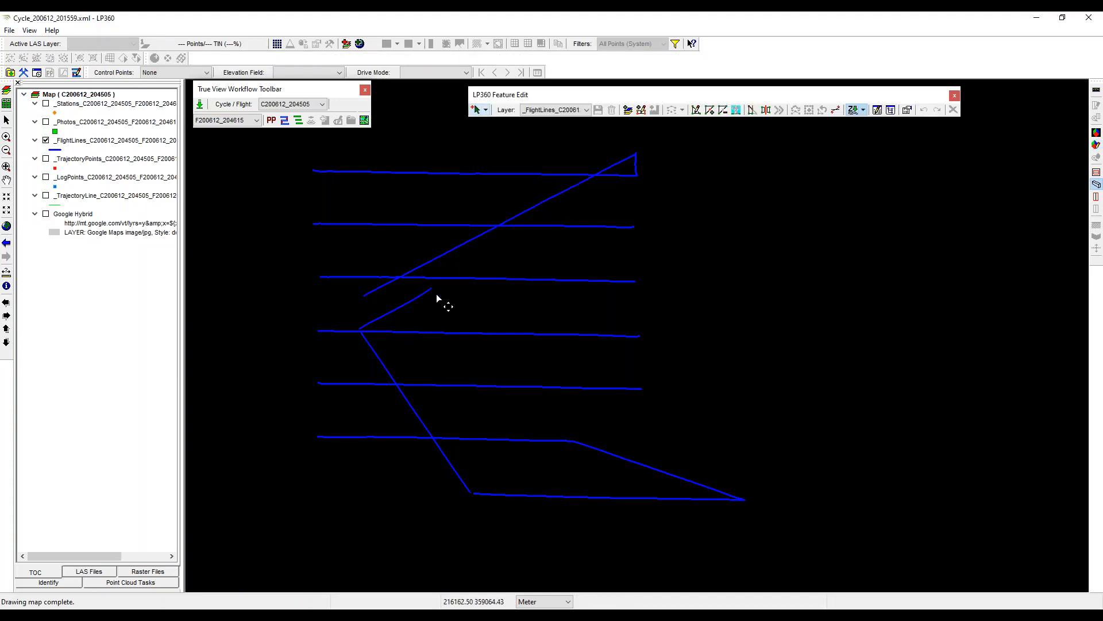
- Delete the five unwanted flight lines: the connecting diagonals, the topmost line and the lower line with the angled tail
{"action": "left_click", "coordinate": [395, 310]}
{"action": "left_click_drag", "start_coordinate": [430, 410], "coordinate": [407, 414]}
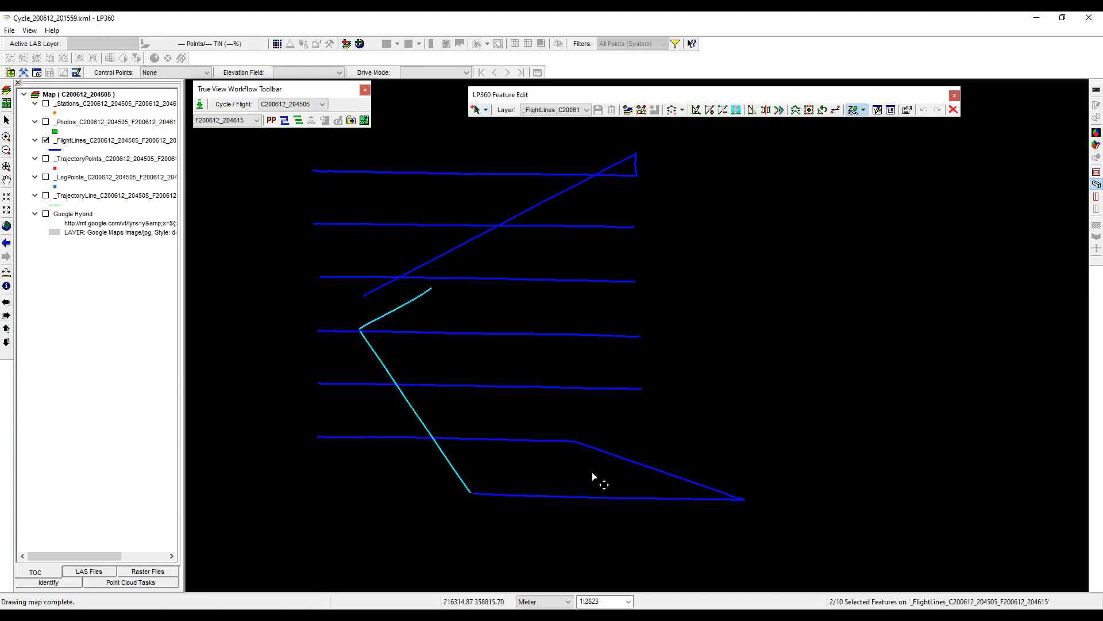
{"action": "left_click_drag", "start_coordinate": [621, 464], "coordinate": [683, 440]}
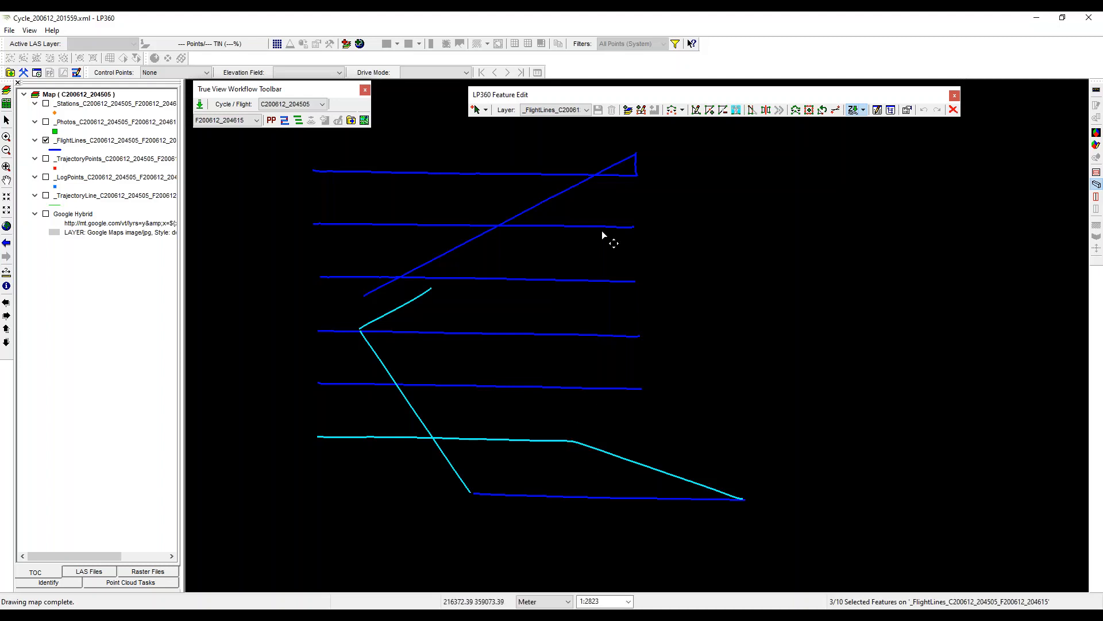
{"action": "left_click_drag", "start_coordinate": [594, 177], "coordinate": [610, 205]}
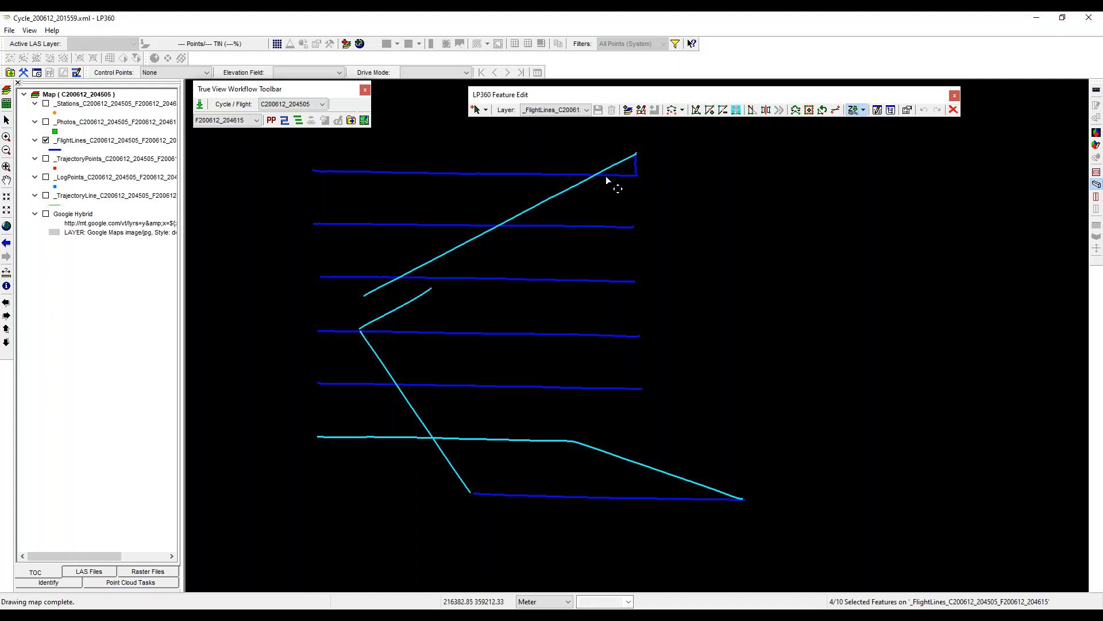
{"action": "left_click_drag", "start_coordinate": [628, 170], "coordinate": [643, 178]}
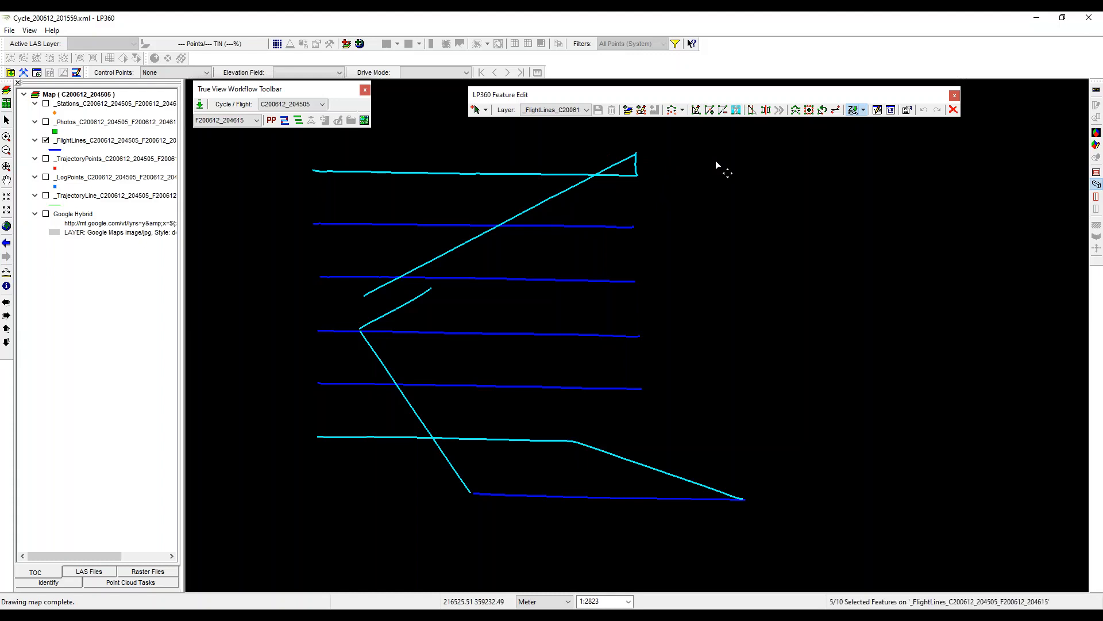
{"action": "key", "text": "Delete"}
{"action": "key", "text": "Return"}
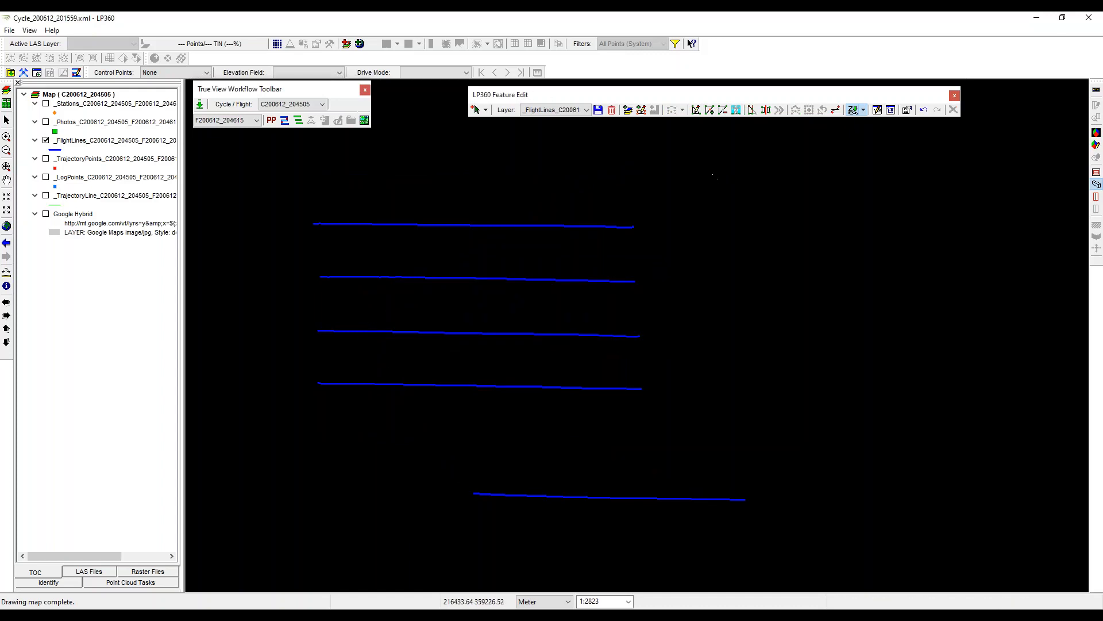
- Show the _TrajectoryPoints layer and create a flight line between the two end points of the straight pass second from the bottom
{"action": "left_click", "coordinate": [46, 159]}
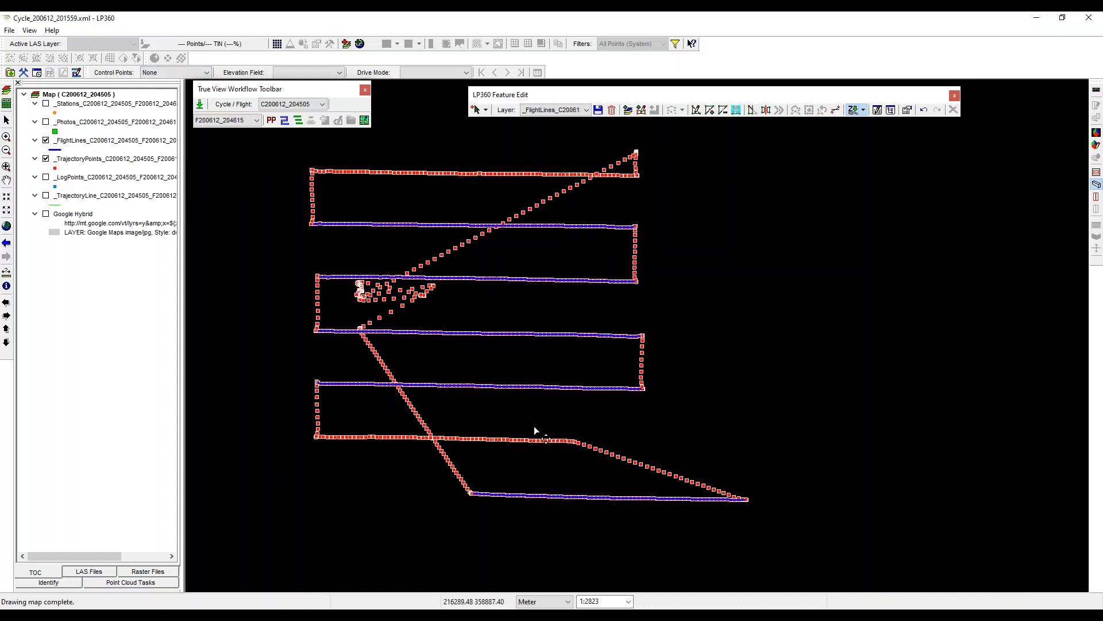
{"action": "scroll", "coordinate": [572, 438], "scroll_direction": "up", "scroll_amount": 3}
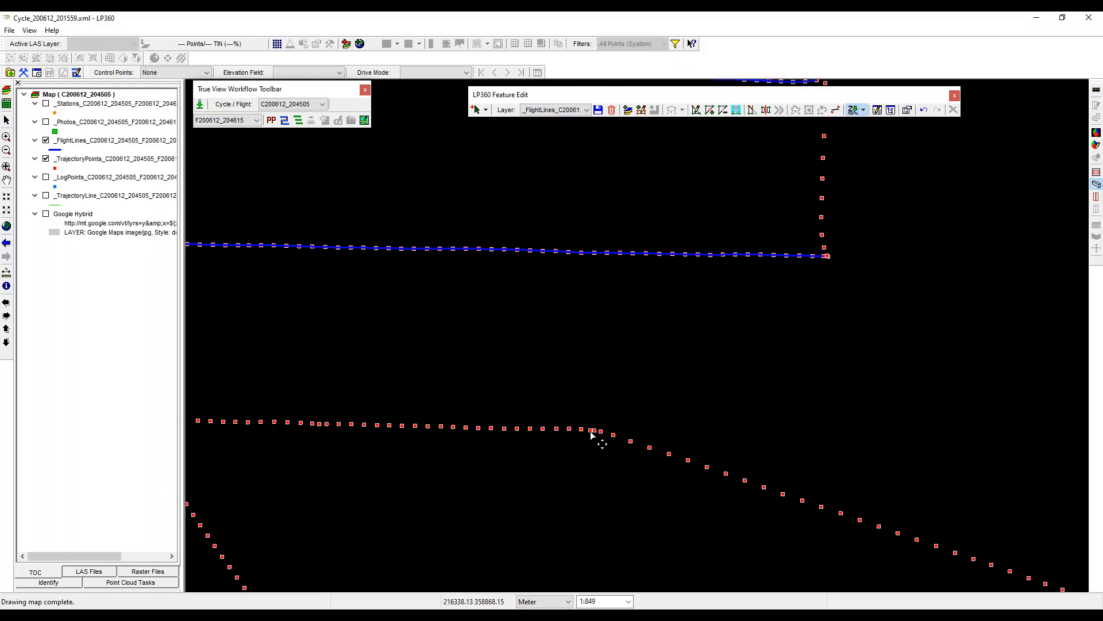
{"action": "left_click", "coordinate": [591, 431]}
{"action": "scroll", "coordinate": [512, 448], "scroll_direction": "down", "scroll_amount": 3}
{"action": "middle_click_drag", "start_coordinate": [513, 460], "coordinate": [618, 449]}
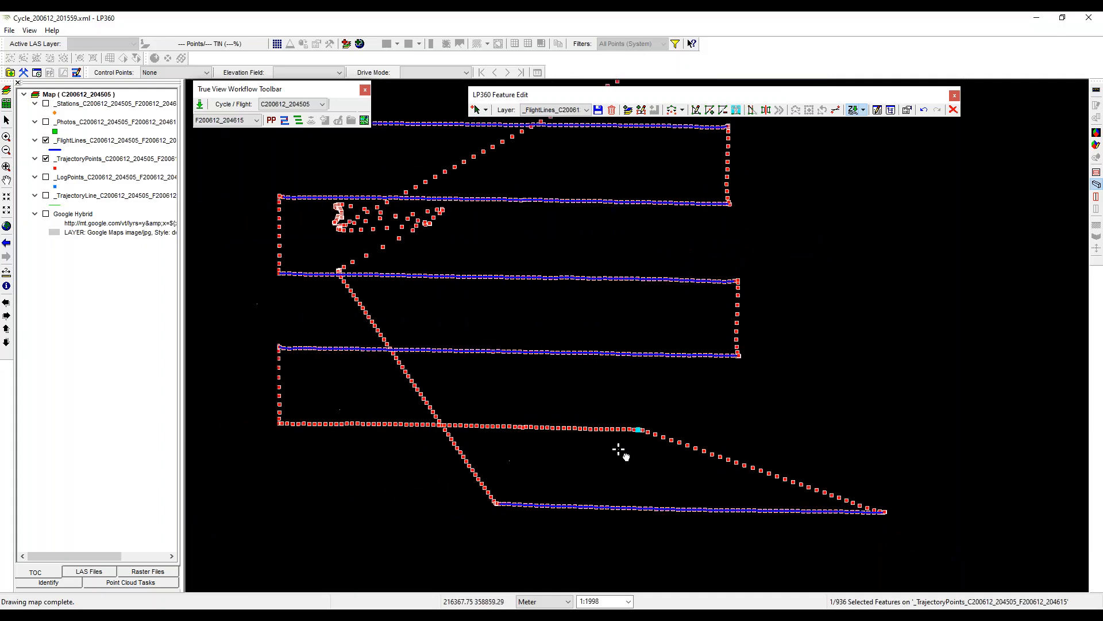
{"action": "scroll", "coordinate": [450, 412], "scroll_direction": "up", "scroll_amount": 3}
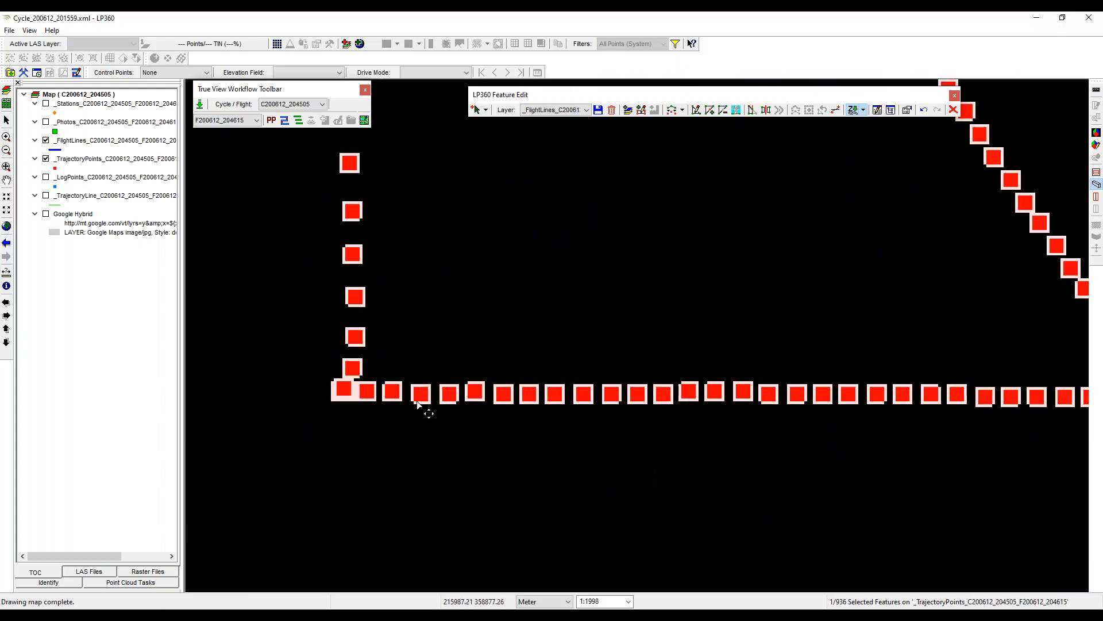
{"action": "left_click", "coordinate": [366, 394]}
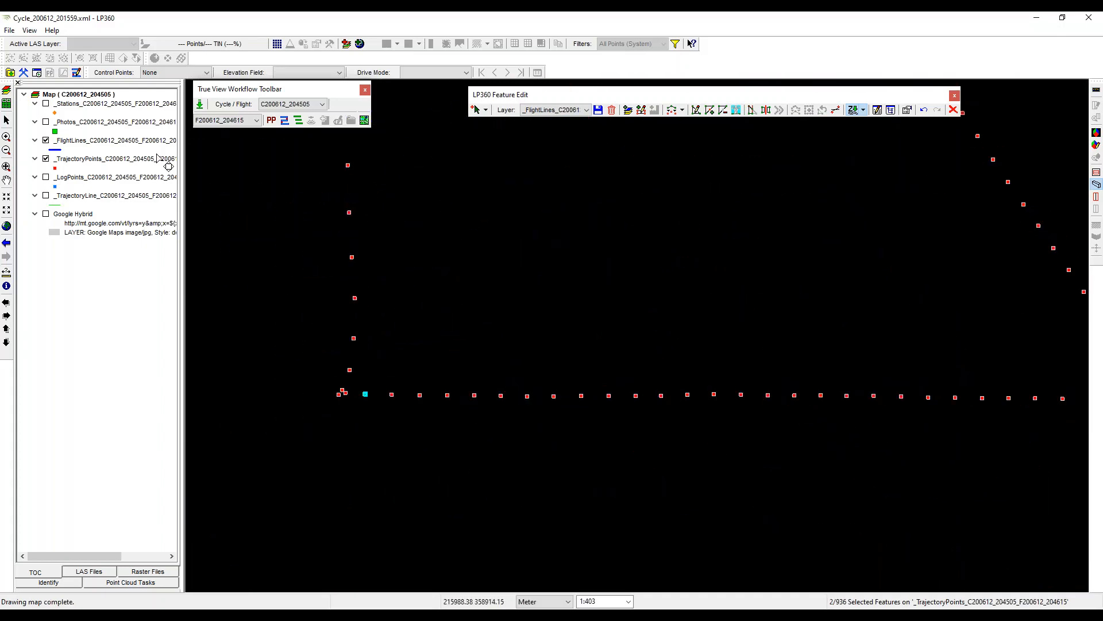
{"action": "left_click", "coordinate": [75, 72]}
{"action": "scroll", "coordinate": [641, 329], "scroll_direction": "down", "scroll_amount": 3}
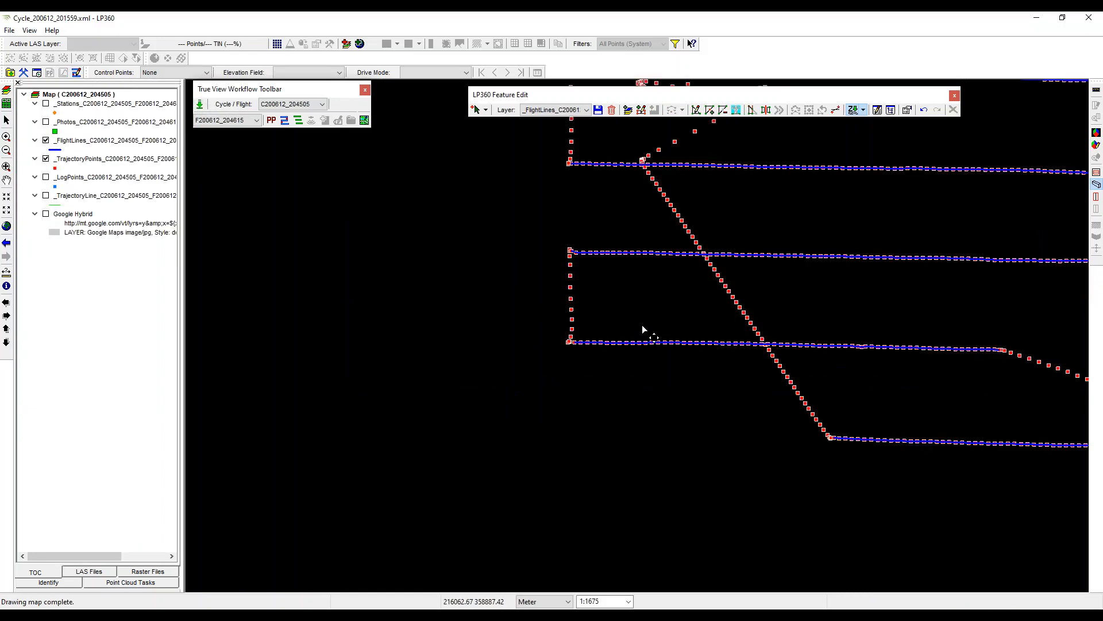
- Create a flight line along the topmost pass from the trajectory points just inside its two turns
{"action": "middle_click_drag", "start_coordinate": [641, 326], "coordinate": [522, 556]}
{"action": "middle_click_drag", "start_coordinate": [474, 154], "coordinate": [415, 341]}
{"action": "scroll", "coordinate": [402, 323], "scroll_direction": "up", "scroll_amount": 3}
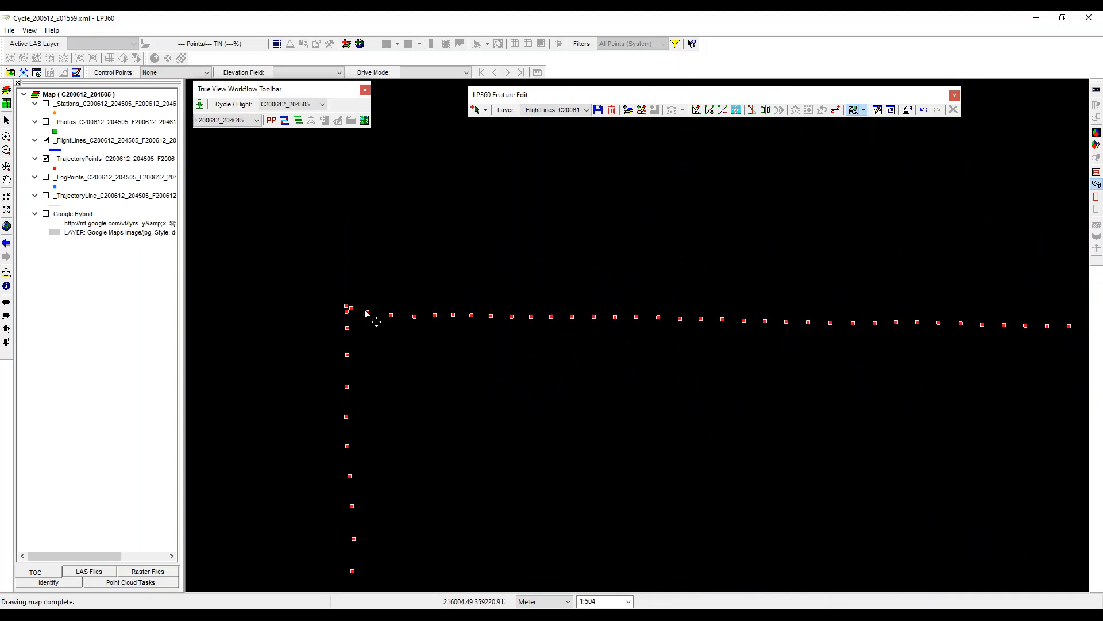
{"action": "left_click", "coordinate": [367, 313]}
{"action": "scroll", "coordinate": [442, 362], "scroll_direction": "down", "scroll_amount": 2}
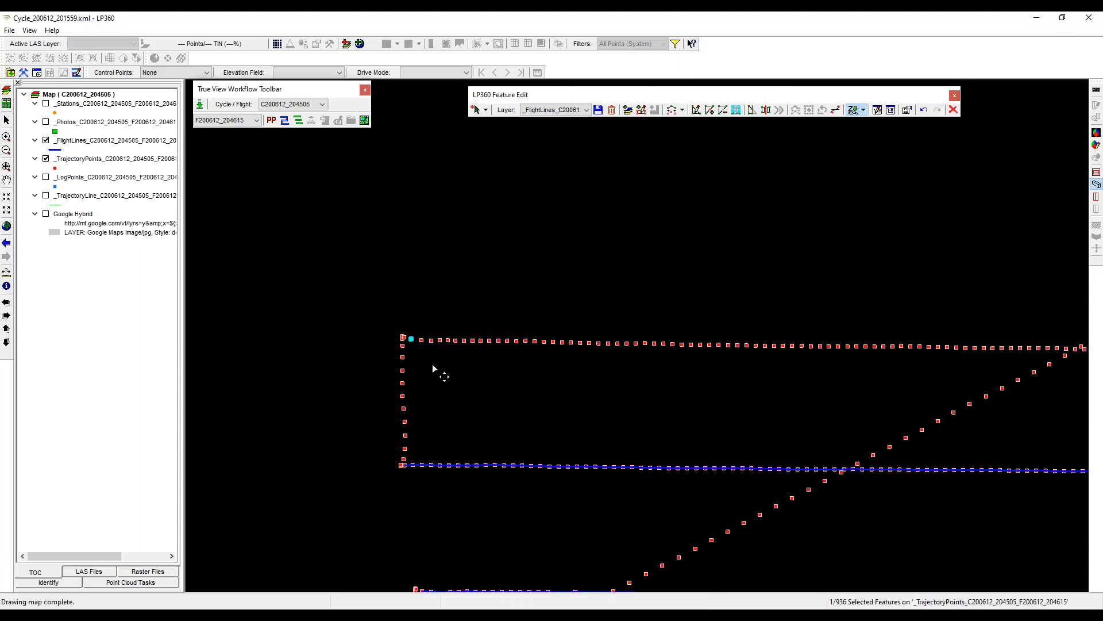
{"action": "scroll", "coordinate": [415, 343], "scroll_direction": "up", "scroll_amount": 5}
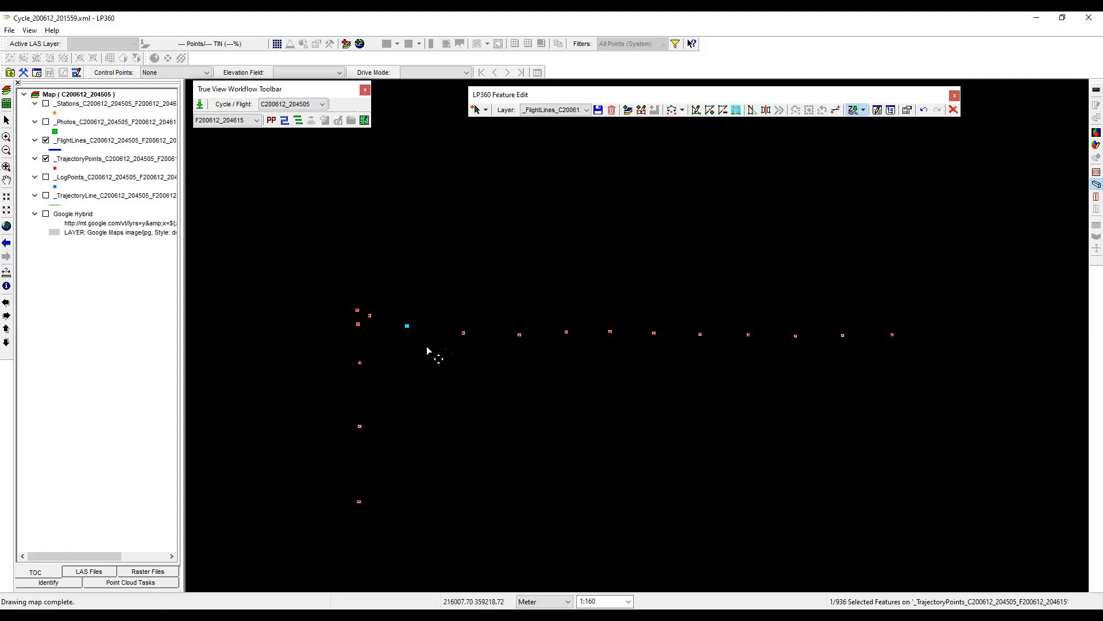
{"action": "scroll", "coordinate": [472, 374], "scroll_direction": "down", "scroll_amount": 2}
{"action": "scroll", "coordinate": [612, 378], "scroll_direction": "down", "scroll_amount": 4}
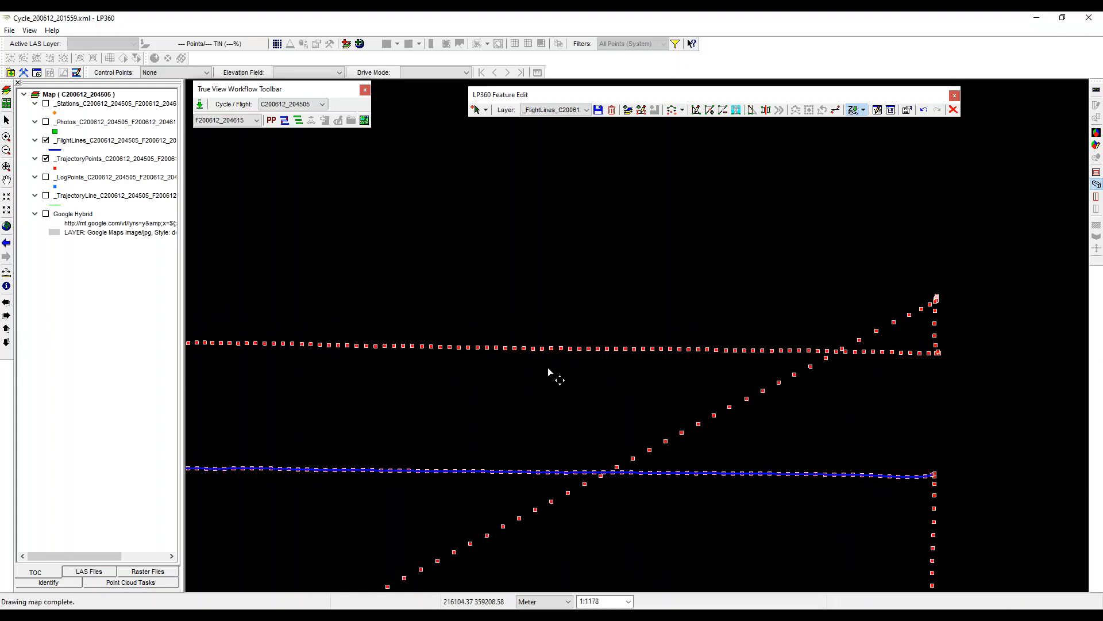
{"action": "scroll", "coordinate": [692, 391], "scroll_direction": "up", "scroll_amount": 8}
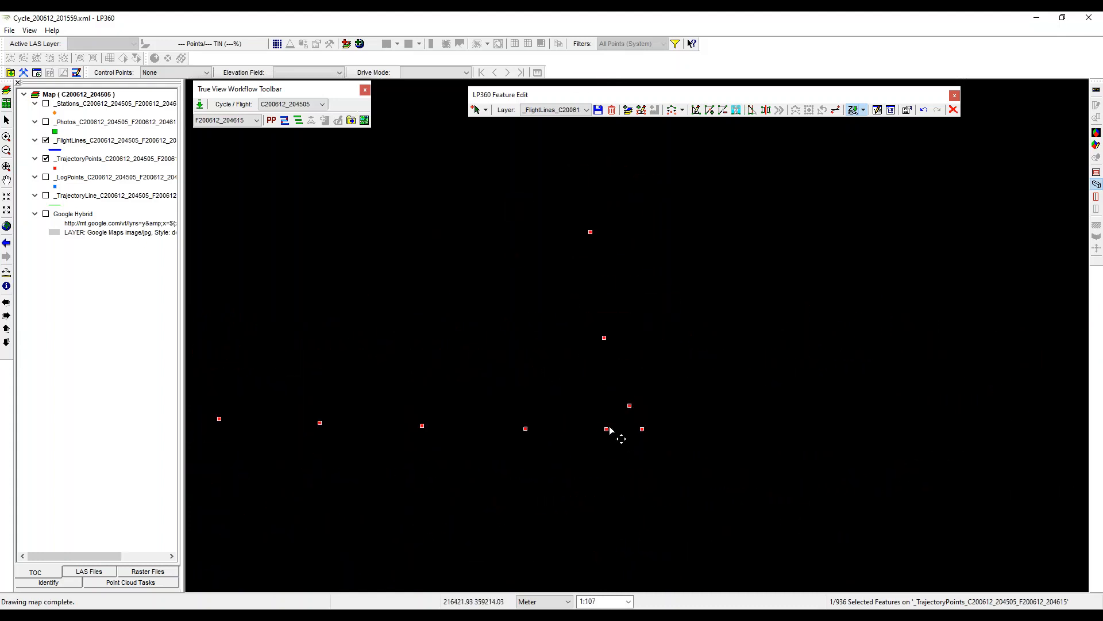
{"action": "left_click", "coordinate": [607, 428], "text": "shift"}
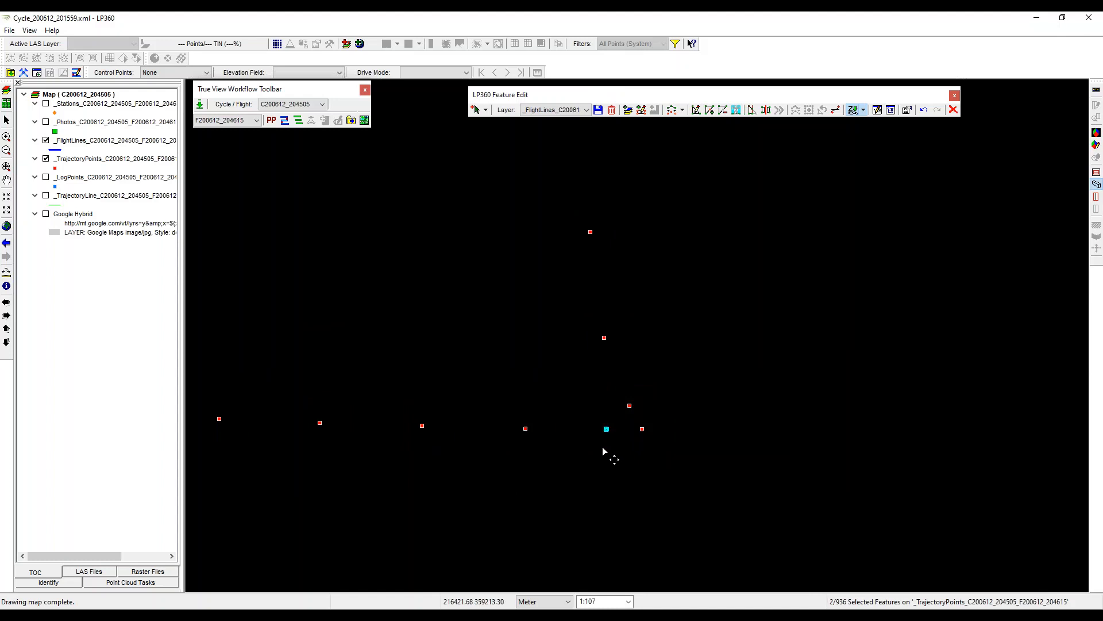
{"action": "left_click", "coordinate": [77, 73]}
- Hide the _TrajectoryPoints layer and review the full set of flight lines
{"action": "scroll", "coordinate": [561, 424], "scroll_direction": "down", "scroll_amount": 8}
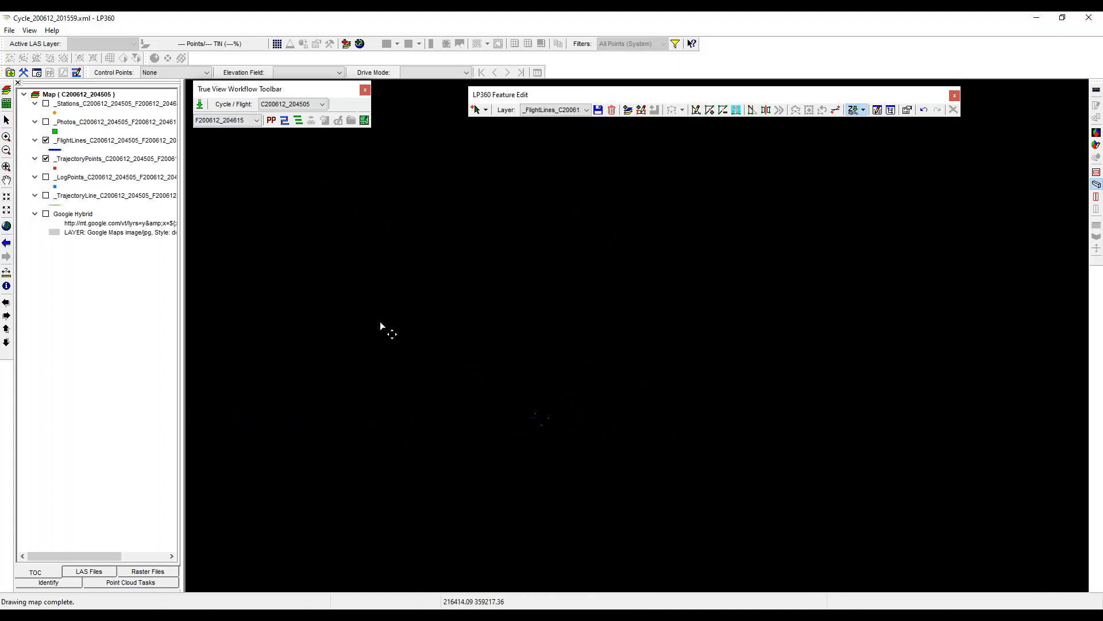
{"action": "scroll", "coordinate": [435, 369], "scroll_direction": "down", "scroll_amount": 2}
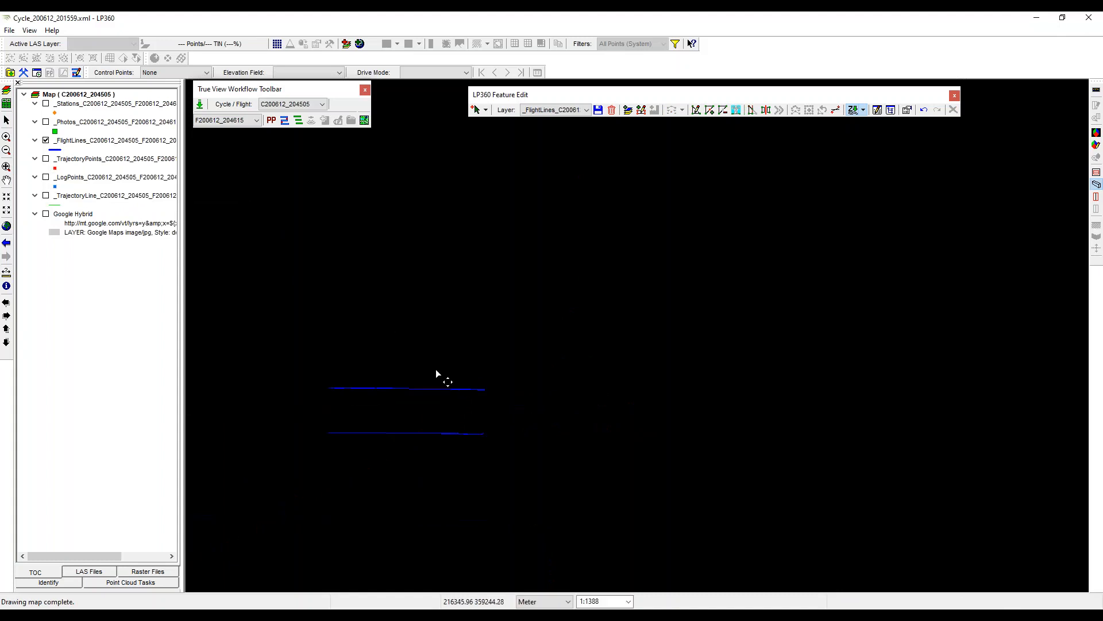
{"action": "middle_click_drag", "start_coordinate": [415, 372], "coordinate": [609, 249]}
{"action": "middle_click_drag", "start_coordinate": [651, 366], "coordinate": [632, 291]}
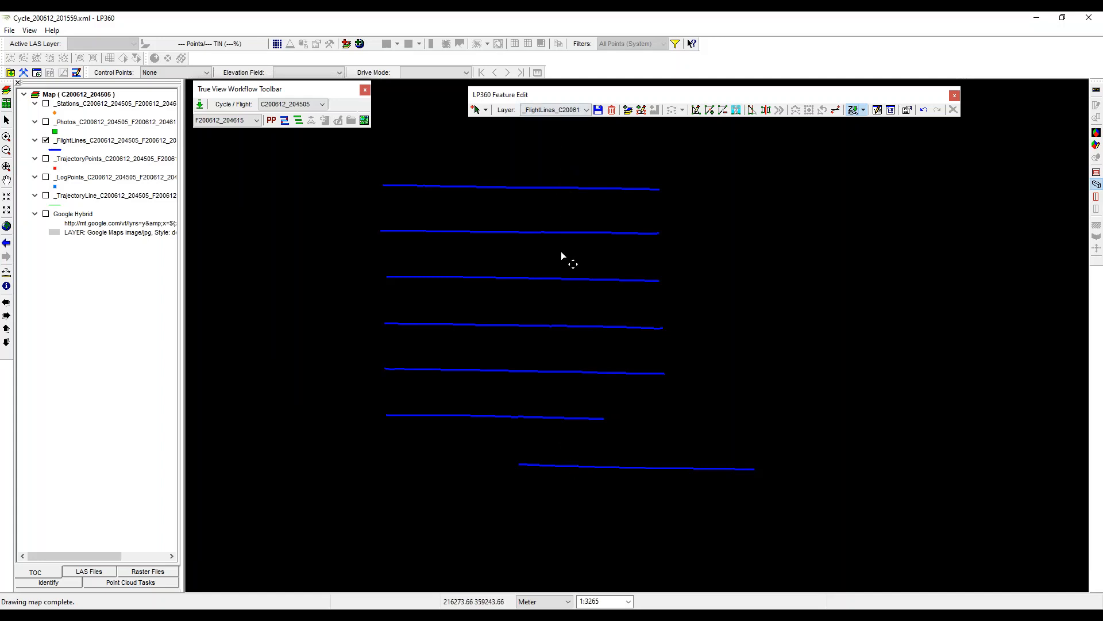
- View the Temporal: 2020-06-12 group's layers through the Project Manager, and return the map to the C200612_204505 group
{"action": "left_click", "coordinate": [6, 91]}
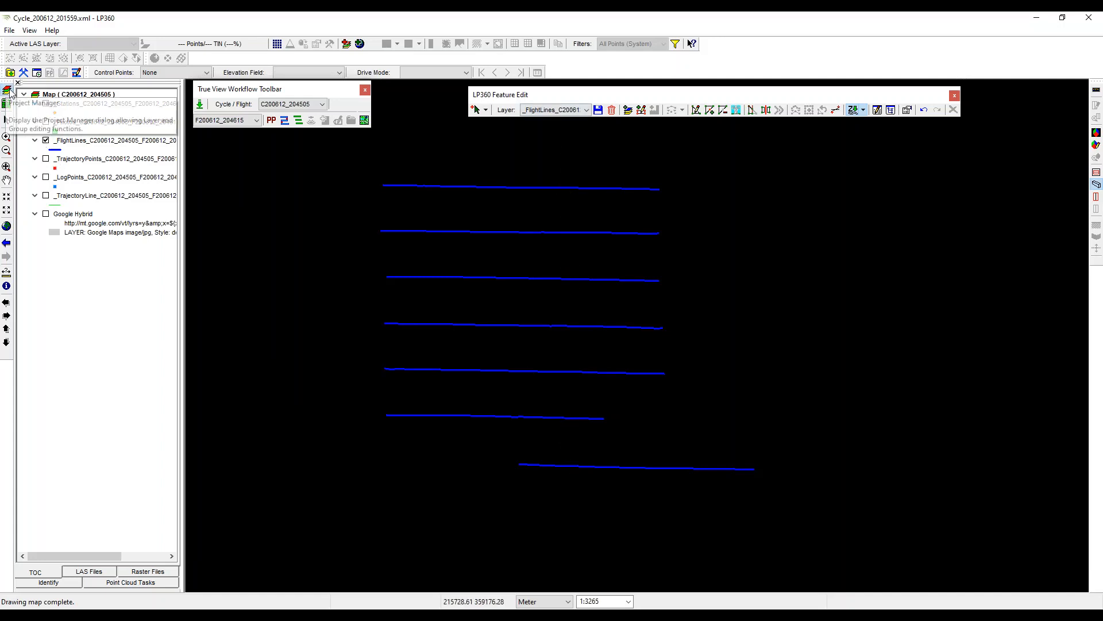
{"action": "left_click", "coordinate": [462, 319]}
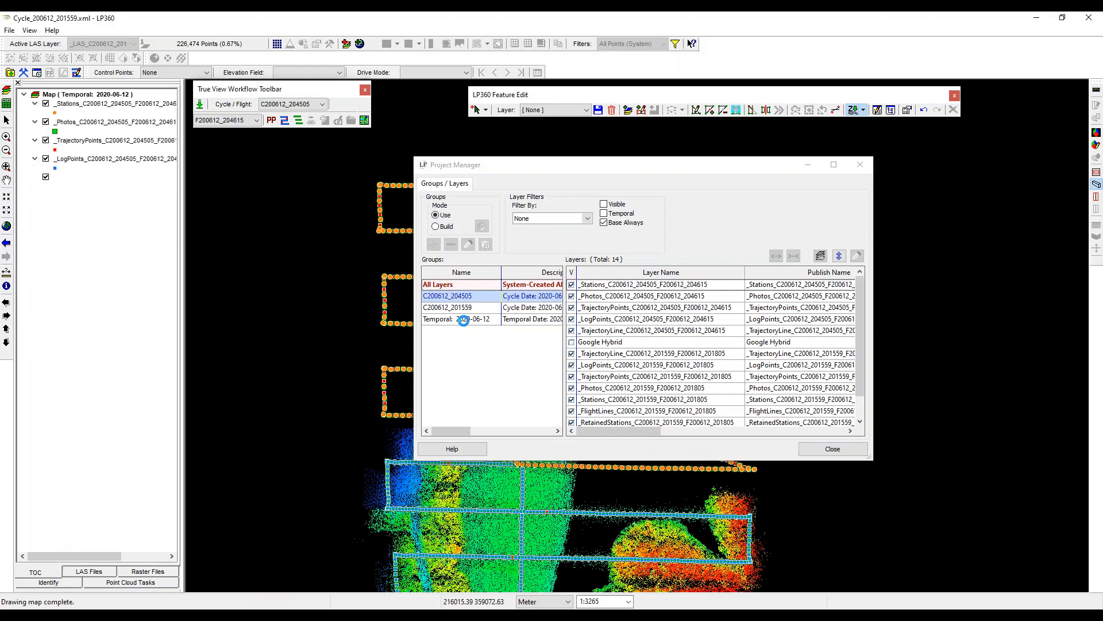
{"action": "left_click_drag", "start_coordinate": [640, 164], "coordinate": [841, 66]}
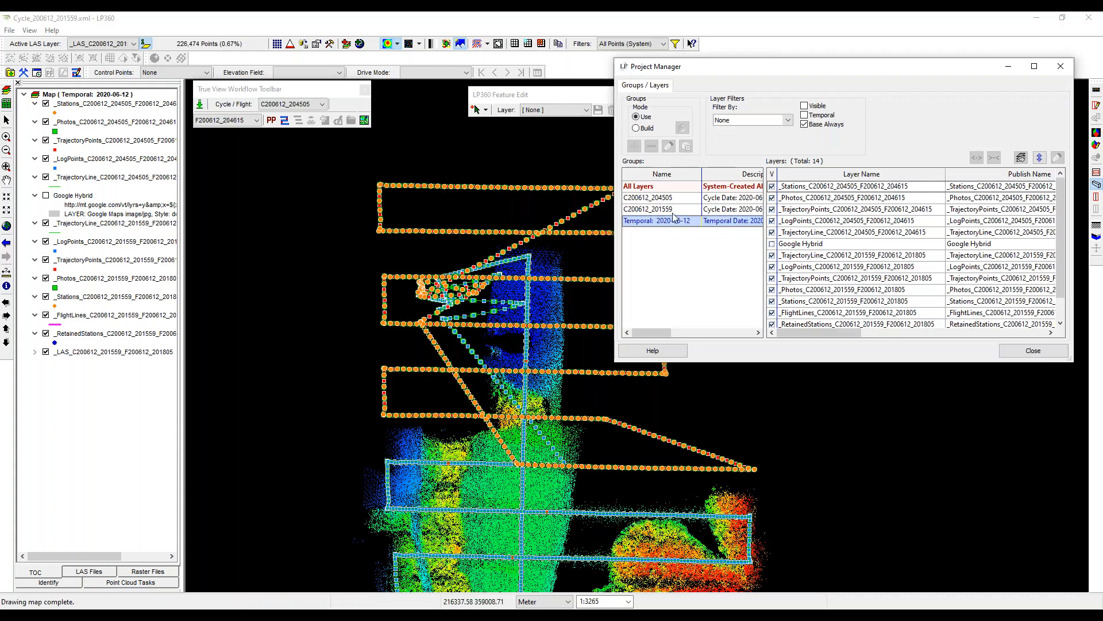
{"action": "left_click", "coordinate": [664, 198]}
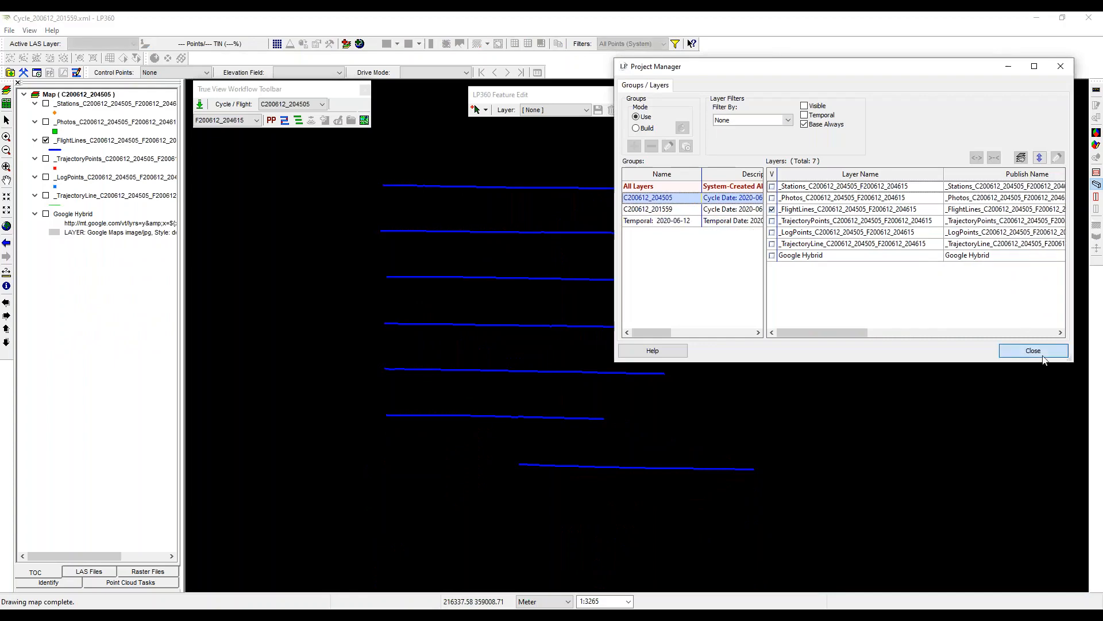
{"action": "left_click", "coordinate": [1037, 351]}
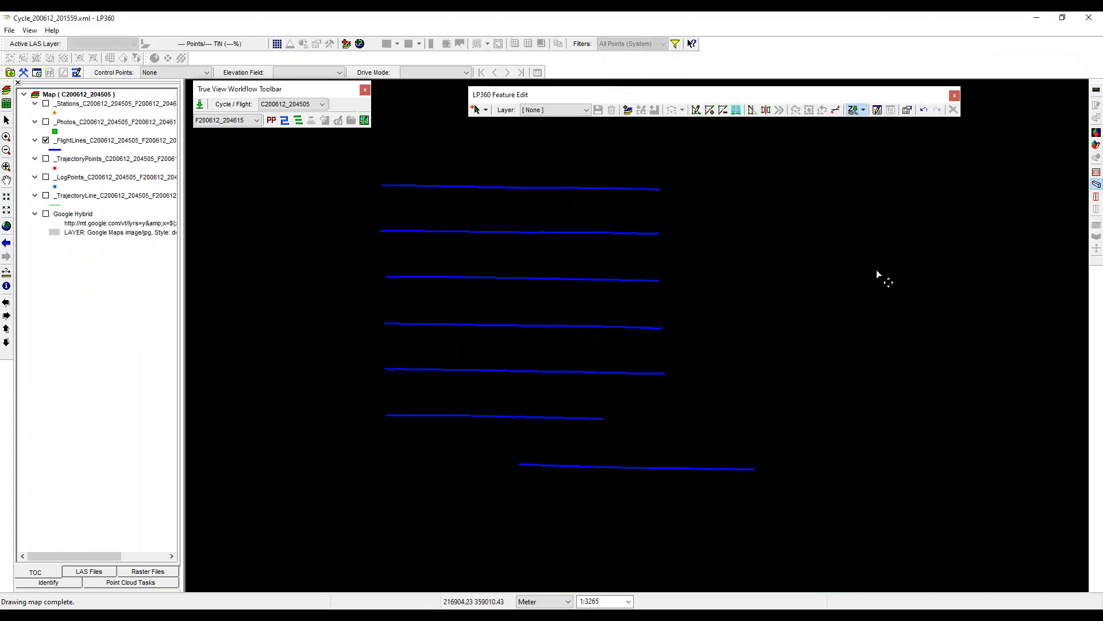
- Set up trajectory creation for the _FlightLines layer and import PostProcessedTraj.txt from Sample Data - The Dam, Raw Cycles, Backups, 204505
{"action": "left_click", "coordinate": [298, 120]}
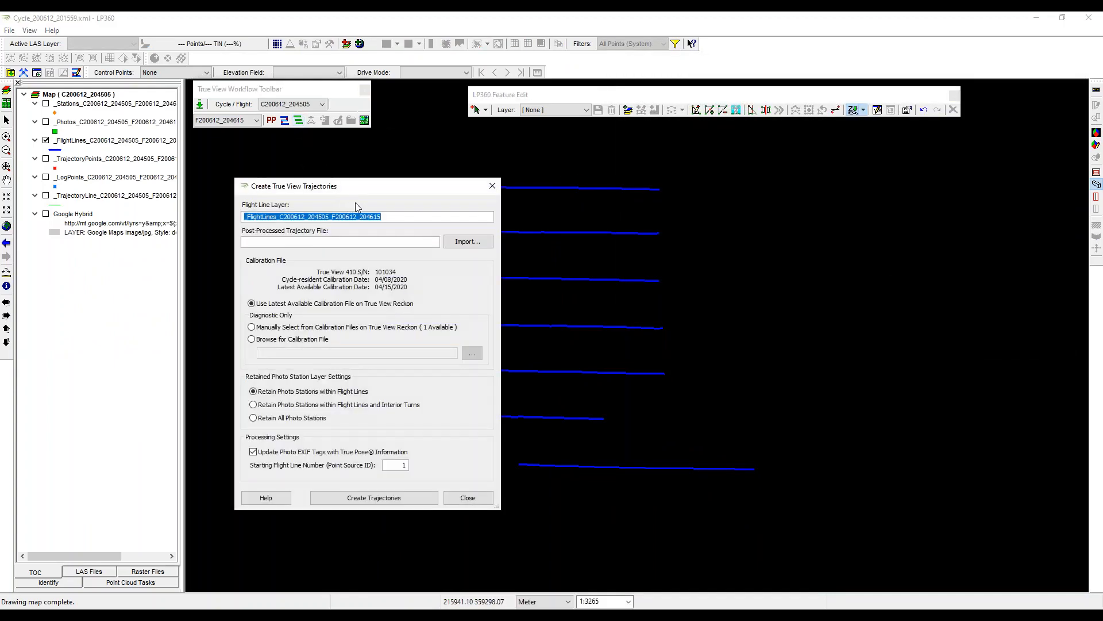
{"action": "left_click_drag", "start_coordinate": [363, 194], "coordinate": [566, 175]}
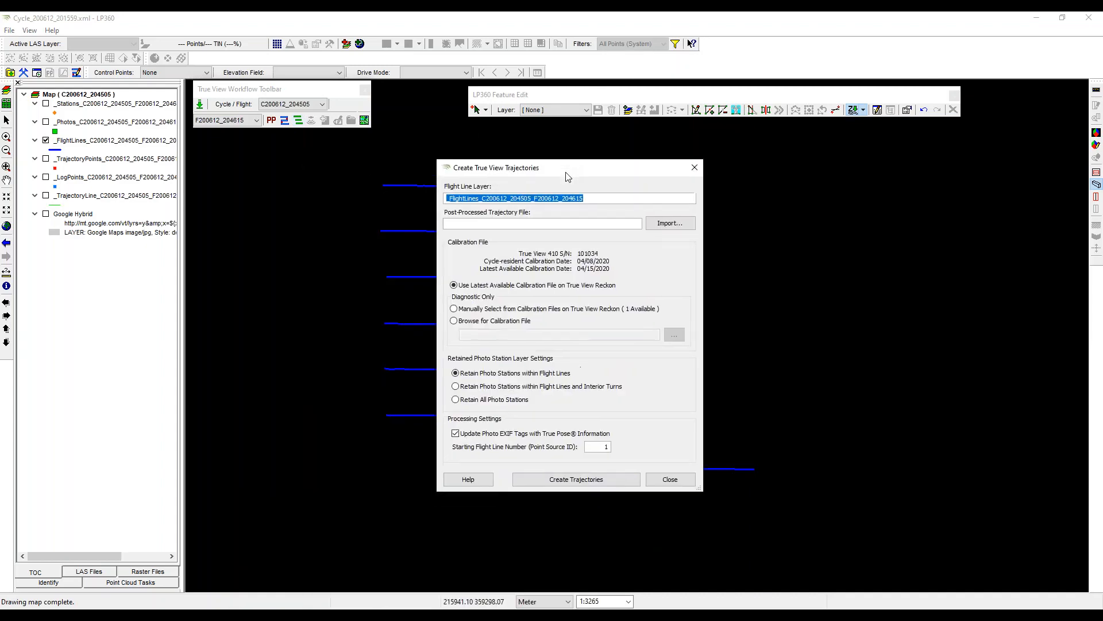
{"action": "left_click", "coordinate": [670, 222]}
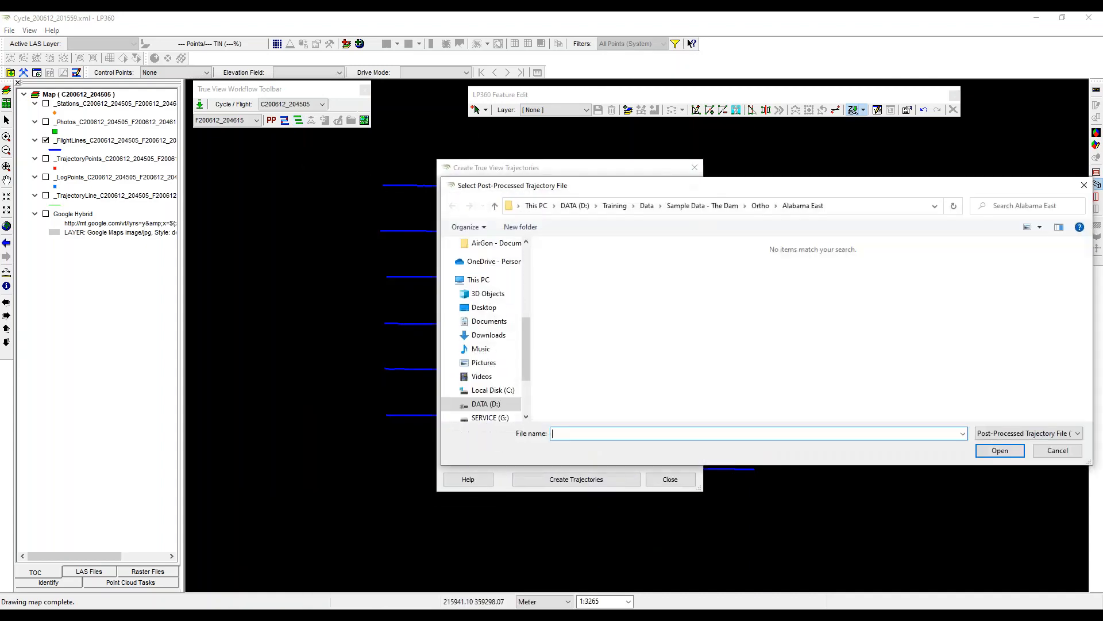
{"action": "left_click", "coordinate": [659, 205]}
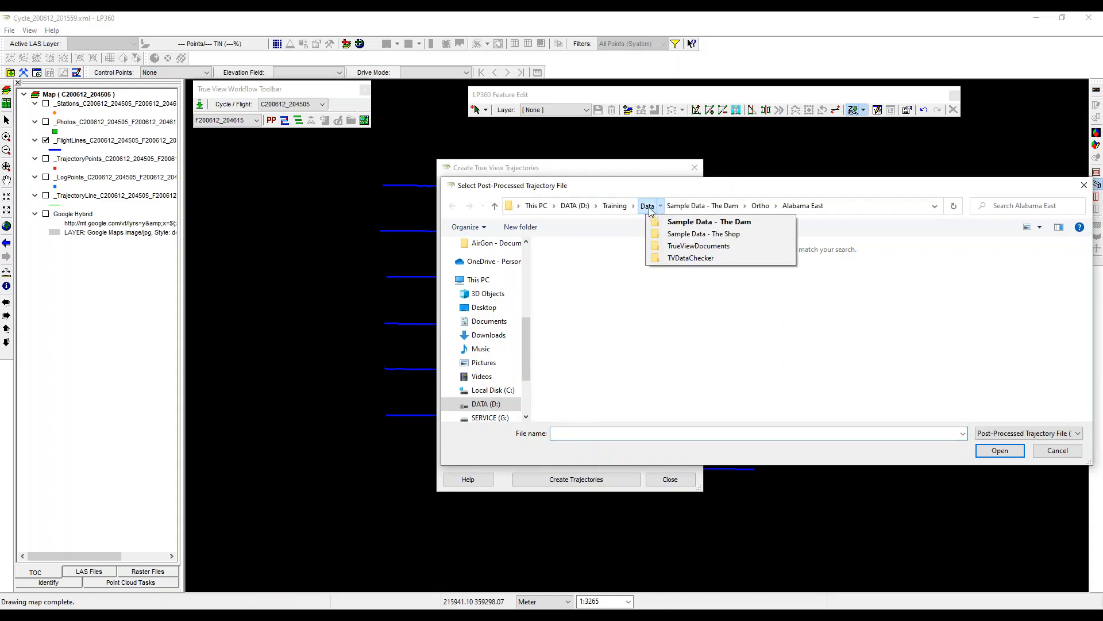
{"action": "left_click", "coordinate": [648, 207]}
{"action": "double_click", "coordinate": [629, 261]}
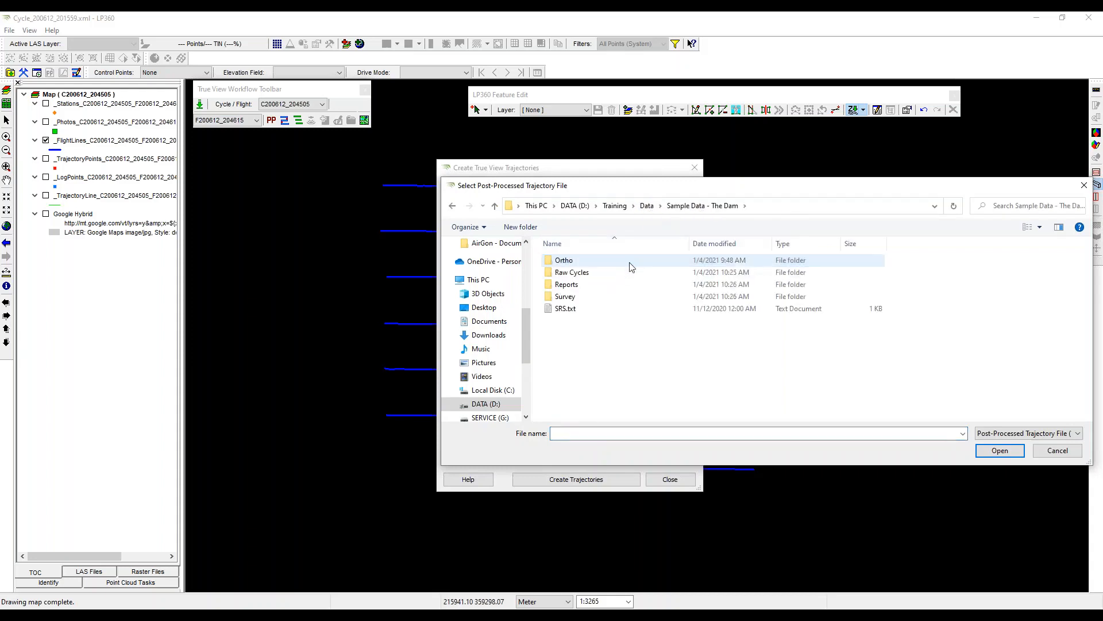
{"action": "double_click", "coordinate": [570, 272]}
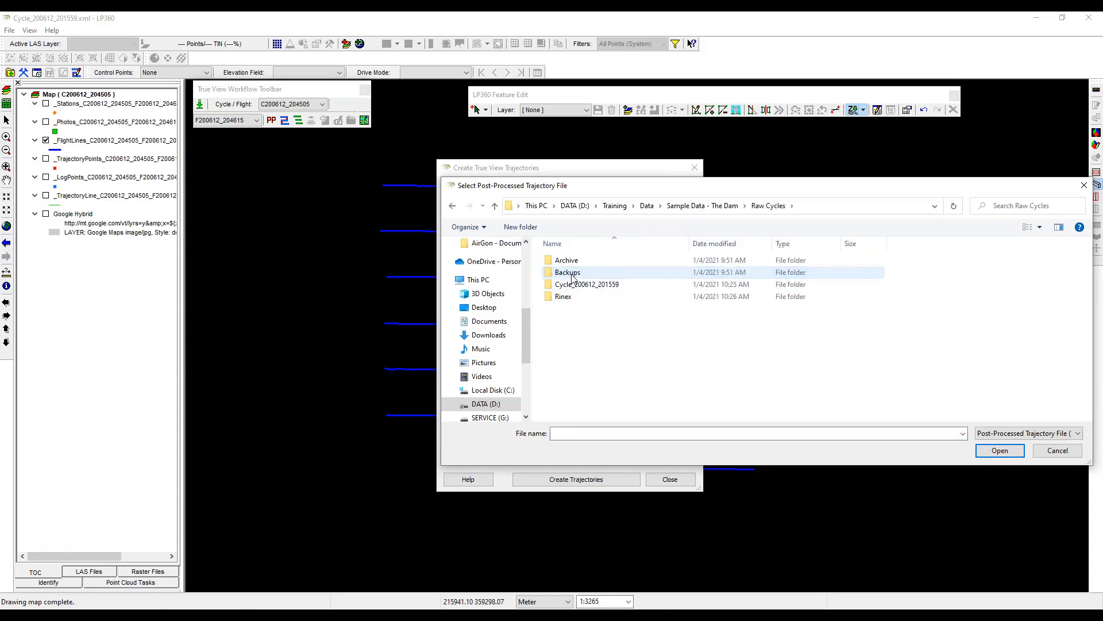
{"action": "double_click", "coordinate": [577, 275]}
{"action": "double_click", "coordinate": [580, 276]}
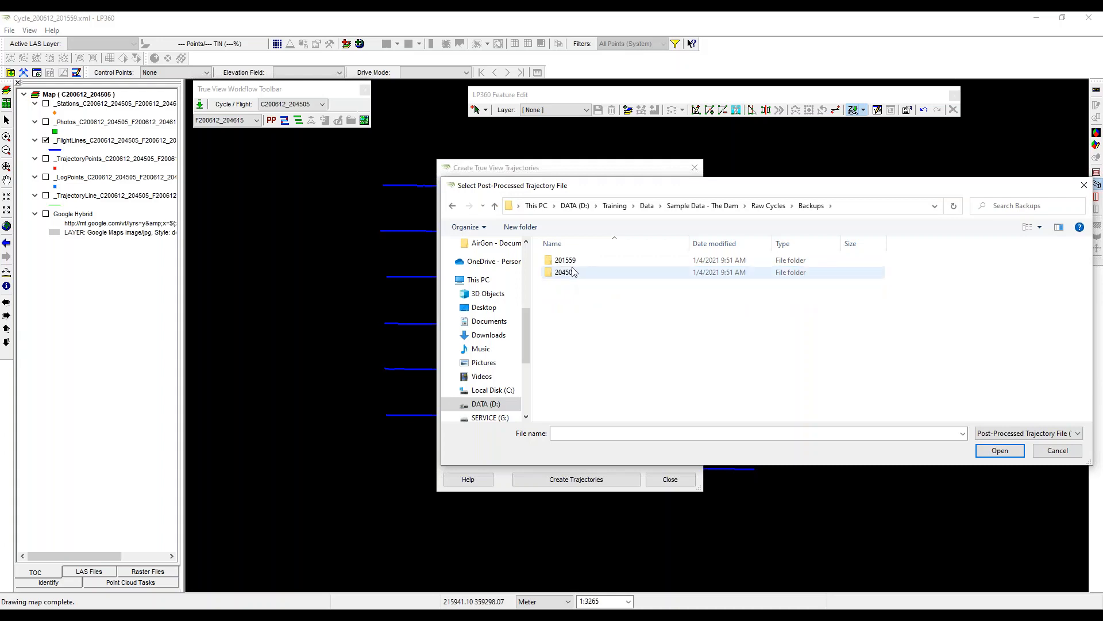
{"action": "left_click", "coordinate": [618, 262]}
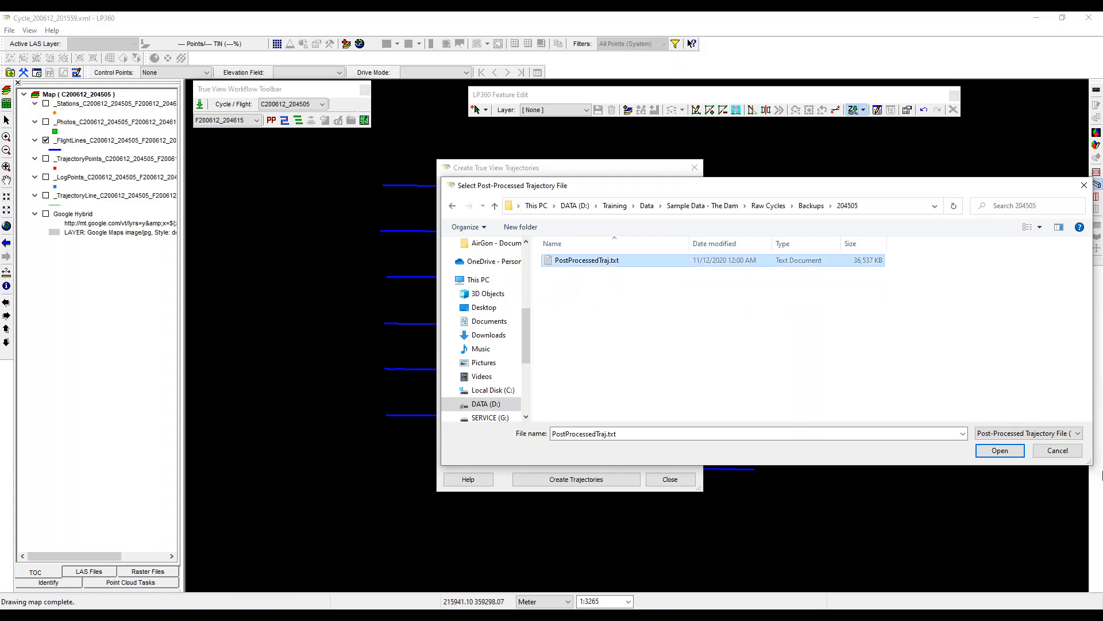
{"action": "left_click", "coordinate": [990, 454]}
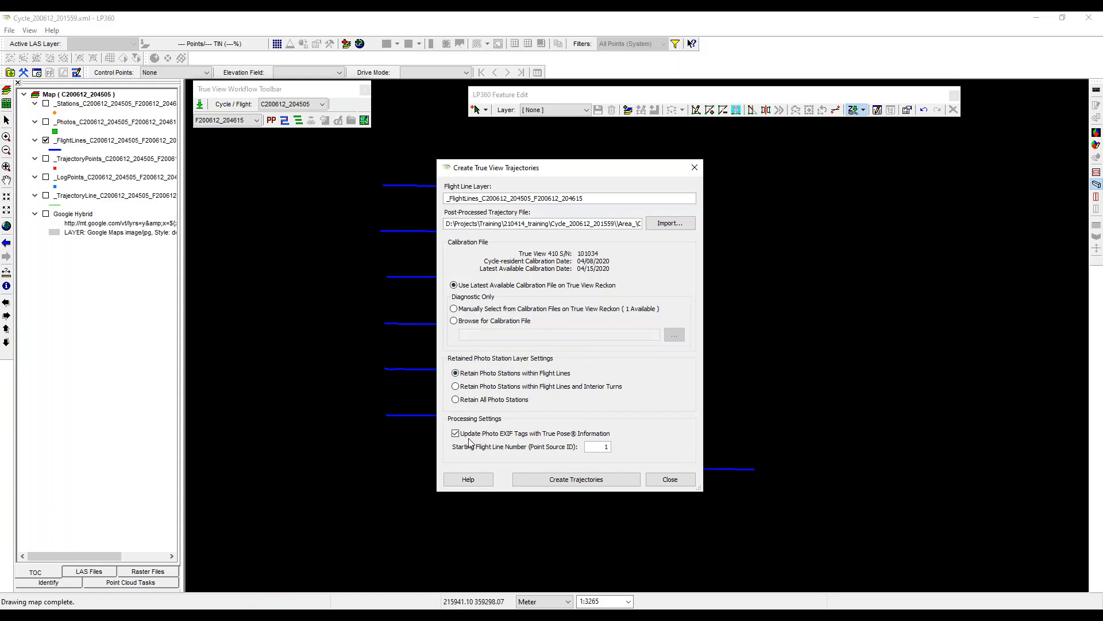
- Create the trajectories with photo stations retained within flight lines and EXIF tags updated, accepting cleanup of photos outside the computed trajectory
{"action": "left_click", "coordinate": [616, 480]}
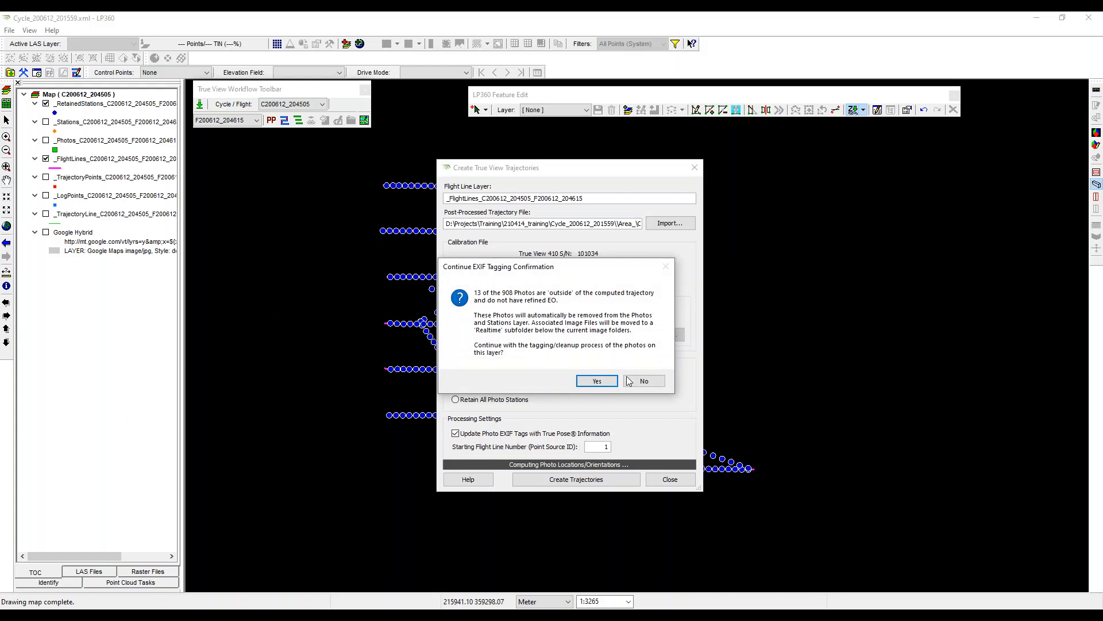
{"action": "left_click", "coordinate": [583, 383]}
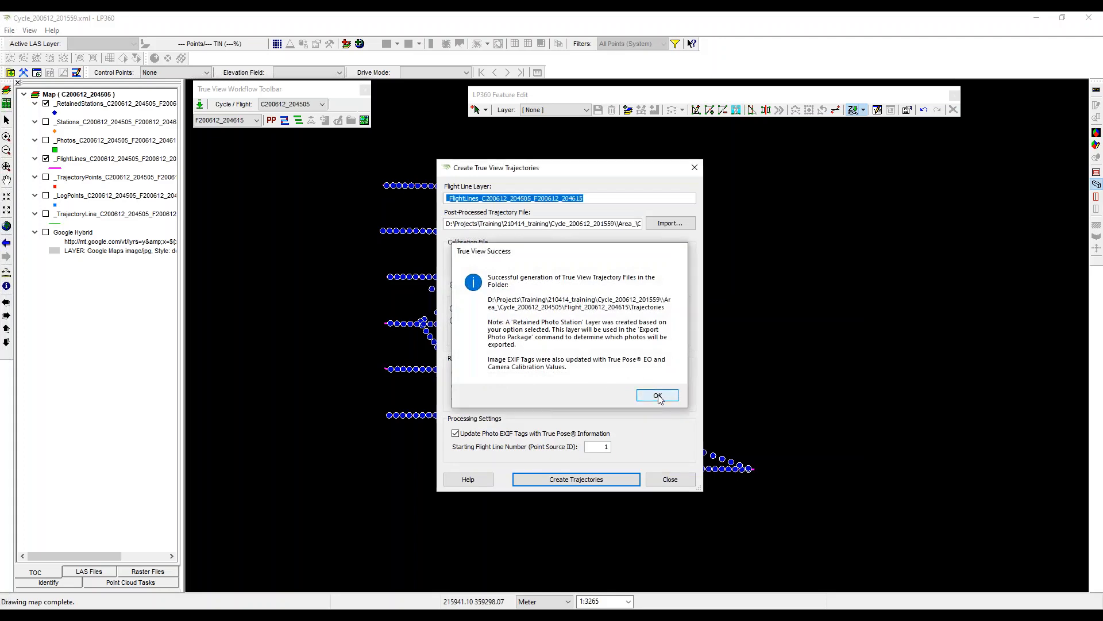
{"action": "left_click", "coordinate": [657, 395]}
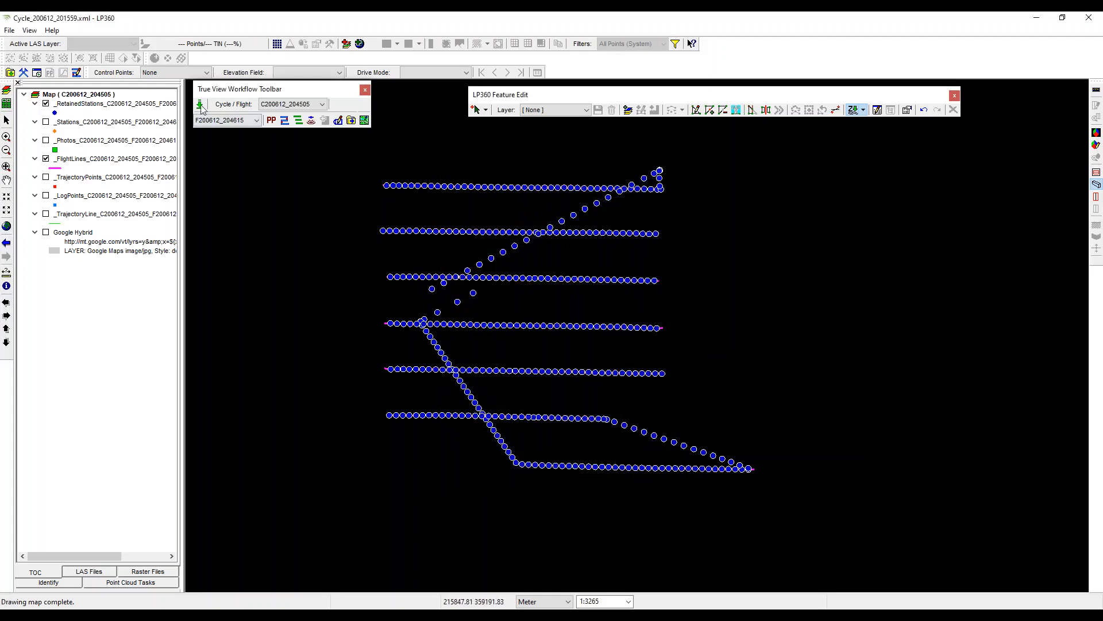
- Geocode the LIDAR for all flight lines with a 40-degree clip angle and True Track enabled, colorizing the point cloud
{"action": "left_click", "coordinate": [311, 122]}
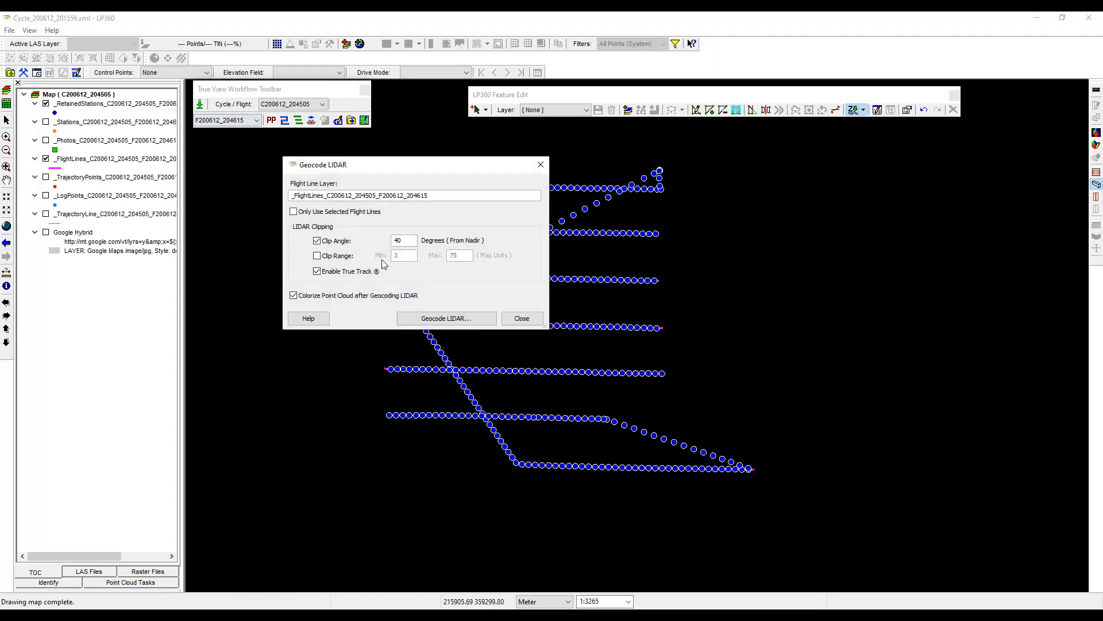
{"action": "left_click", "coordinate": [463, 323]}
{"action": "left_click", "coordinate": [417, 274]}
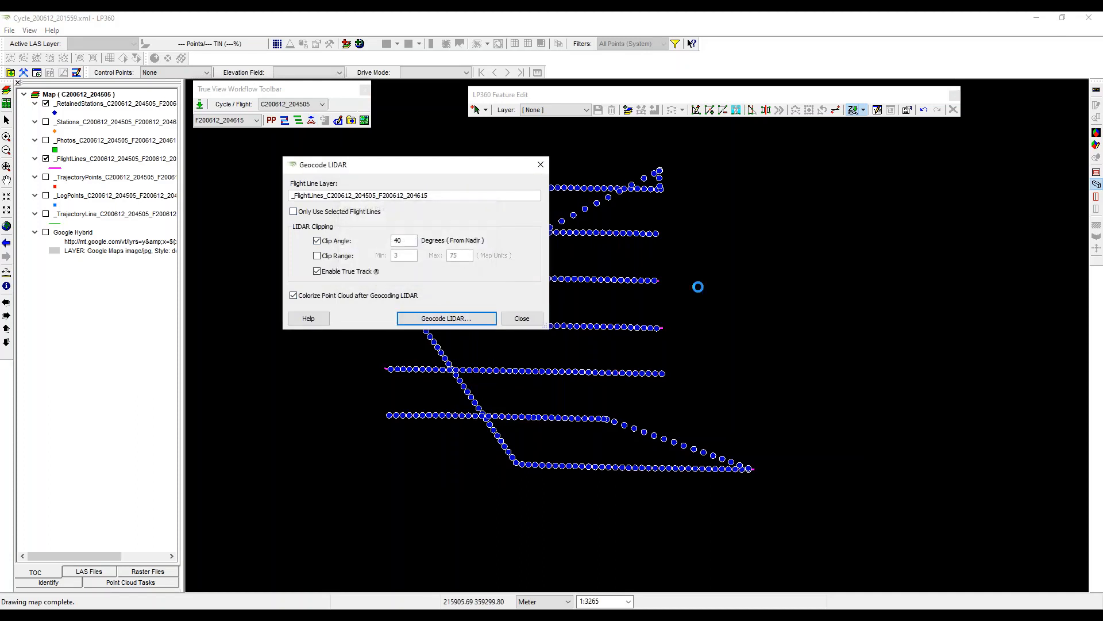
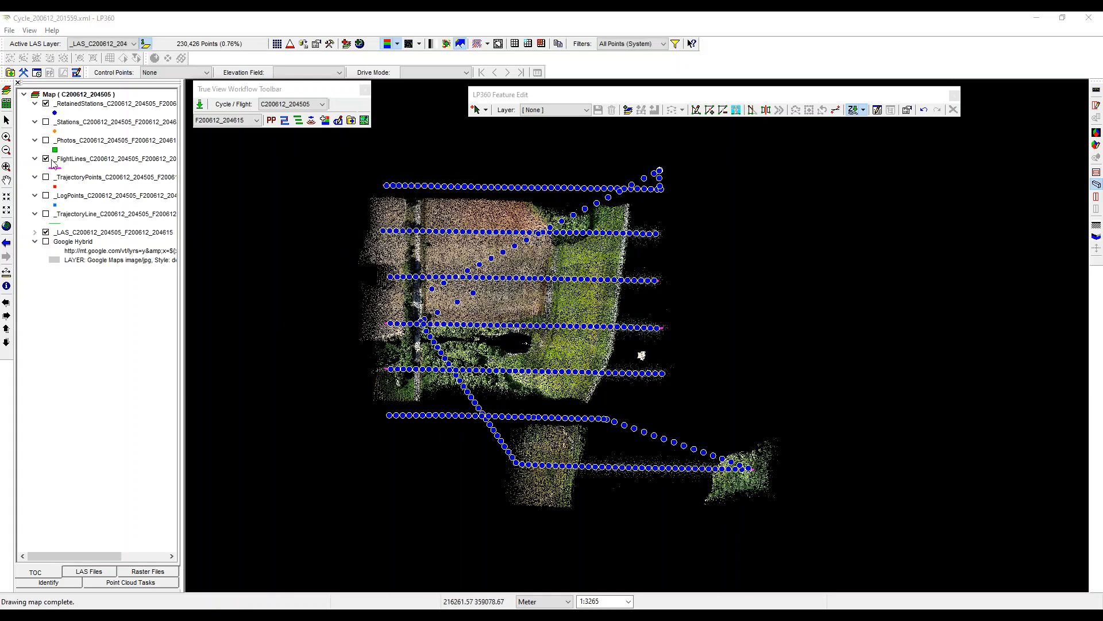
- Hide the _RetainedStations layer and examine the geocoded point cloud's coverage against the flight lines
{"action": "left_click", "coordinate": [46, 104]}
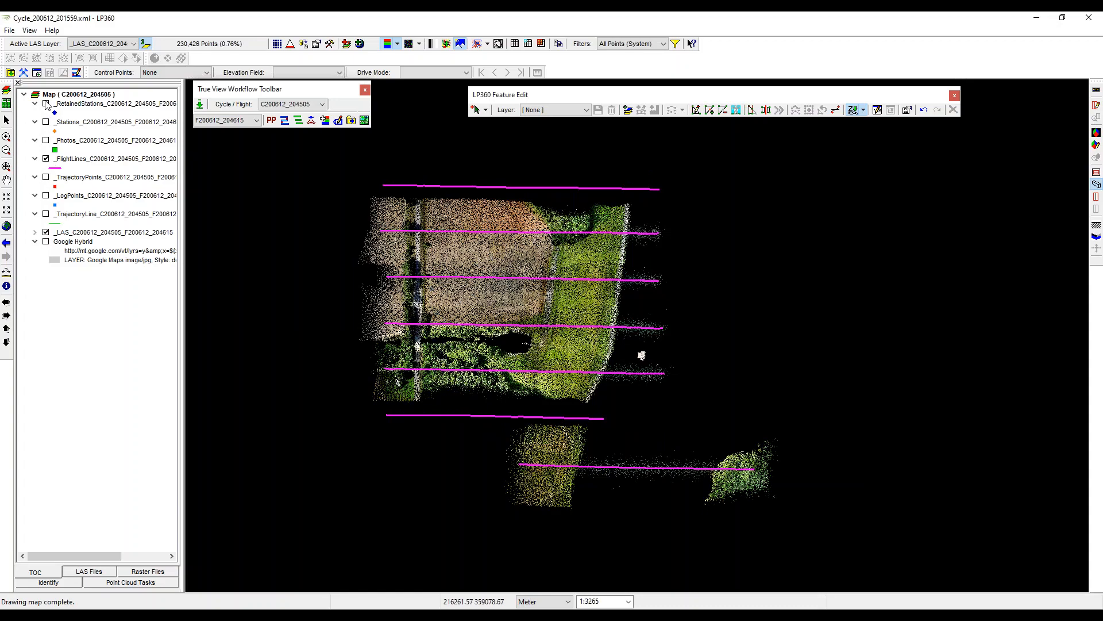
{"action": "scroll", "coordinate": [486, 440], "scroll_direction": "up", "scroll_amount": 2}
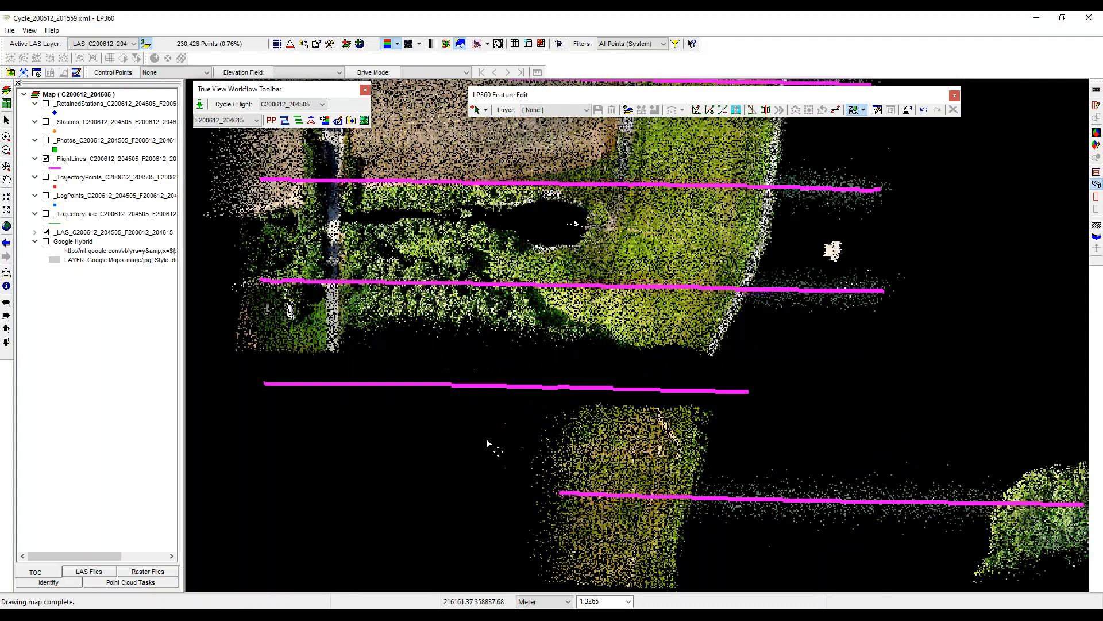
{"action": "middle_click_drag", "start_coordinate": [486, 439], "coordinate": [585, 422]}
{"action": "scroll", "coordinate": [598, 345], "scroll_direction": "down", "scroll_amount": 3}
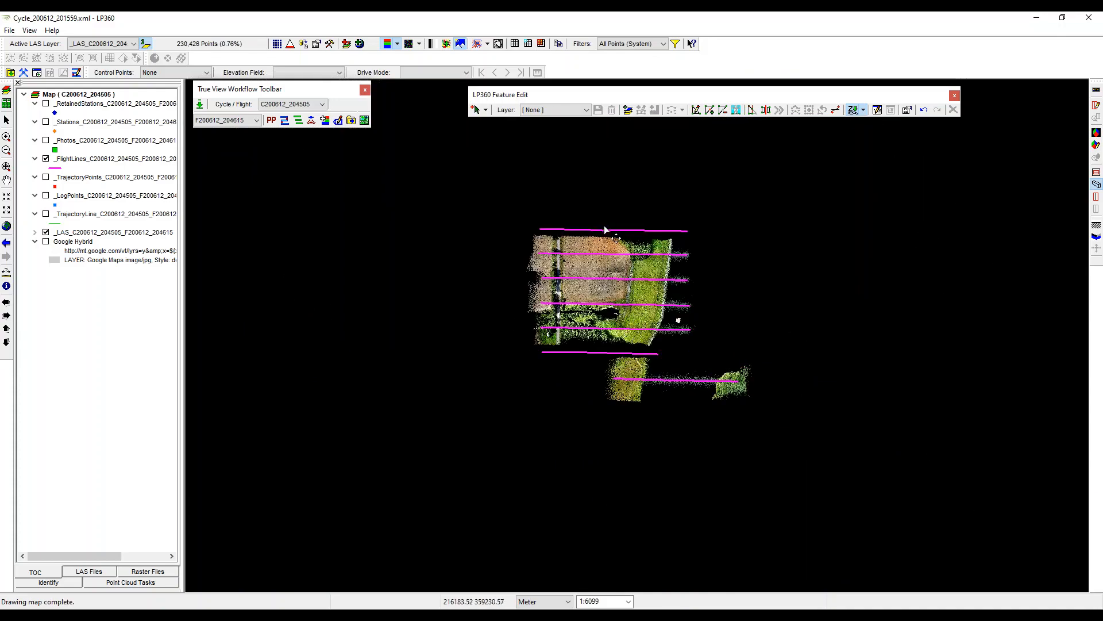
{"action": "scroll", "coordinate": [611, 259], "scroll_direction": "up", "scroll_amount": 2}
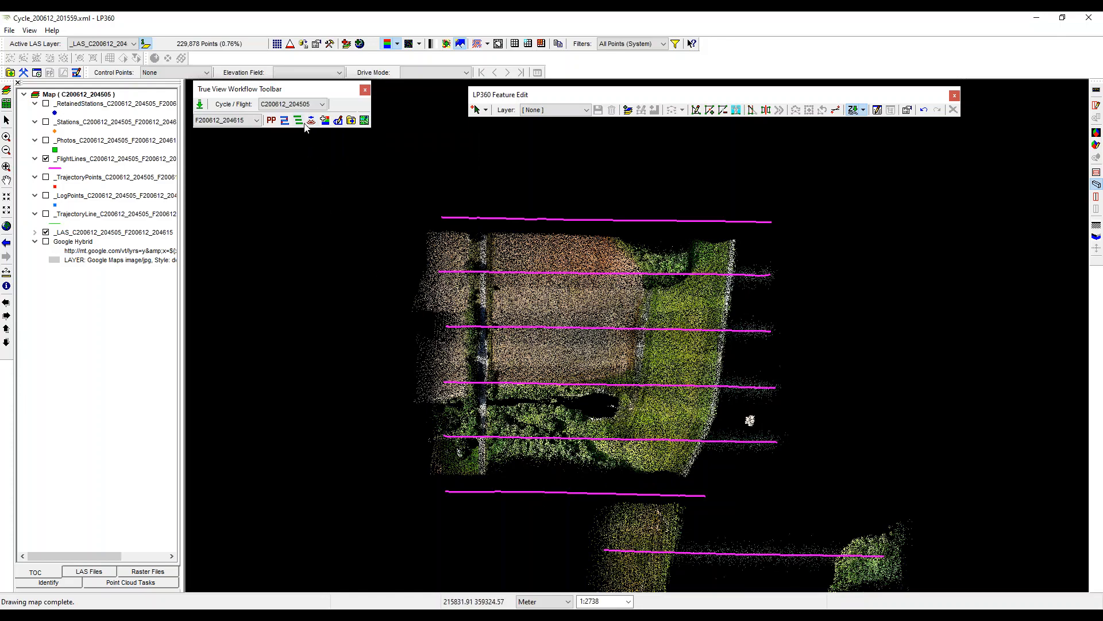
{"action": "scroll", "coordinate": [523, 478], "scroll_direction": "up", "scroll_amount": 2}
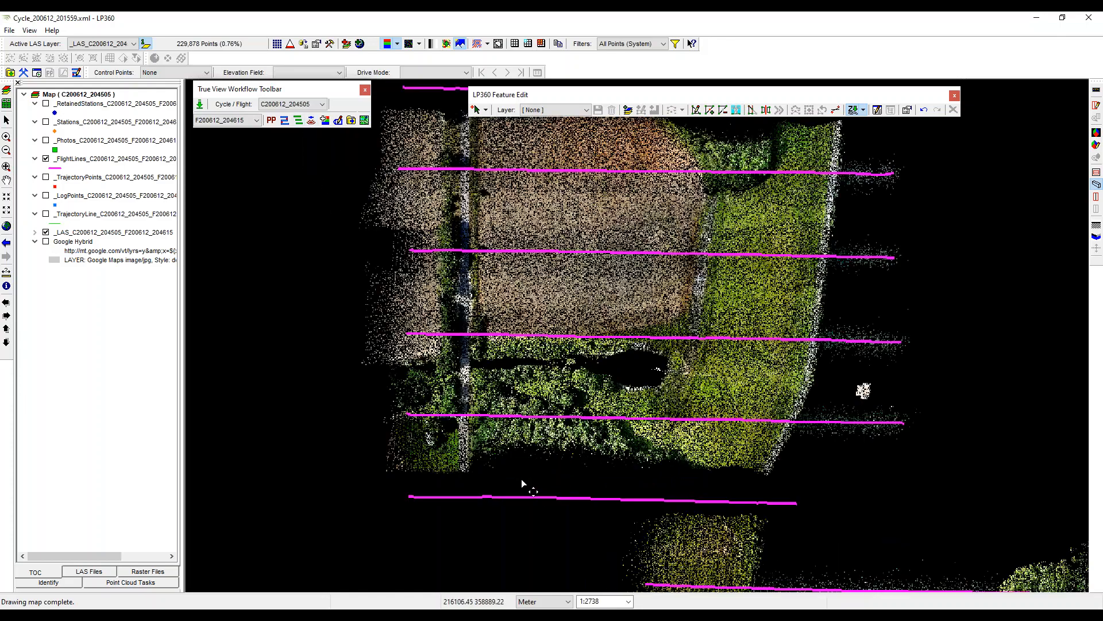
- Color the LAS points by flight line and compare the covered lines with the list of LAS files
{"action": "left_click", "coordinate": [397, 44]}
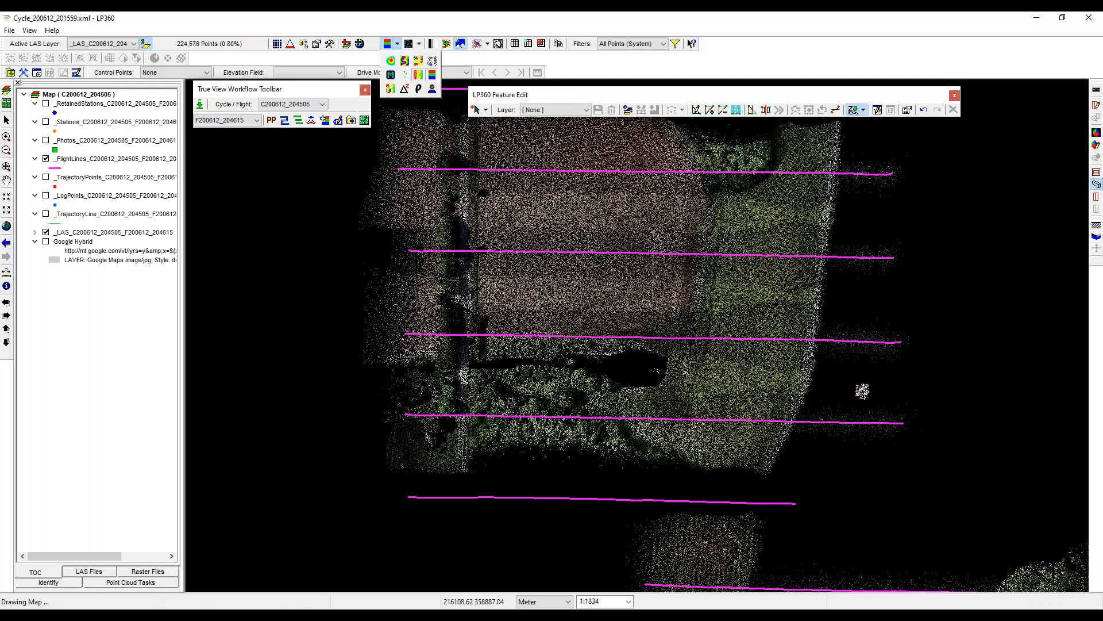
{"action": "left_click", "coordinate": [418, 75]}
{"action": "scroll", "coordinate": [700, 347], "scroll_direction": "down", "scroll_amount": 1}
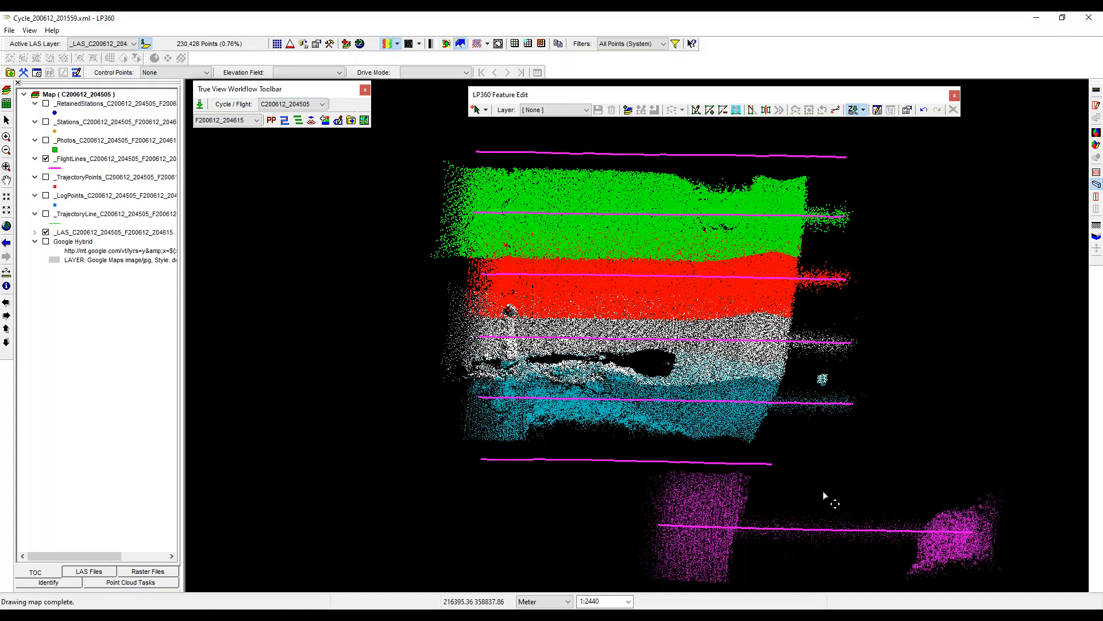
{"action": "scroll", "coordinate": [824, 496], "scroll_direction": "down", "scroll_amount": 1}
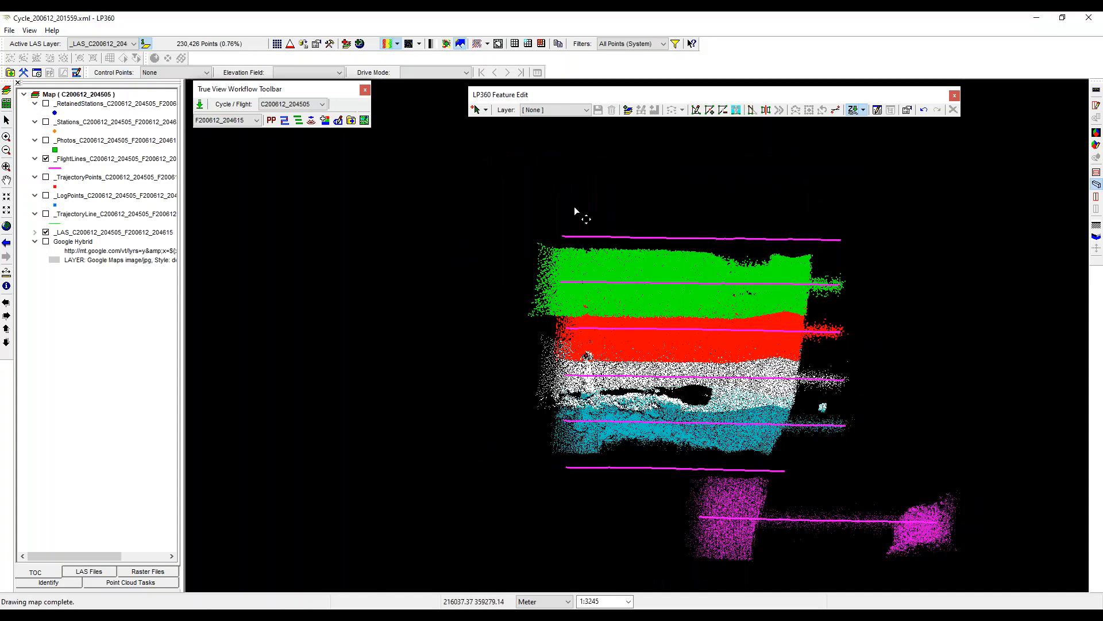
{"action": "scroll", "coordinate": [634, 449], "scroll_direction": "up", "scroll_amount": 1}
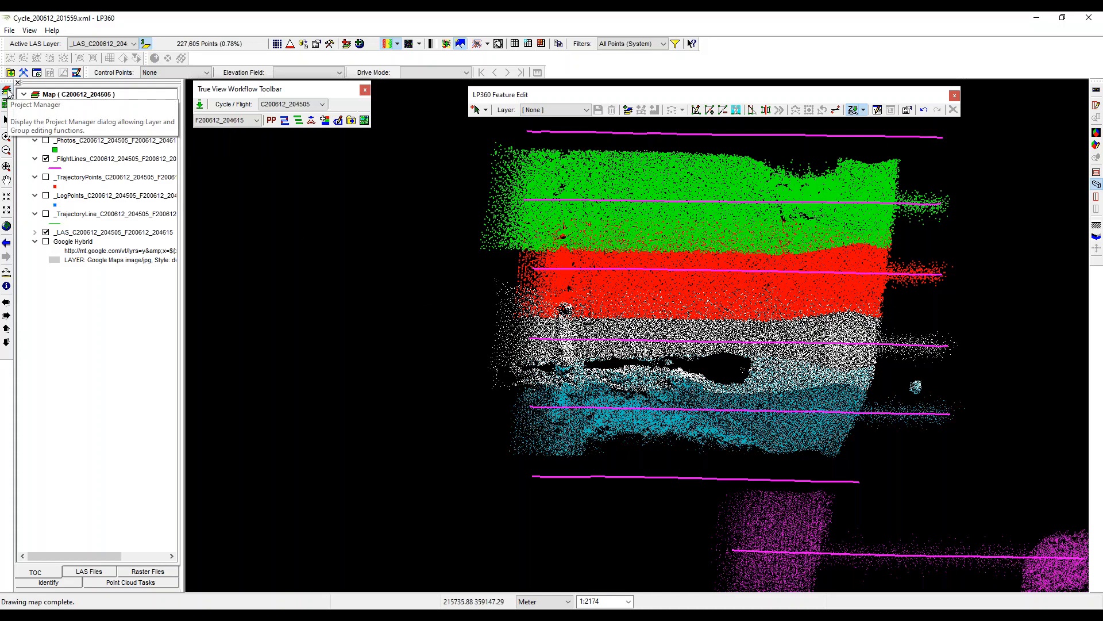
{"action": "scroll", "coordinate": [736, 379], "scroll_direction": "down", "scroll_amount": 1}
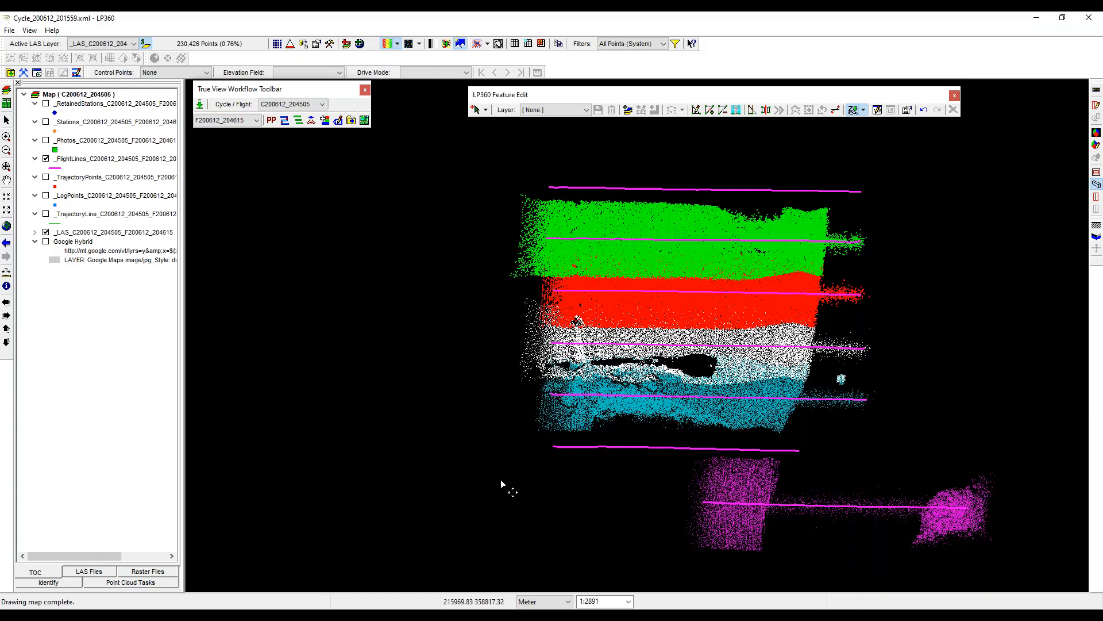
{"action": "left_click", "coordinate": [96, 570]}
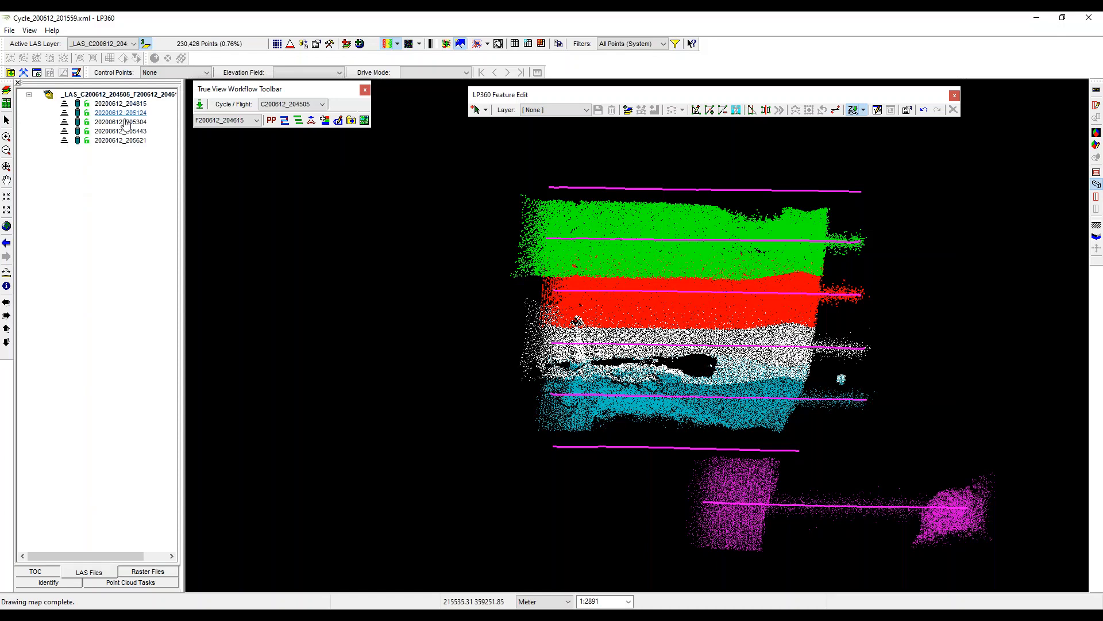
{"action": "left_click", "coordinate": [57, 572]}
- View the Geocode LIDAR settings and make _FlightLines_C200612_204505_F200612_204615 the feature edit layer
{"action": "left_click", "coordinate": [311, 121]}
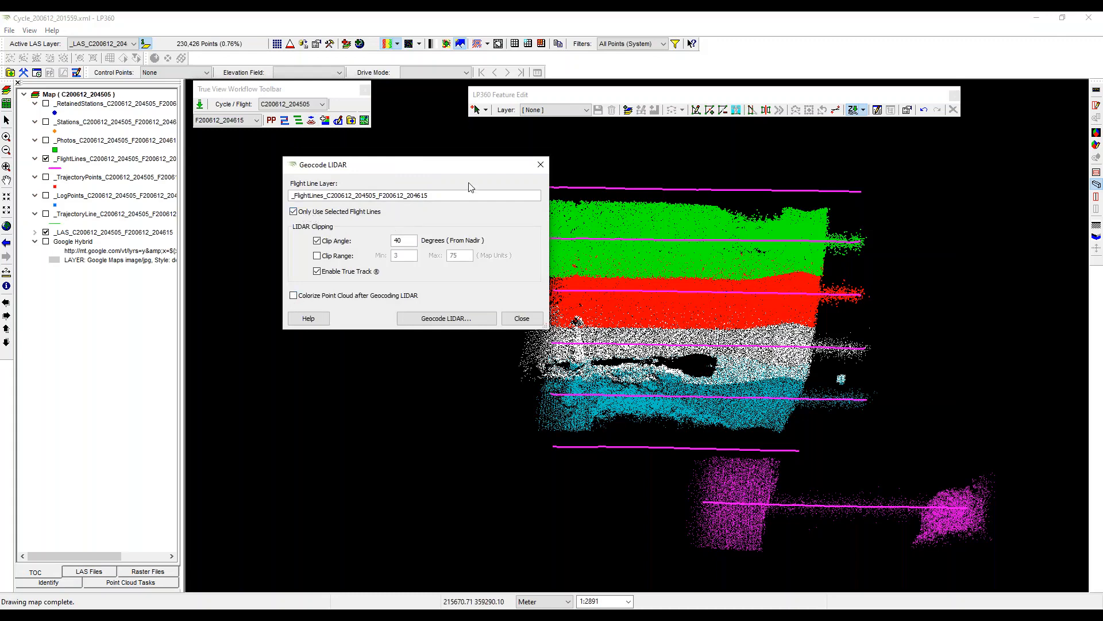
{"action": "left_click", "coordinate": [538, 320]}
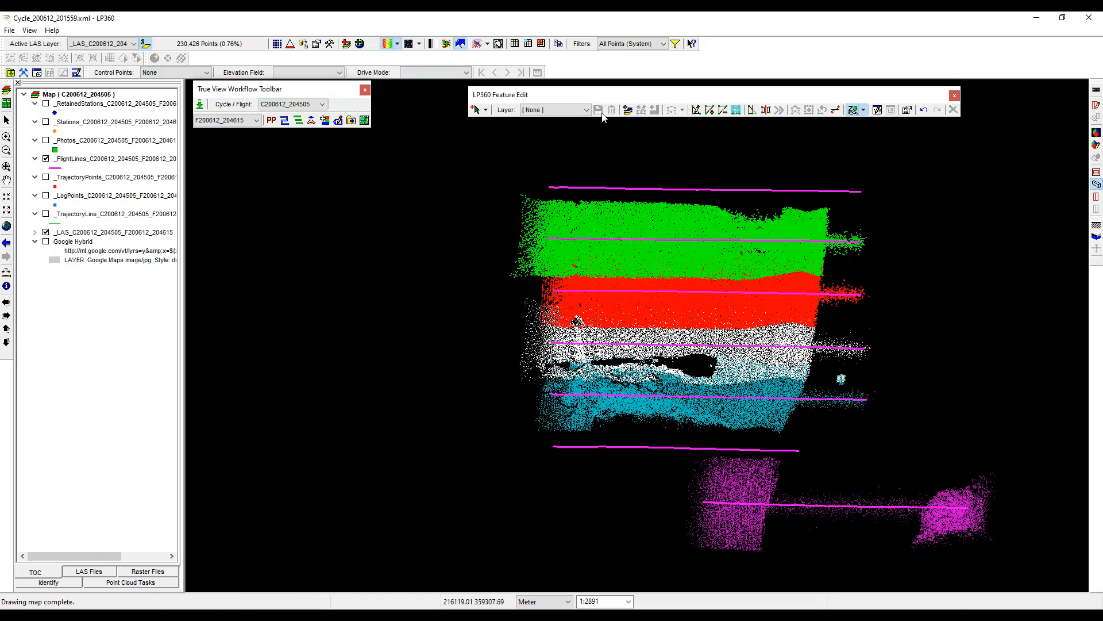
{"action": "left_click", "coordinate": [580, 110]}
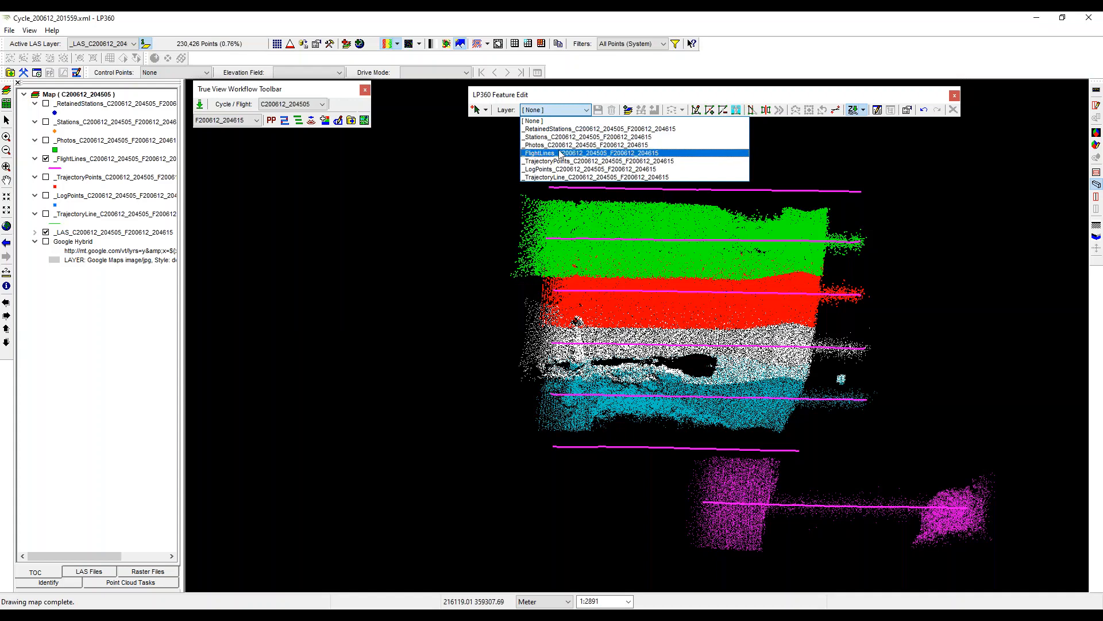
{"action": "left_click", "coordinate": [560, 152]}
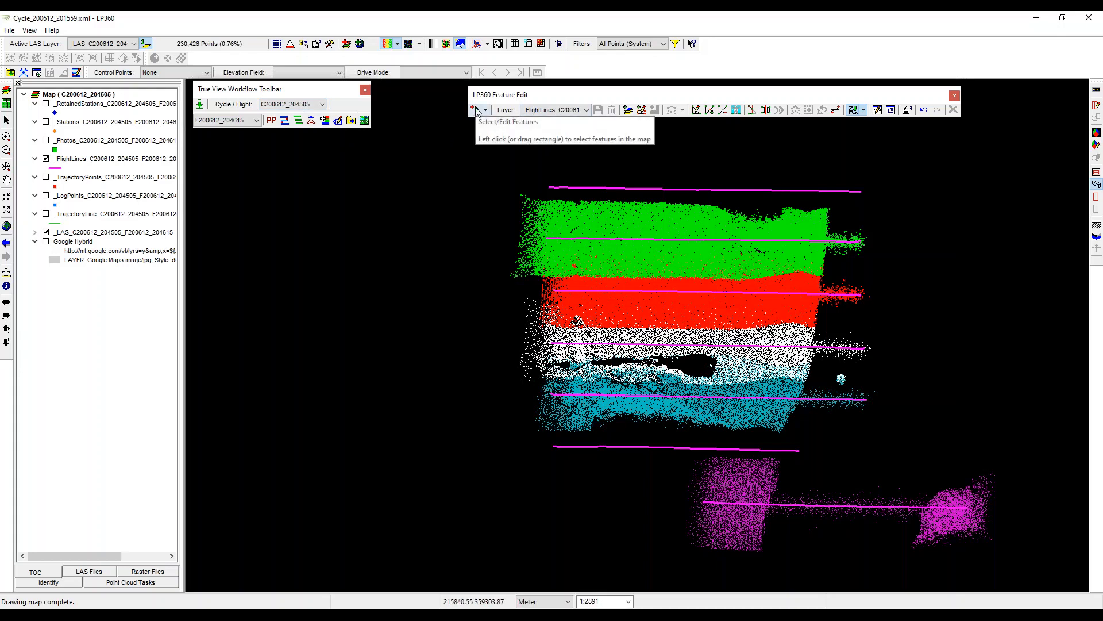
- Set Geocode LIDAR to only use selected flight lines without colorizing the point cloud, and close it without geocoding
{"action": "left_click", "coordinate": [311, 121]}
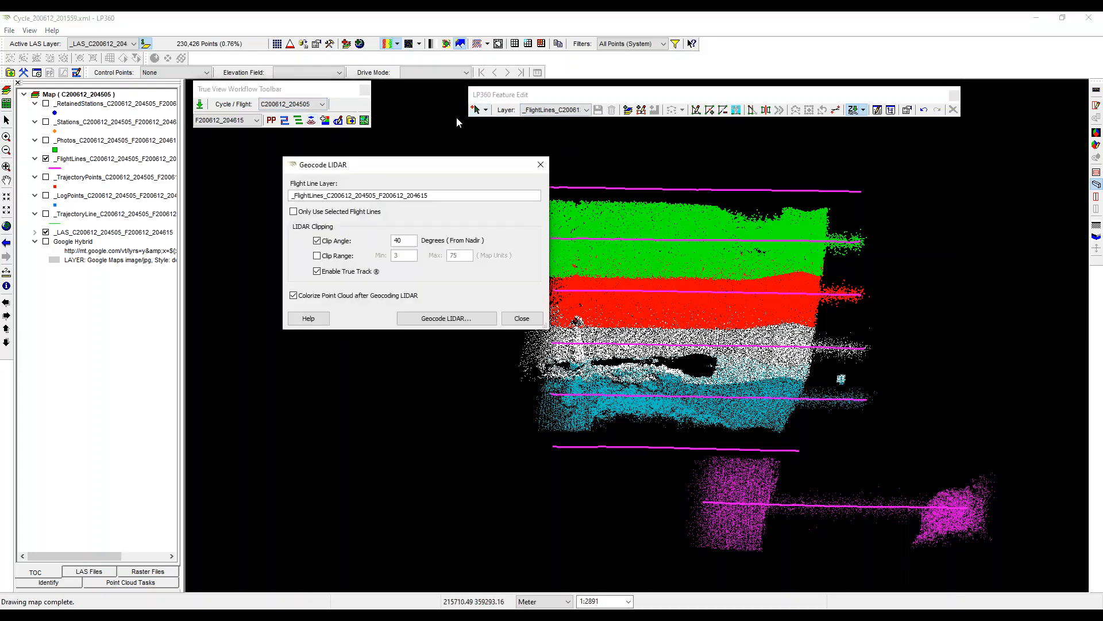
{"action": "left_click", "coordinate": [337, 213]}
{"action": "left_click", "coordinate": [295, 296]}
{"action": "left_click_drag", "start_coordinate": [396, 170], "coordinate": [330, 158]}
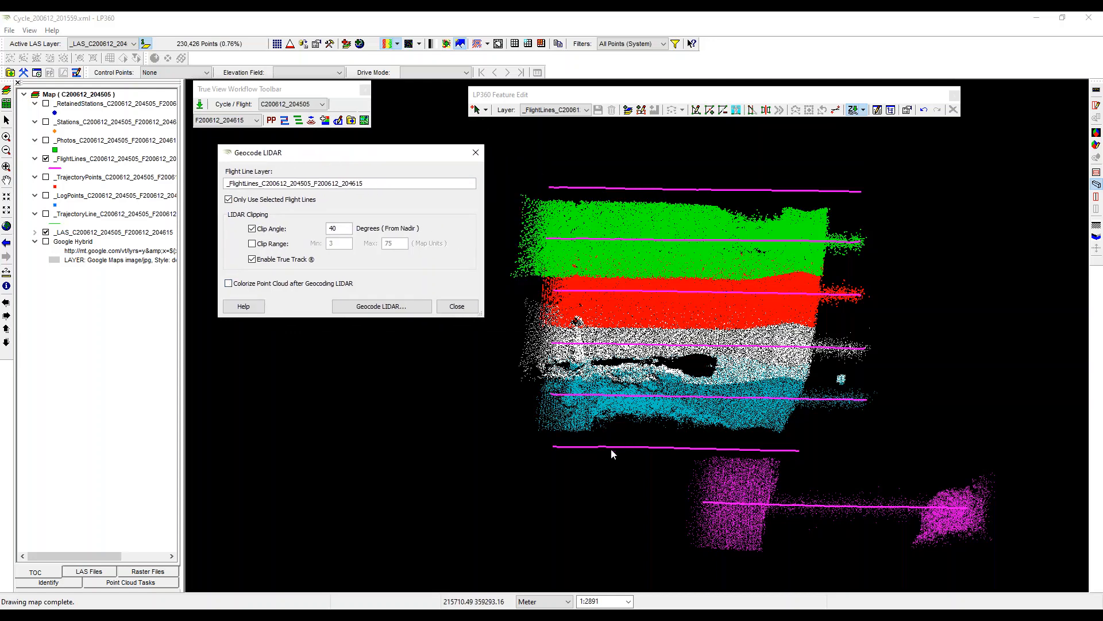
{"action": "left_click", "coordinate": [457, 306]}
- Select the topmost flight line in the _FlightLines layer
{"action": "left_click", "coordinate": [598, 188]}
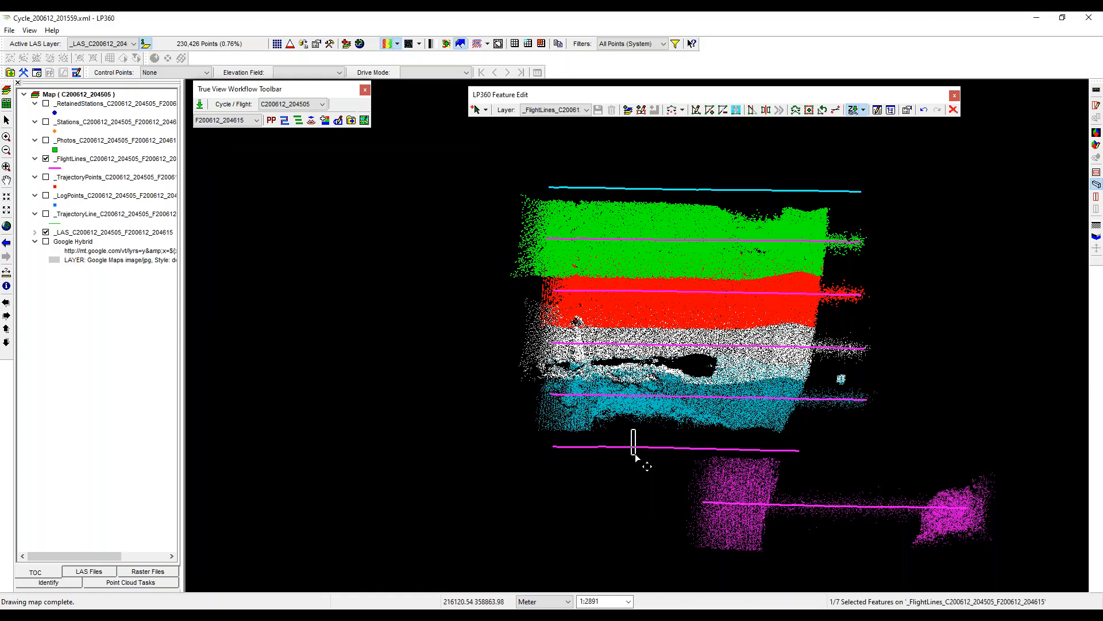
- Geocode LIDAR for only the two outer flight lines without point-cloud coverage, with a 40-degree clip angle and colorization turned off
{"action": "left_click", "coordinate": [635, 448]}
{"action": "left_click", "coordinate": [685, 189], "text": "shift"}
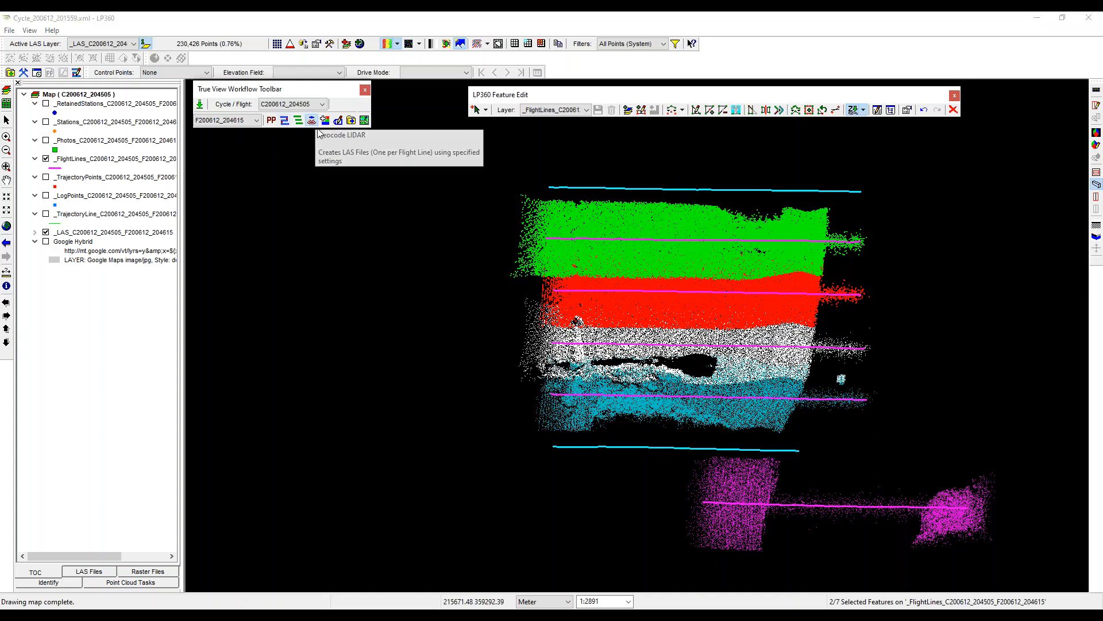
{"action": "left_click", "coordinate": [316, 122]}
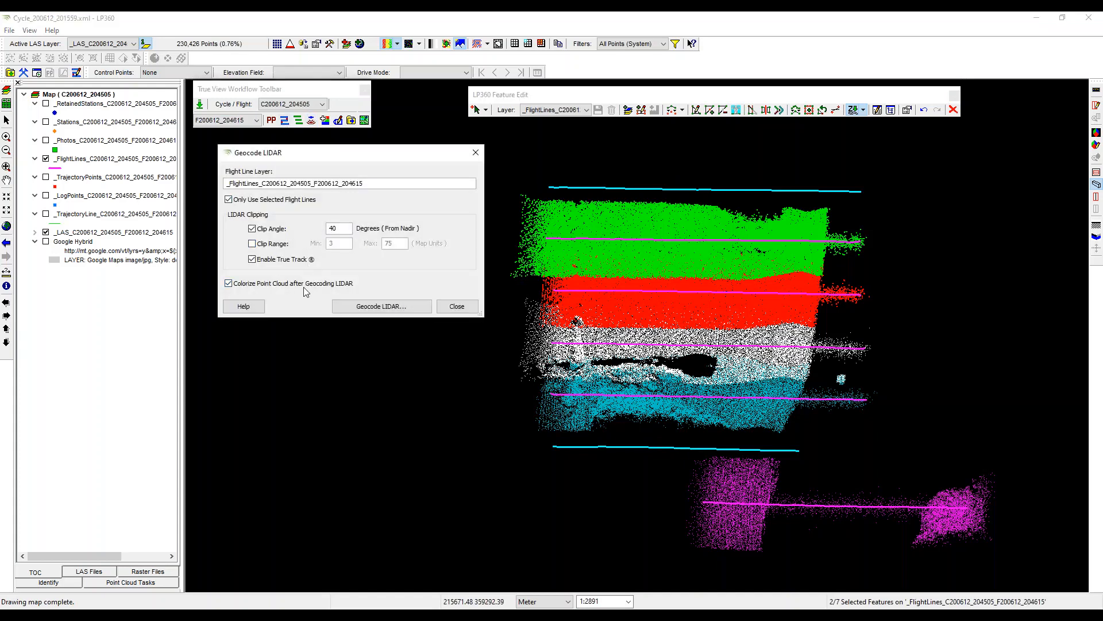
{"action": "left_click", "coordinate": [358, 307]}
{"action": "left_click", "coordinate": [355, 262]}
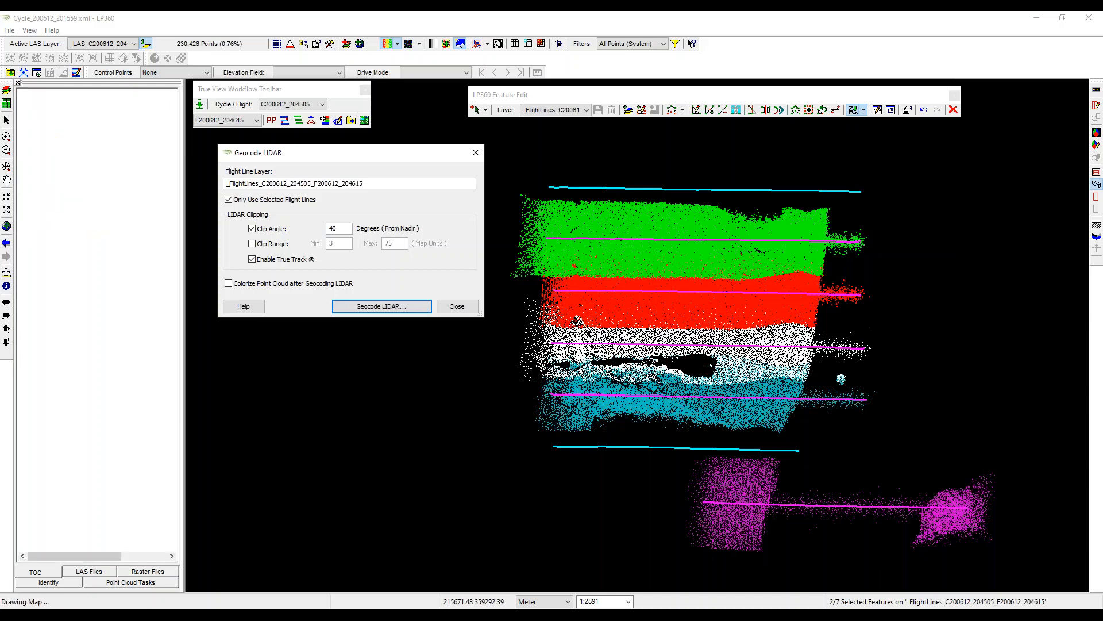
{"action": "left_click", "coordinate": [457, 306]}
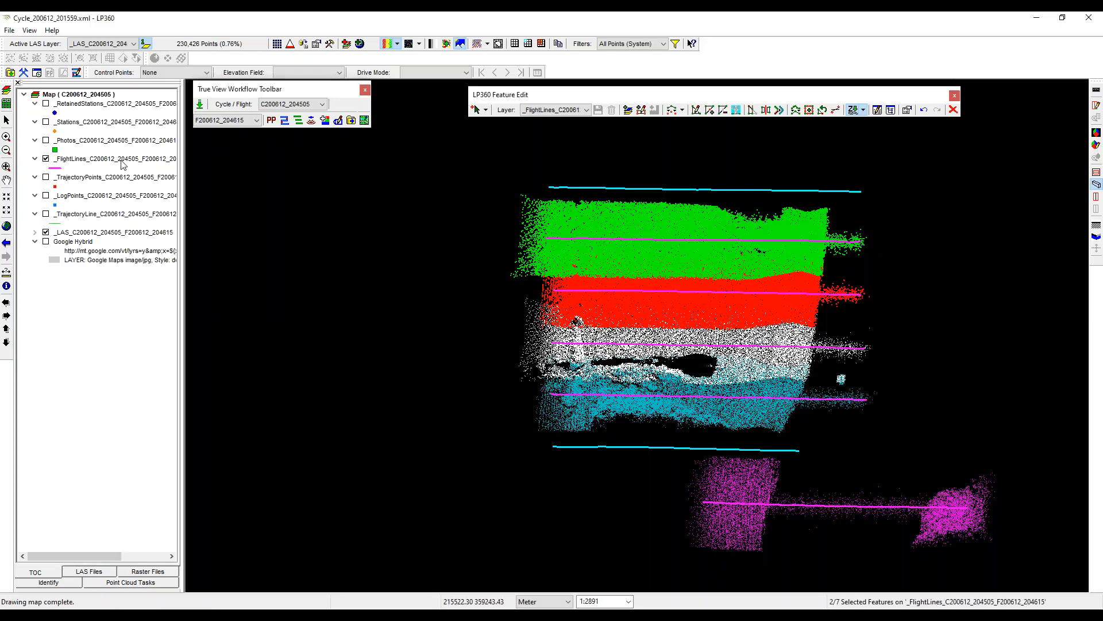
- Show the trajectory points instead of the flight lines, and create a flight line from the first and last points of the northernmost pass
{"action": "left_click", "coordinate": [47, 177]}
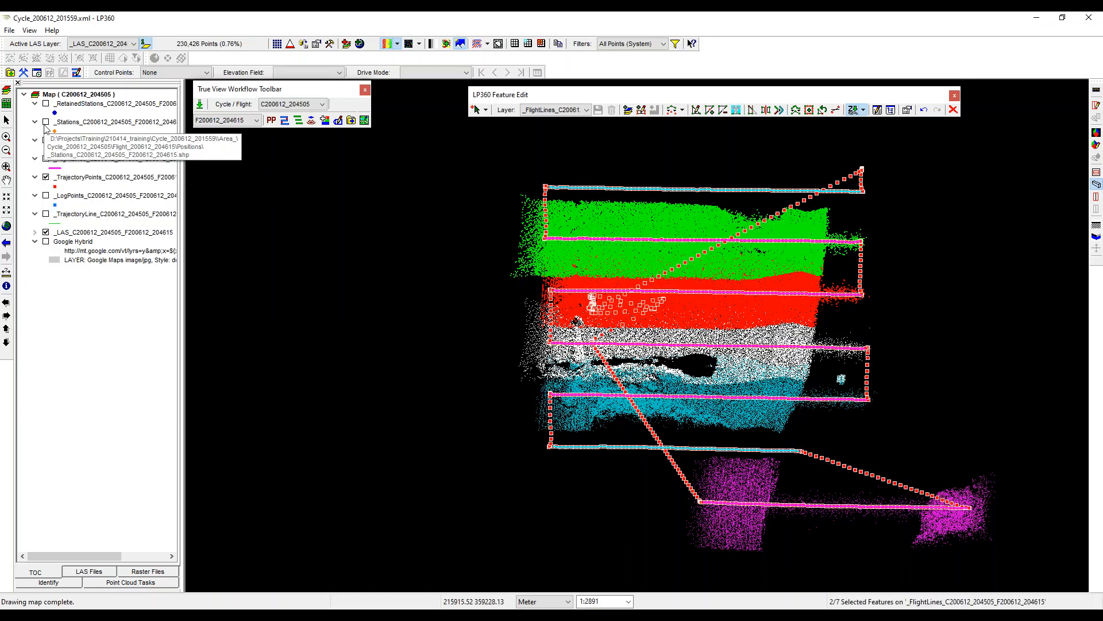
{"action": "left_click", "coordinate": [46, 160]}
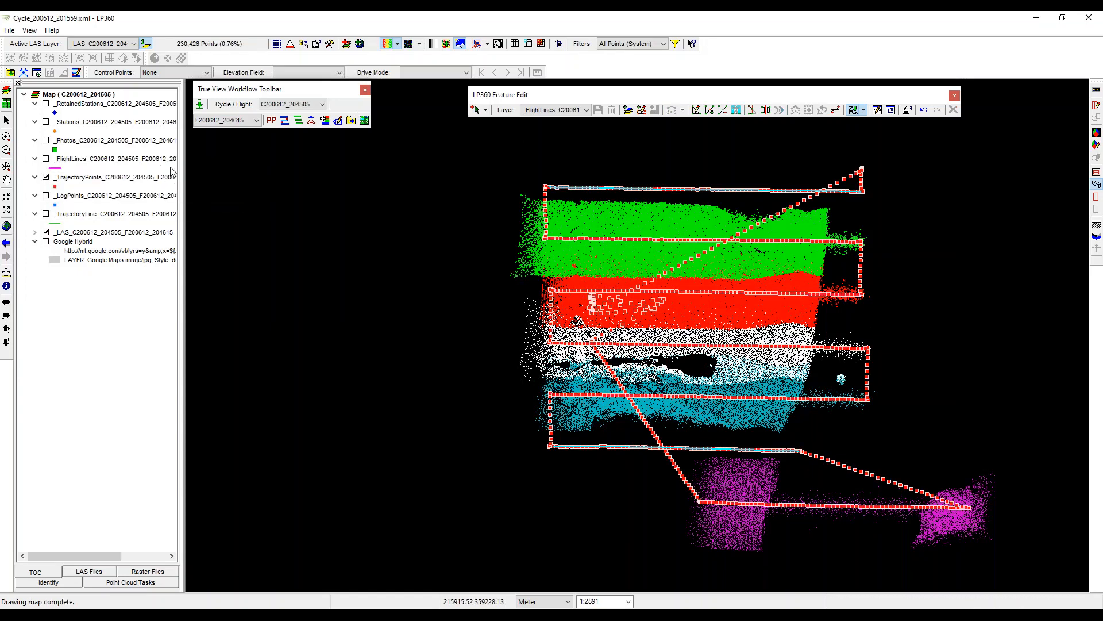
{"action": "scroll", "coordinate": [563, 167], "scroll_direction": "up", "scroll_amount": 3}
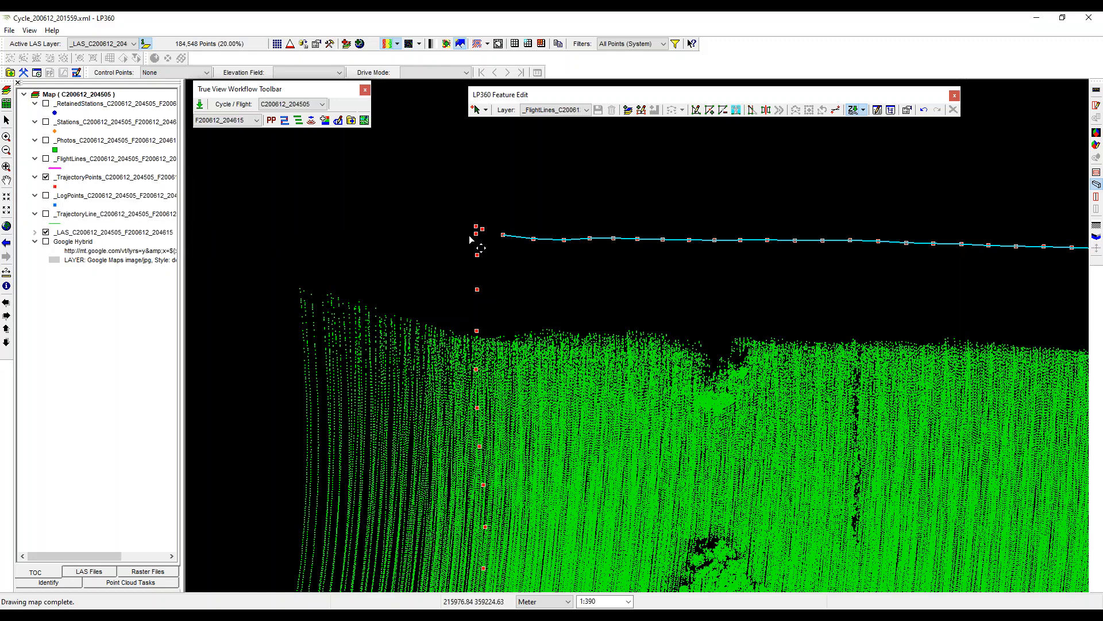
{"action": "left_click", "coordinate": [503, 236]}
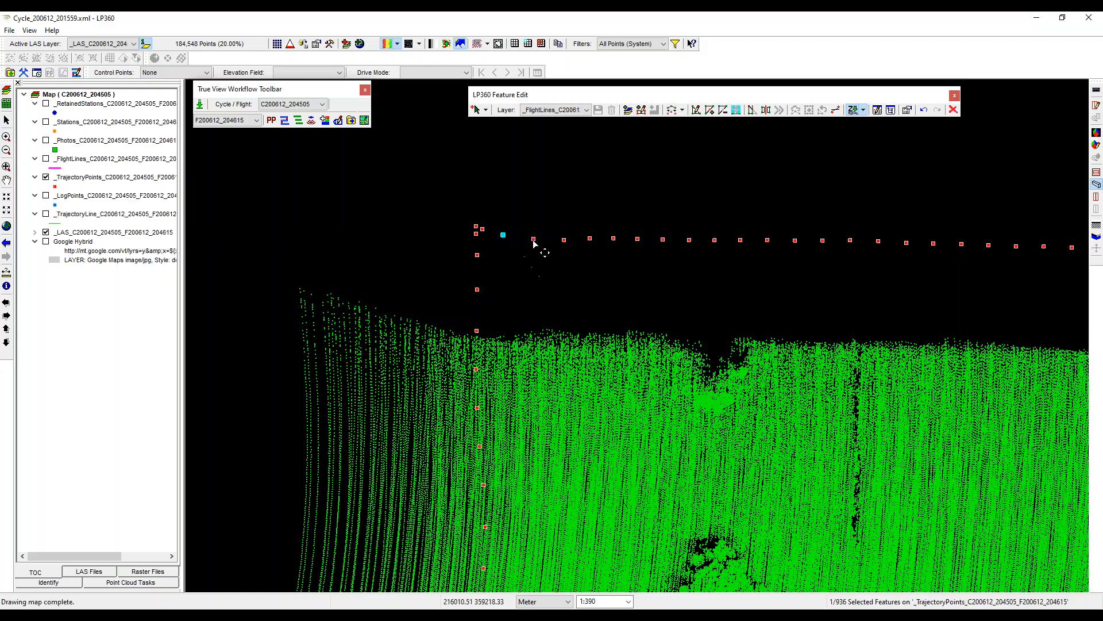
{"action": "scroll", "coordinate": [573, 249], "scroll_direction": "down", "scroll_amount": 2}
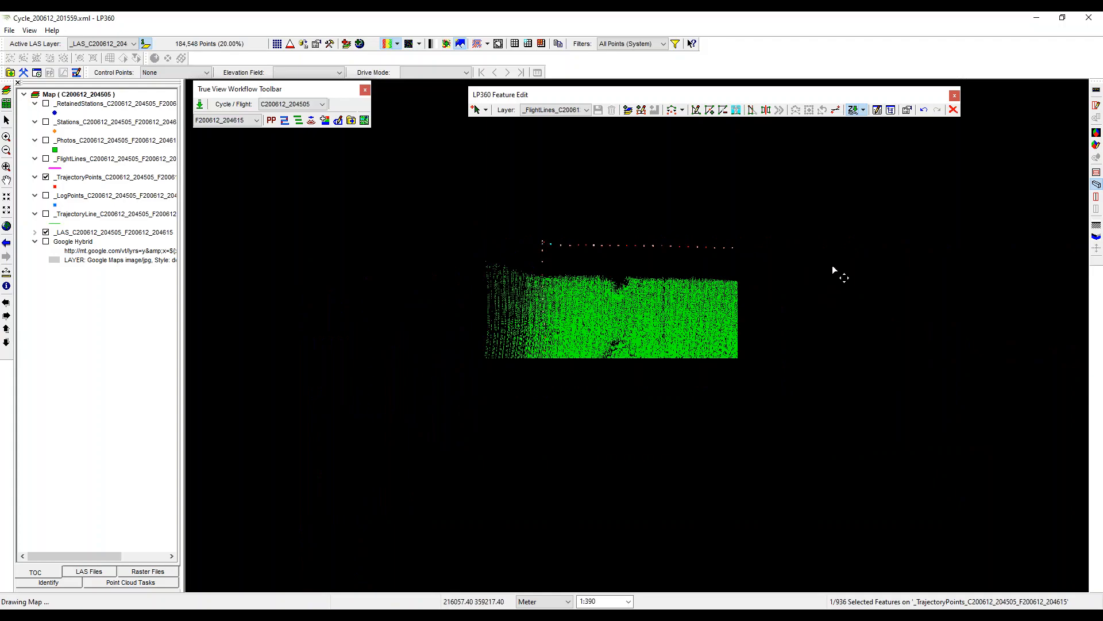
{"action": "middle_click_drag", "start_coordinate": [992, 292], "coordinate": [603, 331]}
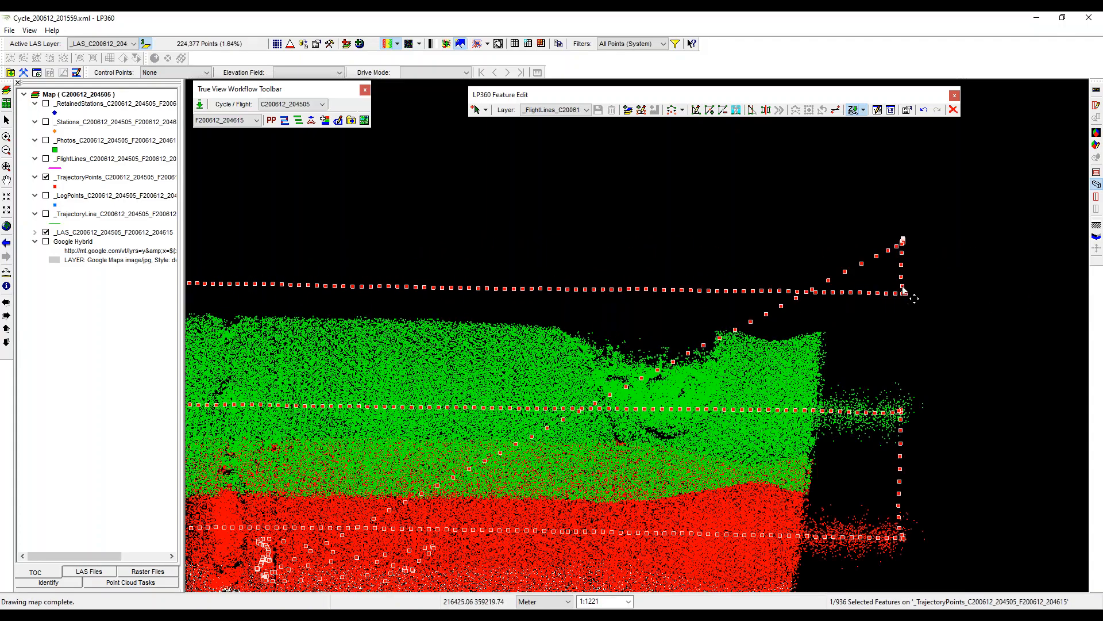
{"action": "left_click", "coordinate": [895, 293], "text": "shift"}
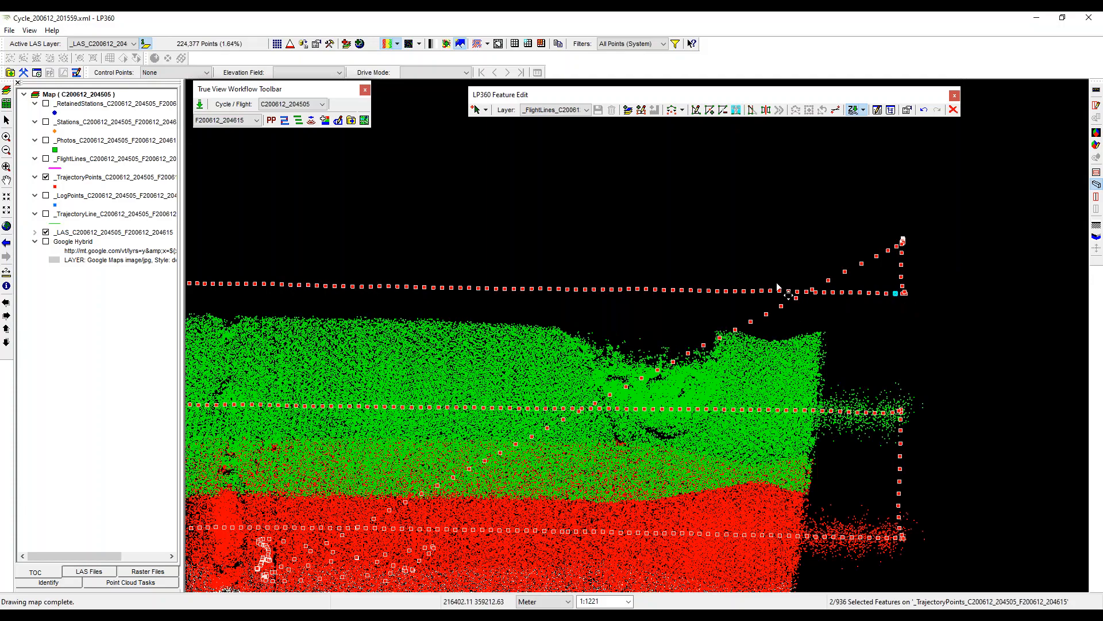
{"action": "left_click", "coordinate": [76, 72]}
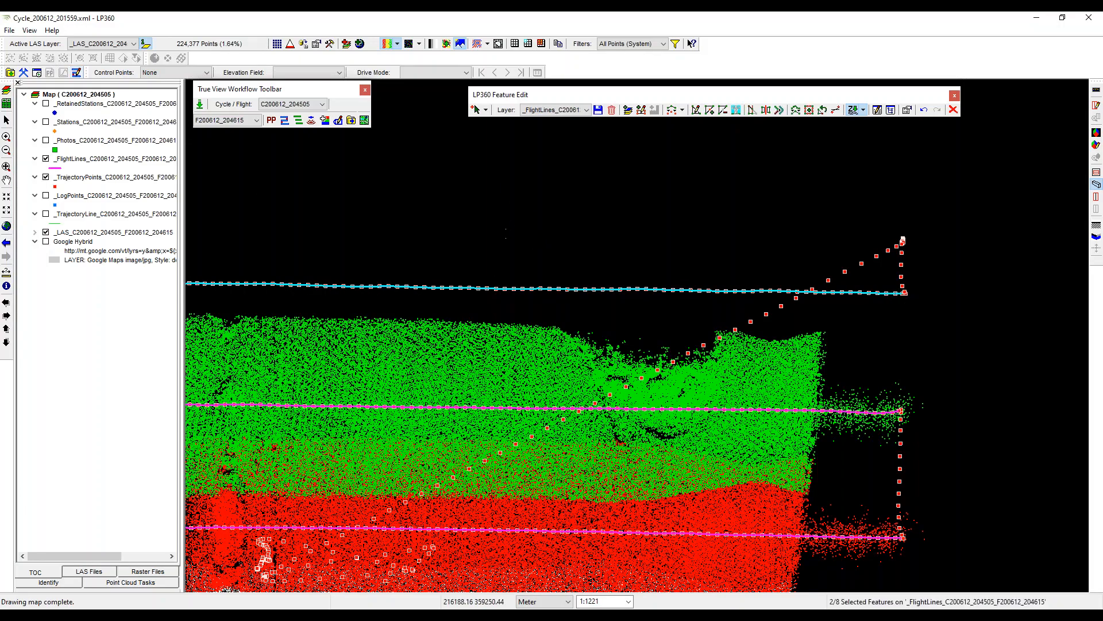
- Select trajectory point 294 at the western end of the pass just below the teal swath
{"action": "middle_click_drag", "start_coordinate": [487, 418], "coordinate": [621, 321]}
{"action": "middle_click_drag", "start_coordinate": [517, 391], "coordinate": [539, 226]}
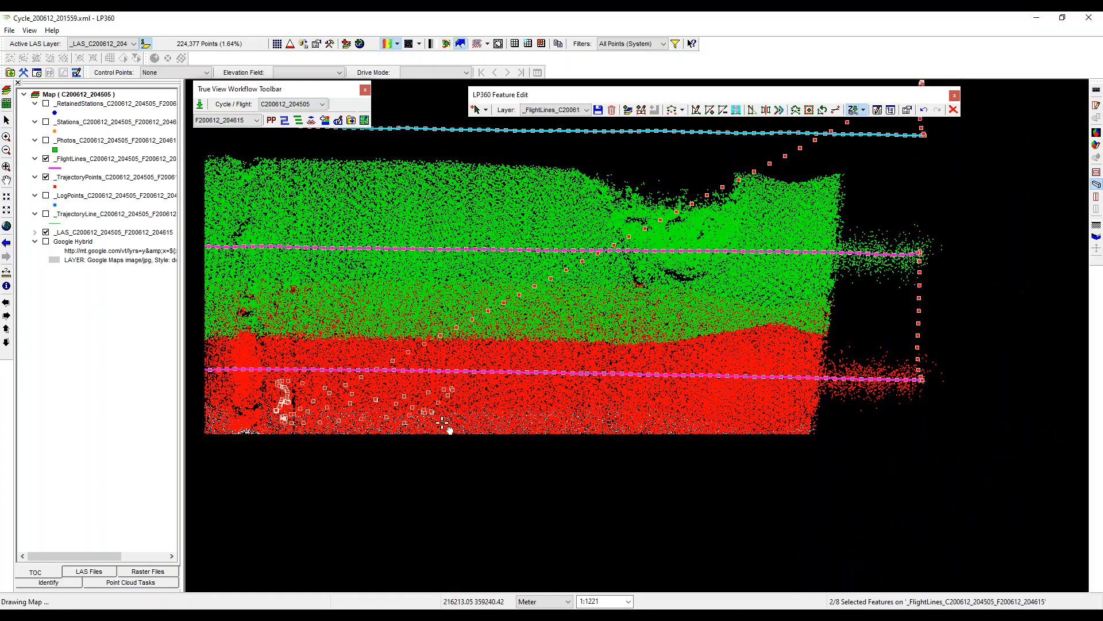
{"action": "middle_click_drag", "start_coordinate": [368, 452], "coordinate": [669, 139]}
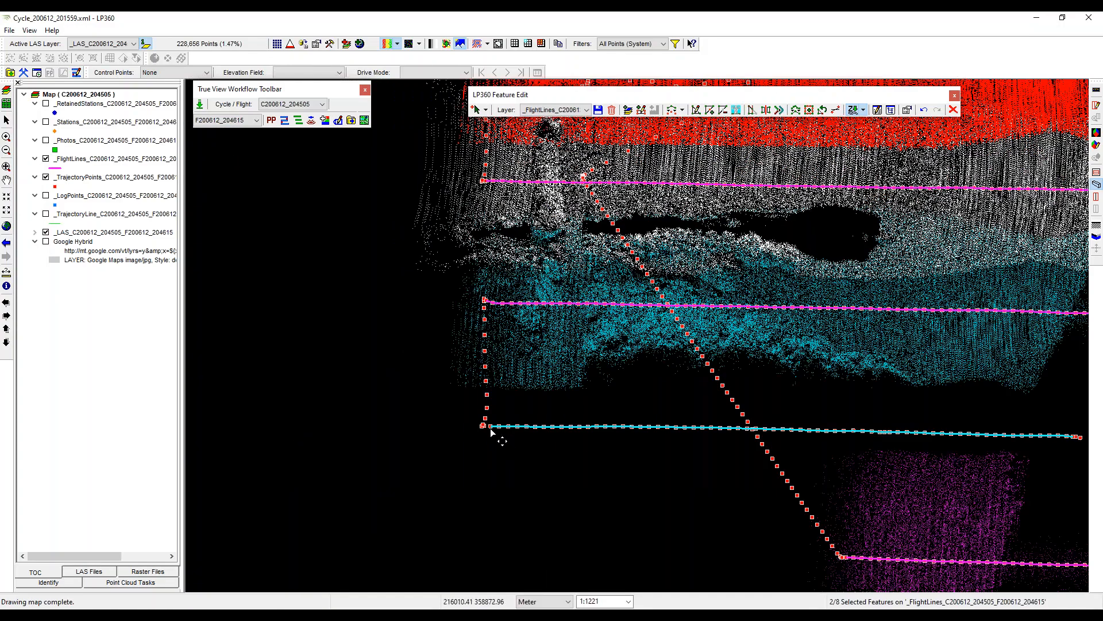
{"action": "left_click", "coordinate": [490, 431]}
{"action": "left_click", "coordinate": [490, 431]}
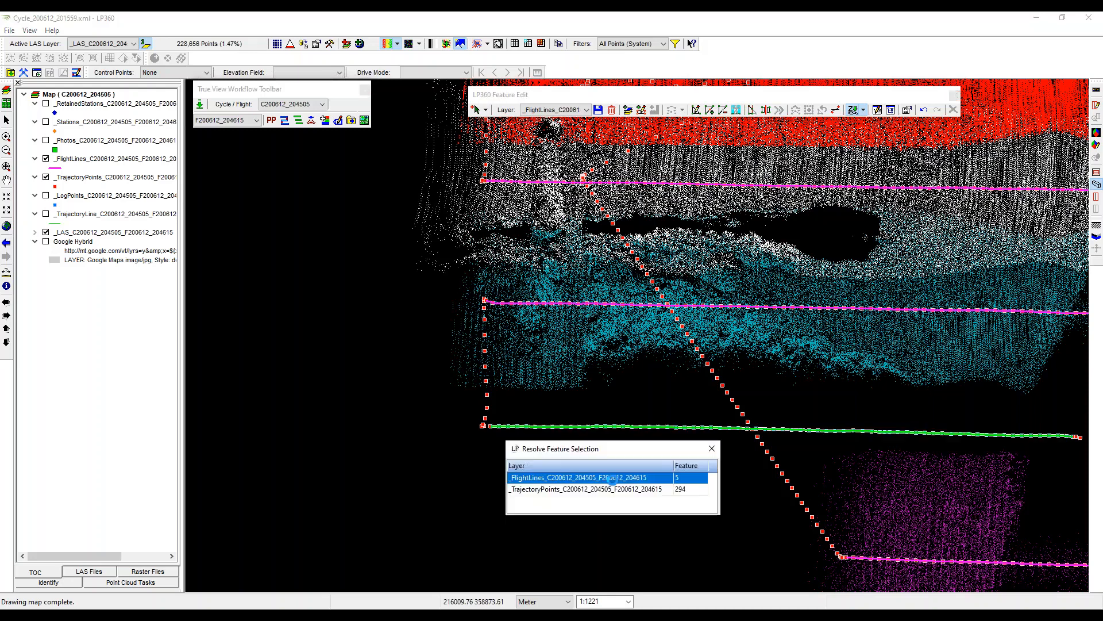
{"action": "left_click", "coordinate": [549, 489]}
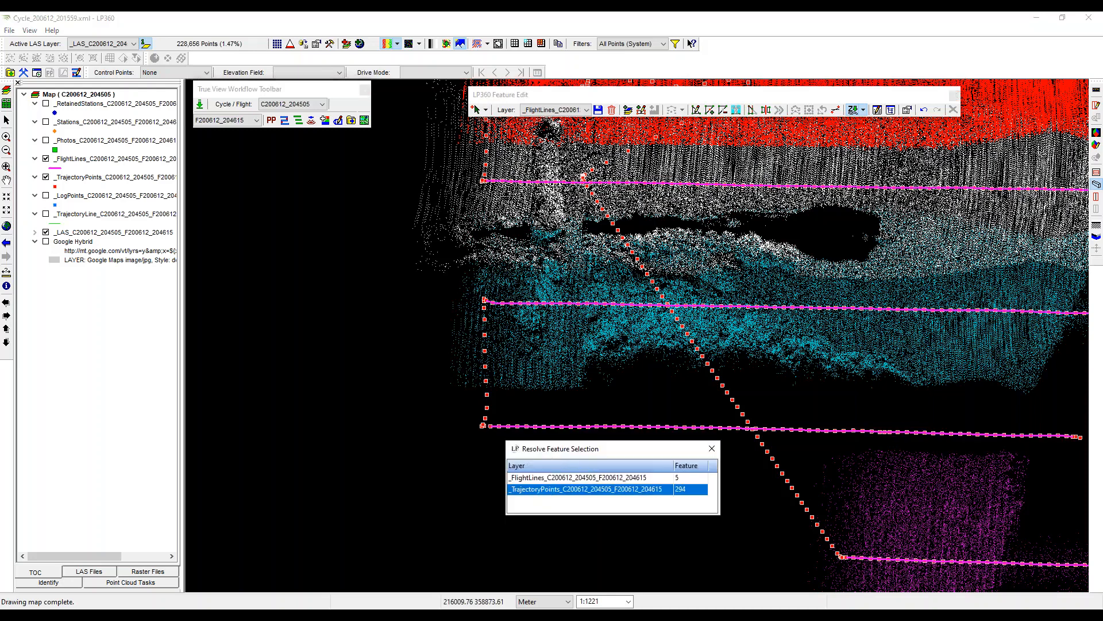
{"action": "right_click", "coordinate": [684, 484]}
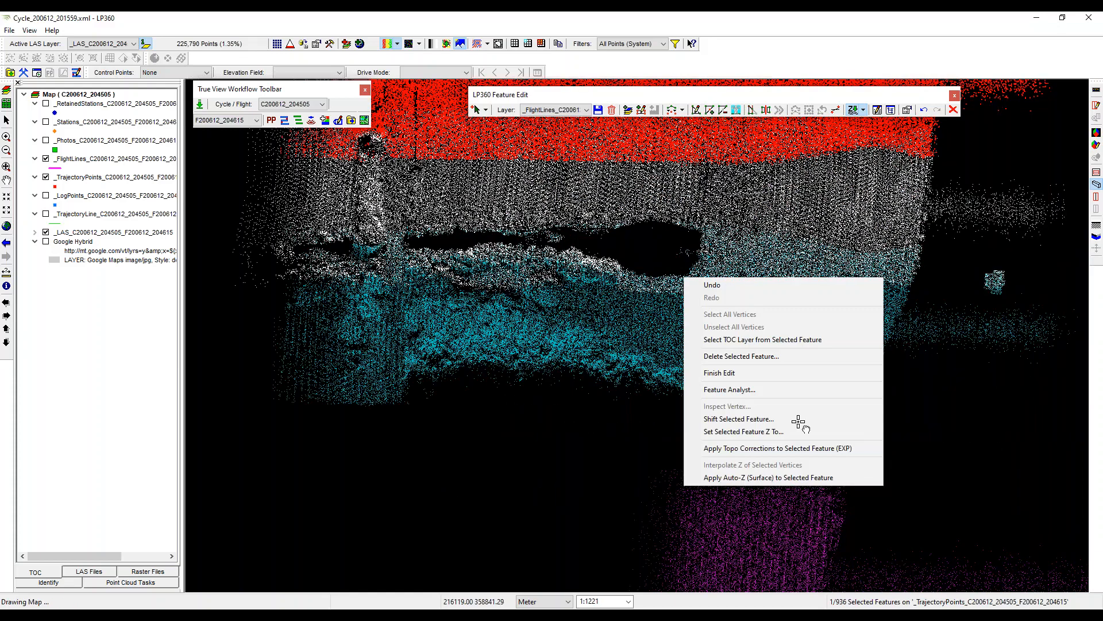
{"action": "left_click", "coordinate": [929, 371]}
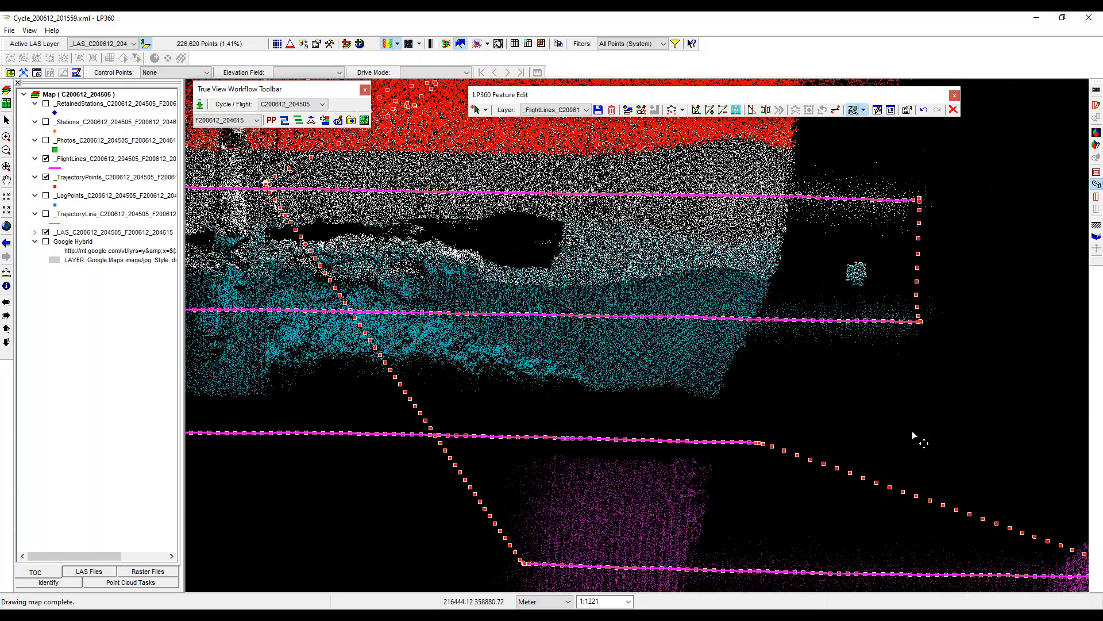
- Select trajectory point 227 at the eastern end of the same pass and try to create a flight line from it
{"action": "left_click", "coordinate": [755, 443]}
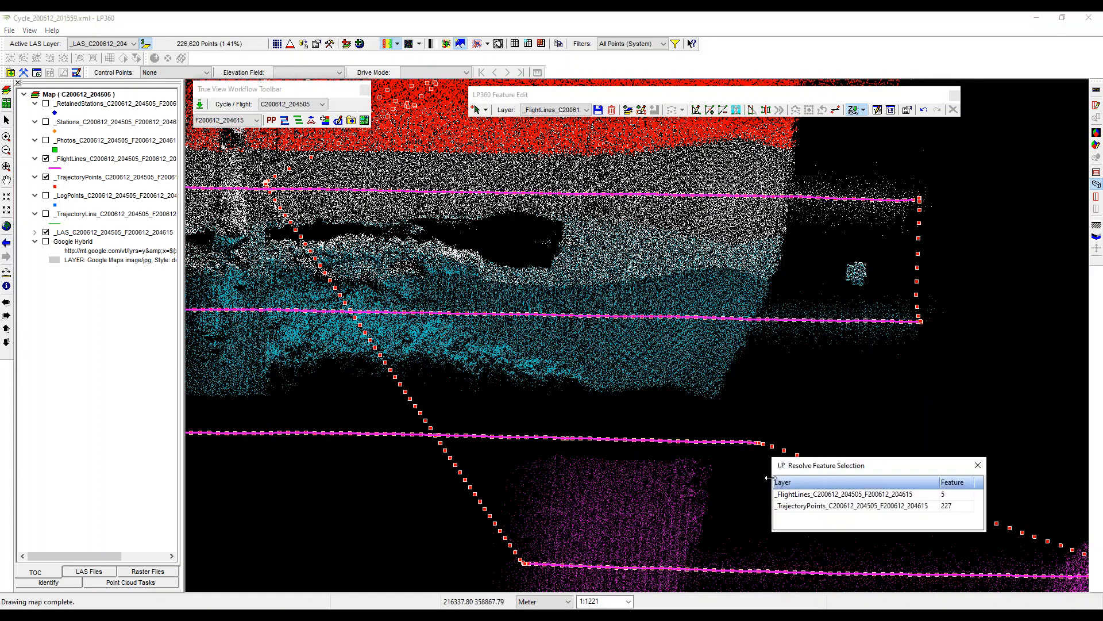
{"action": "left_click", "coordinate": [788, 505]}
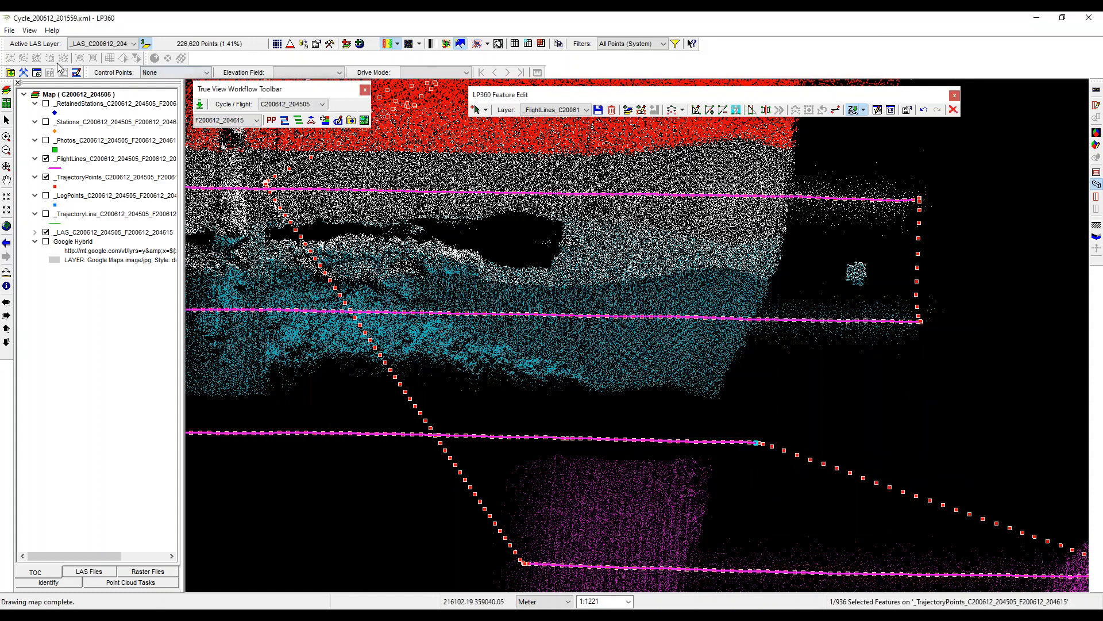
{"action": "left_click", "coordinate": [78, 73]}
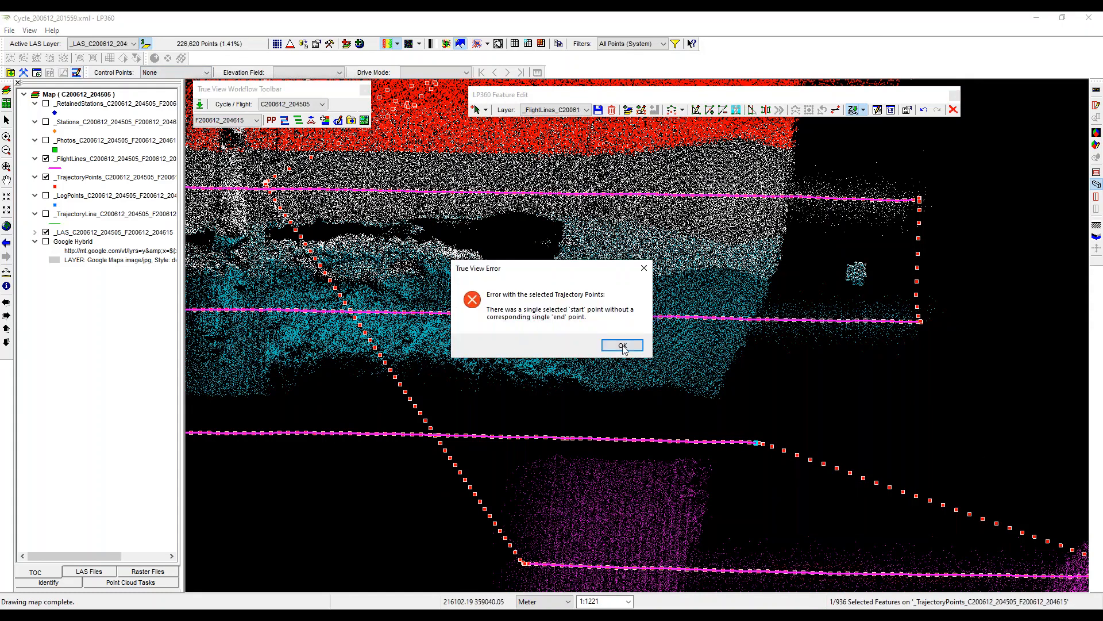
{"action": "left_click", "coordinate": [622, 346]}
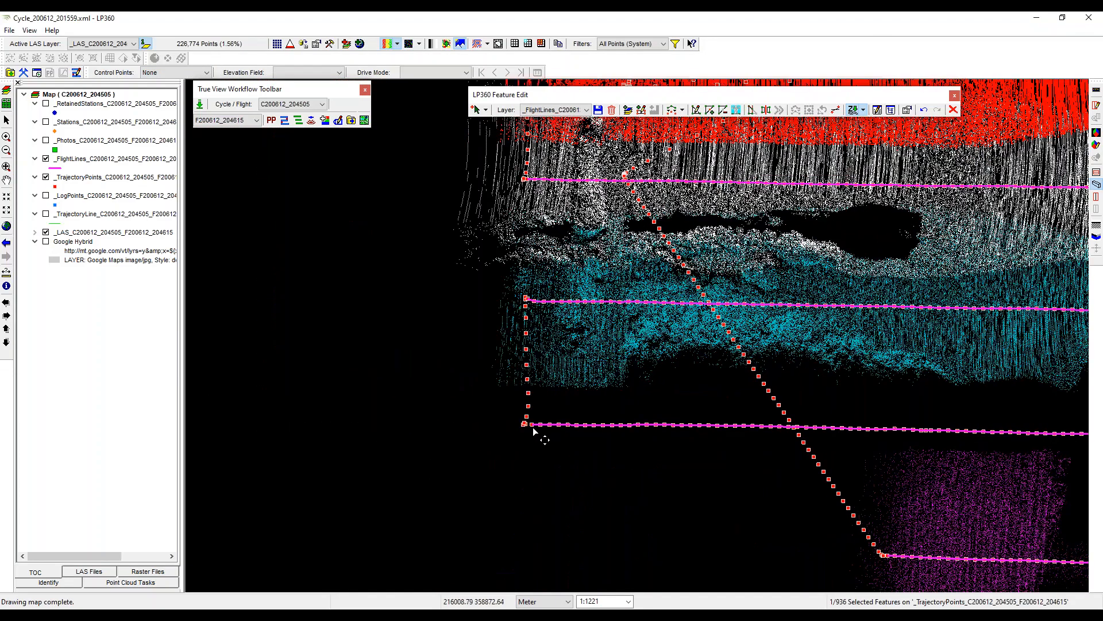
- Add trajectory point 294 at the pass's western end to the selection and create a flight line between the two selected points
{"action": "left_click", "coordinate": [532, 426]}
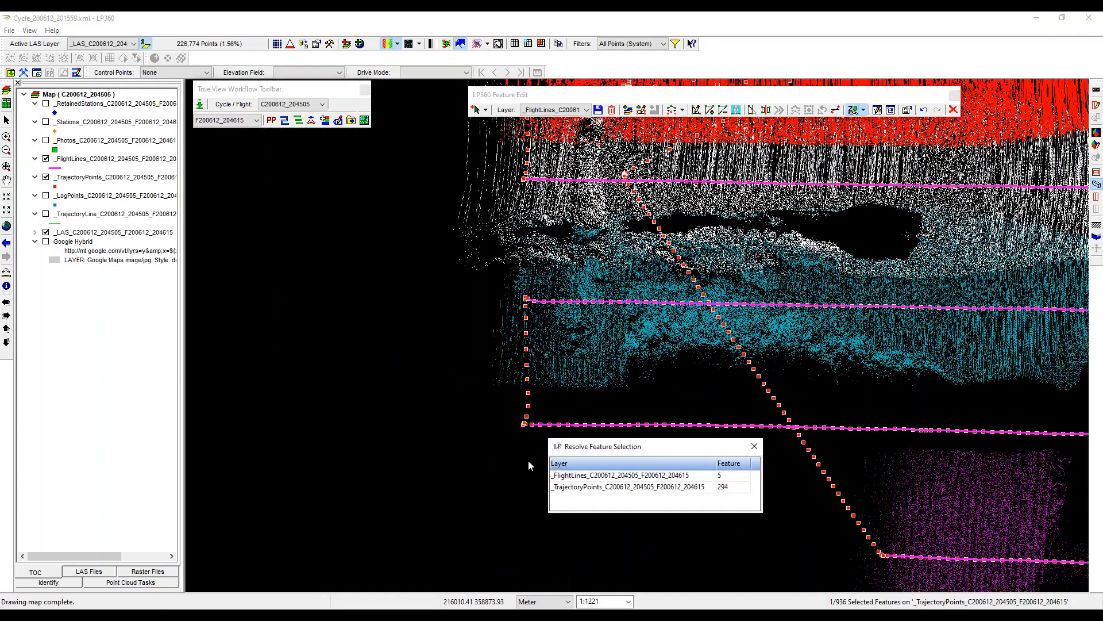
{"action": "left_click", "coordinate": [567, 488]}
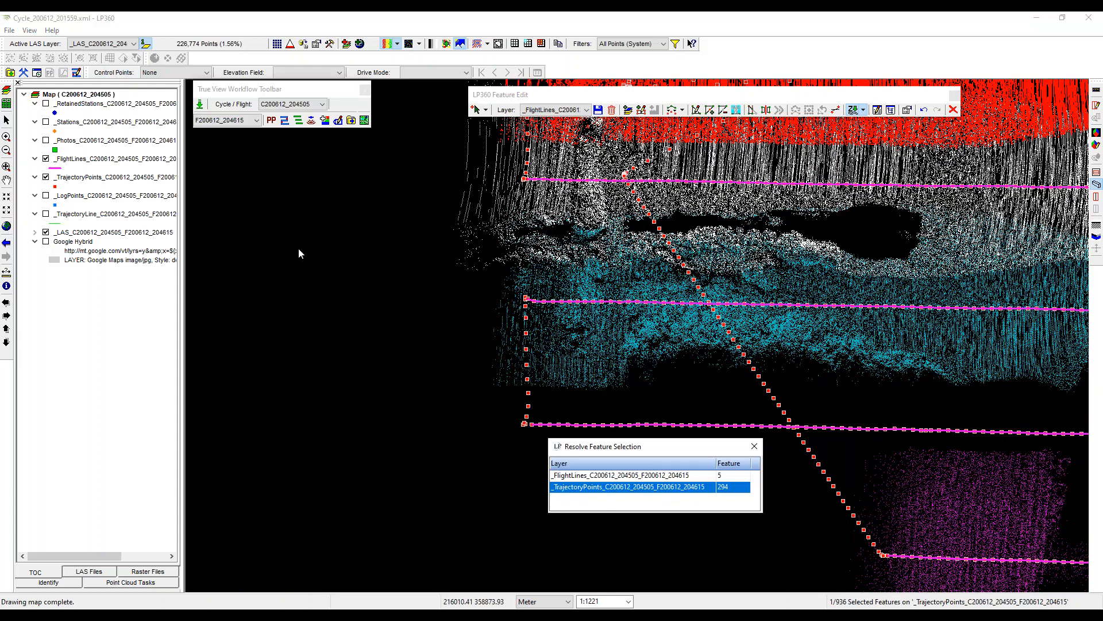
{"action": "left_click", "coordinate": [574, 474]}
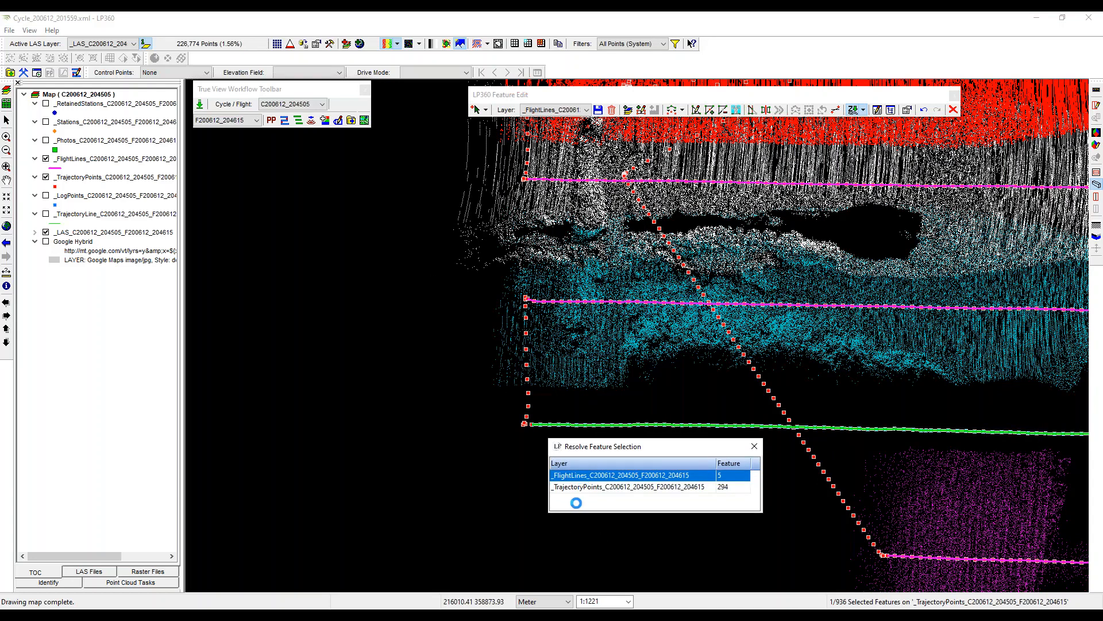
{"action": "left_click", "coordinate": [574, 487]}
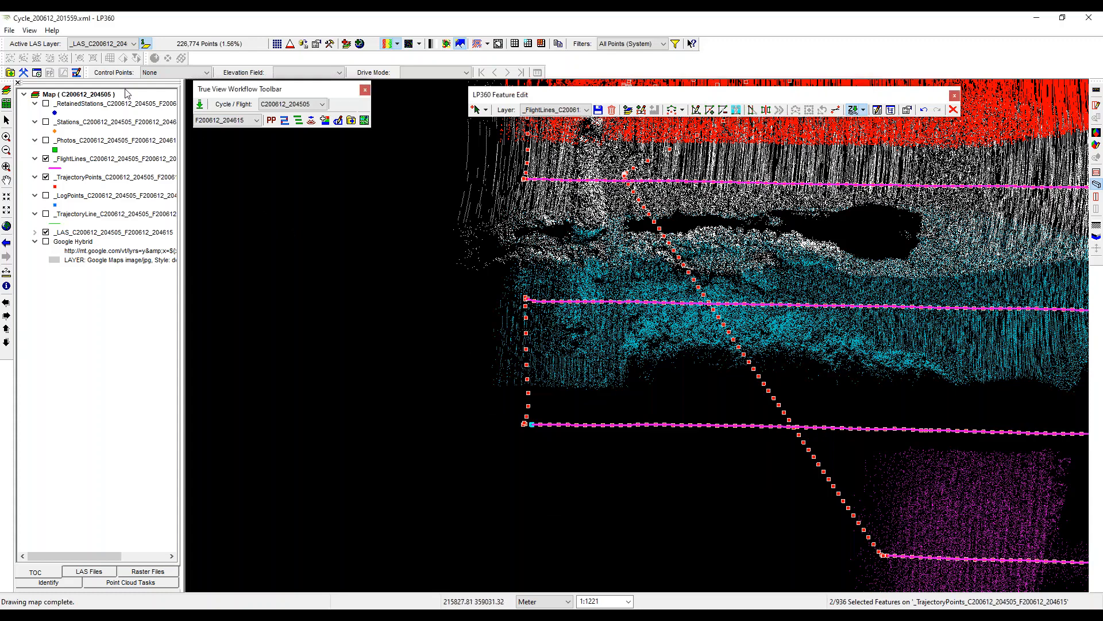
{"action": "left_click", "coordinate": [76, 75]}
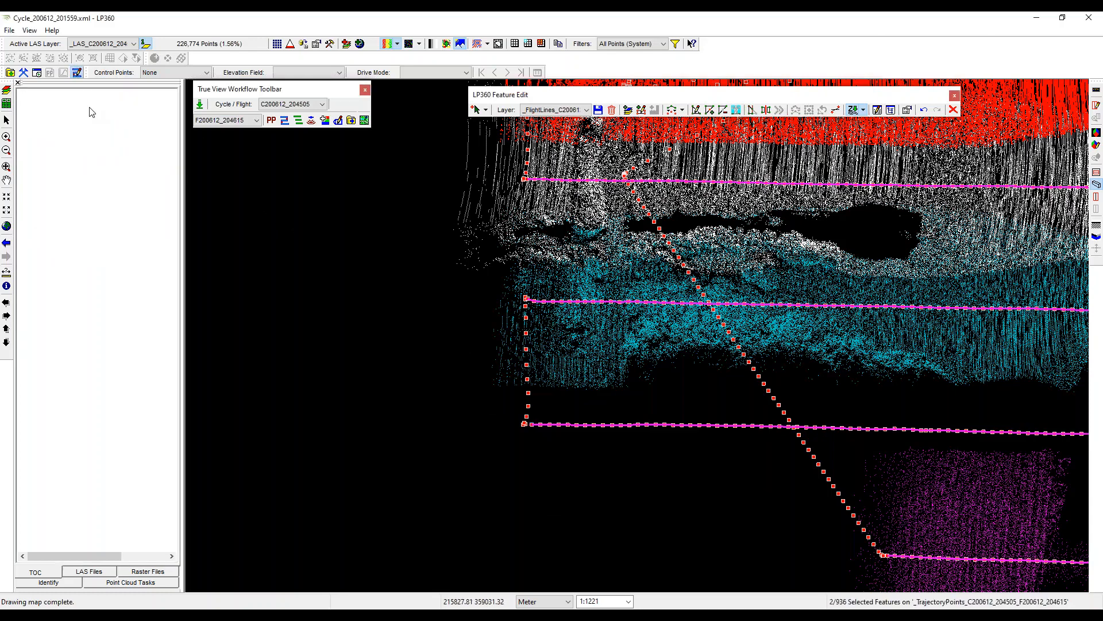
- Hide the LAS point cloud layer and save the edits to the flight lines layer
{"action": "scroll", "coordinate": [675, 355], "scroll_direction": "down", "scroll_amount": 3}
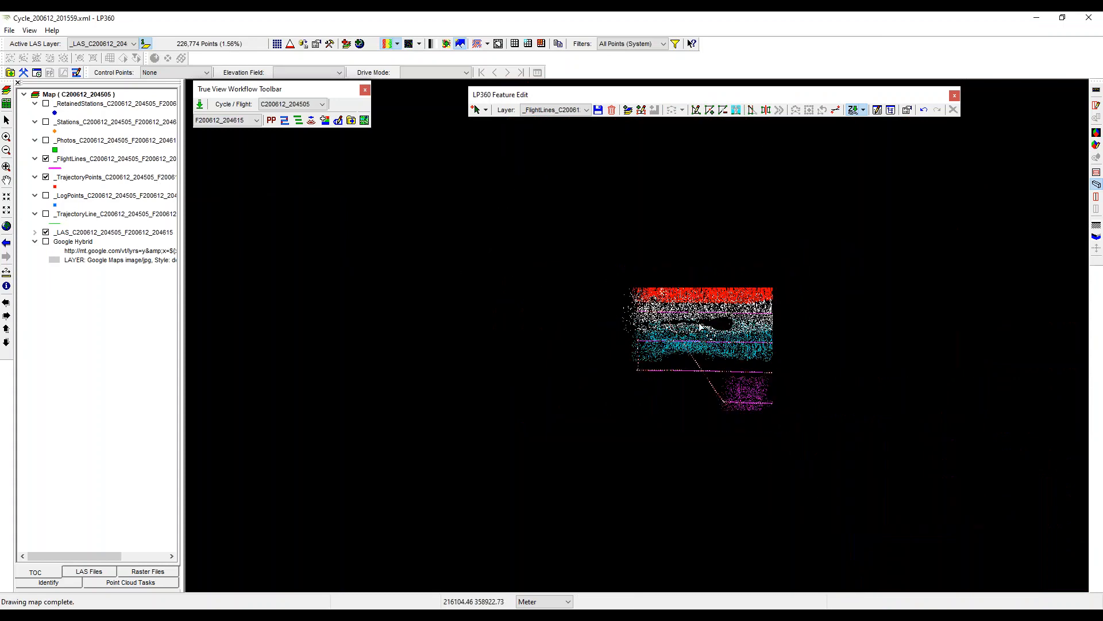
{"action": "middle_click_drag", "start_coordinate": [616, 316], "coordinate": [468, 395]}
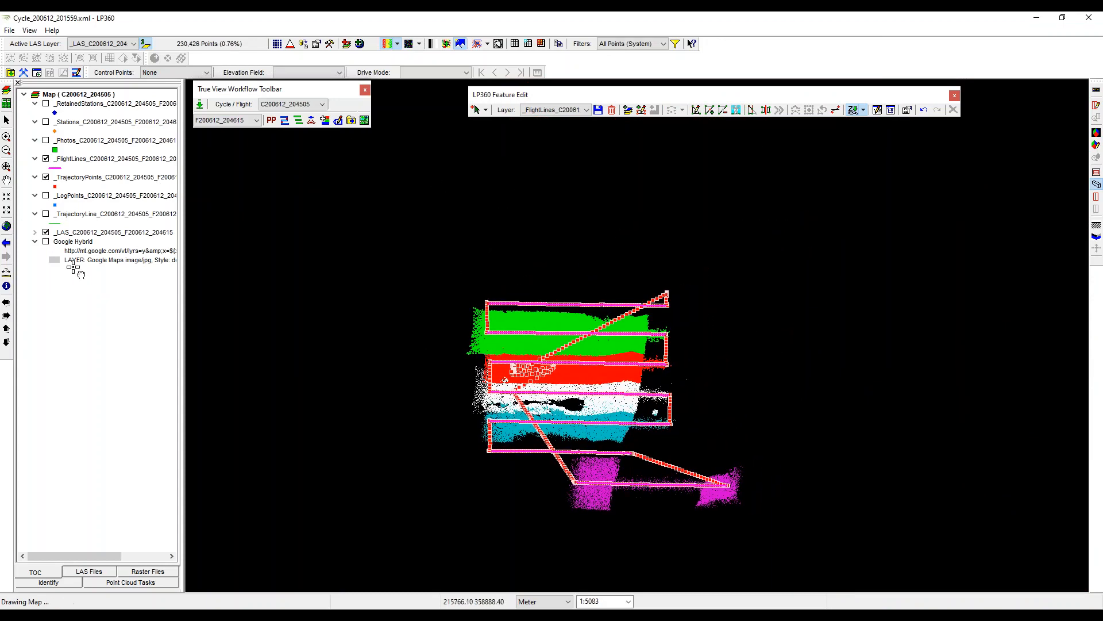
{"action": "left_click", "coordinate": [46, 232]}
{"action": "scroll", "coordinate": [583, 396], "scroll_direction": "up", "scroll_amount": 2}
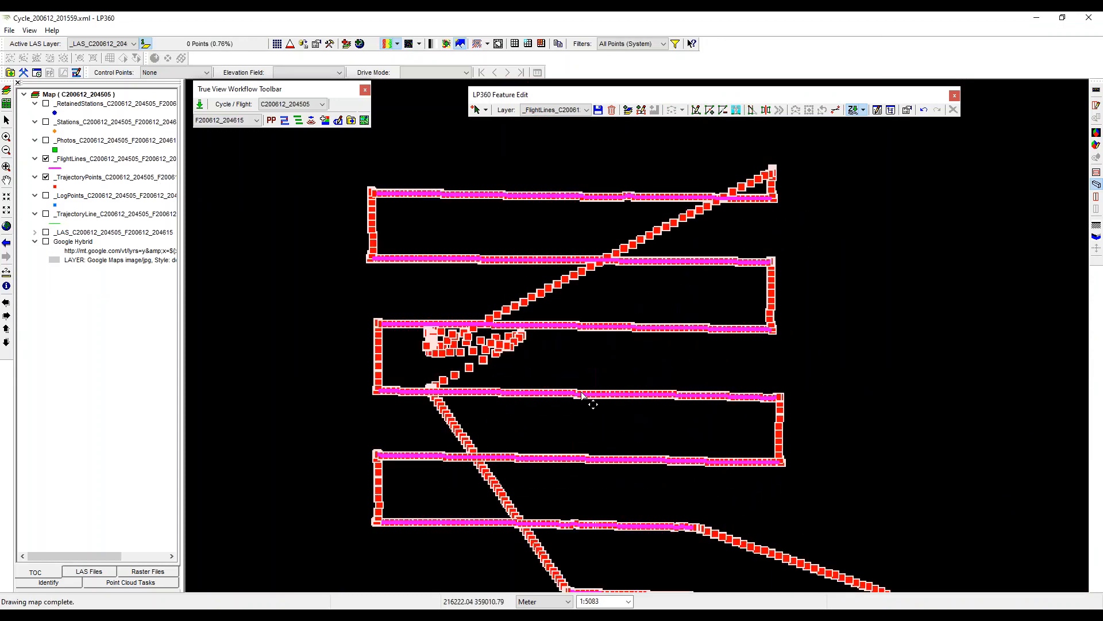
{"action": "left_click", "coordinate": [46, 158]}
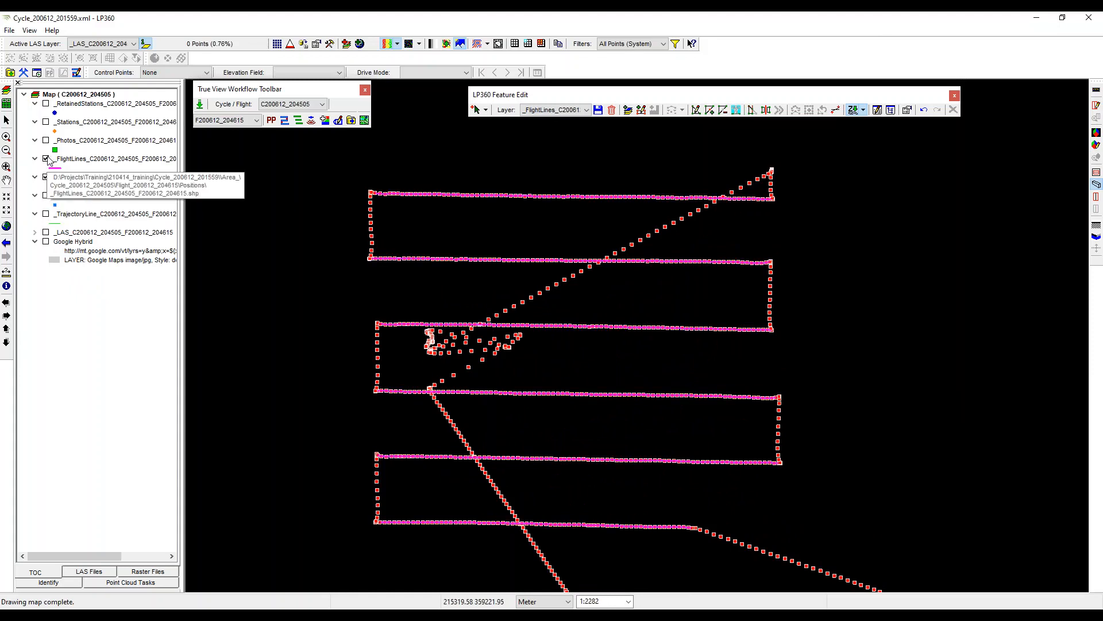
{"action": "left_click", "coordinate": [599, 109]}
{"action": "left_click", "coordinate": [598, 339]}
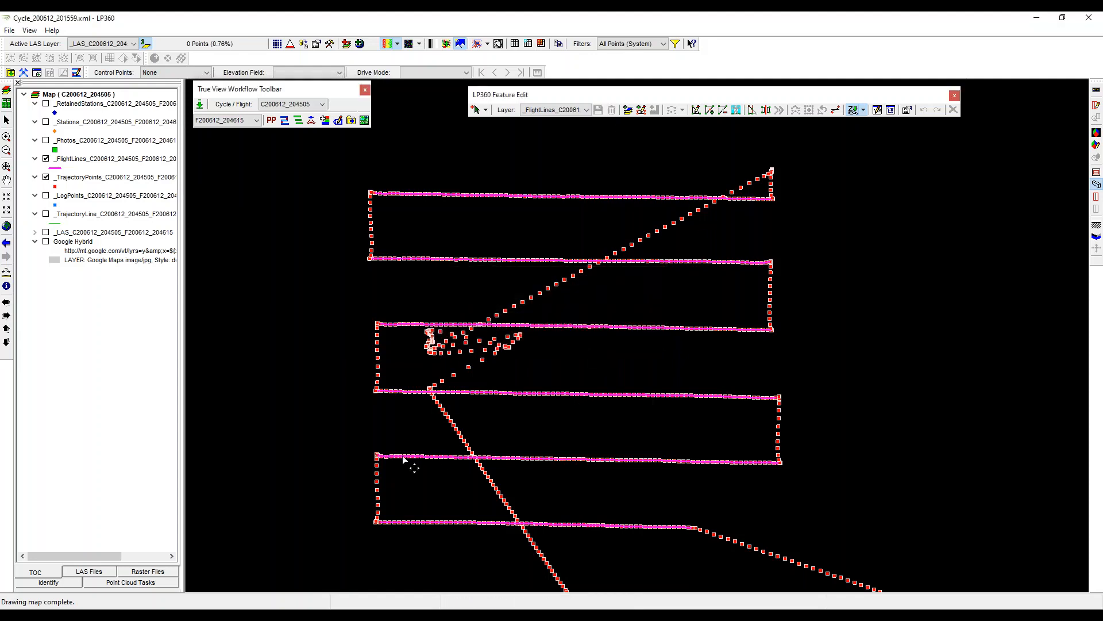
- Hide the trajectory points layer and create True View trajectories from the flight lines with updating of photo EXIF tags turned off
{"action": "left_click", "coordinate": [46, 177]}
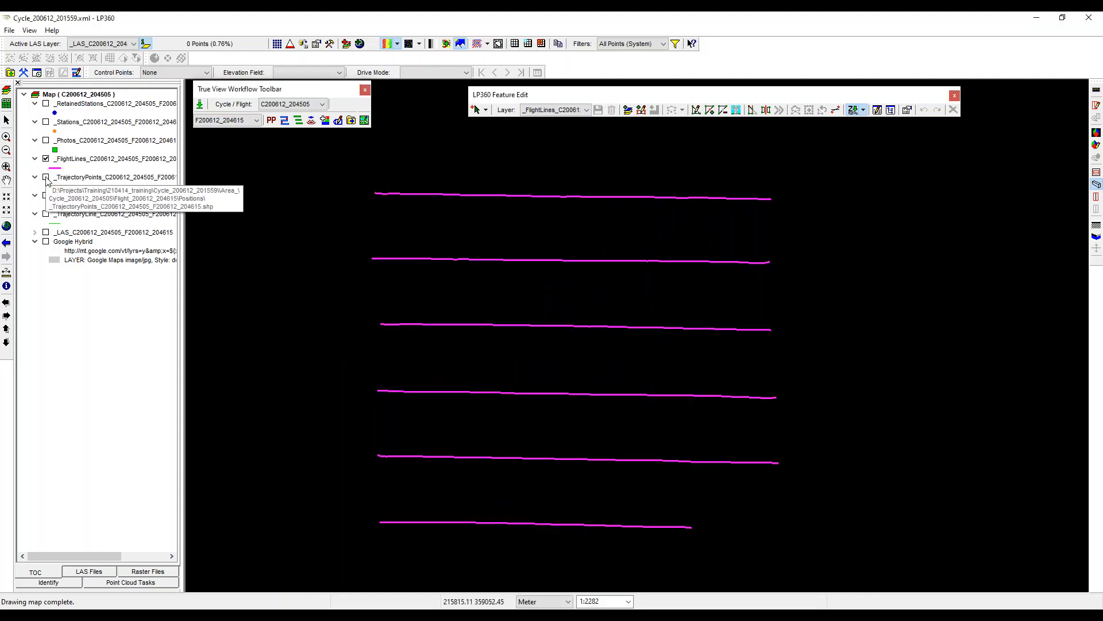
{"action": "middle_click_drag", "start_coordinate": [668, 401], "coordinate": [602, 396]}
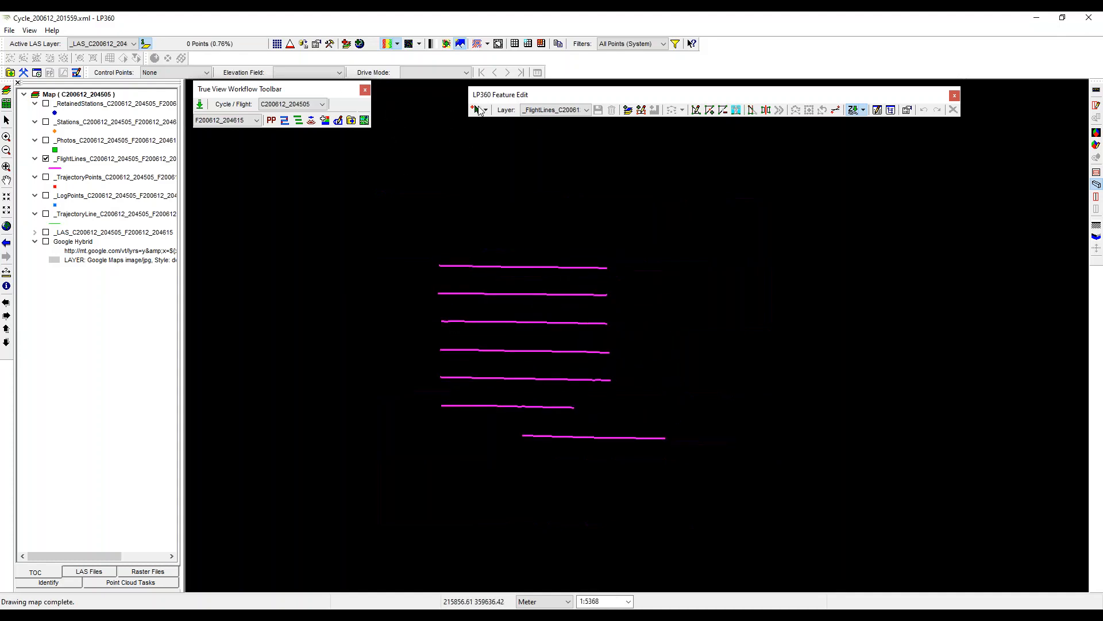
{"action": "left_click", "coordinate": [298, 120]}
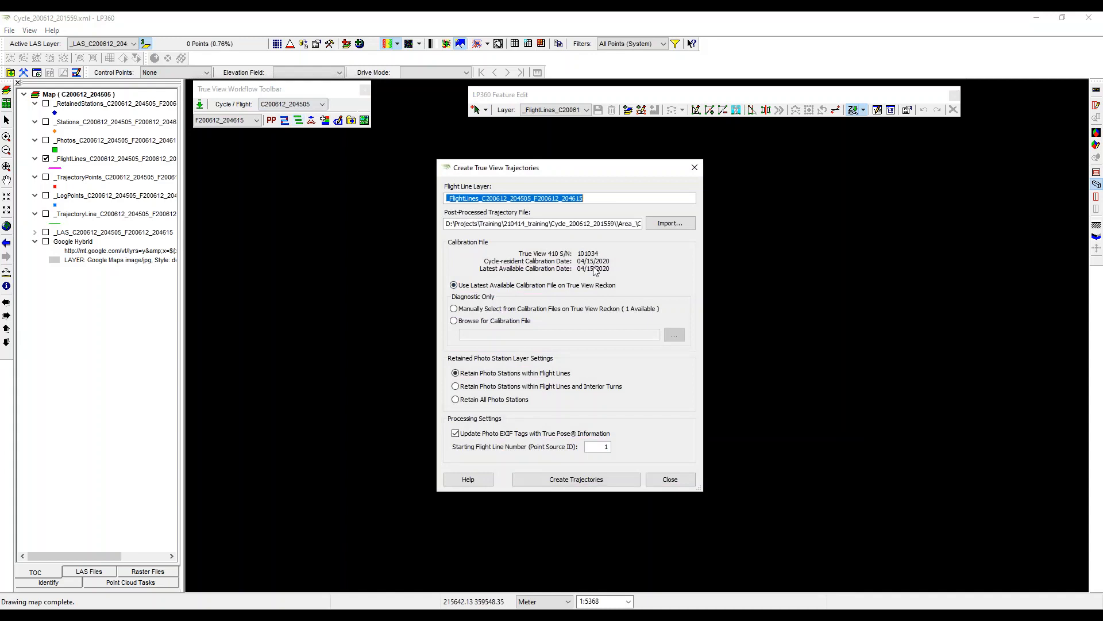
{"action": "left_click", "coordinate": [464, 434]}
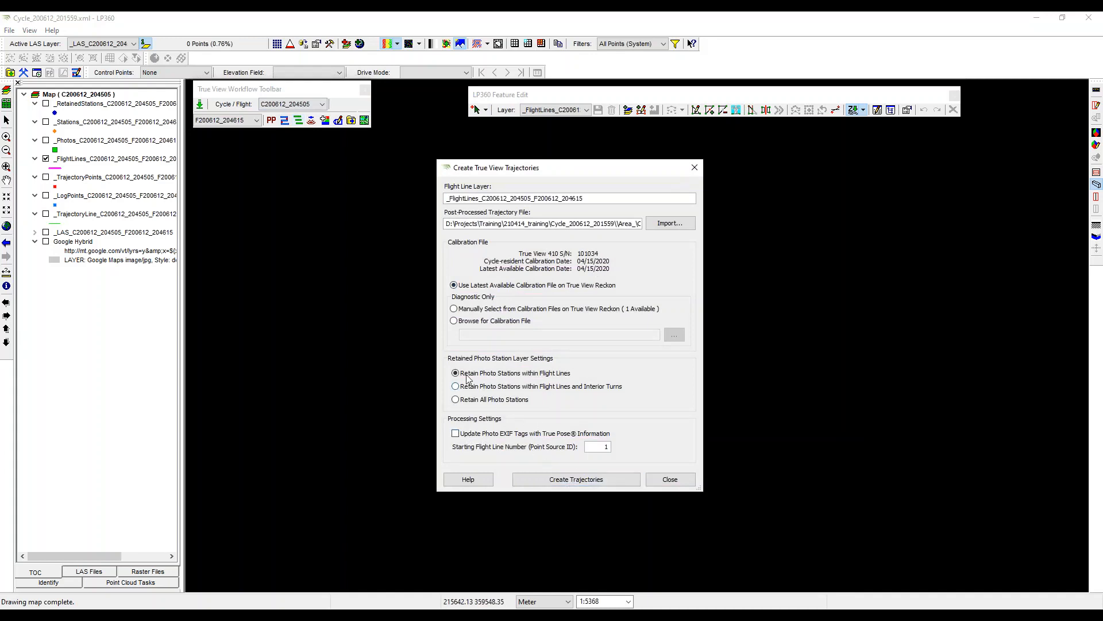
{"action": "left_click", "coordinate": [580, 480]}
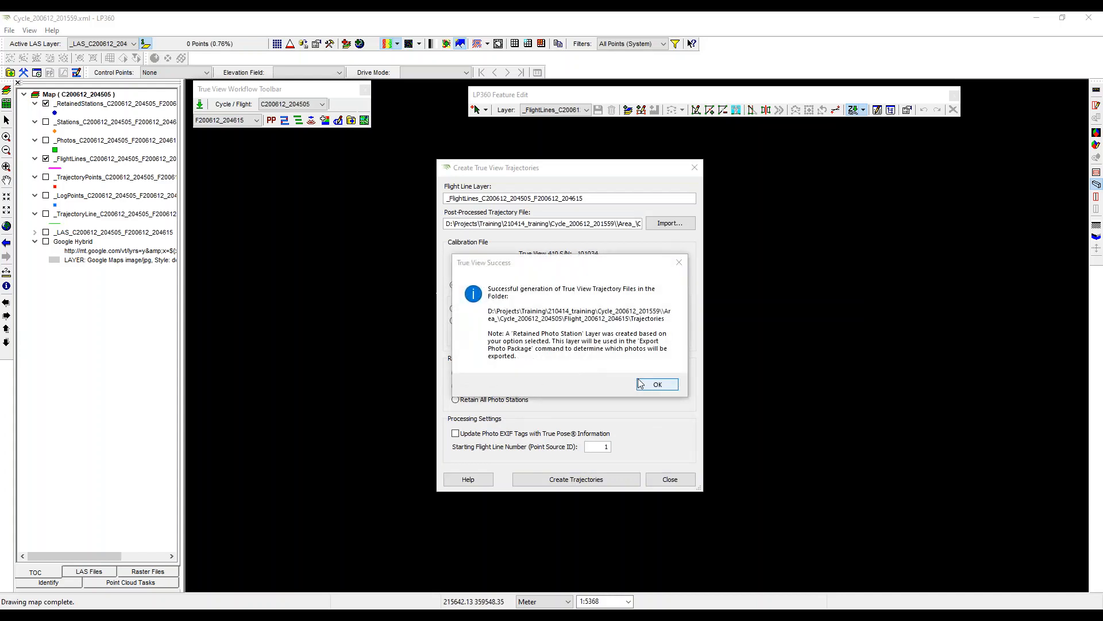
{"action": "left_click", "coordinate": [657, 384]}
{"action": "left_click", "coordinate": [670, 478]}
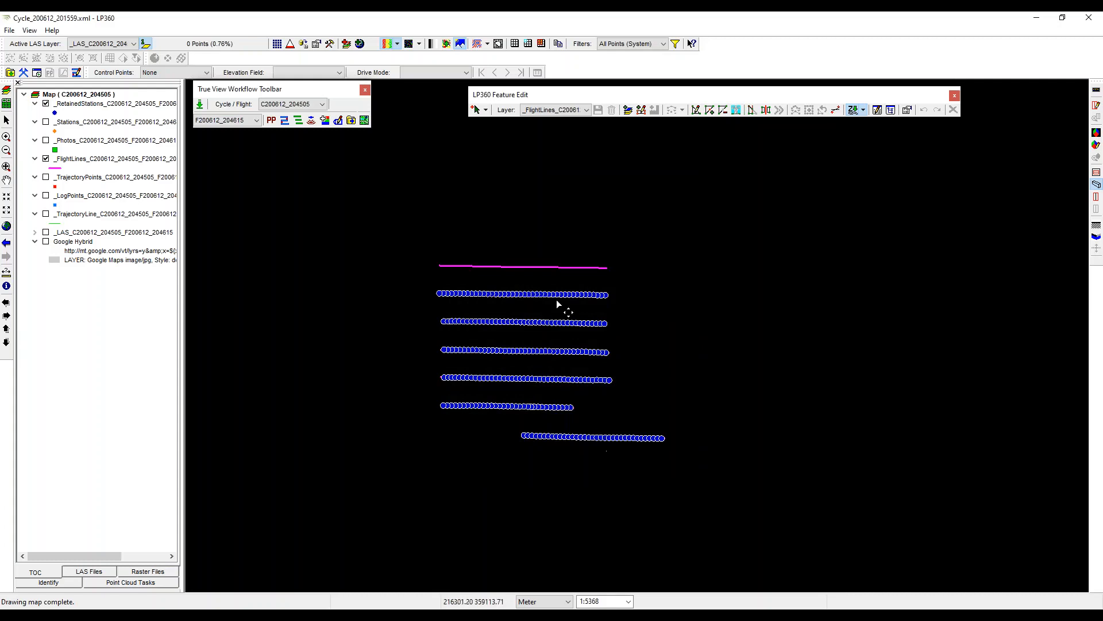
- Compare the retained photo stations with the flight lines and trajectory points to check the coverage of each pass
{"action": "middle_click_drag", "start_coordinate": [518, 274], "coordinate": [504, 340]}
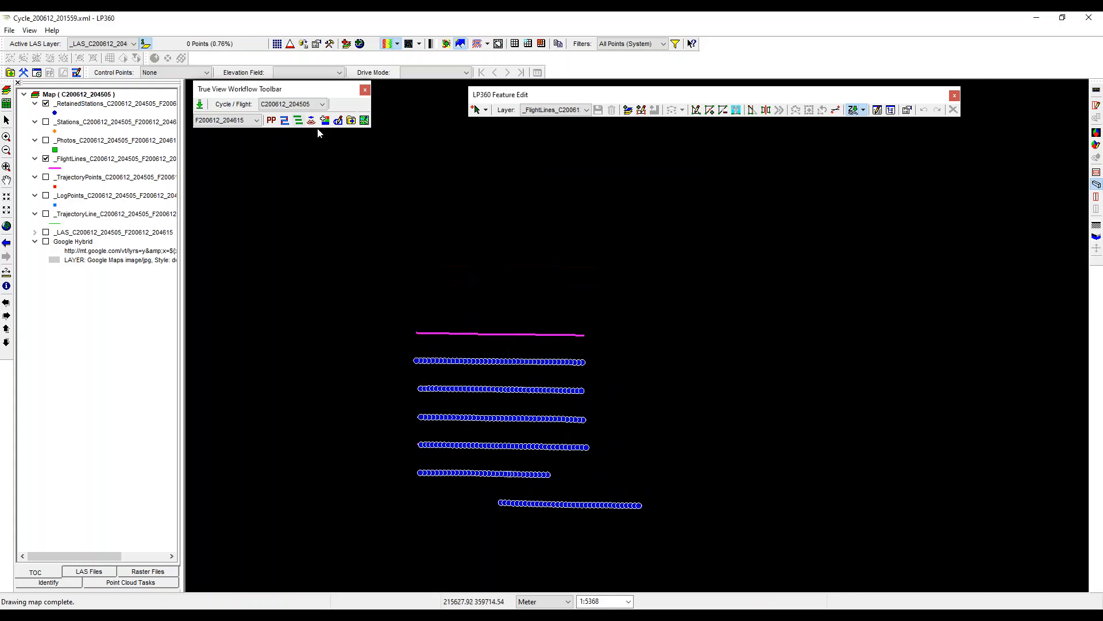
{"action": "scroll", "coordinate": [489, 357], "scroll_direction": "up", "scroll_amount": 1}
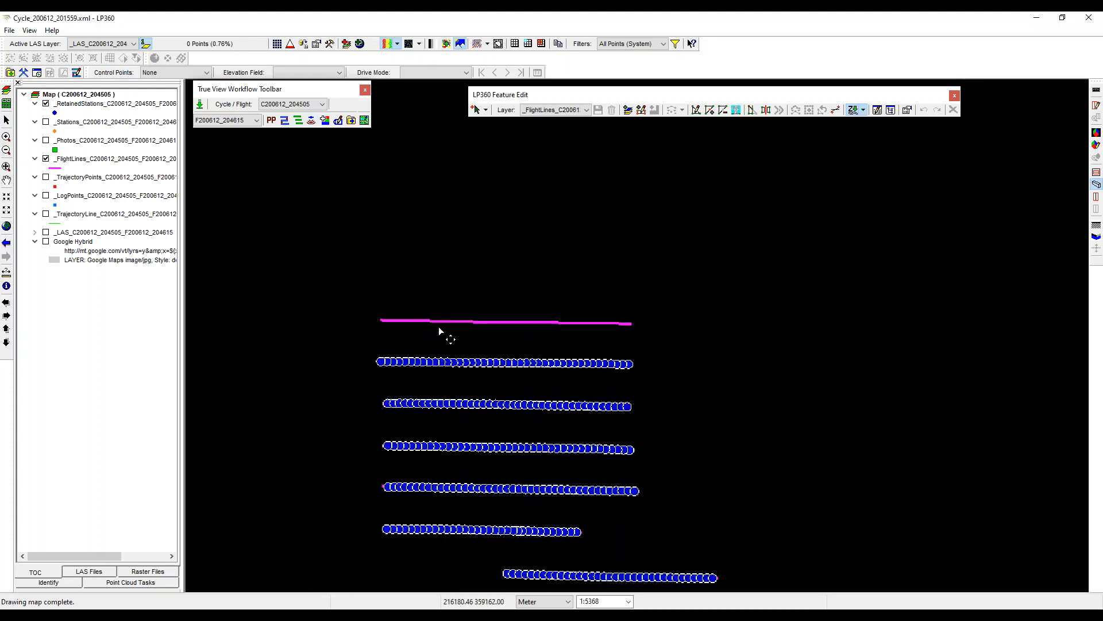
{"action": "left_click", "coordinate": [46, 159]}
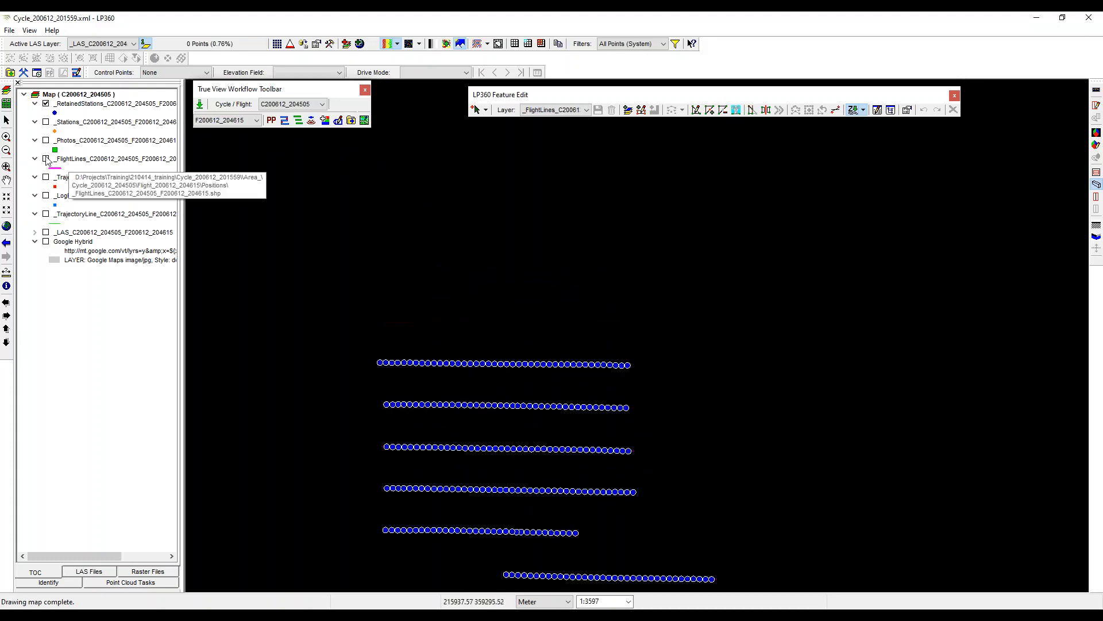
{"action": "left_click", "coordinate": [46, 159]}
{"action": "left_click", "coordinate": [47, 177]}
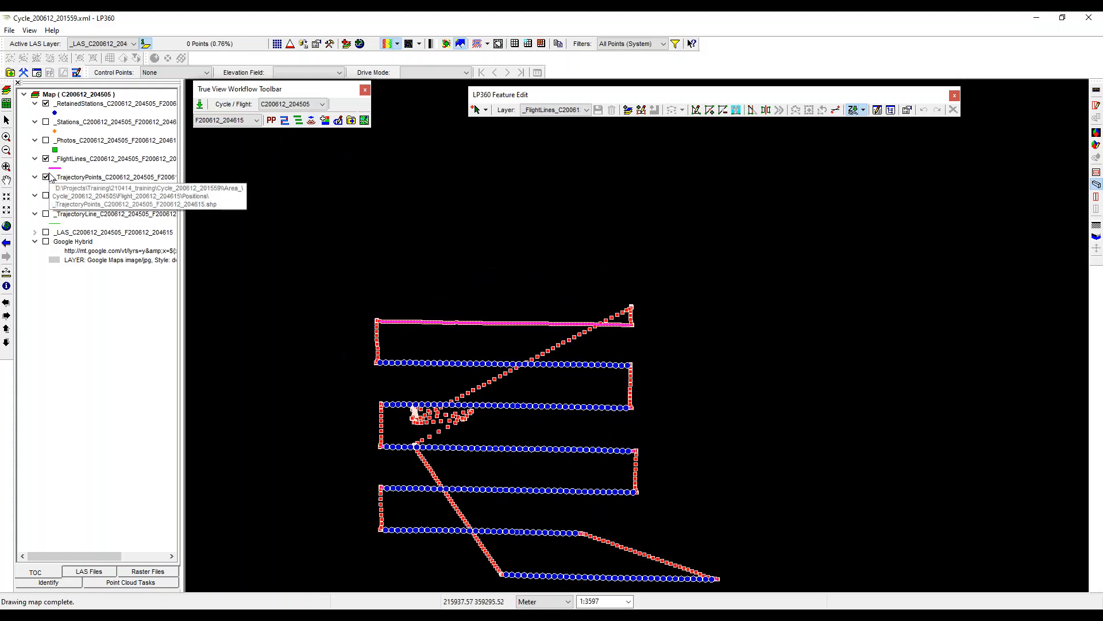
{"action": "left_click", "coordinate": [47, 177]}
{"action": "scroll", "coordinate": [580, 261], "scroll_direction": "down", "scroll_amount": 1}
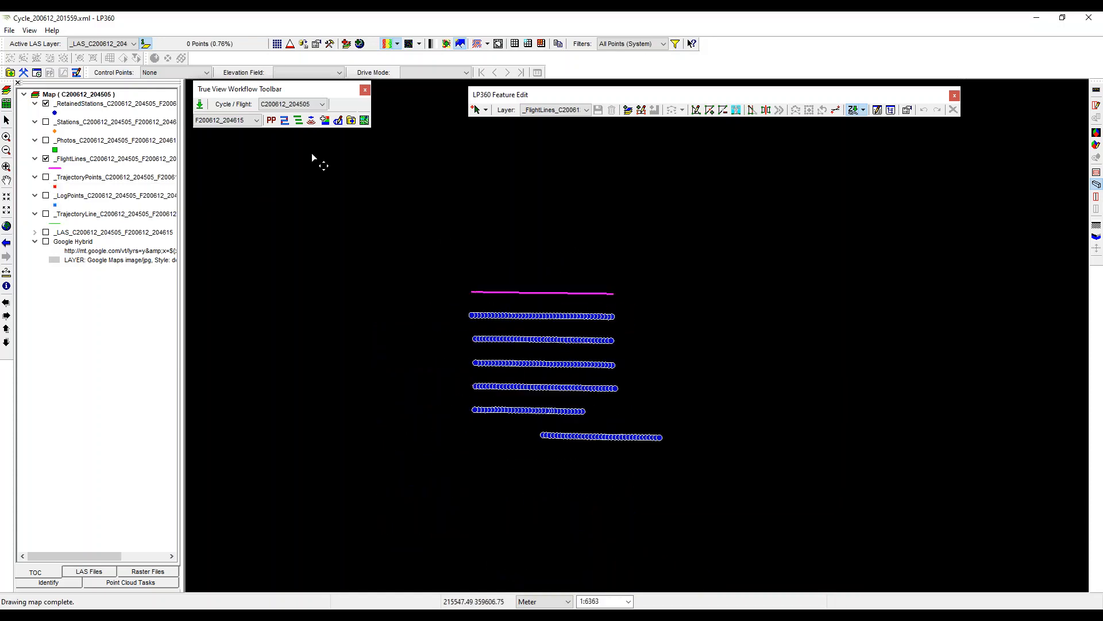
{"action": "scroll", "coordinate": [531, 265], "scroll_direction": "up", "scroll_amount": 1}
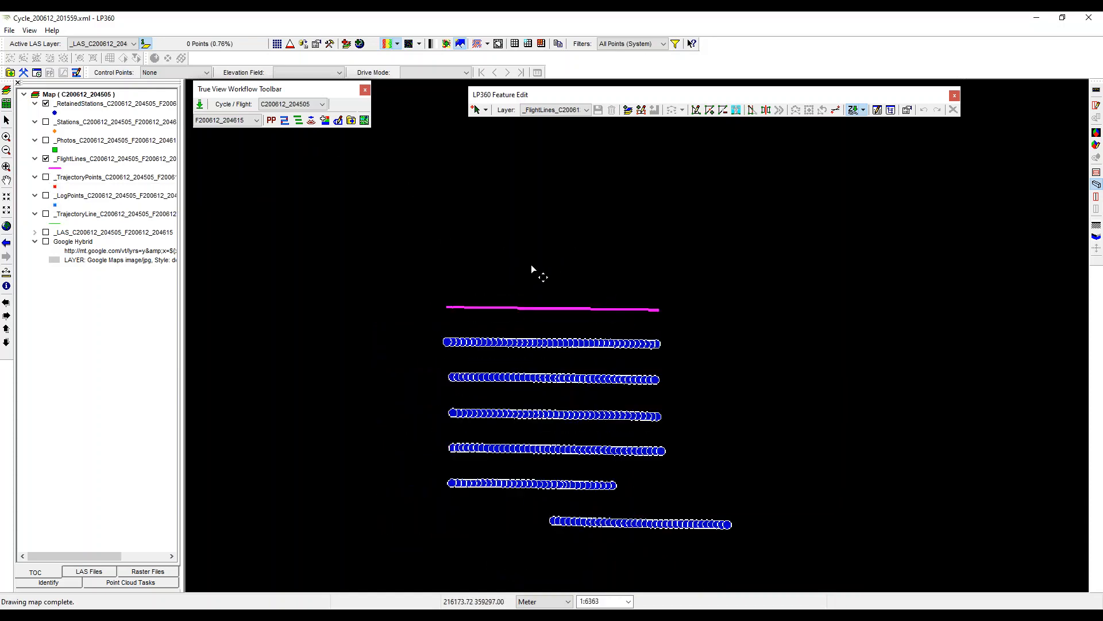
- Hide the retained stations layer, select all the flight lines and try to geocode the LIDAR for them
{"action": "left_click", "coordinate": [46, 104]}
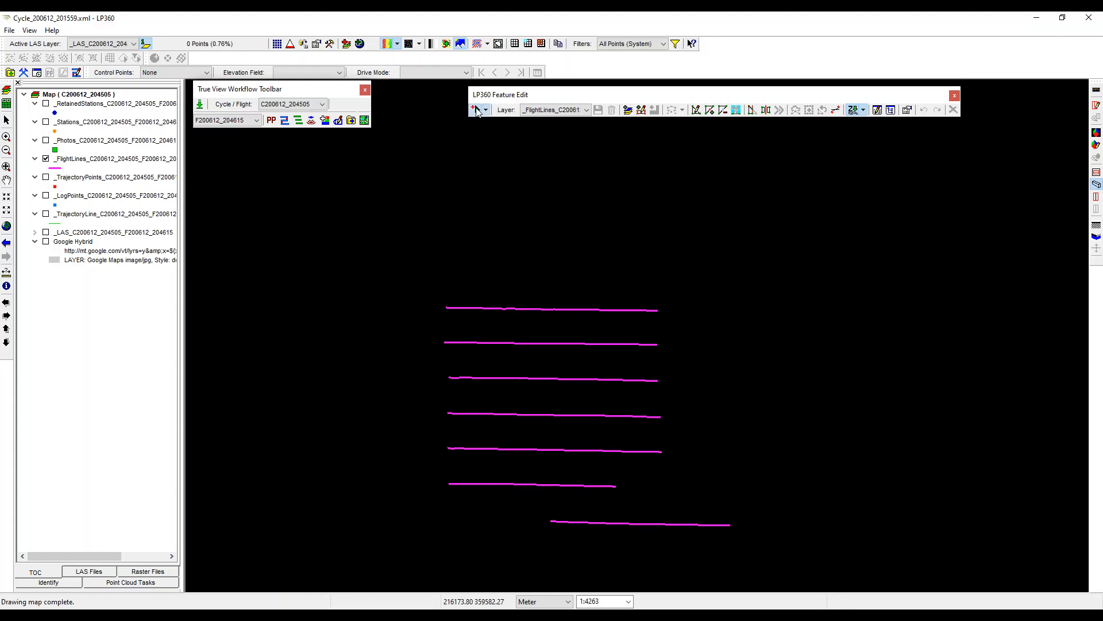
{"action": "left_click_drag", "start_coordinate": [610, 257], "coordinate": [560, 573]}
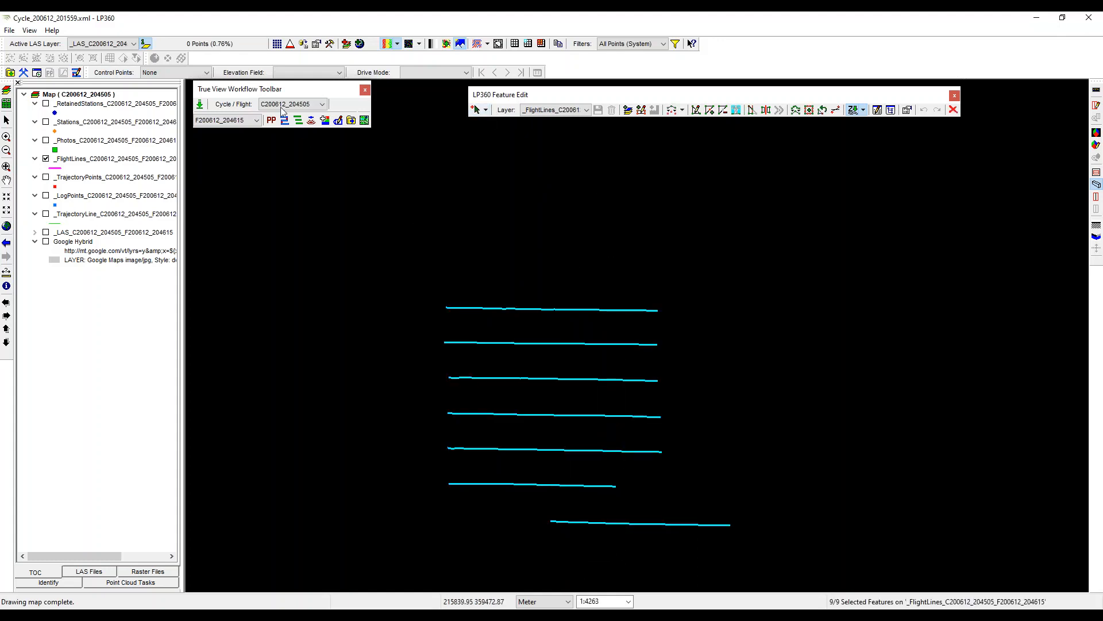
{"action": "left_click", "coordinate": [311, 120]}
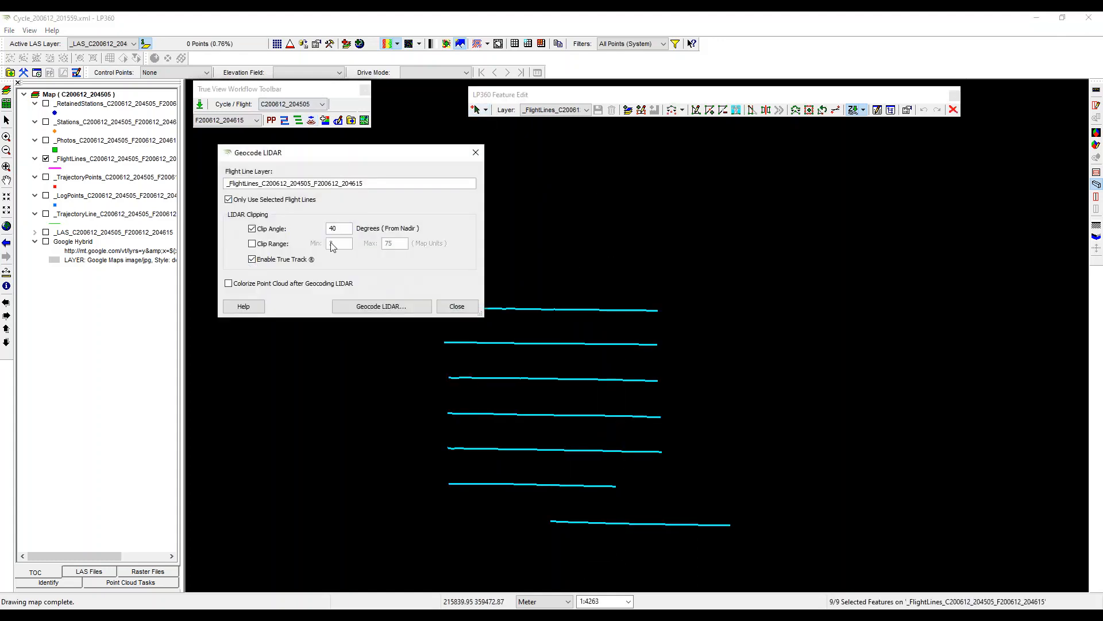
{"action": "left_click", "coordinate": [368, 306]}
{"action": "left_click", "coordinate": [351, 262]}
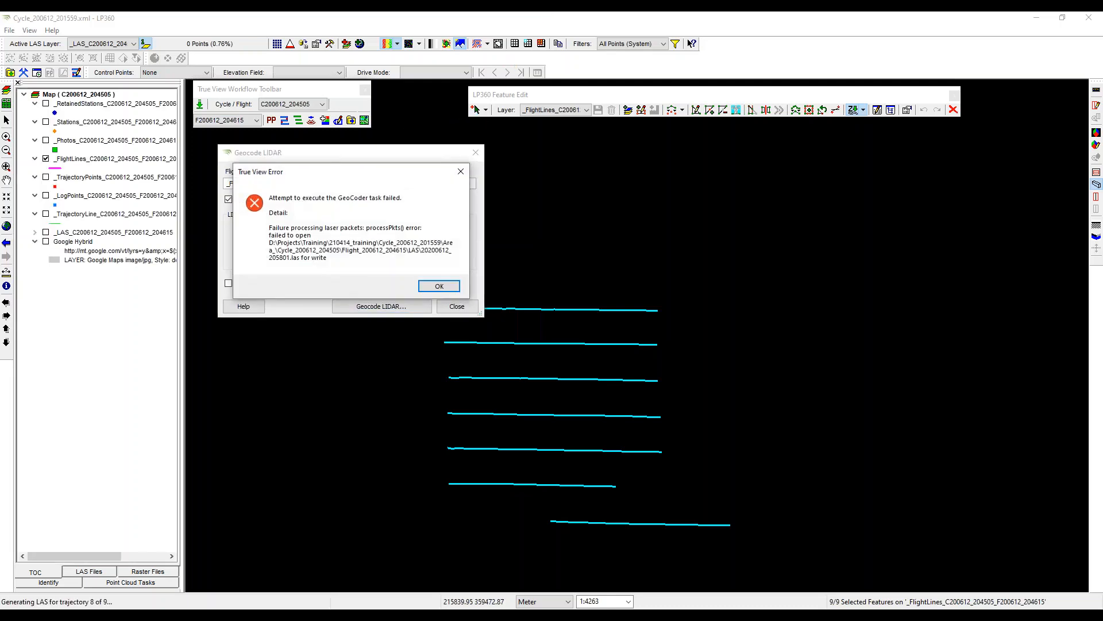
{"action": "left_click", "coordinate": [440, 287]}
{"action": "left_click", "coordinate": [455, 307]}
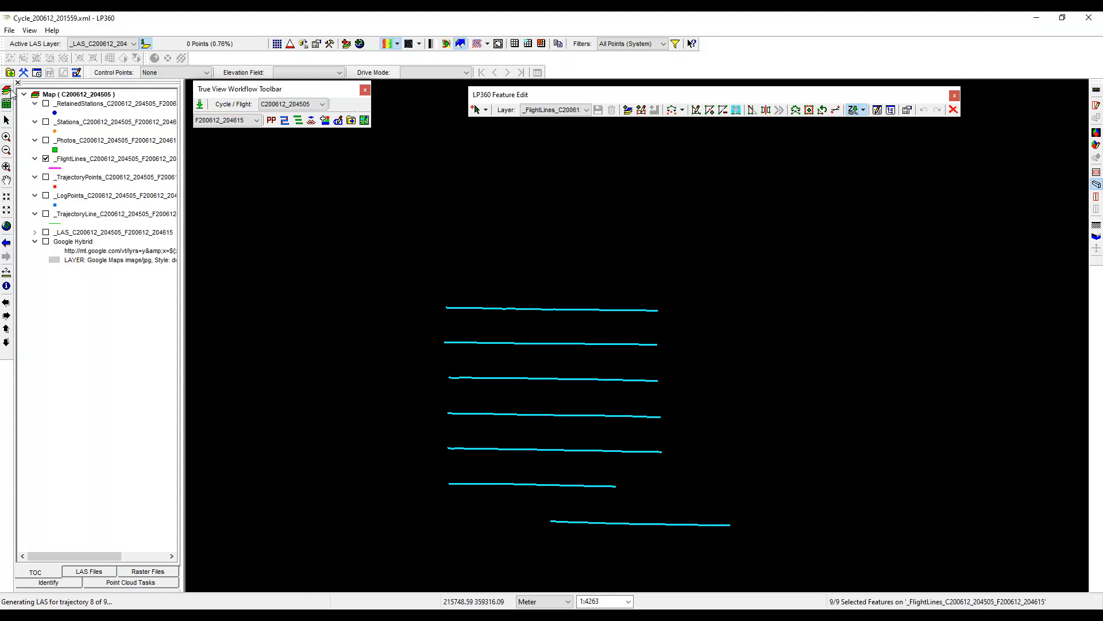
- Hide the flight lines layer and show the trajectory points layer
{"action": "scroll", "coordinate": [425, 296], "scroll_direction": "down", "scroll_amount": 2}
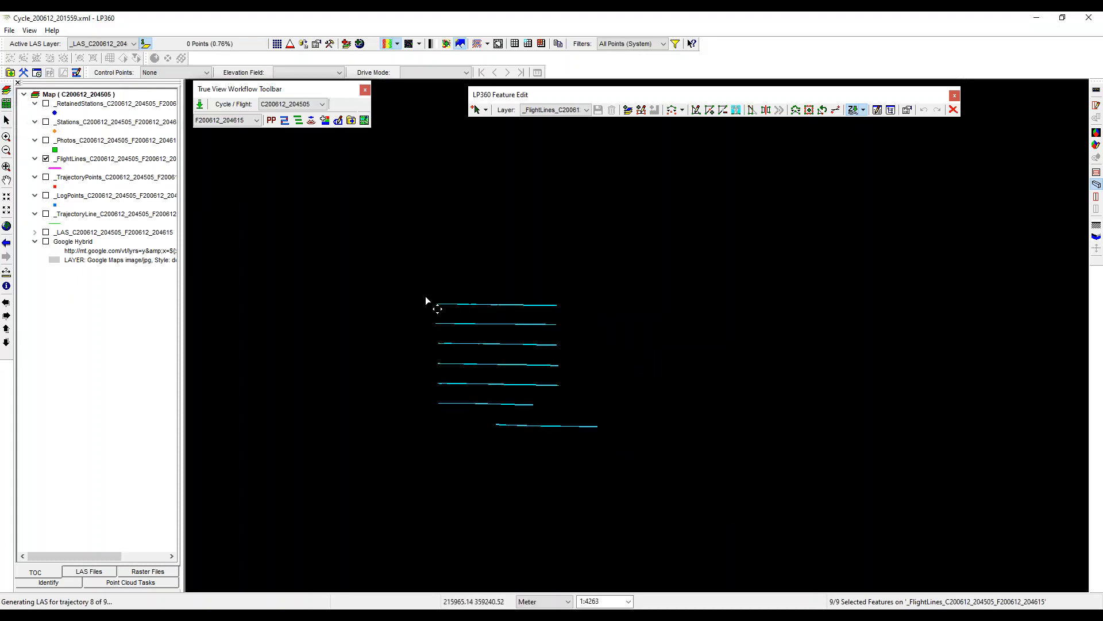
{"action": "left_click", "coordinate": [45, 158]}
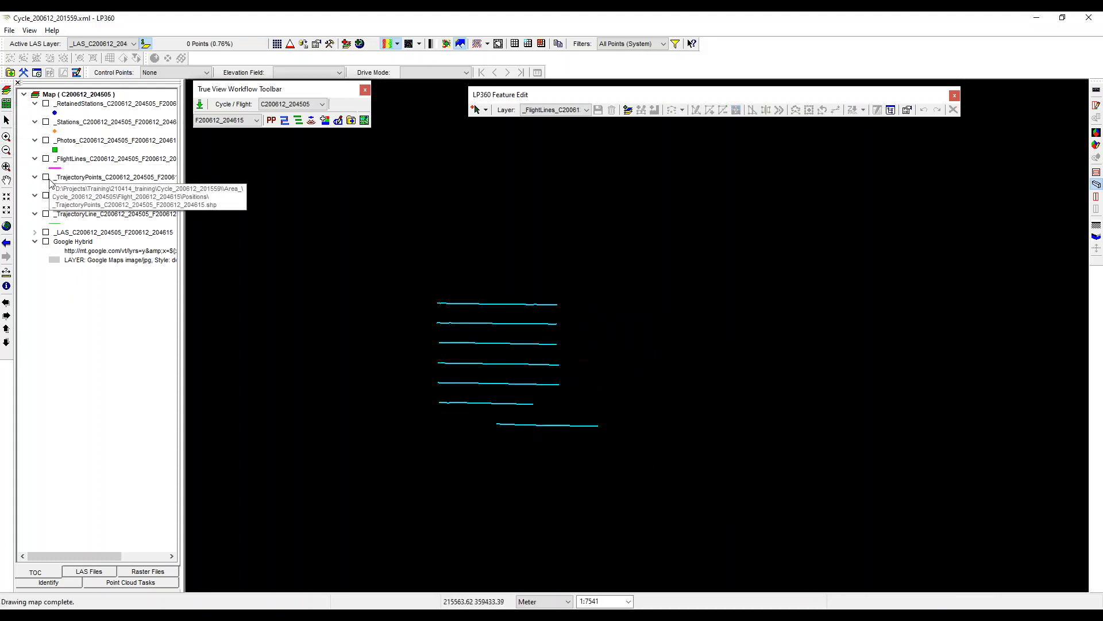
{"action": "left_click", "coordinate": [46, 177]}
{"action": "scroll", "coordinate": [531, 362], "scroll_direction": "up", "scroll_amount": 2}
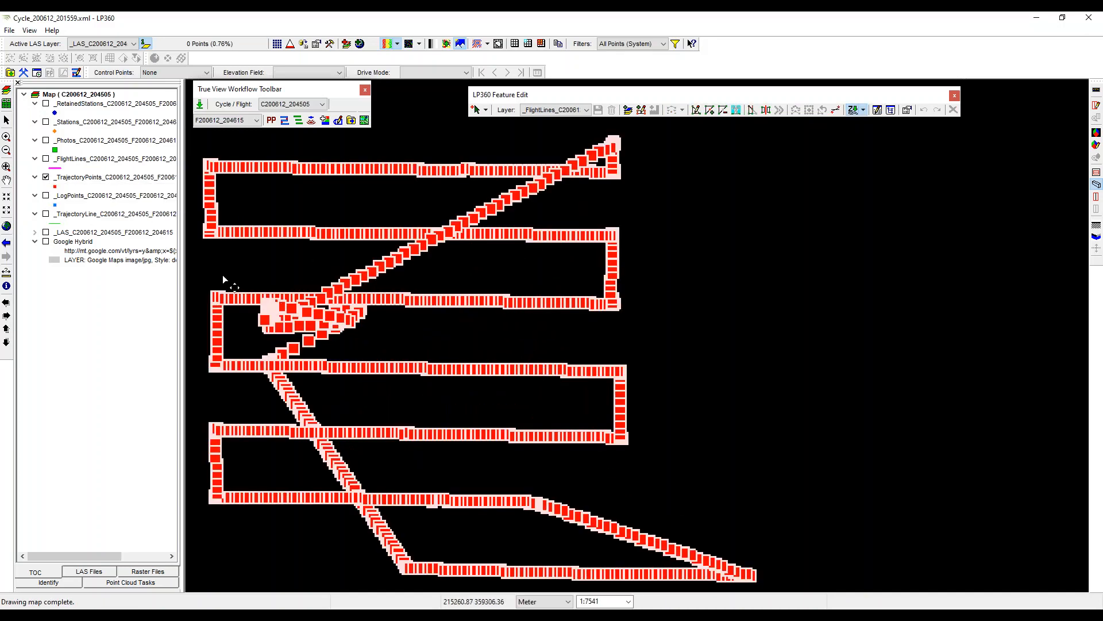
{"action": "right_click", "coordinate": [79, 158]}
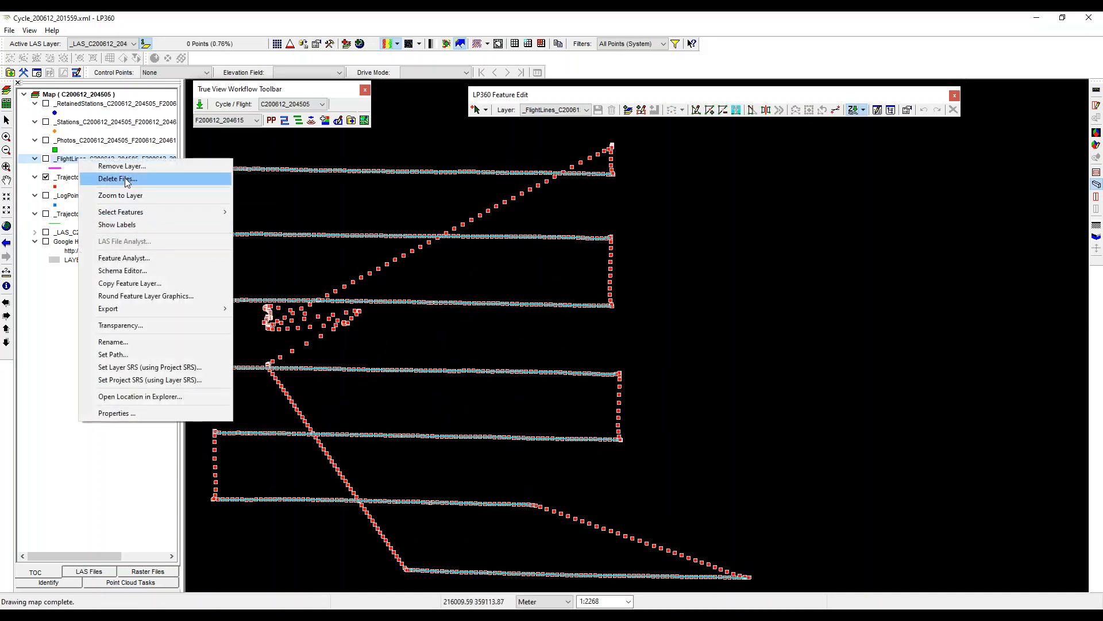
{"action": "left_click", "coordinate": [393, 163]}
{"action": "scroll", "coordinate": [429, 172], "scroll_direction": "down", "scroll_amount": 1}
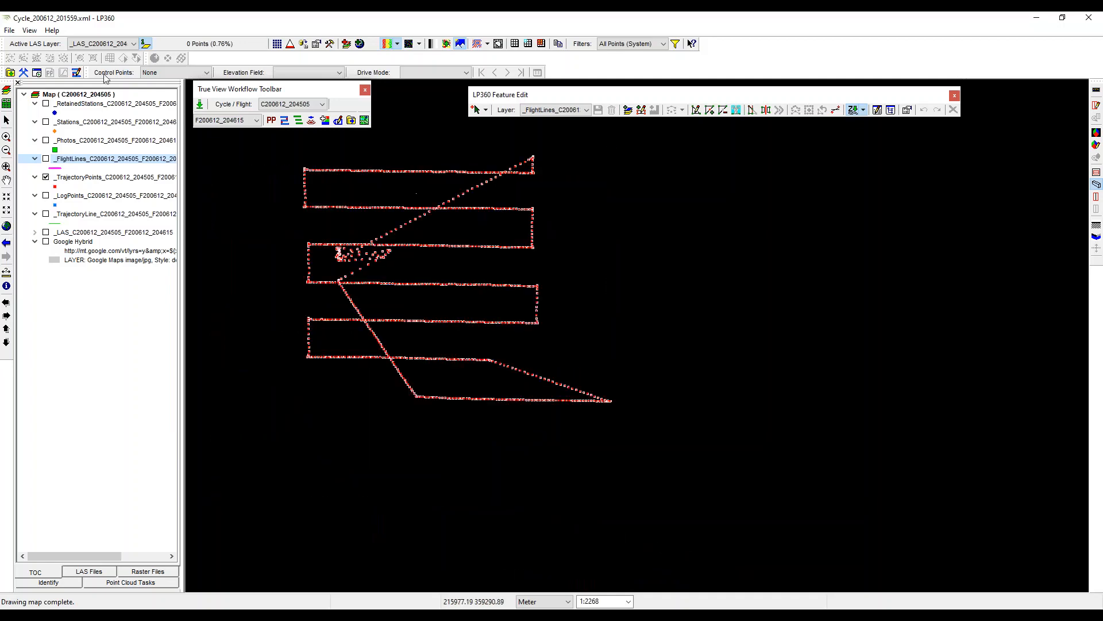
- Save the project, restart the program and reopen Cycle_200612_201559.xml
{"action": "left_click", "coordinate": [9, 30]}
{"action": "left_click", "coordinate": [36, 70]}
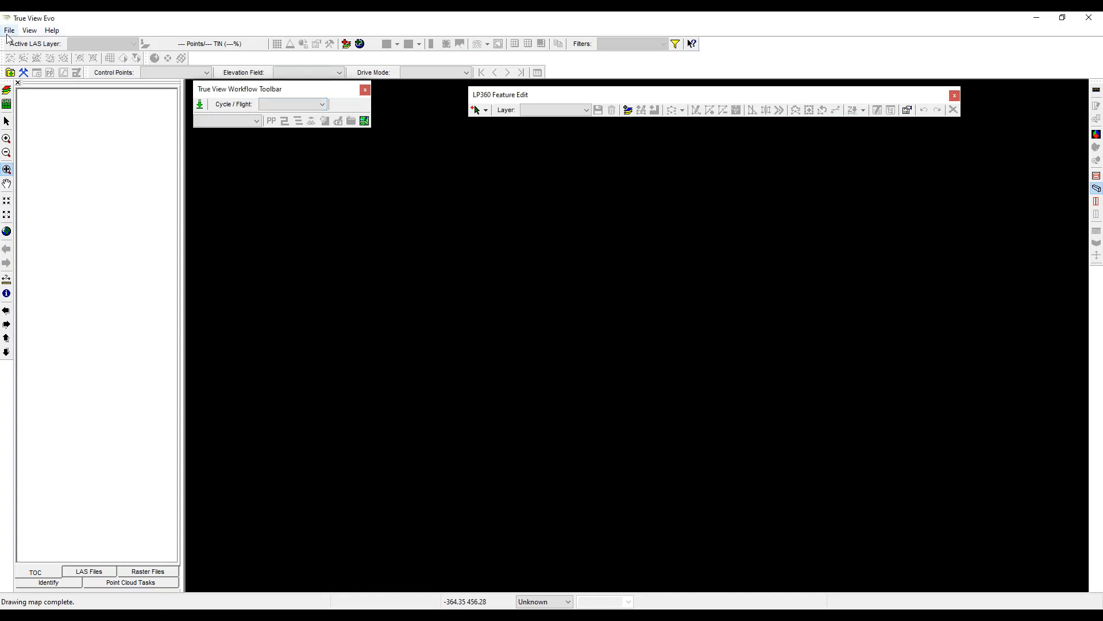
{"action": "left_click", "coordinate": [9, 30]}
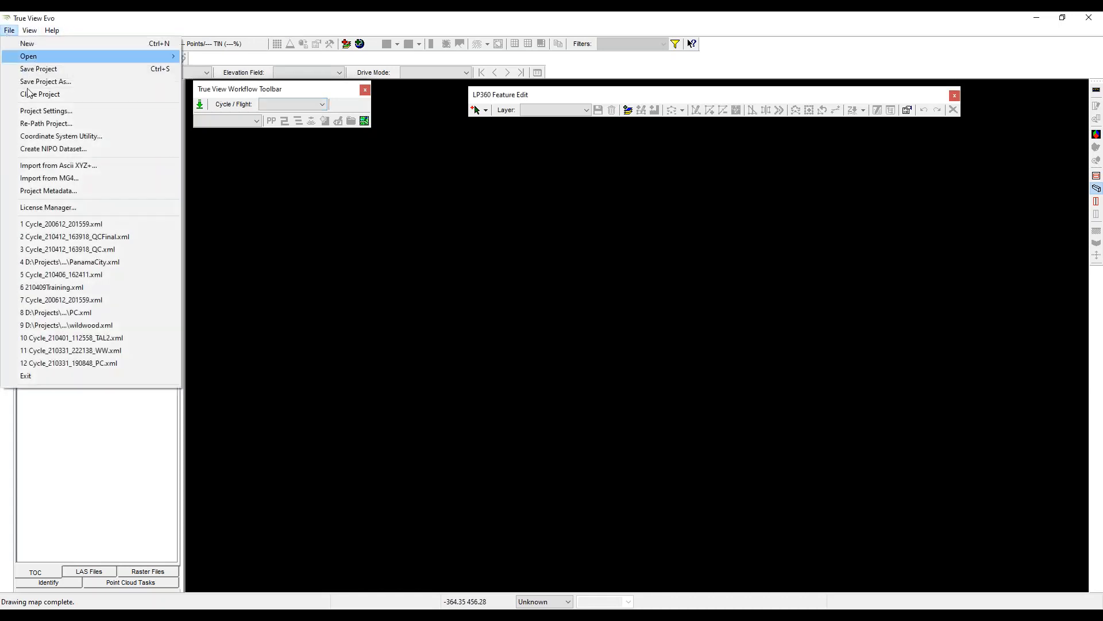
{"action": "left_click", "coordinate": [101, 224]}
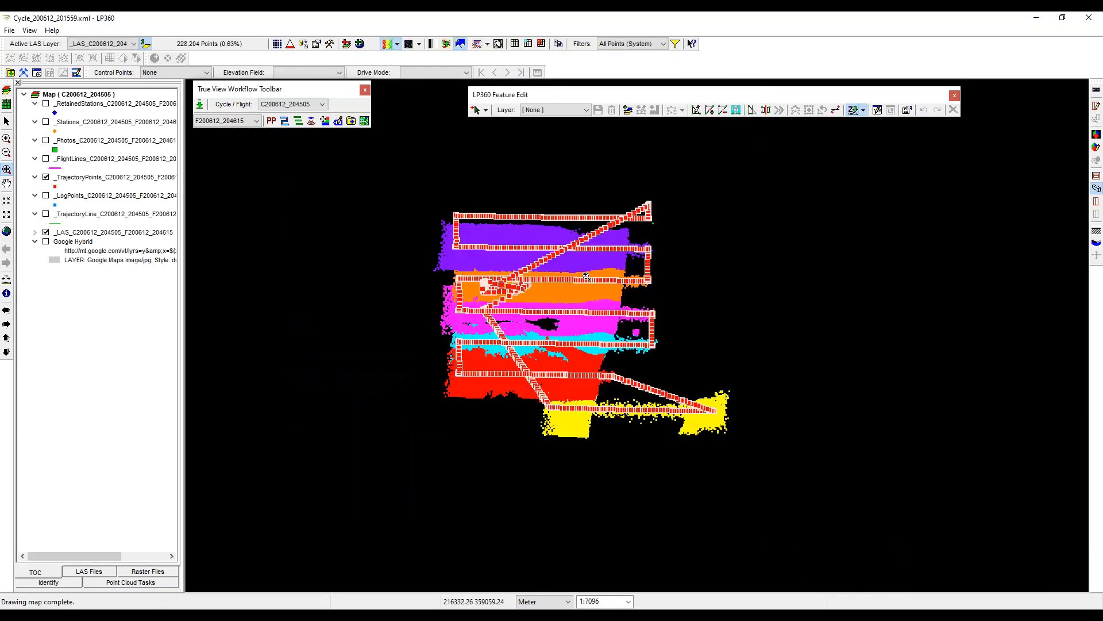
- Select the trajectory points at both ends of the northernmost pass above the purple swath and create a flight line between them
{"action": "scroll", "coordinate": [638, 292], "scroll_direction": "up", "scroll_amount": 2}
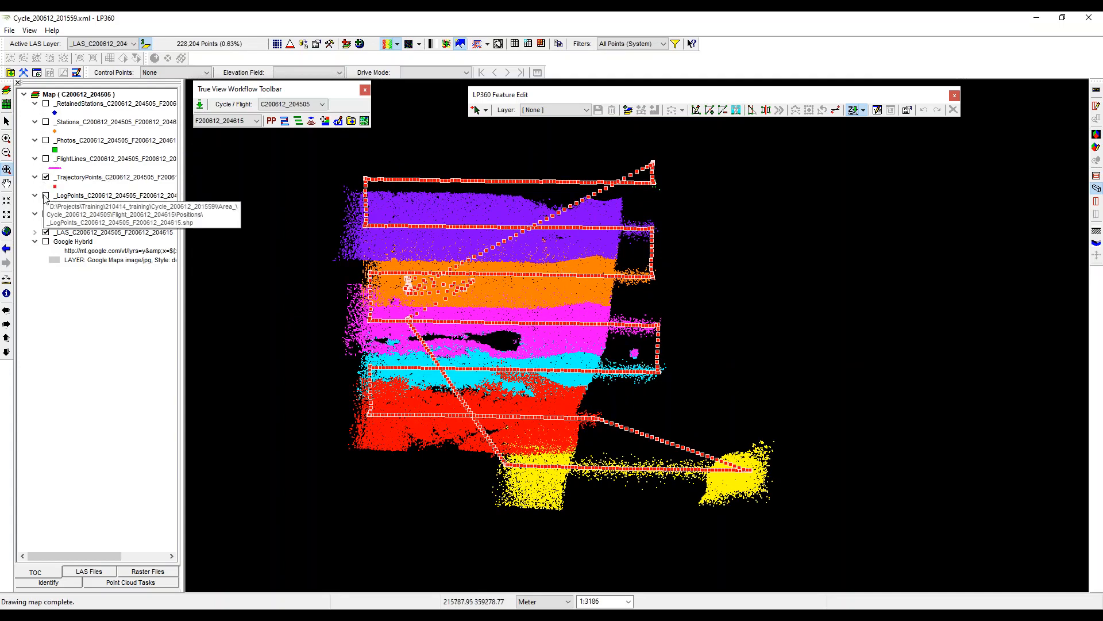
{"action": "scroll", "coordinate": [445, 188], "scroll_direction": "down", "scroll_amount": 2}
{"action": "scroll", "coordinate": [412, 183], "scroll_direction": "up", "scroll_amount": 4}
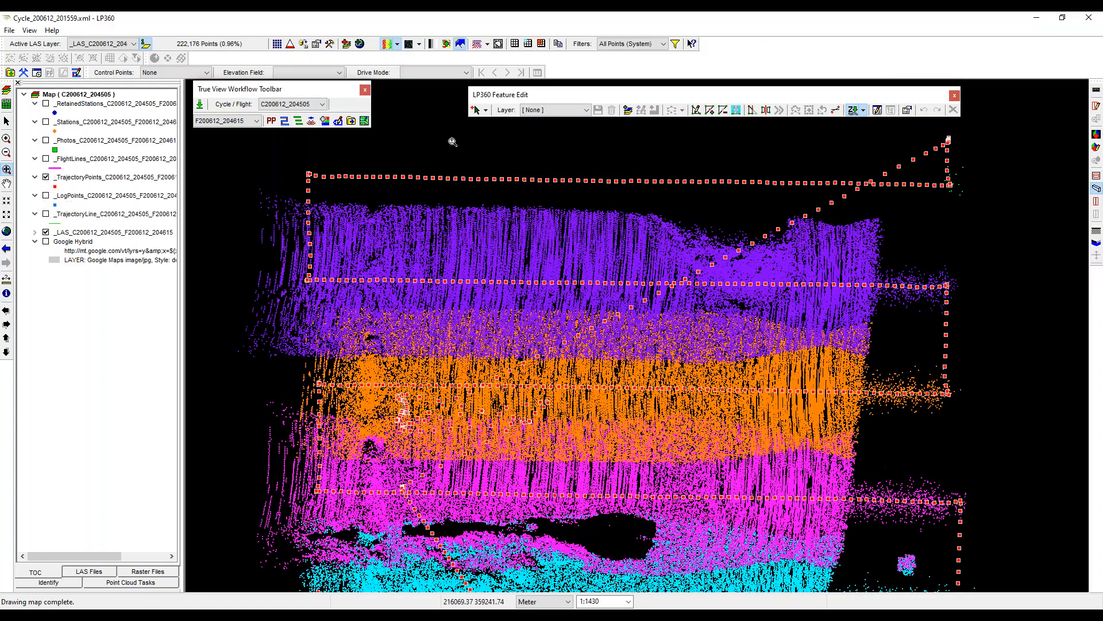
{"action": "left_click", "coordinate": [316, 176]}
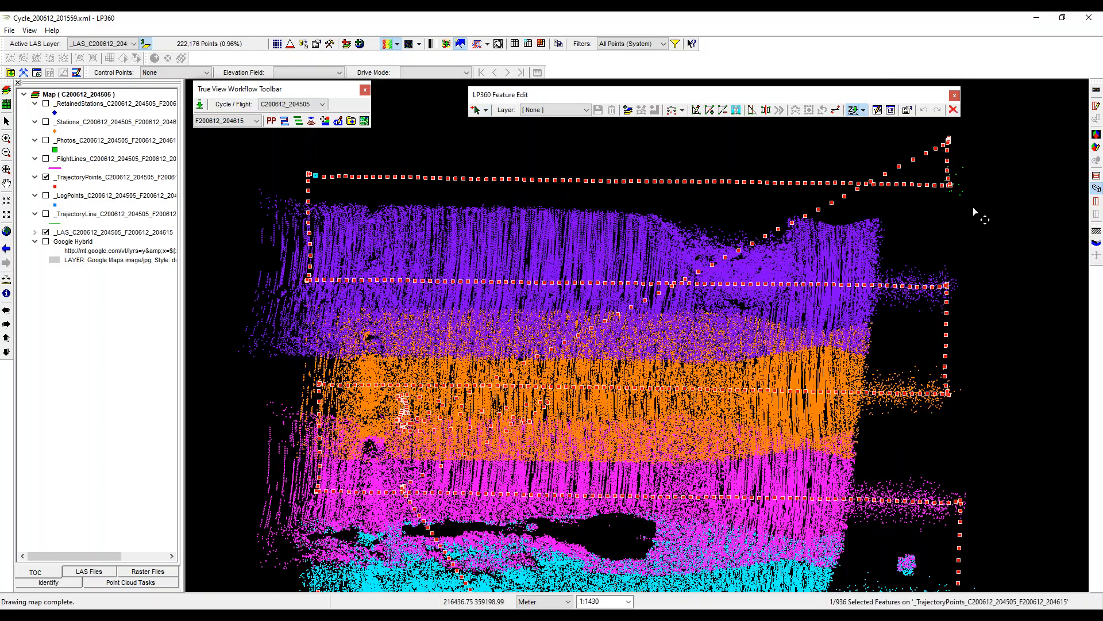
{"action": "left_click", "coordinate": [943, 185], "text": "shift"}
{"action": "left_click", "coordinate": [77, 72]}
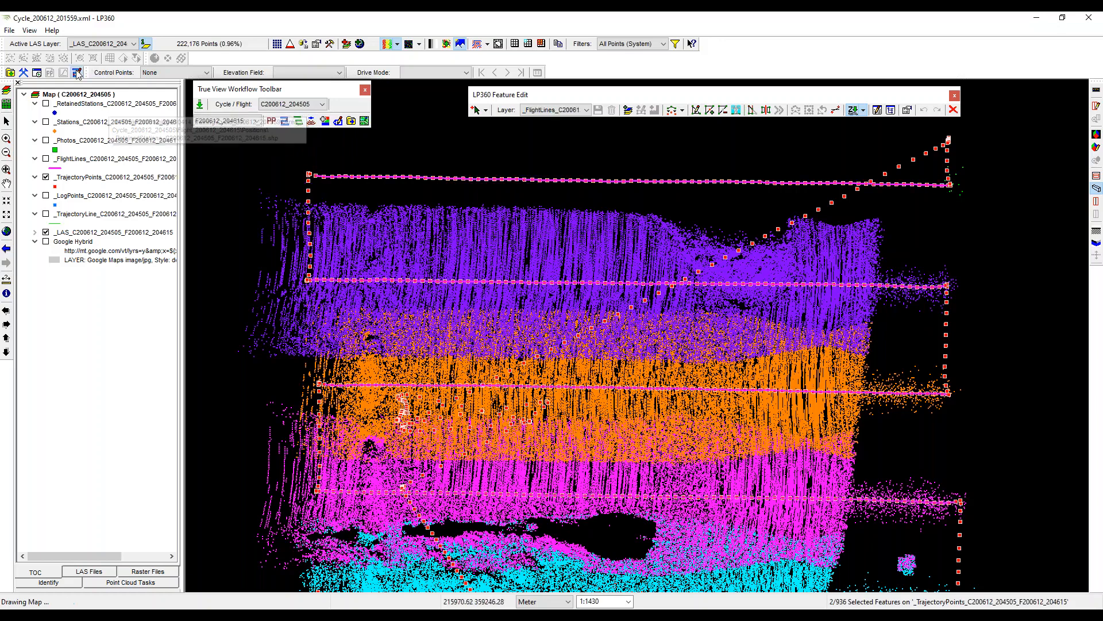
{"action": "left_click", "coordinate": [365, 90]}
{"action": "scroll", "coordinate": [251, 122], "scroll_direction": "down", "scroll_amount": 2}
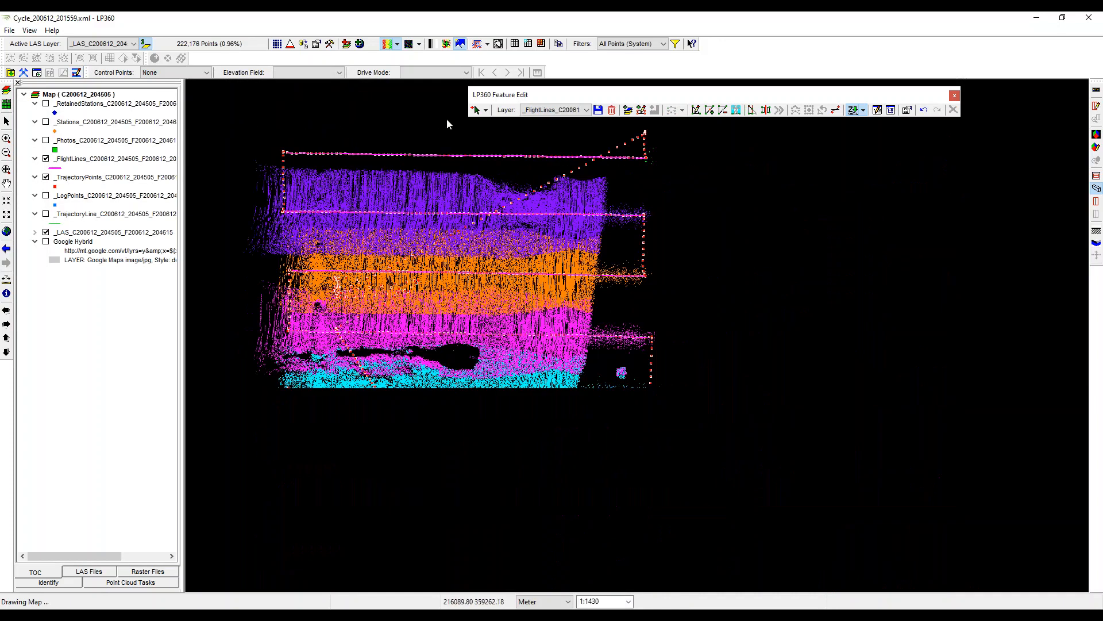
{"action": "left_click", "coordinate": [29, 30]}
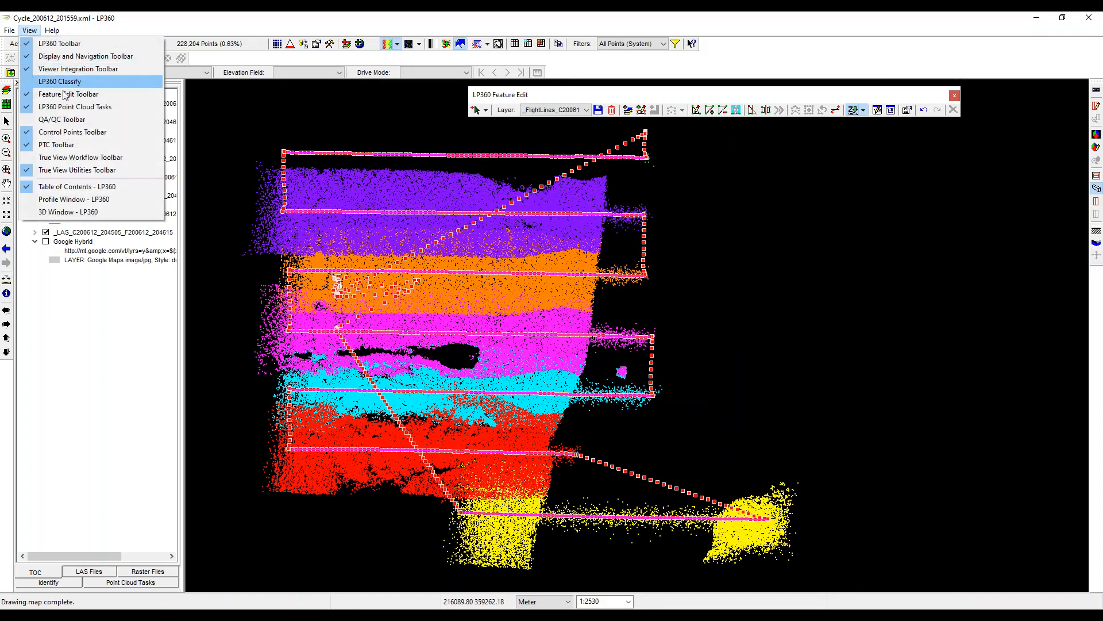
{"action": "left_click", "coordinate": [79, 71]}
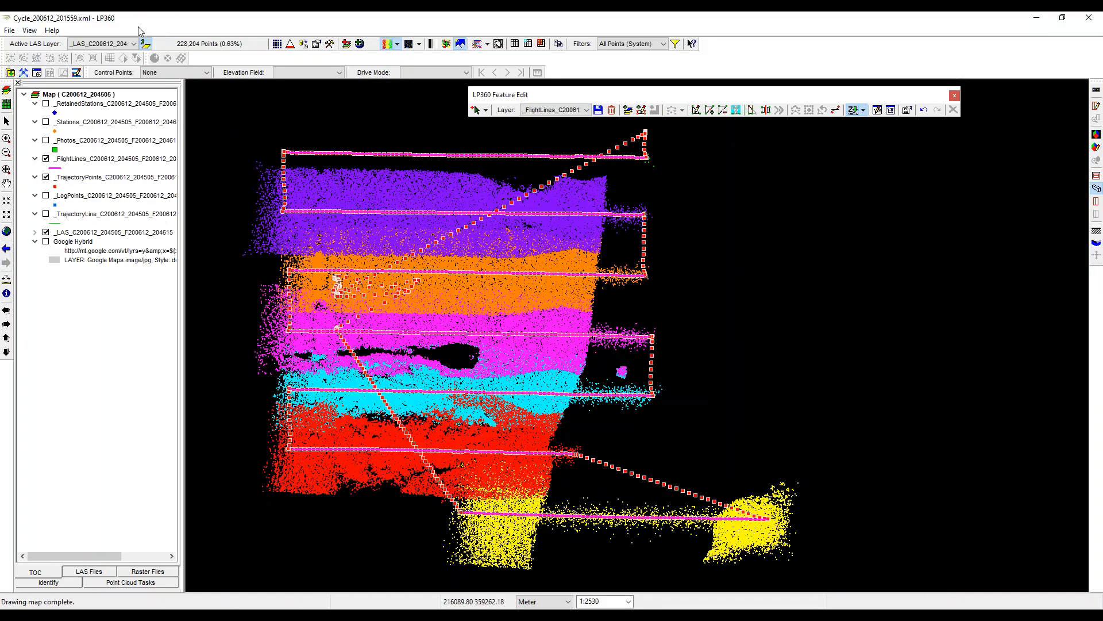
{"action": "left_click", "coordinate": [29, 31]}
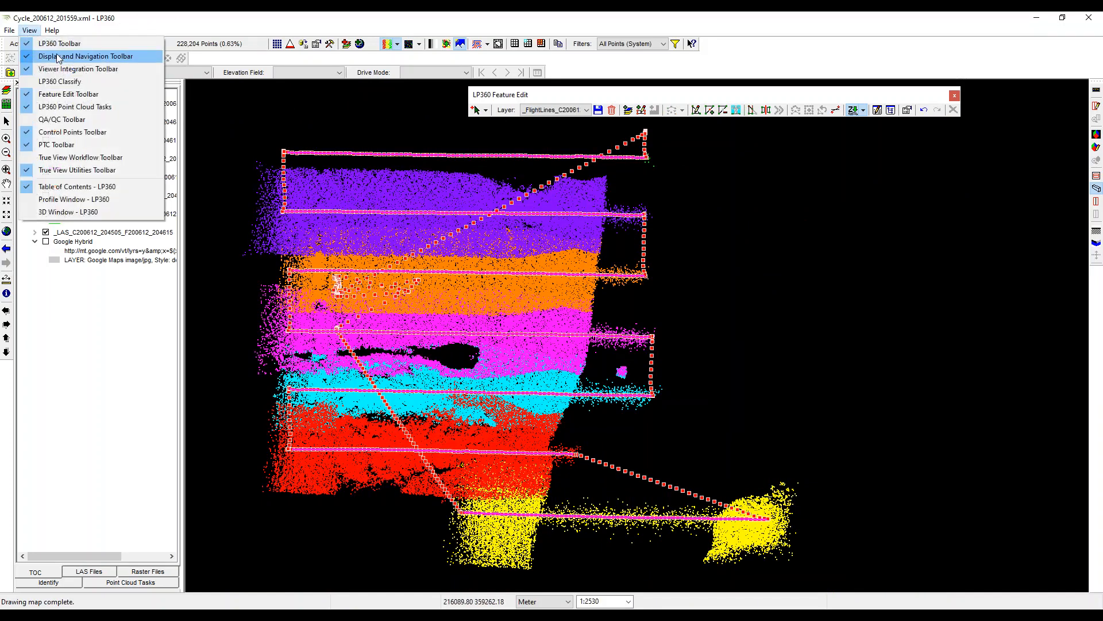
{"action": "left_click", "coordinate": [78, 158]}
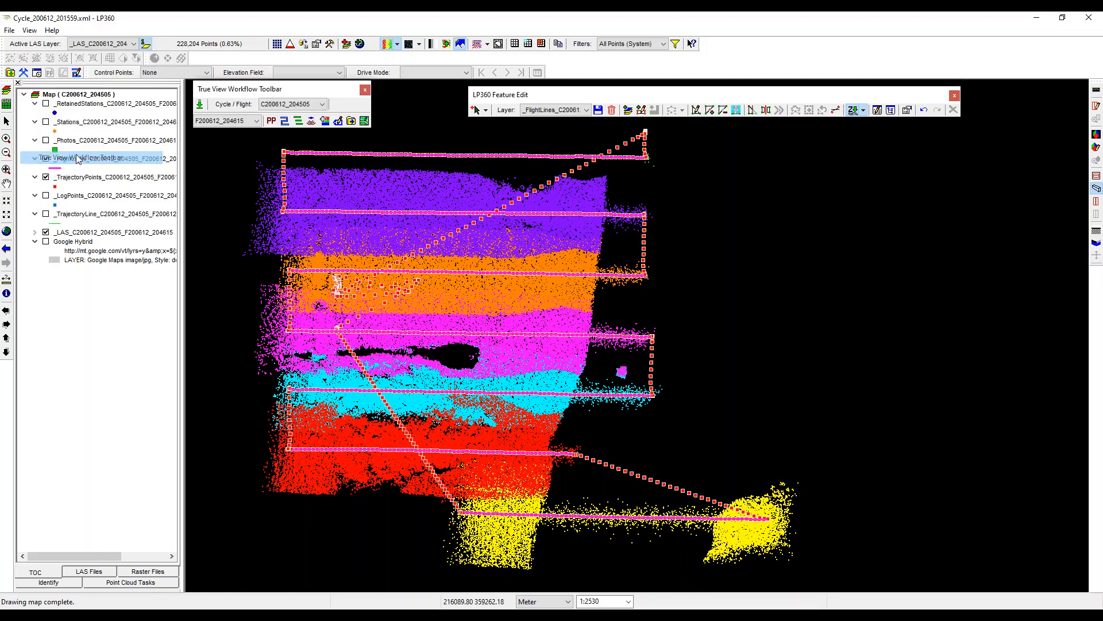
- In the True View trajectory settings, turn off the photo EXIF tag update and import PostProcessedTraj.txt as the post-processed trajectory file
{"action": "left_click", "coordinate": [297, 121]}
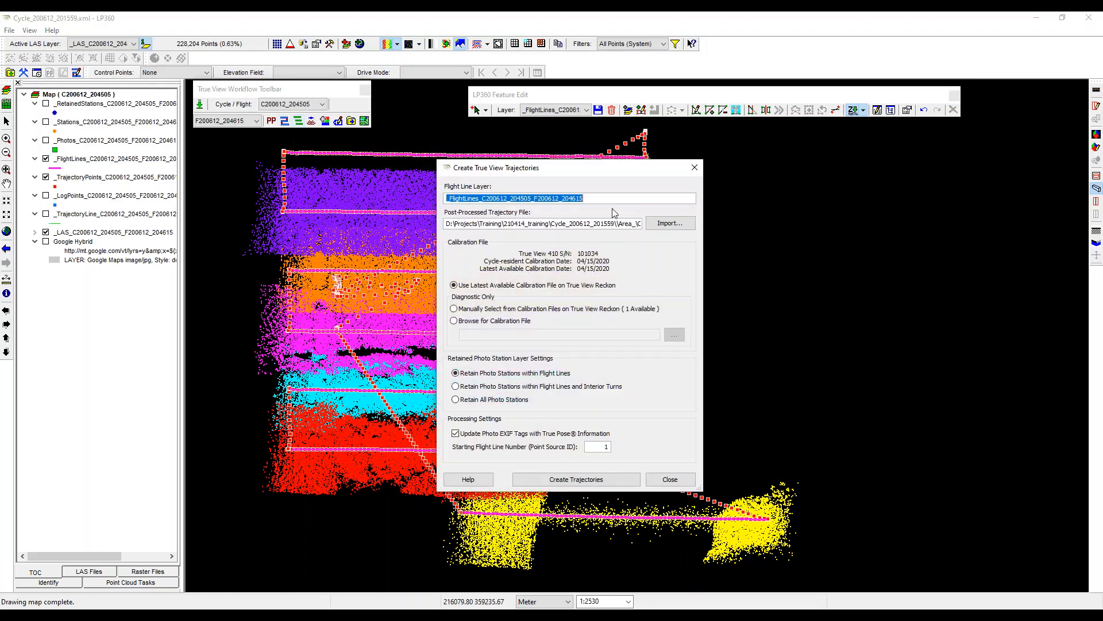
{"action": "left_click", "coordinate": [517, 433]}
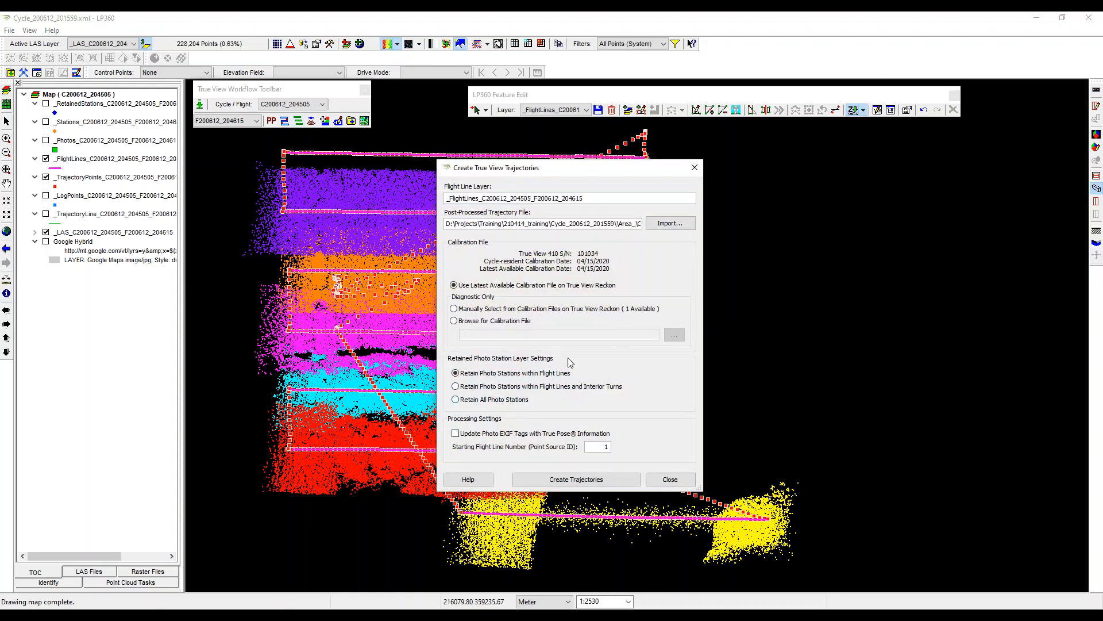
{"action": "left_click", "coordinate": [663, 224]}
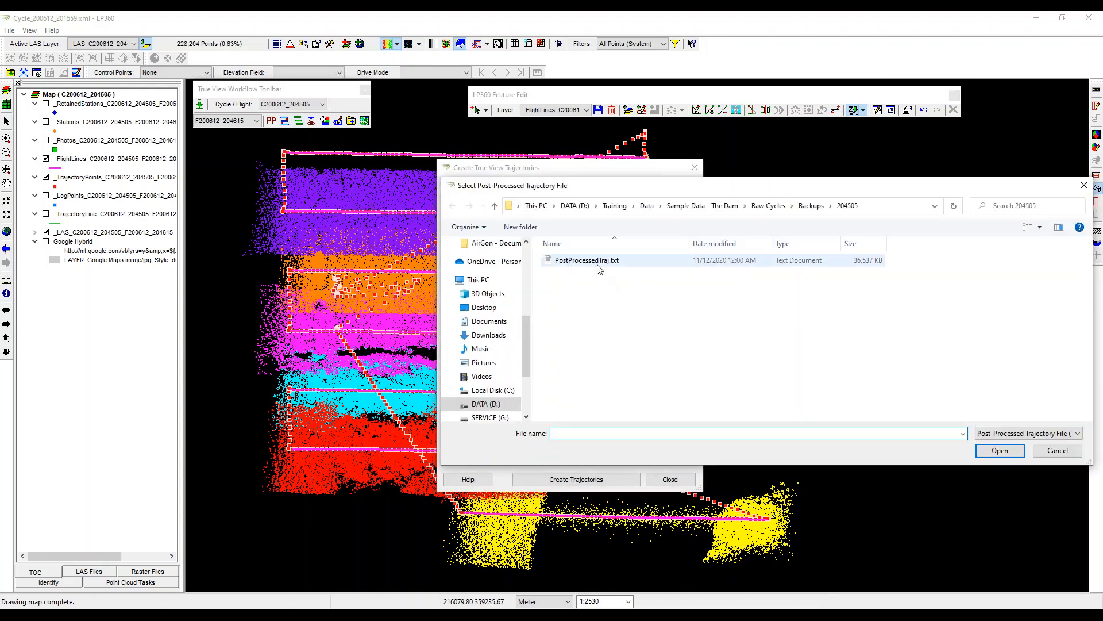
{"action": "left_click", "coordinate": [597, 262]}
{"action": "left_click", "coordinate": [1000, 450]}
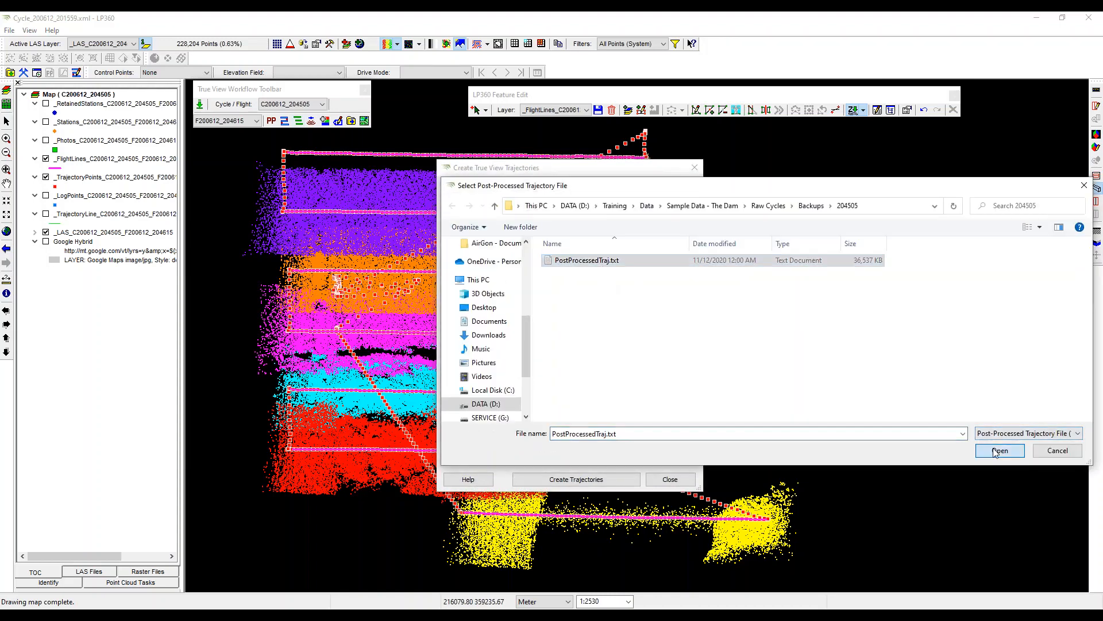
{"action": "left_click", "coordinate": [611, 389]}
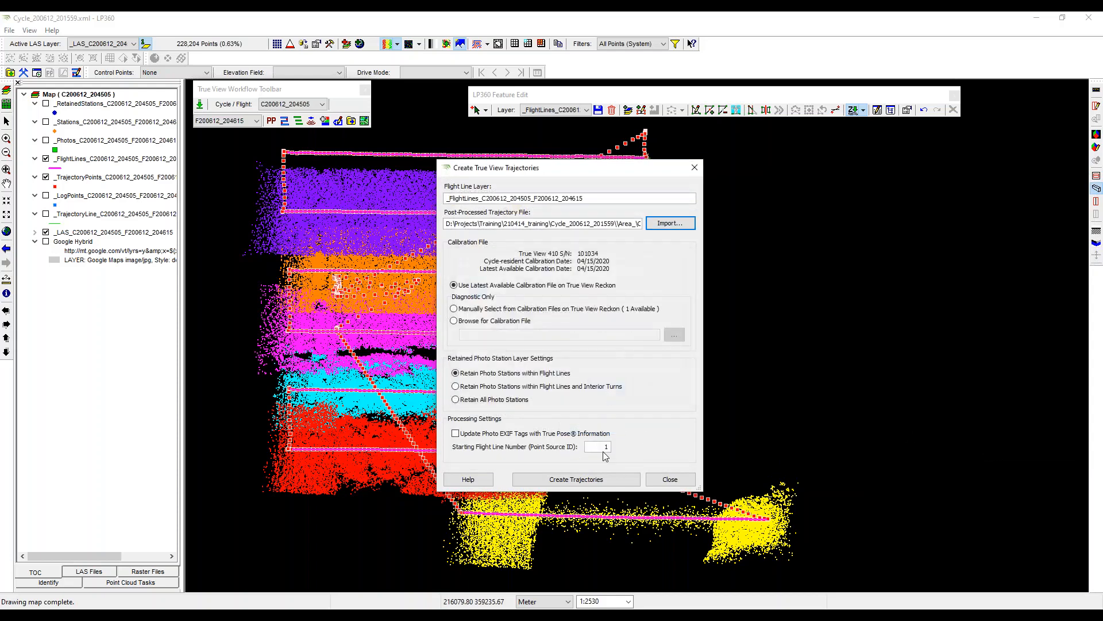
- Create the True View trajectories from the flight lines, retaining the photo stations within flight lines and starting at flight line number 1
{"action": "left_click", "coordinate": [605, 479]}
{"action": "left_click", "coordinate": [609, 357]}
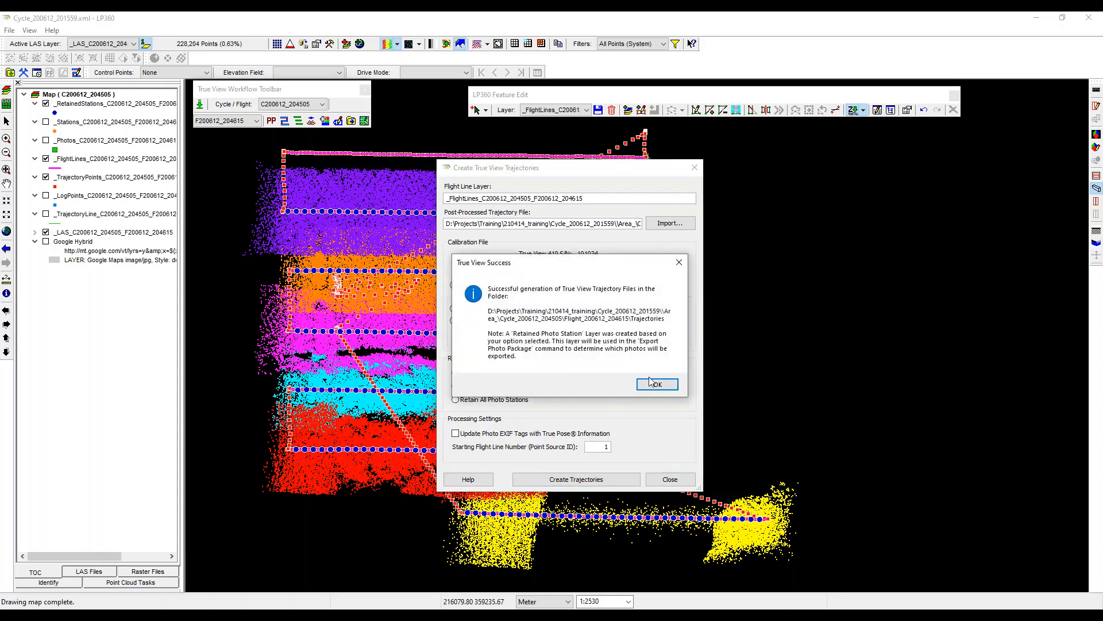
{"action": "left_click", "coordinate": [654, 384]}
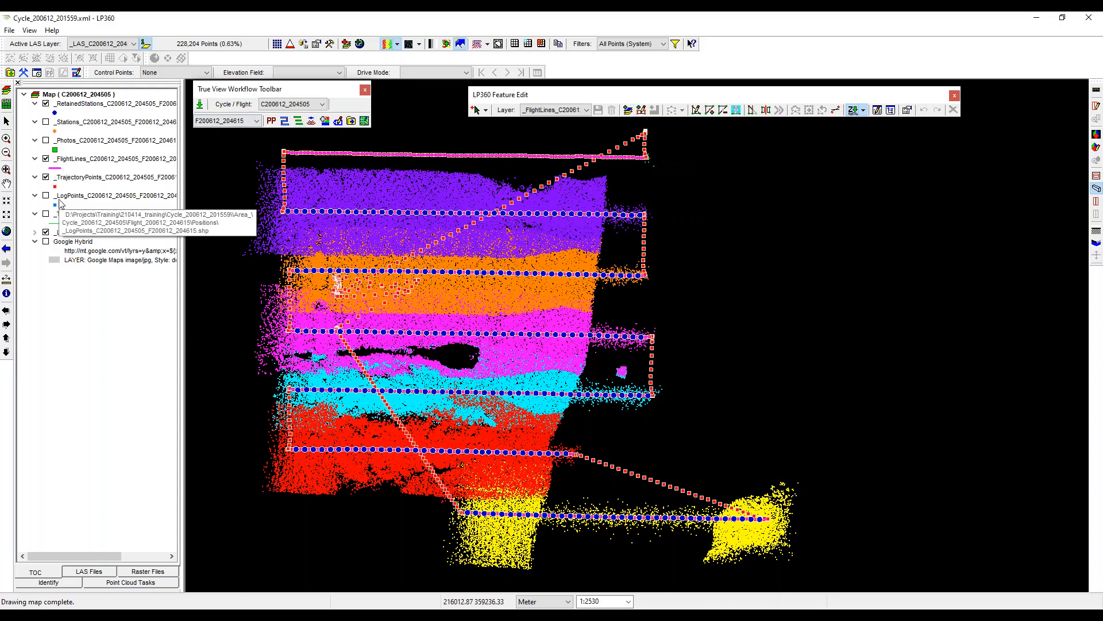
- Hide the trajectory points layer and geocode the LIDAR for the selected northernmost flight line, with a 40-degree clip angle
{"action": "left_click", "coordinate": [46, 177]}
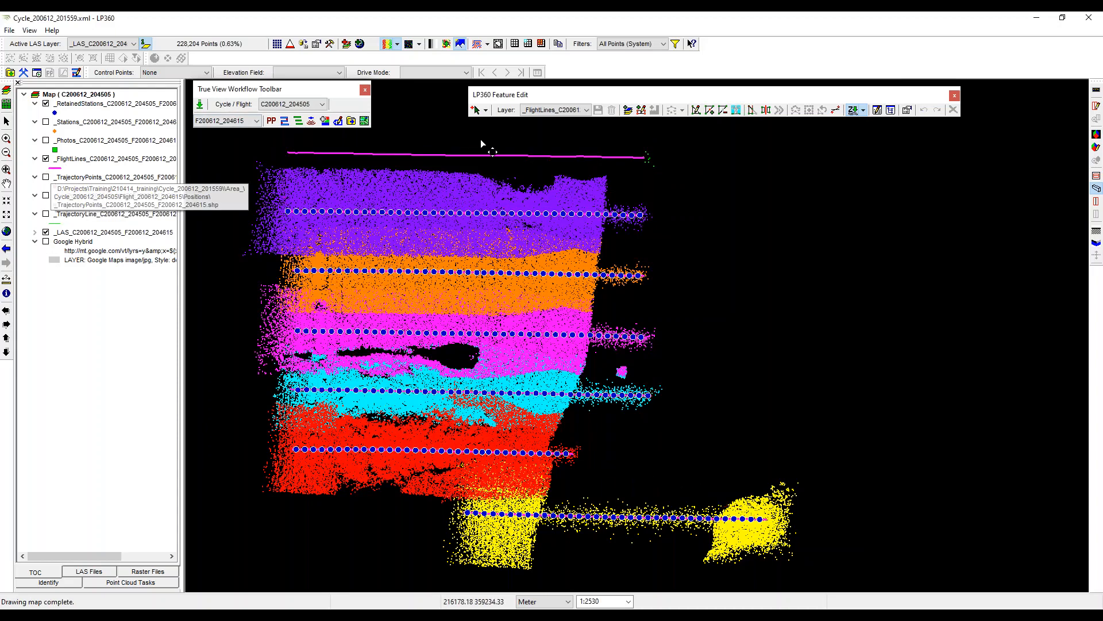
{"action": "left_click", "coordinate": [492, 165]}
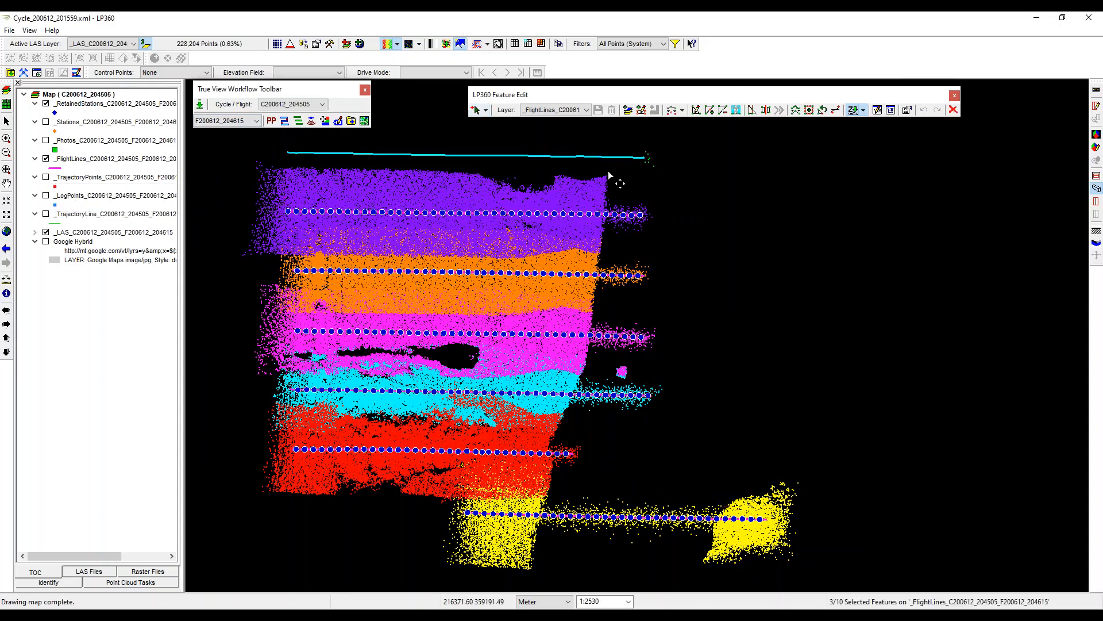
{"action": "left_click", "coordinate": [311, 121]}
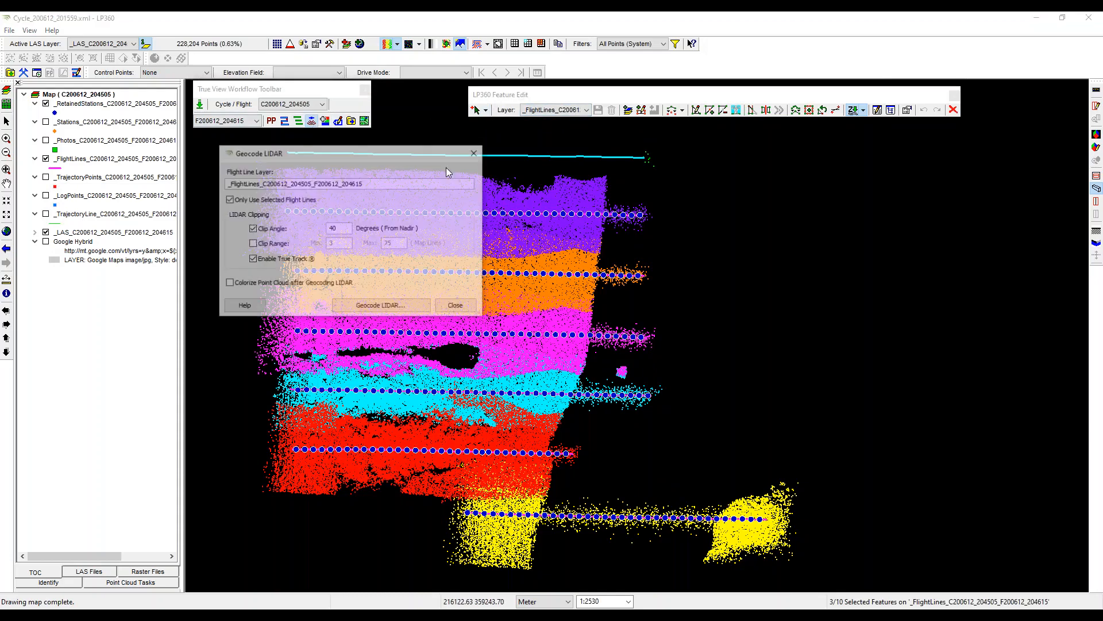
{"action": "left_click", "coordinate": [347, 312]}
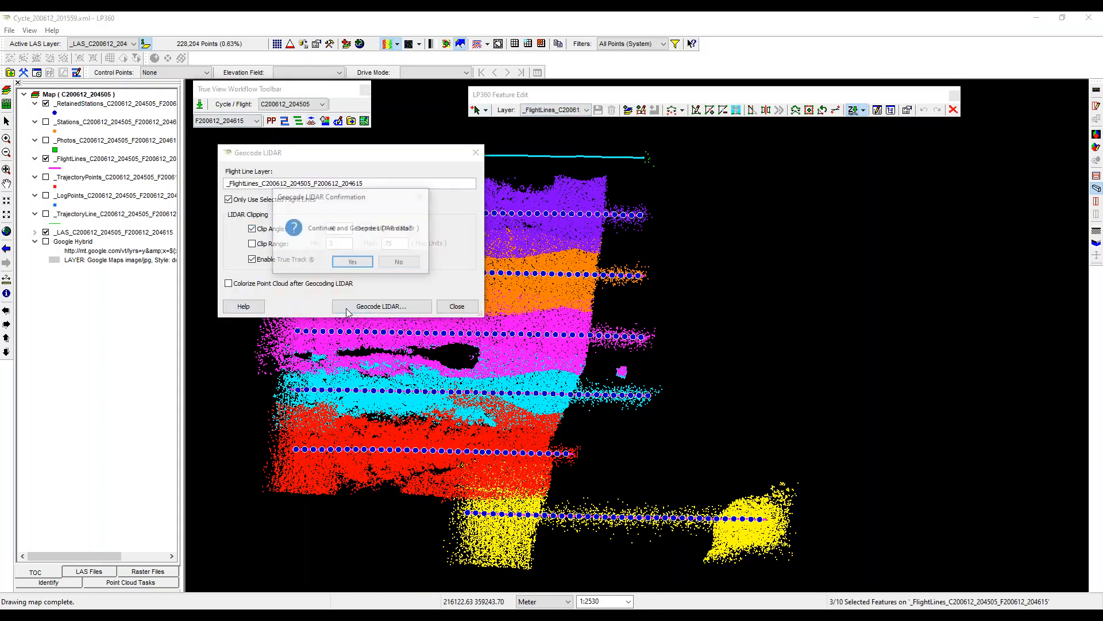
{"action": "left_click", "coordinate": [351, 263]}
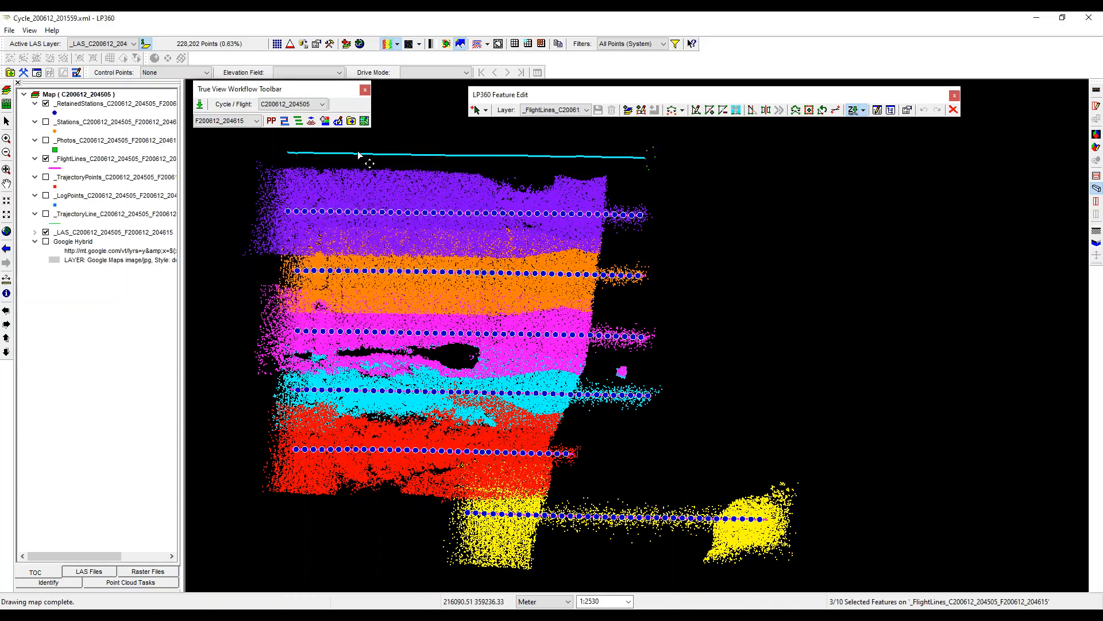
- Load all the LAS files of the flight's LAS layer
{"action": "left_click", "coordinate": [89, 572]}
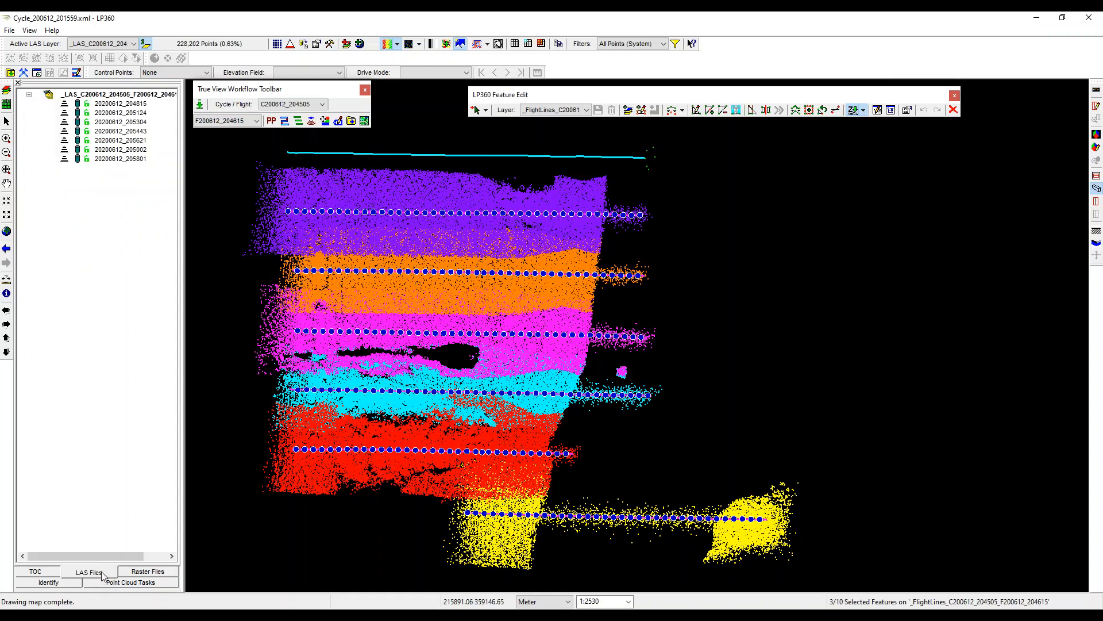
{"action": "right_click", "coordinate": [107, 97]}
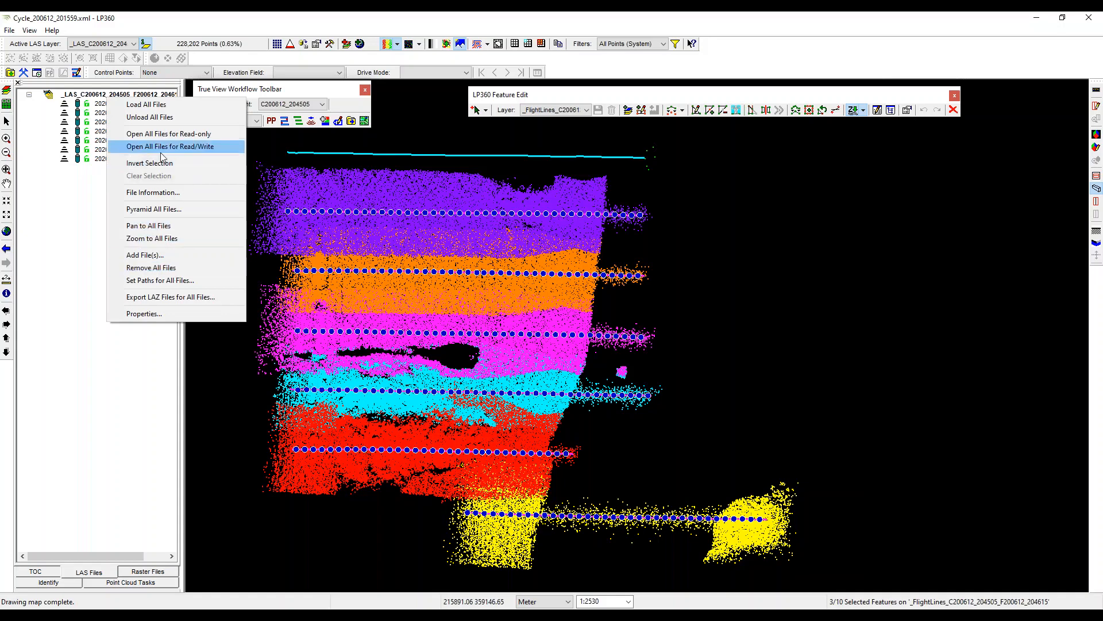
{"action": "left_click", "coordinate": [154, 106]}
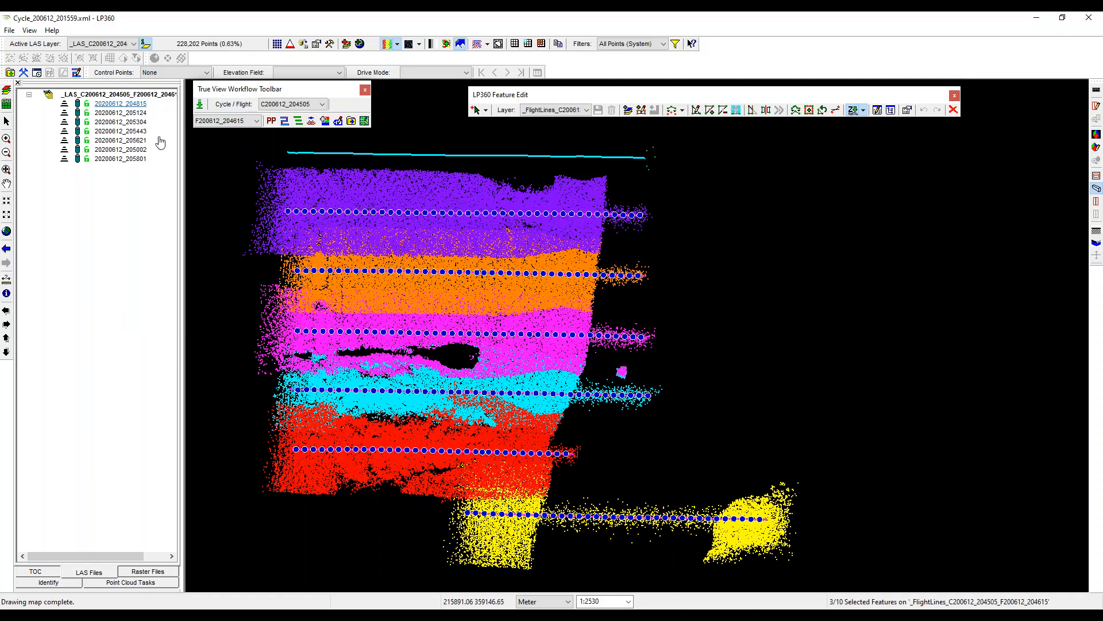
- Save the project, restart the program and reopen Cycle_200612_201559.xml
{"action": "left_click", "coordinate": [10, 30]}
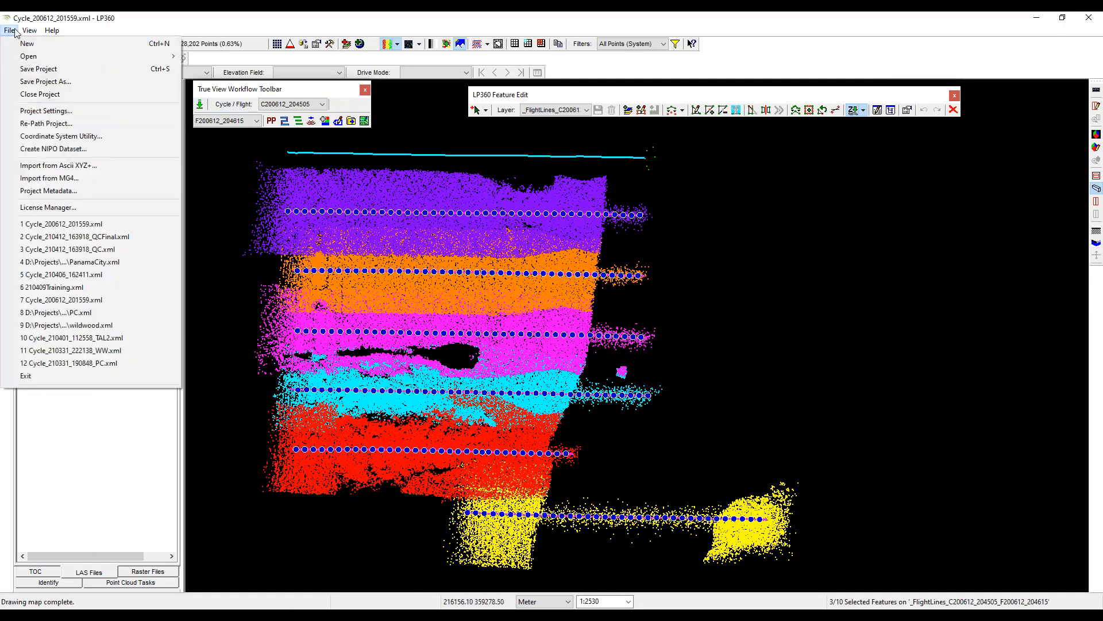
{"action": "left_click", "coordinate": [39, 69]}
{"action": "left_click", "coordinate": [1098, 17]}
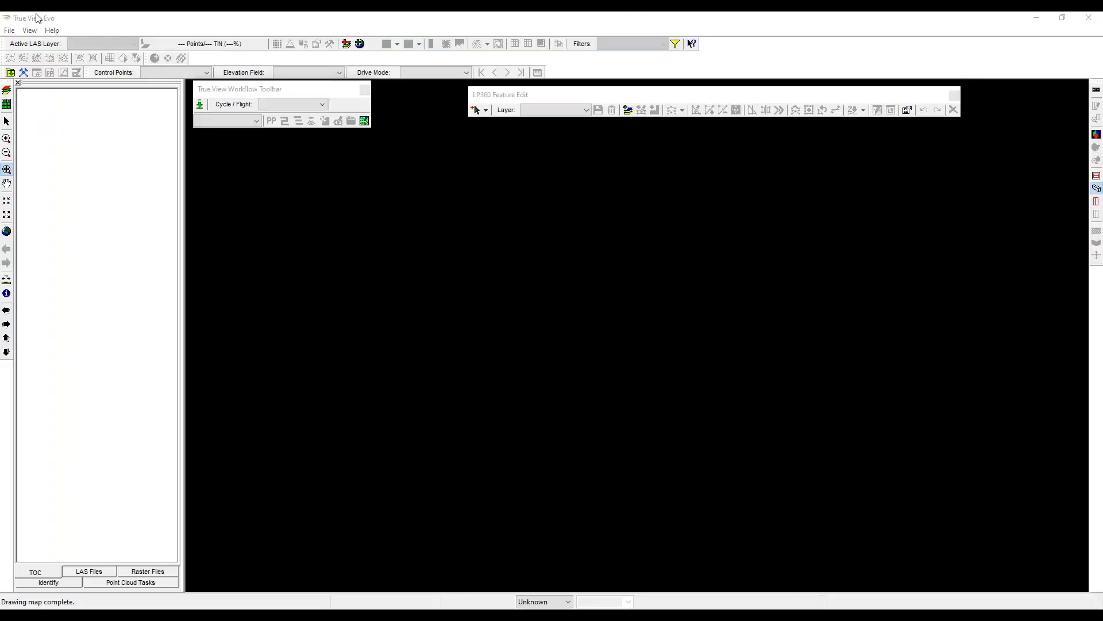
{"action": "left_click", "coordinate": [8, 30]}
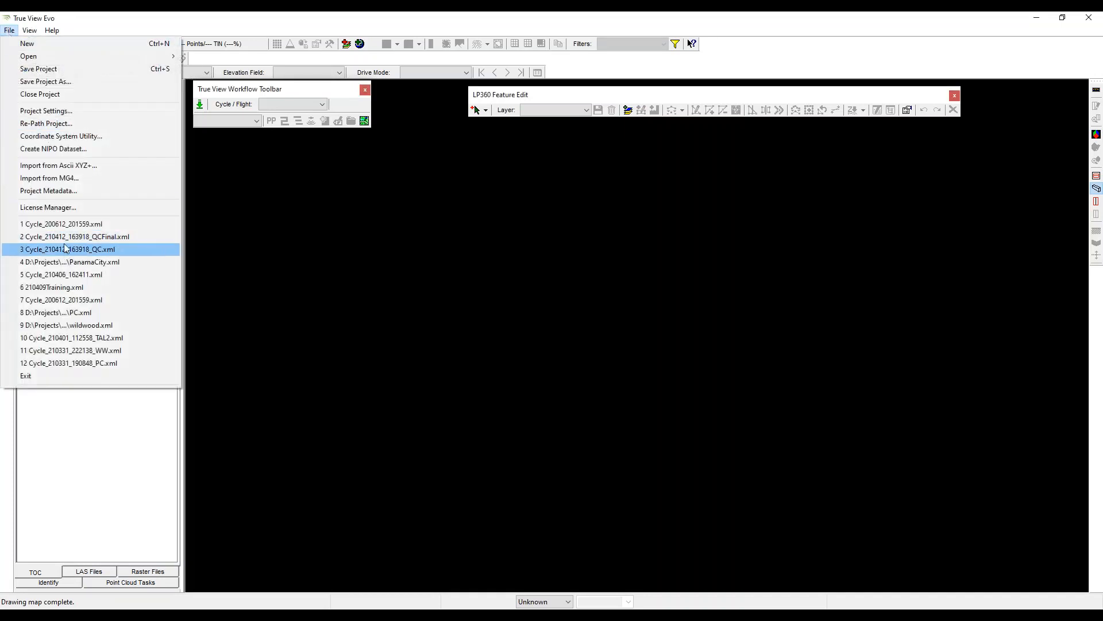
{"action": "left_click", "coordinate": [67, 223]}
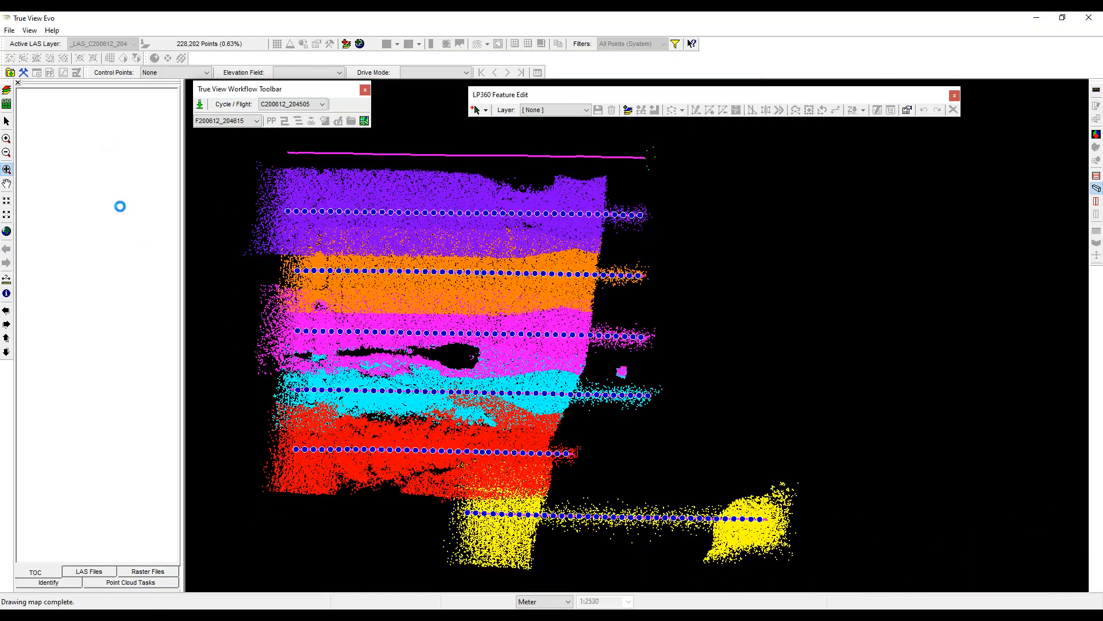
- Hide the flight lines and retained stations layers so that only the point cloud is displayed
{"action": "scroll", "coordinate": [412, 271], "scroll_direction": "up", "scroll_amount": 1}
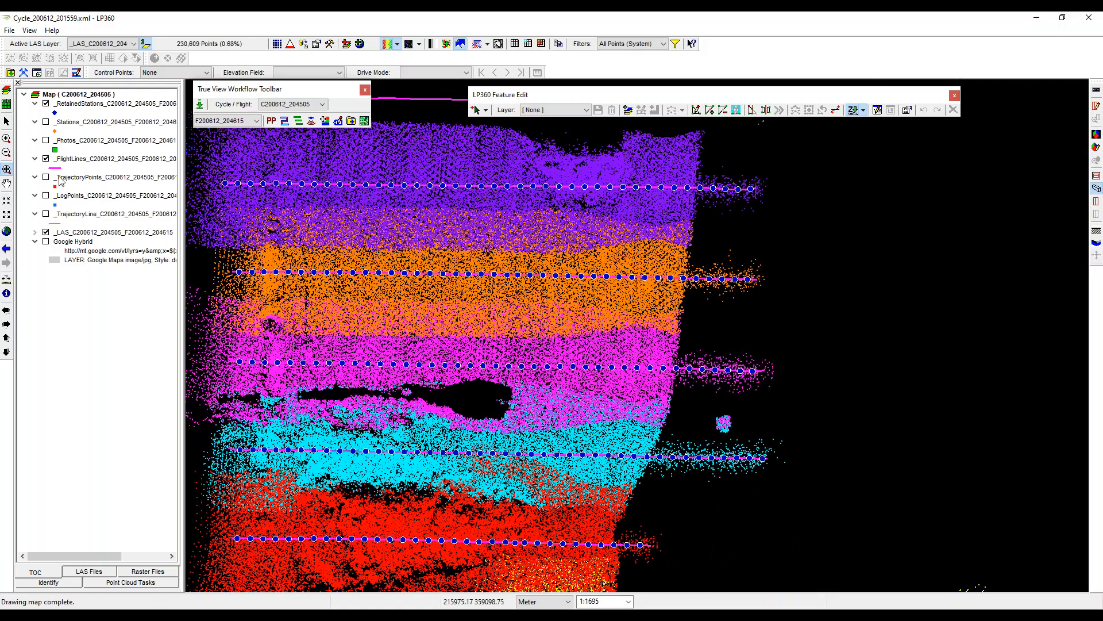
{"action": "left_click", "coordinate": [46, 159]}
{"action": "left_click", "coordinate": [46, 103]}
{"action": "scroll", "coordinate": [581, 338], "scroll_direction": "down", "scroll_amount": 2}
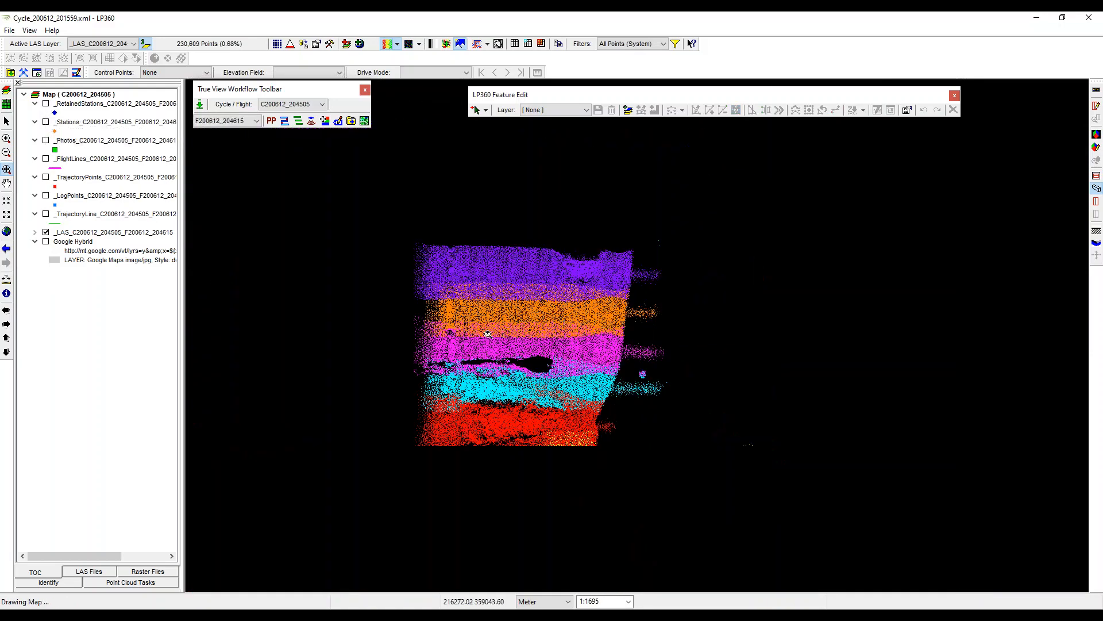
{"action": "left_click_drag", "start_coordinate": [508, 396], "coordinate": [537, 349]}
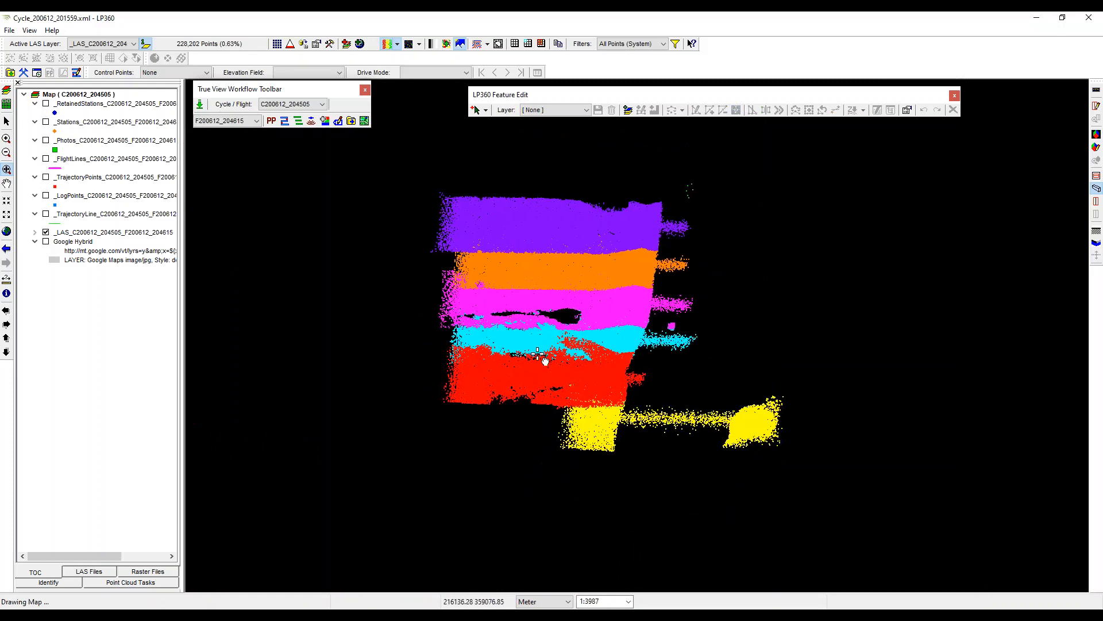
{"action": "scroll", "coordinate": [541, 356], "scroll_direction": "up", "scroll_amount": 1}
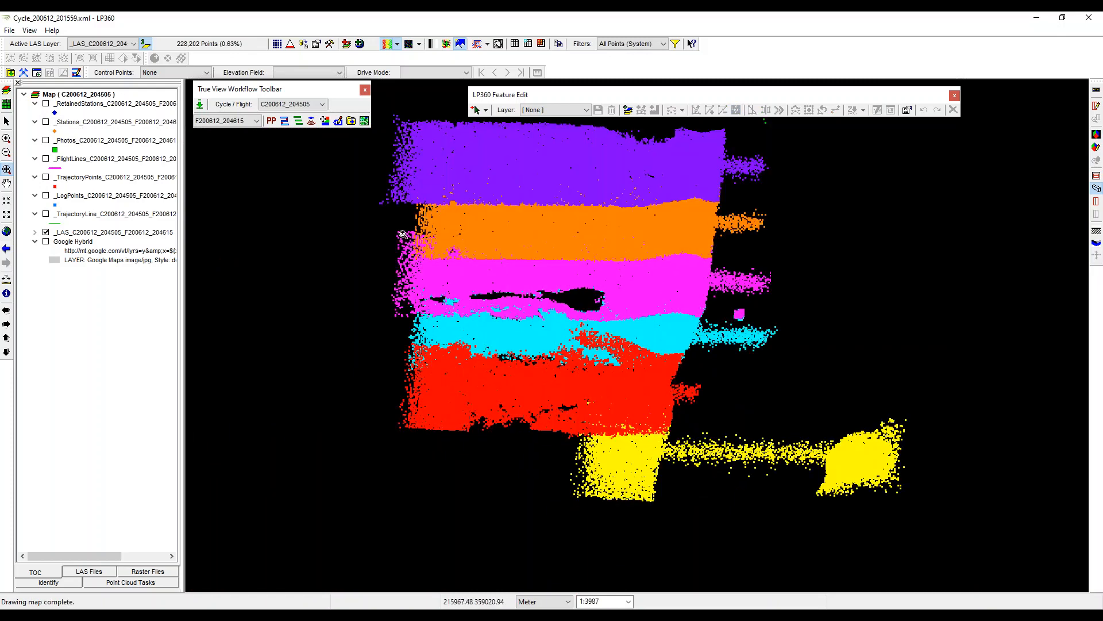
- Switch the point cloud display from source line colouring to colouring by elevation
{"action": "left_click", "coordinate": [397, 45]}
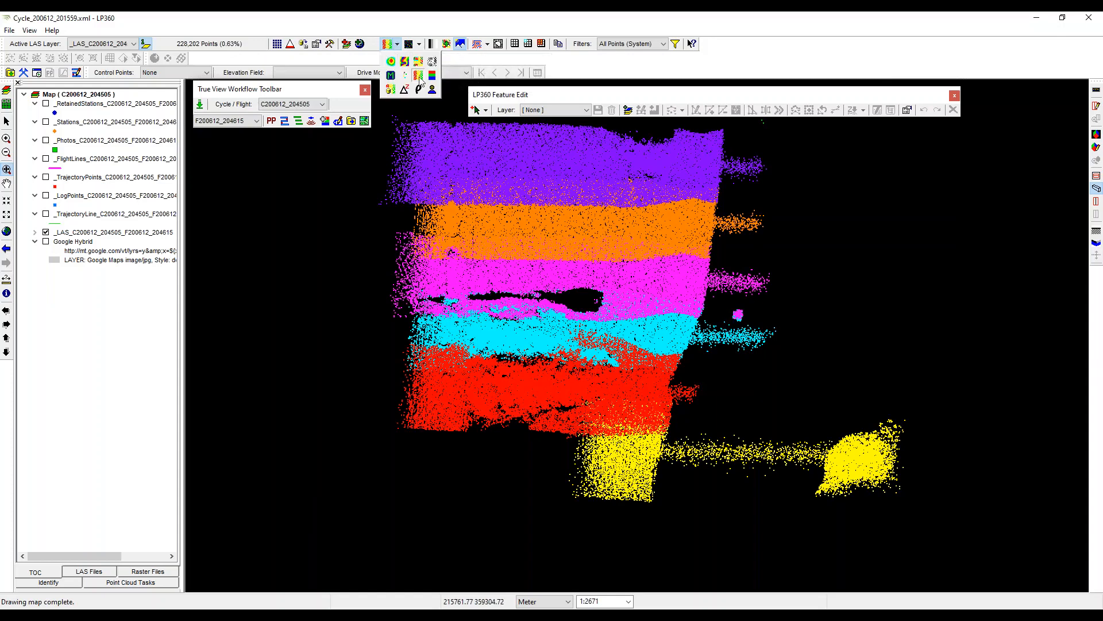
{"action": "left_click", "coordinate": [431, 74]}
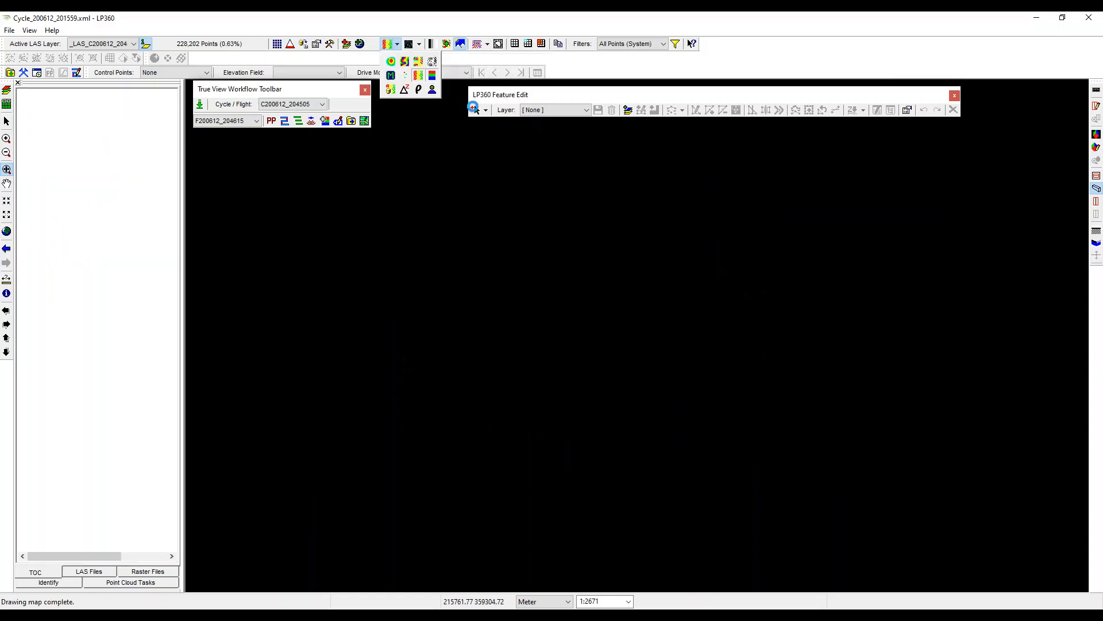
{"action": "left_click", "coordinate": [398, 46]}
{"action": "left_click", "coordinate": [390, 61]}
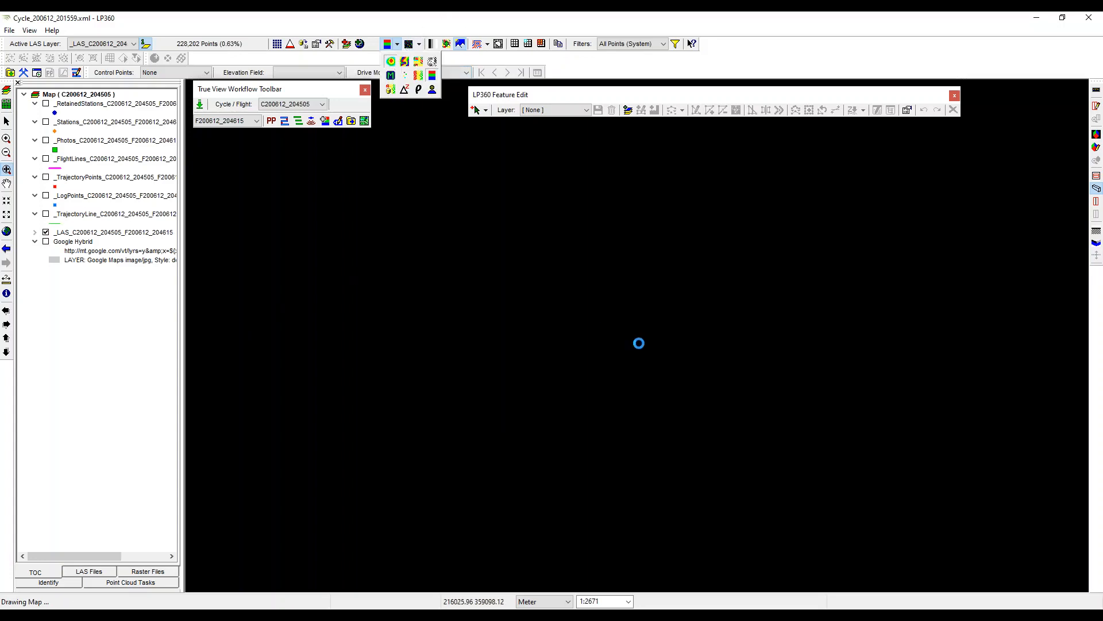
{"action": "mouse_move", "coordinate": [857, 313]}
{"action": "left_mouse_down"}
{"action": "mouse_move", "coordinate": [826, 320]}
{"action": "mouse_move", "coordinate": [788, 380]}
{"action": "mouse_move", "coordinate": [837, 322]}
{"action": "left_mouse_up"}
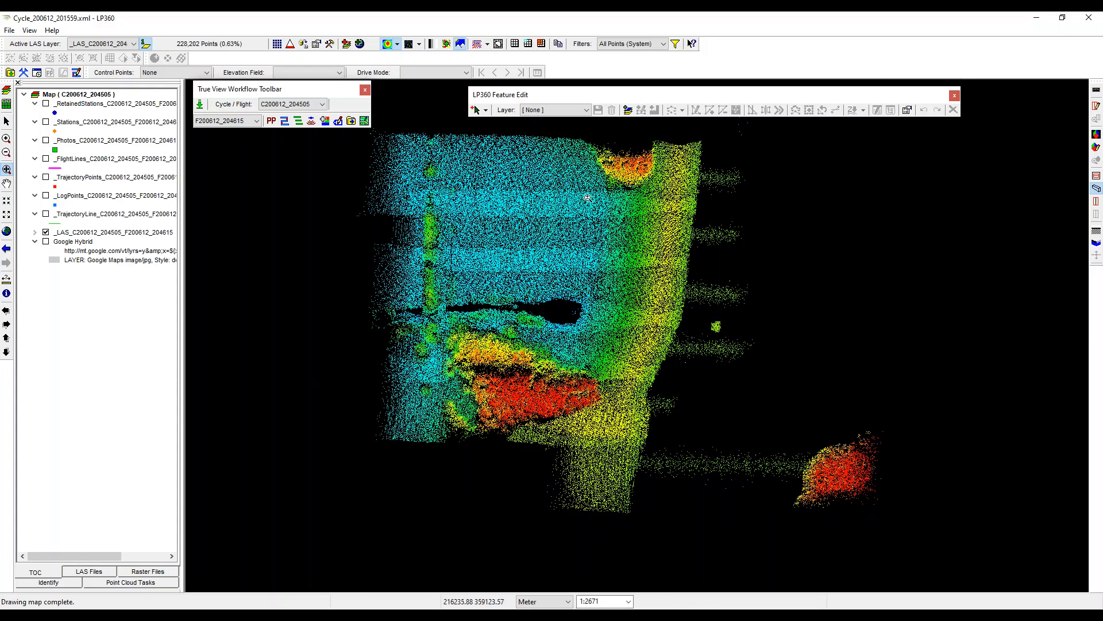
- Save the project and close it
{"action": "left_click", "coordinate": [9, 30]}
{"action": "left_click", "coordinate": [23, 68]}
{"action": "left_click", "coordinate": [9, 30]}
{"action": "left_click", "coordinate": [56, 95]}
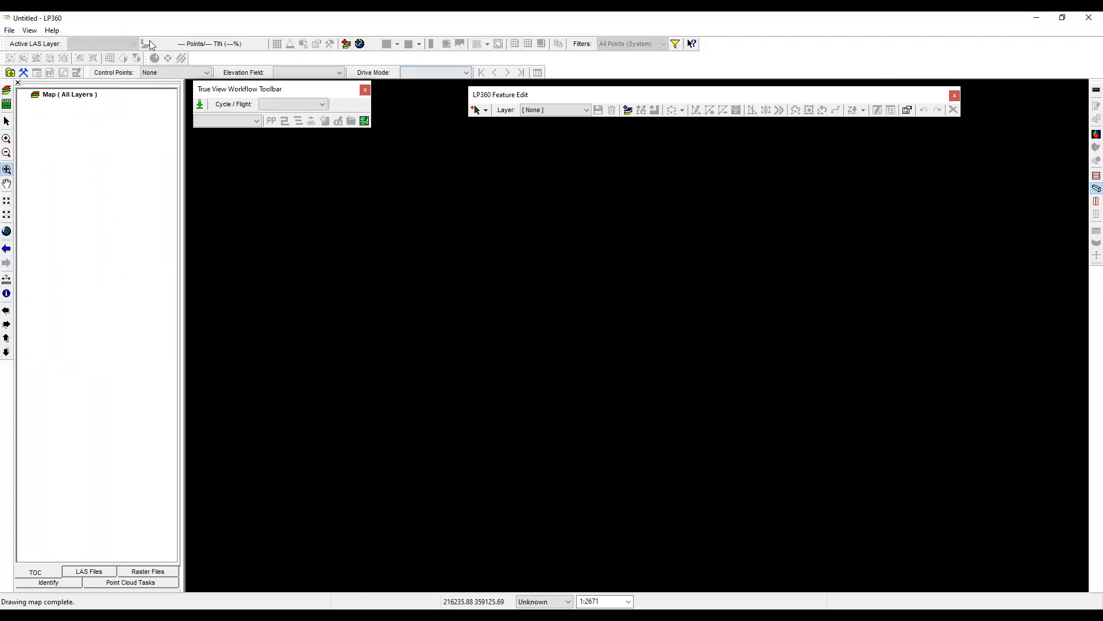
- Add all LAS files from the LAS folder of Flight_200612_201805 in Cycle_200612_201559, under D:\Projects\Training\210414_training, to the list of files to load
{"action": "left_click", "coordinate": [346, 44]}
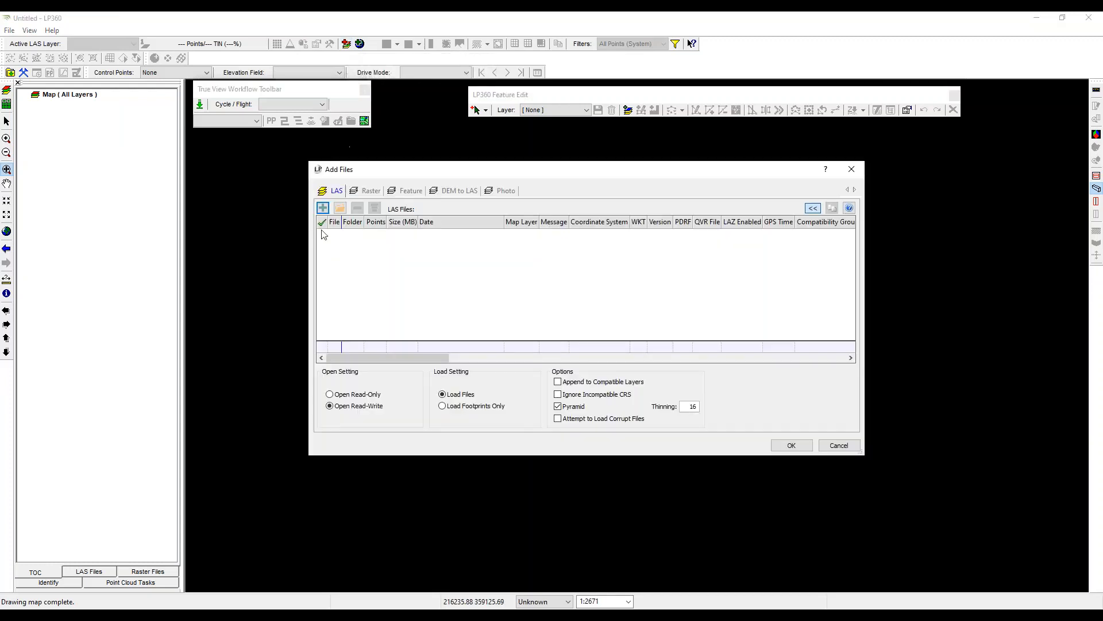
{"action": "left_click", "coordinate": [322, 208]}
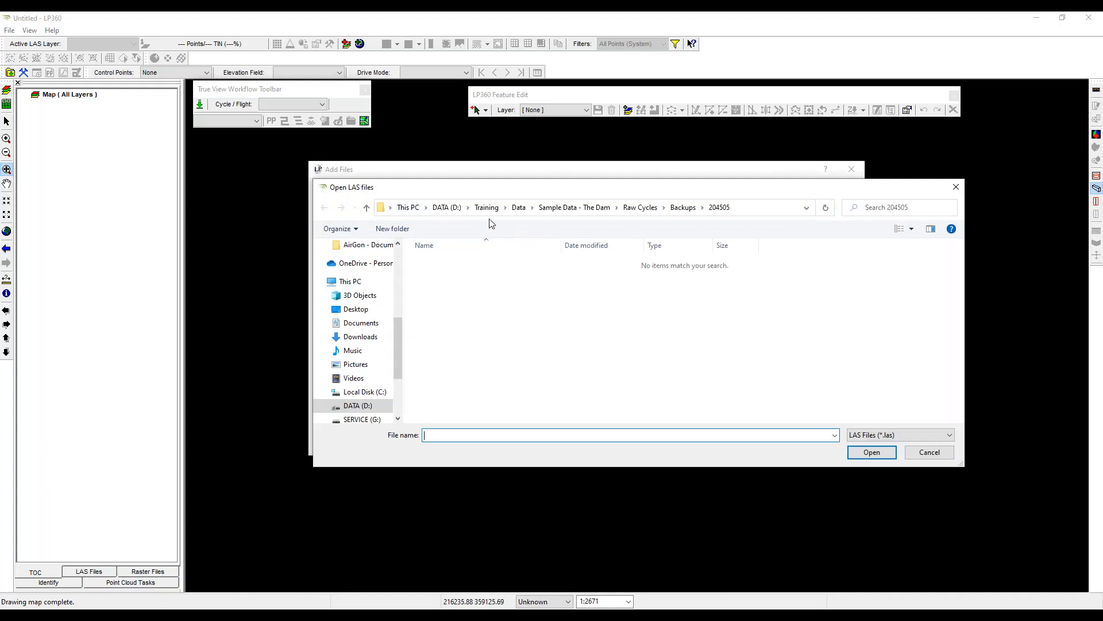
{"action": "left_click", "coordinate": [447, 207]}
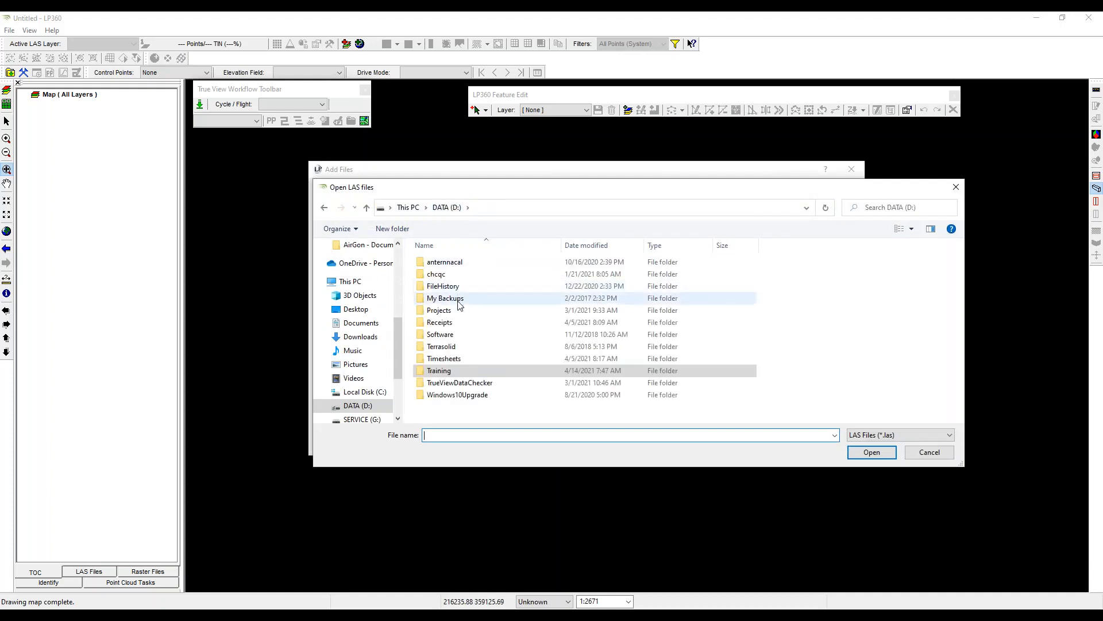
{"action": "double_click", "coordinate": [443, 310]}
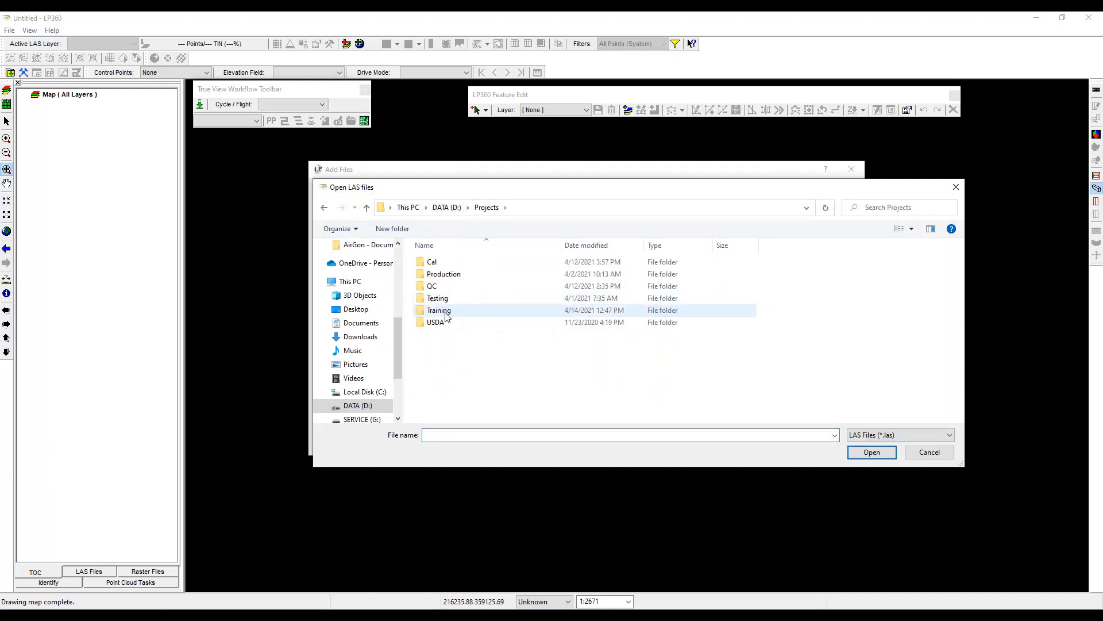
{"action": "double_click", "coordinate": [446, 313]}
{"action": "double_click", "coordinate": [457, 268]}
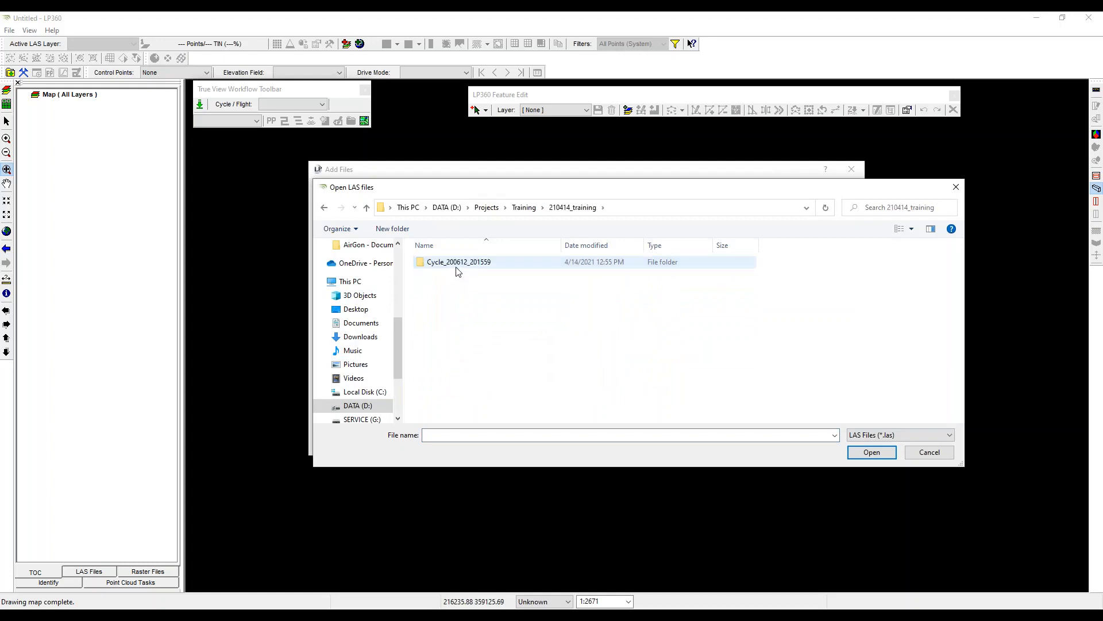
{"action": "double_click", "coordinate": [458, 268]}
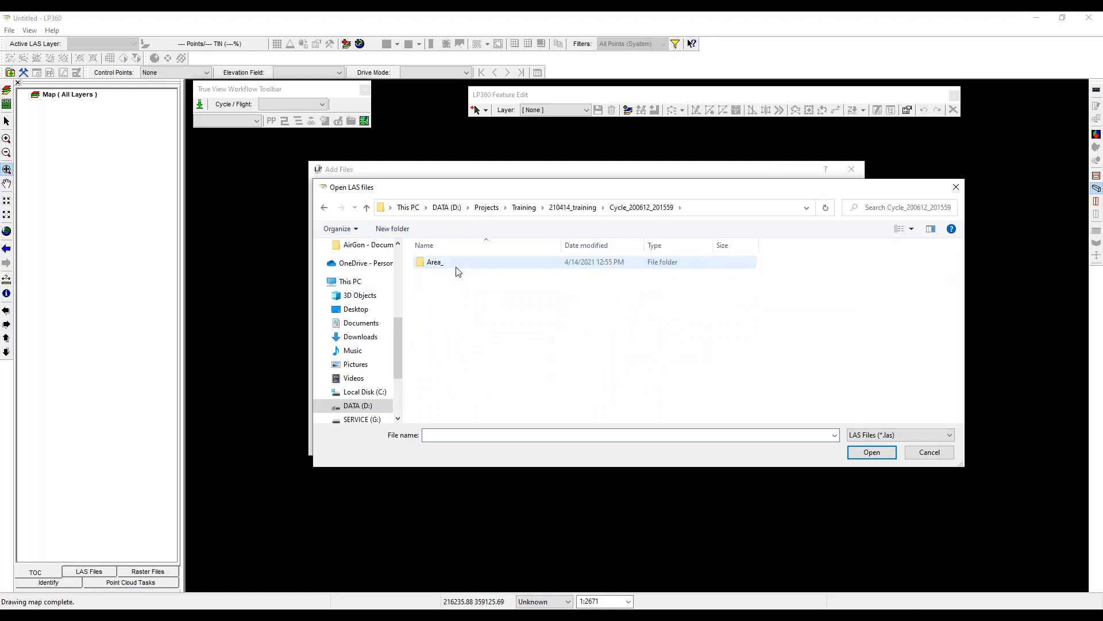
{"action": "double_click", "coordinate": [458, 267]}
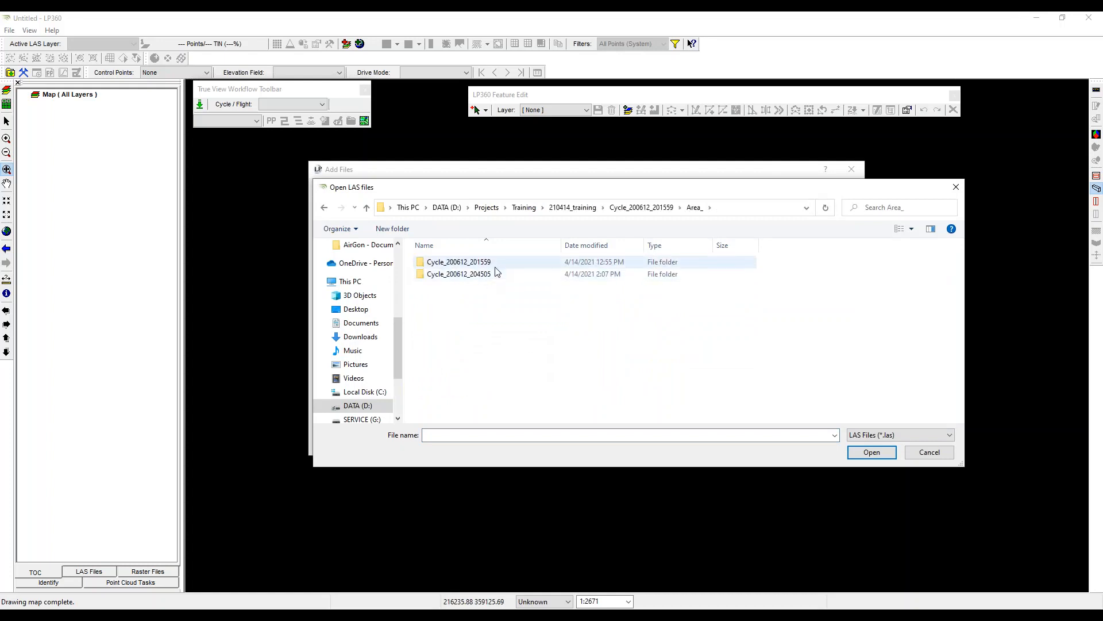
{"action": "double_click", "coordinate": [491, 263]}
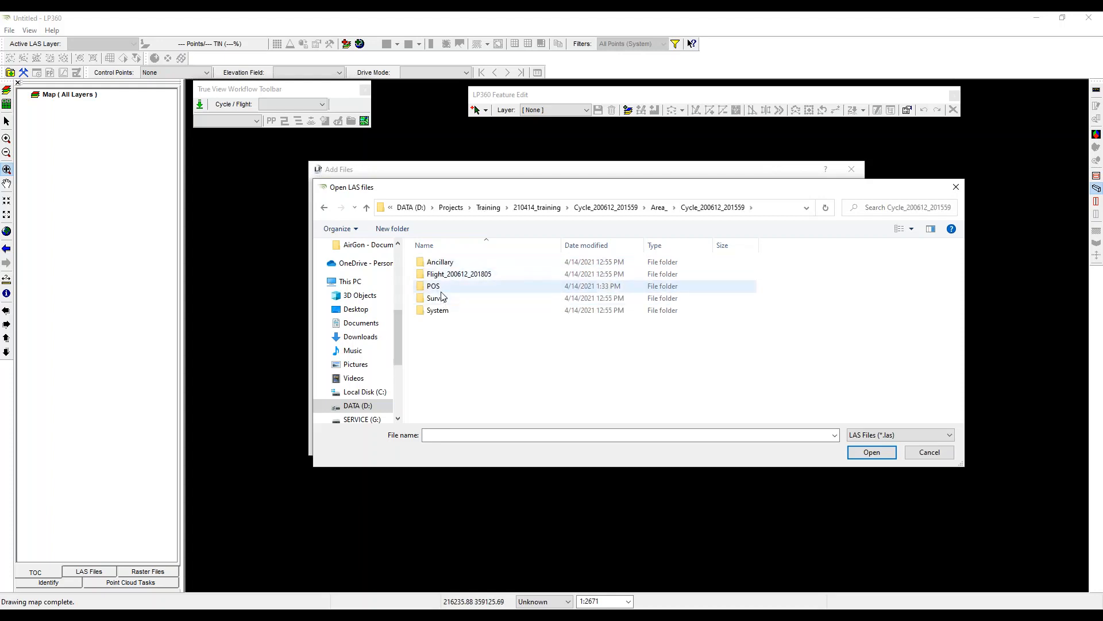
{"action": "double_click", "coordinate": [448, 274]}
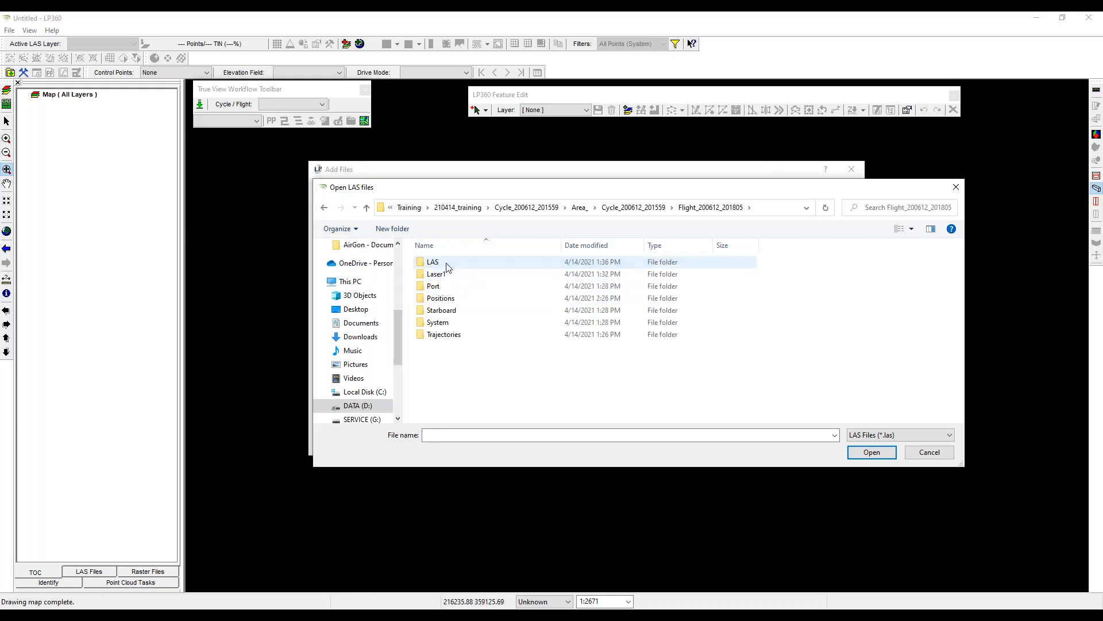
{"action": "double_click", "coordinate": [447, 264]}
{"action": "left_click_drag", "start_coordinate": [483, 376], "coordinate": [465, 261]}
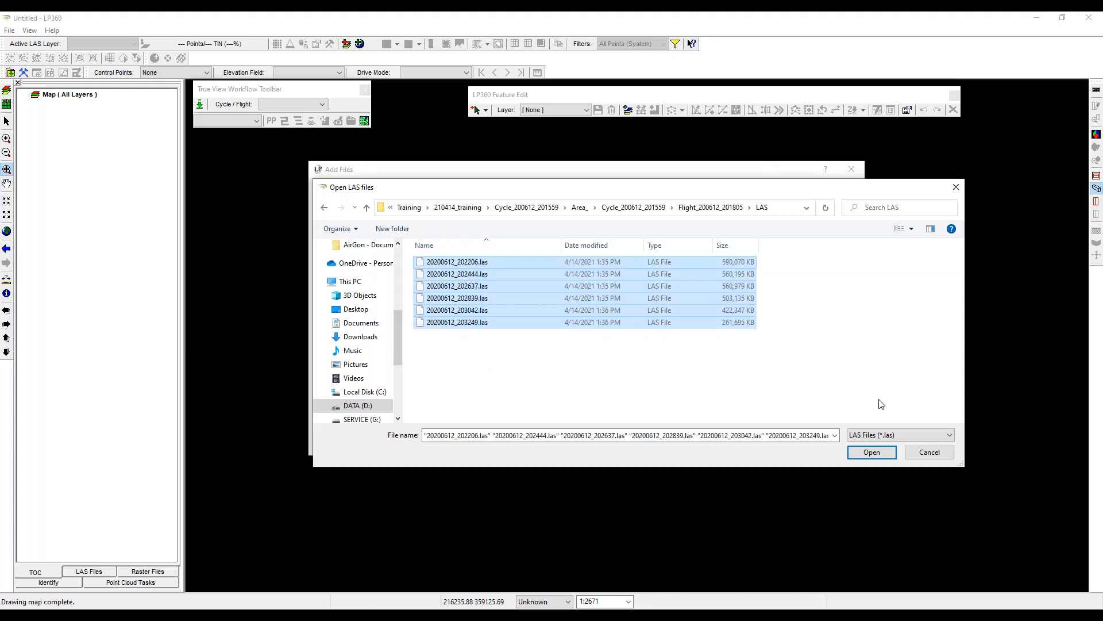
{"action": "left_click", "coordinate": [871, 453]}
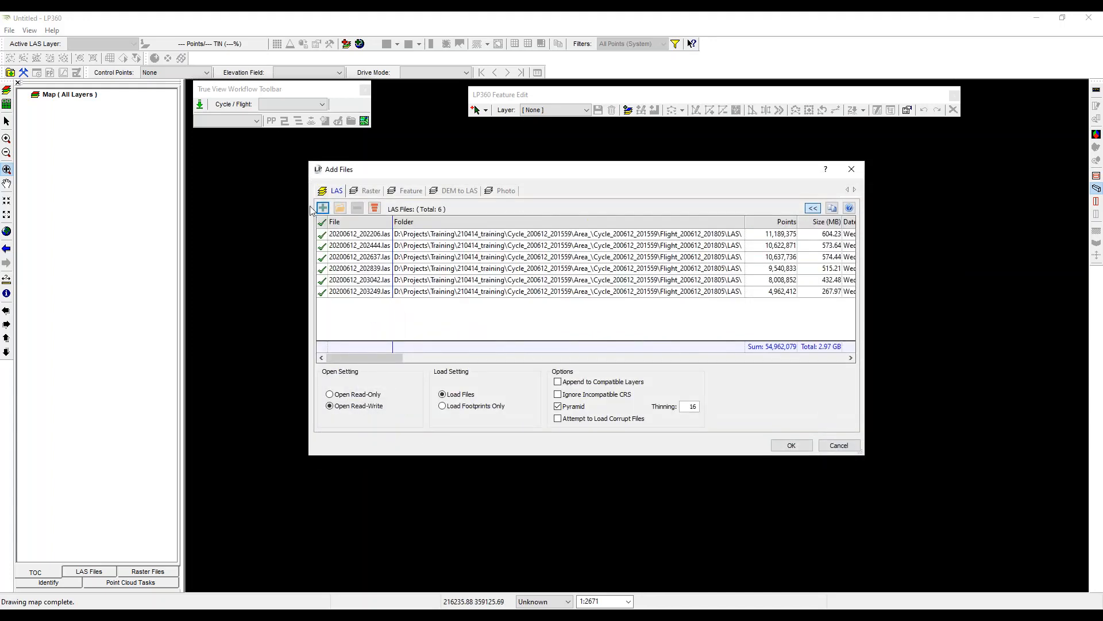
- Add all LAS files from the LAS folder of Flight_200612_204615 in Cycle_200612_204505 to the same load list
{"action": "left_click", "coordinate": [323, 208]}
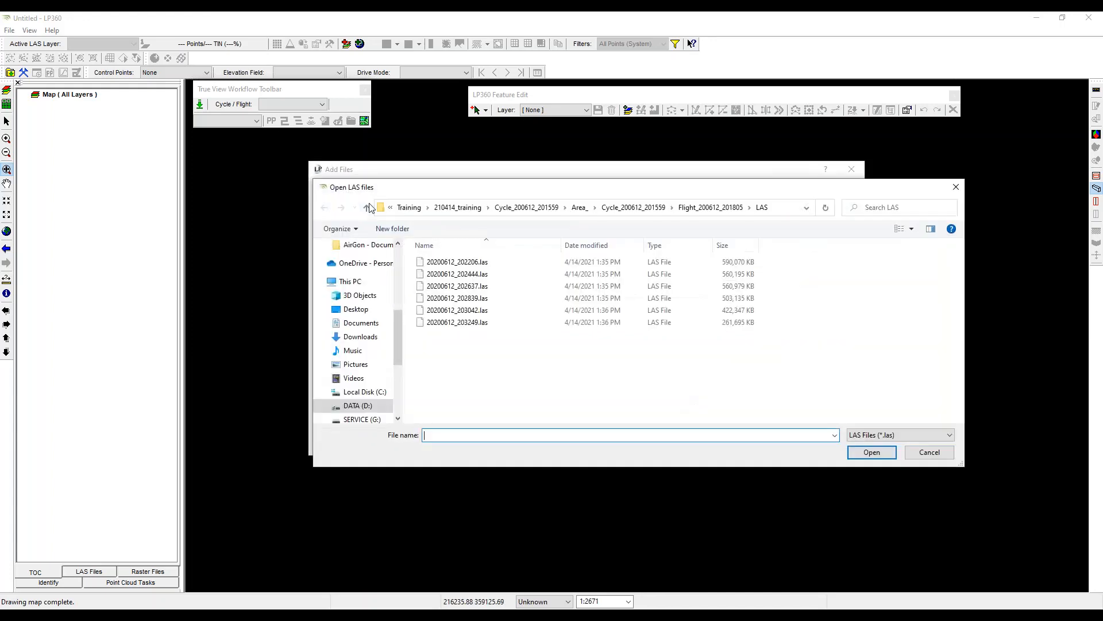
{"action": "left_click", "coordinate": [367, 208]}
{"action": "left_click", "coordinate": [367, 207]}
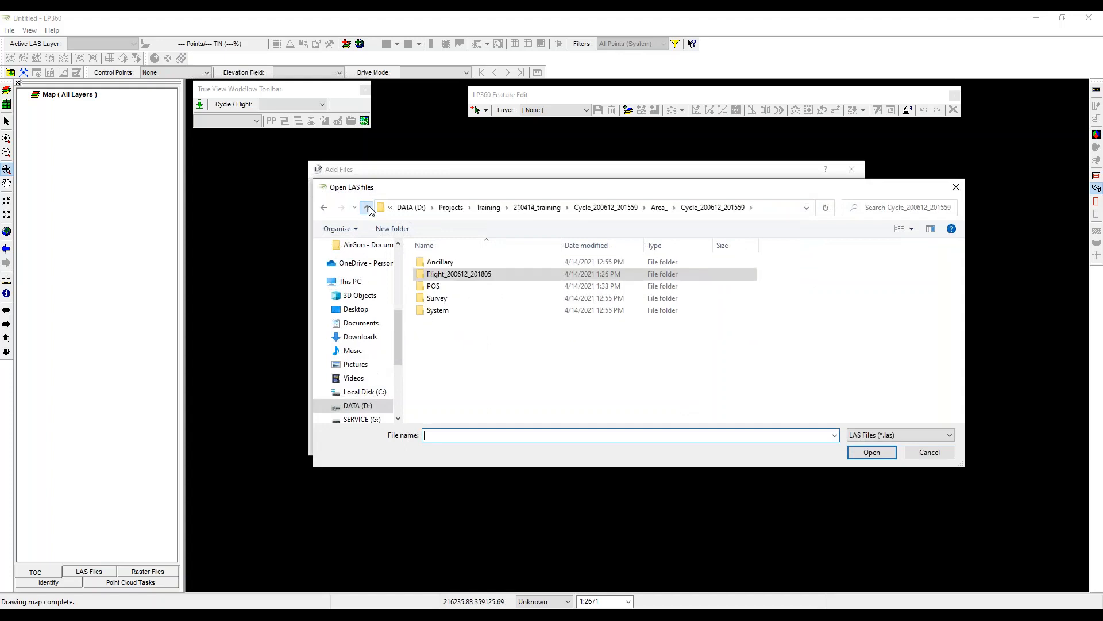
{"action": "left_click", "coordinate": [367, 207]}
{"action": "double_click", "coordinate": [454, 275]}
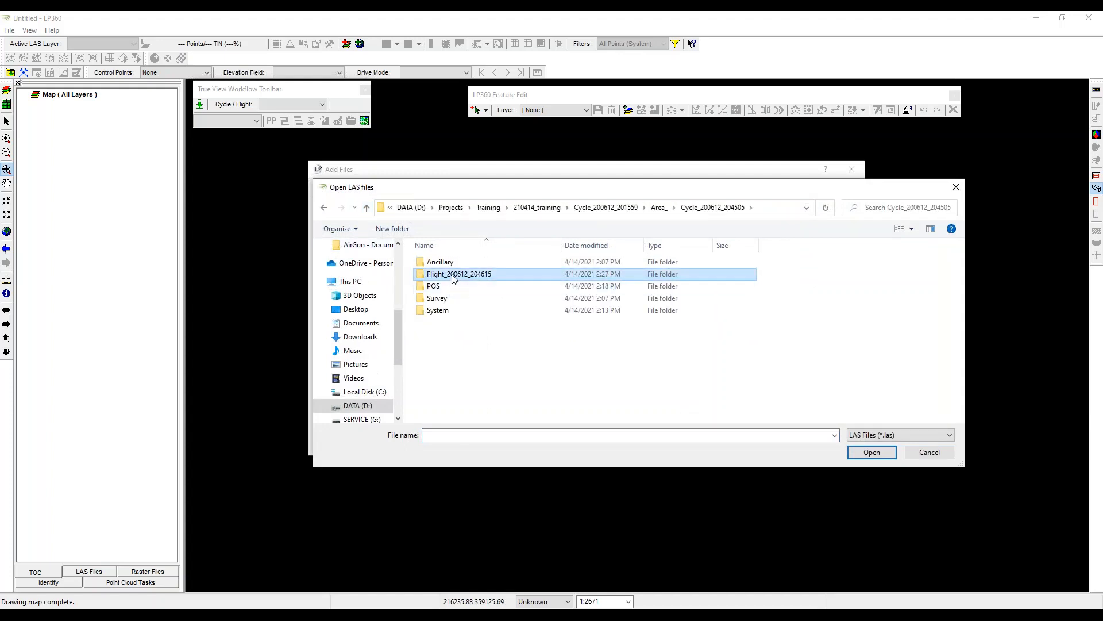
{"action": "double_click", "coordinate": [451, 275]}
{"action": "double_click", "coordinate": [447, 263]}
{"action": "left_click_drag", "start_coordinate": [452, 347], "coordinate": [449, 271]}
{"action": "left_click", "coordinate": [872, 452]}
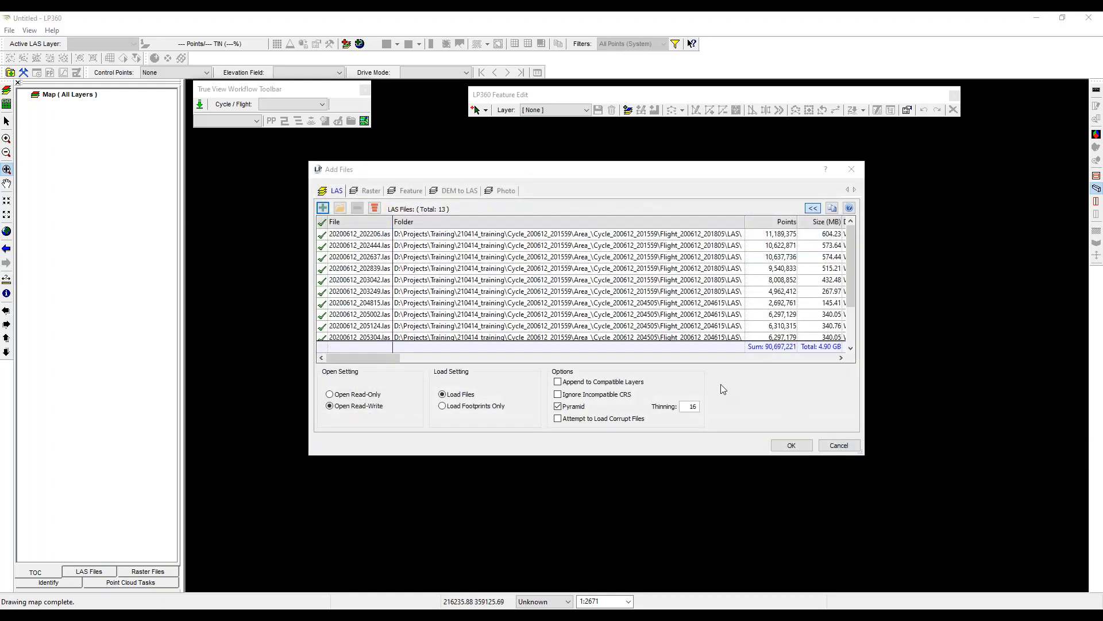
- Add the raster Choccolocco Dam 3cm pix.tif from D:\Training\Data\Sample Data - The Dam\Ortho\Alabama East to the files to load
{"action": "left_click", "coordinate": [354, 194]}
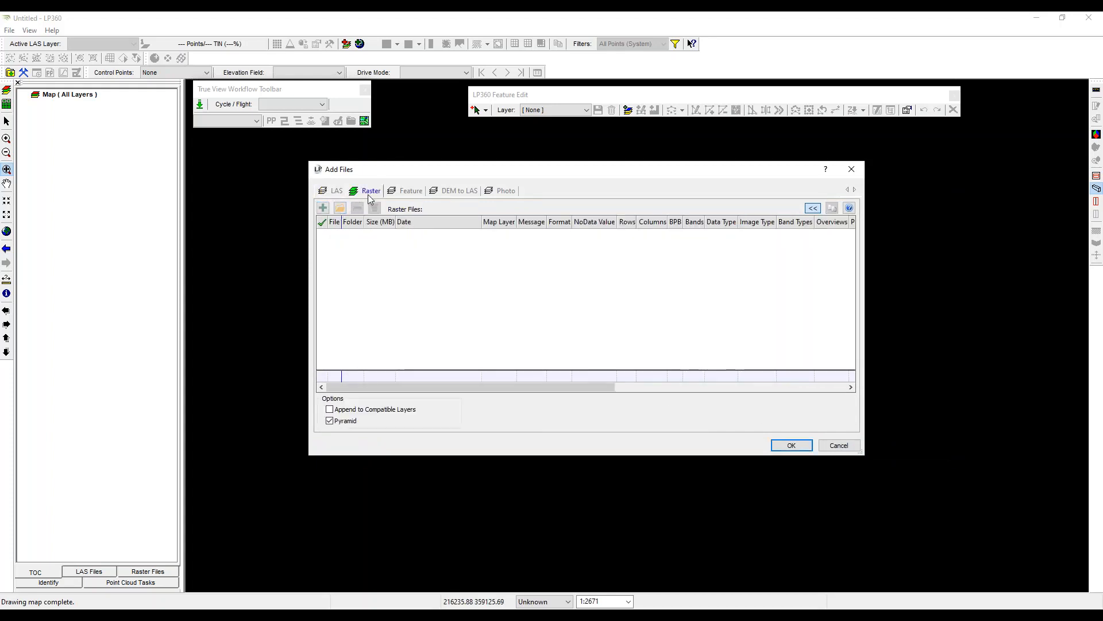
{"action": "left_click", "coordinate": [325, 207]}
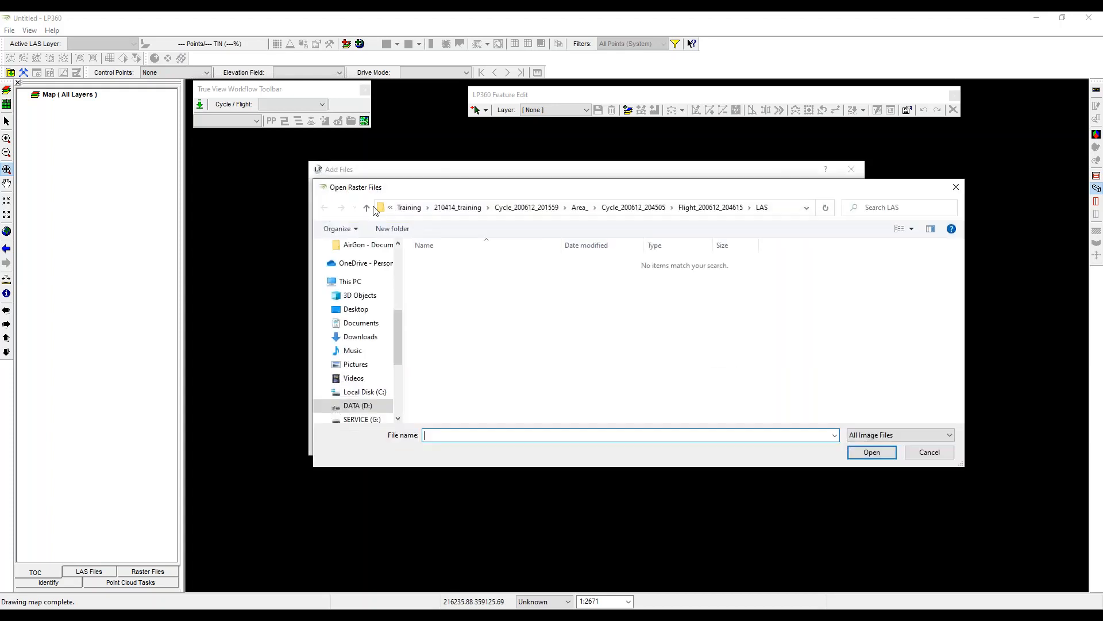
{"action": "left_click", "coordinate": [366, 208]}
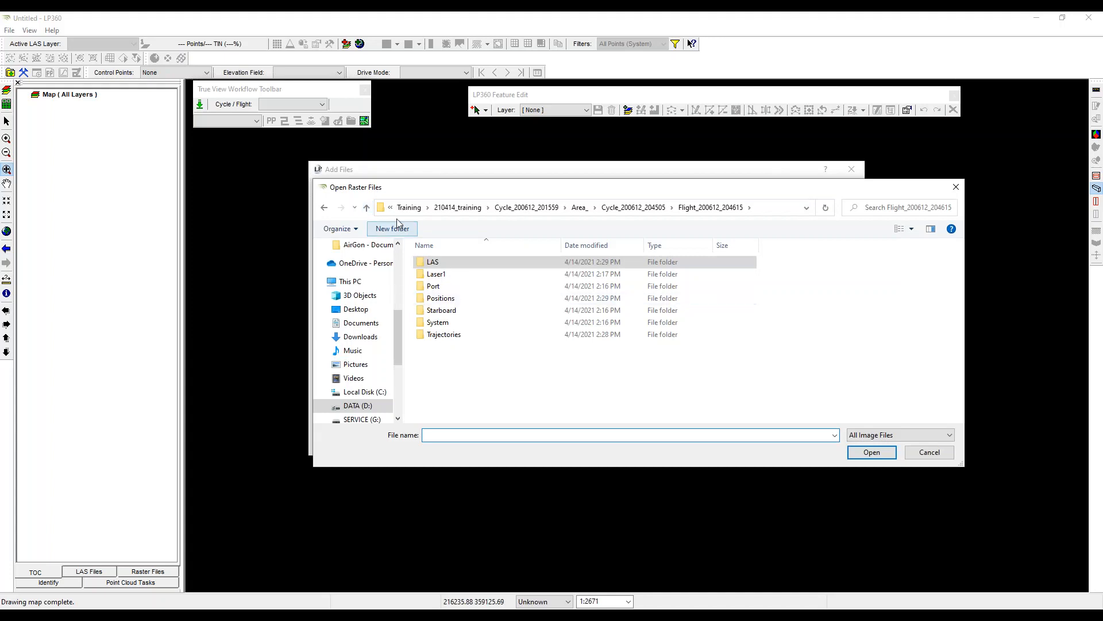
{"action": "left_click", "coordinate": [366, 208]}
{"action": "left_click", "coordinate": [366, 208]}
{"action": "scroll", "coordinate": [361, 358], "scroll_direction": "down", "scroll_amount": 1}
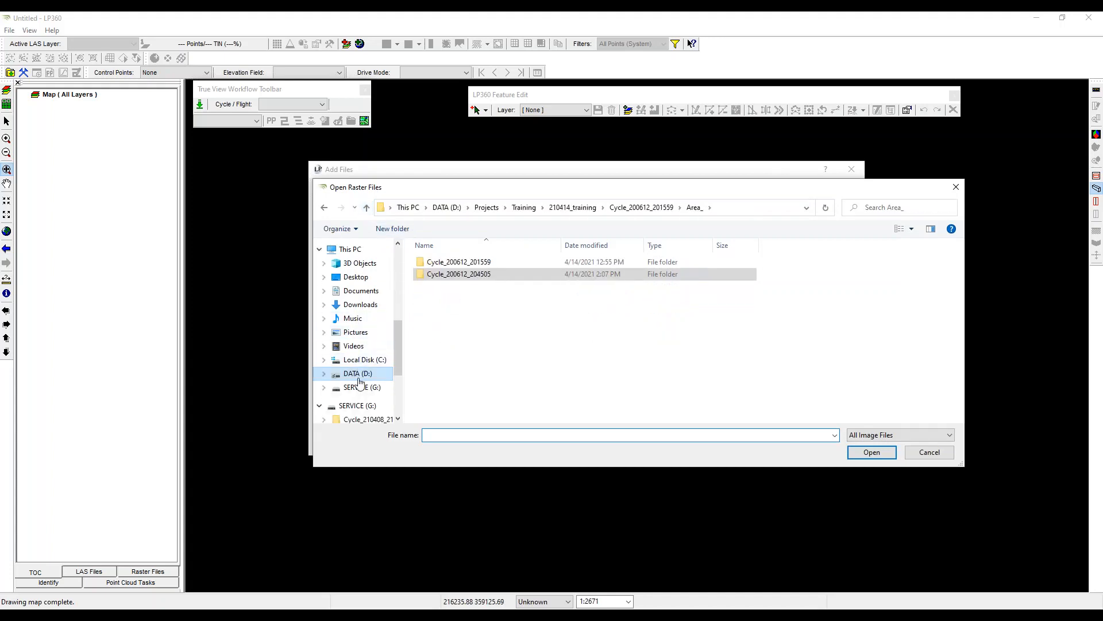
{"action": "left_click", "coordinate": [358, 374]}
{"action": "double_click", "coordinate": [440, 370]}
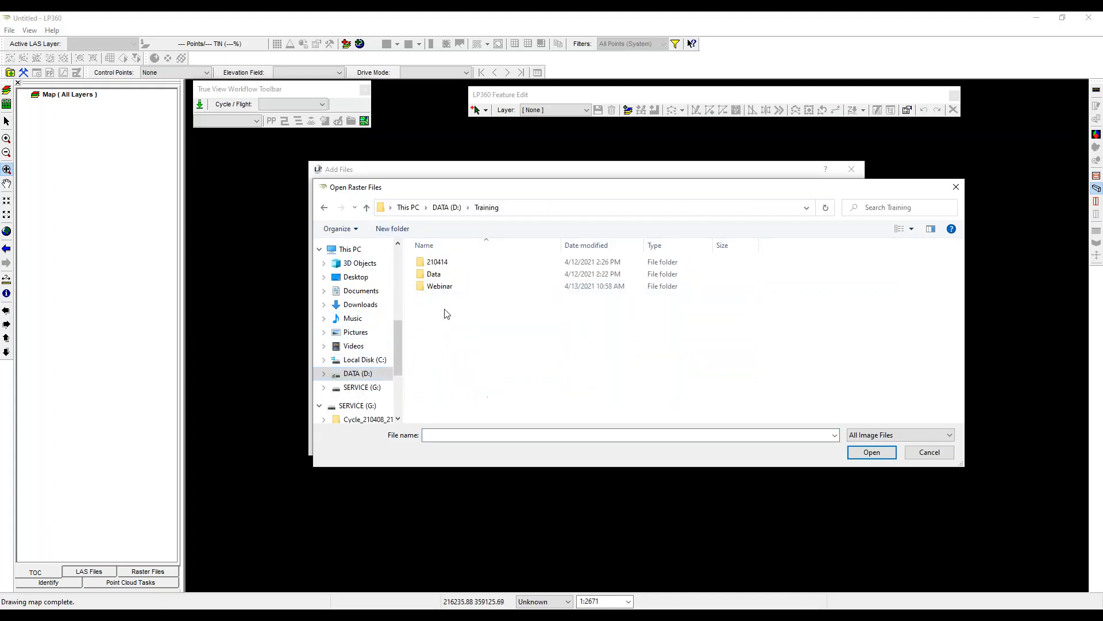
{"action": "double_click", "coordinate": [446, 274]}
{"action": "double_click", "coordinate": [471, 262]}
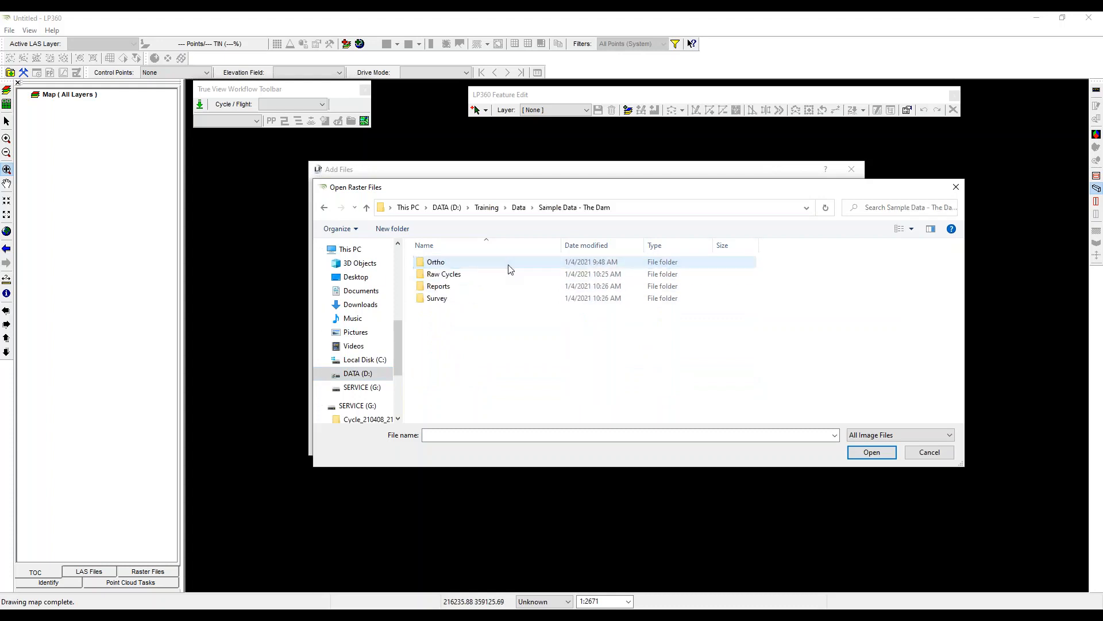
{"action": "double_click", "coordinate": [453, 262]}
{"action": "double_click", "coordinate": [454, 262]}
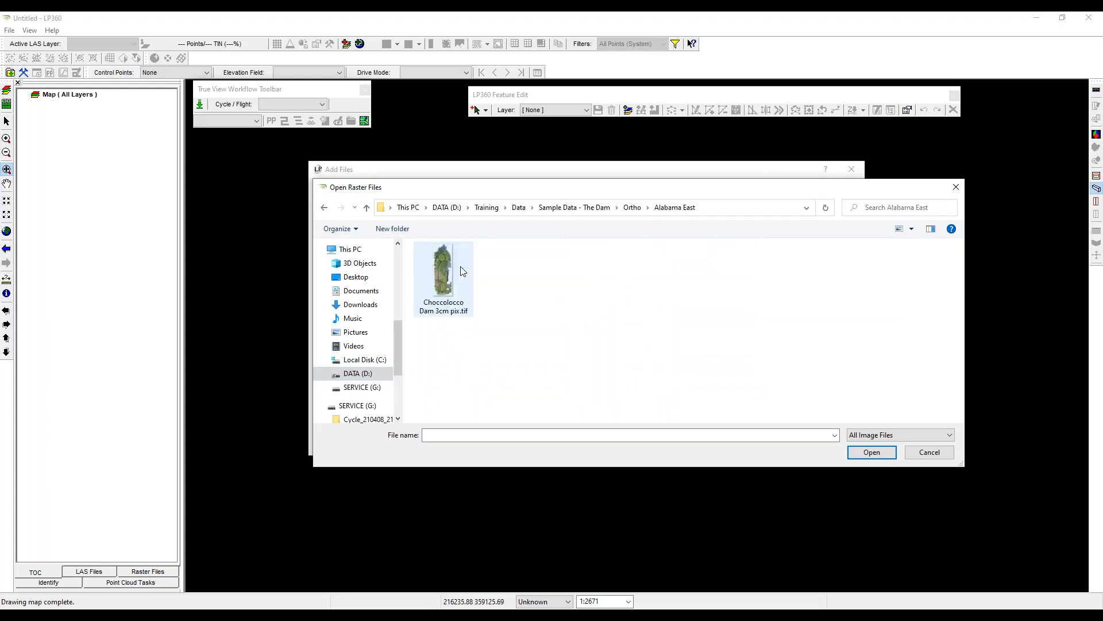
{"action": "left_click", "coordinate": [443, 273]}
{"action": "left_click", "coordinate": [871, 452]}
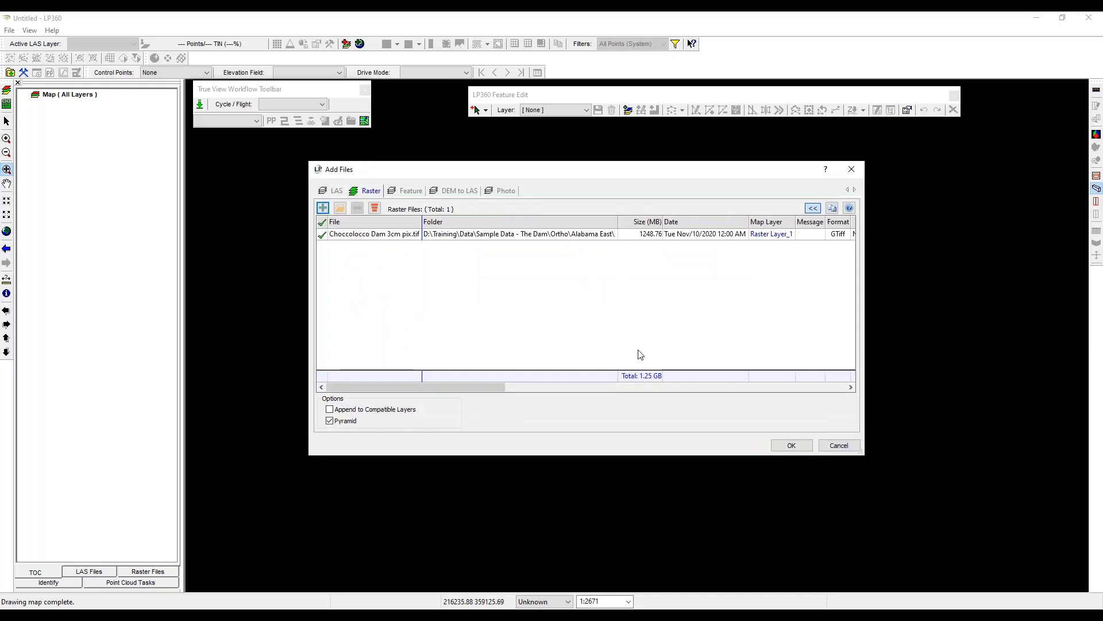
- Load the listed LAS and raster files into the project, and compare the map with the raster layer hidden and shown
{"action": "left_click", "coordinate": [336, 191]}
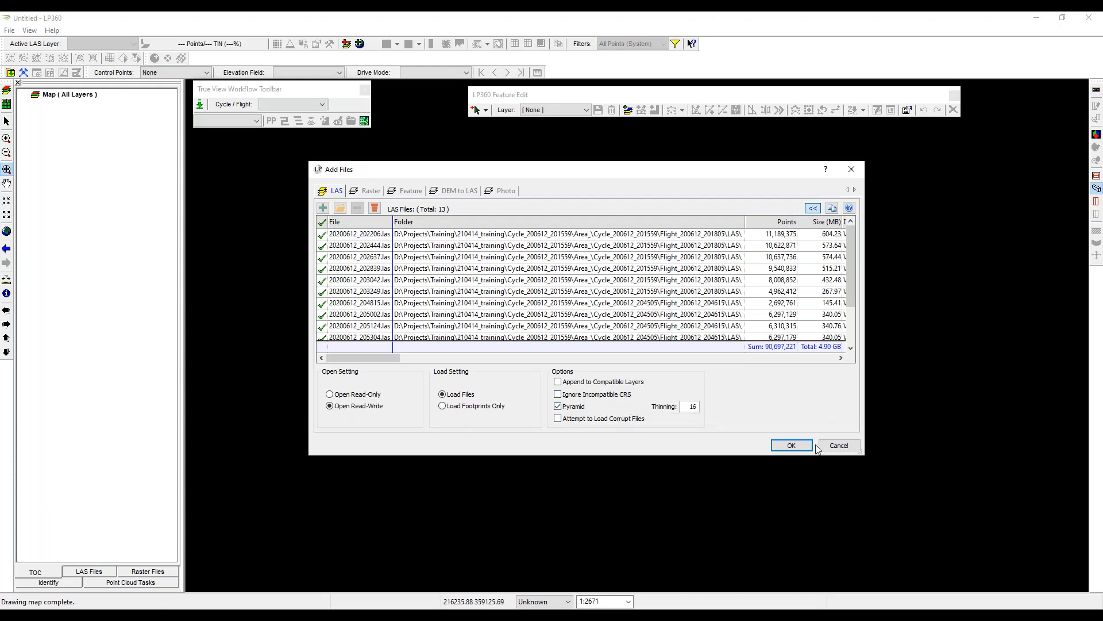
{"action": "left_click", "coordinate": [792, 446]}
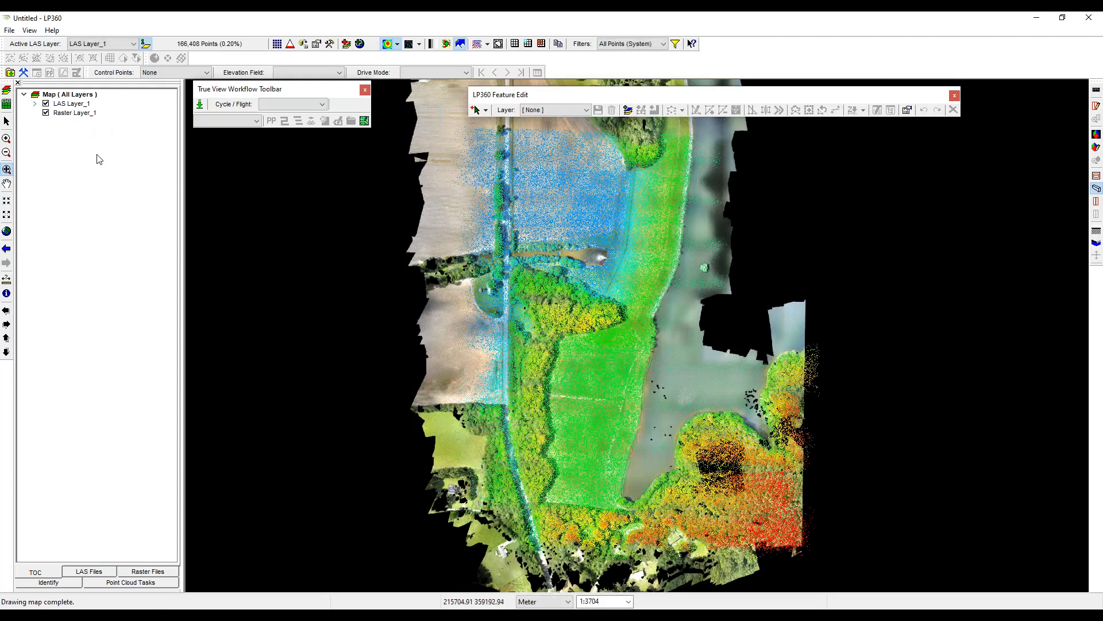
{"action": "left_click", "coordinate": [46, 113]}
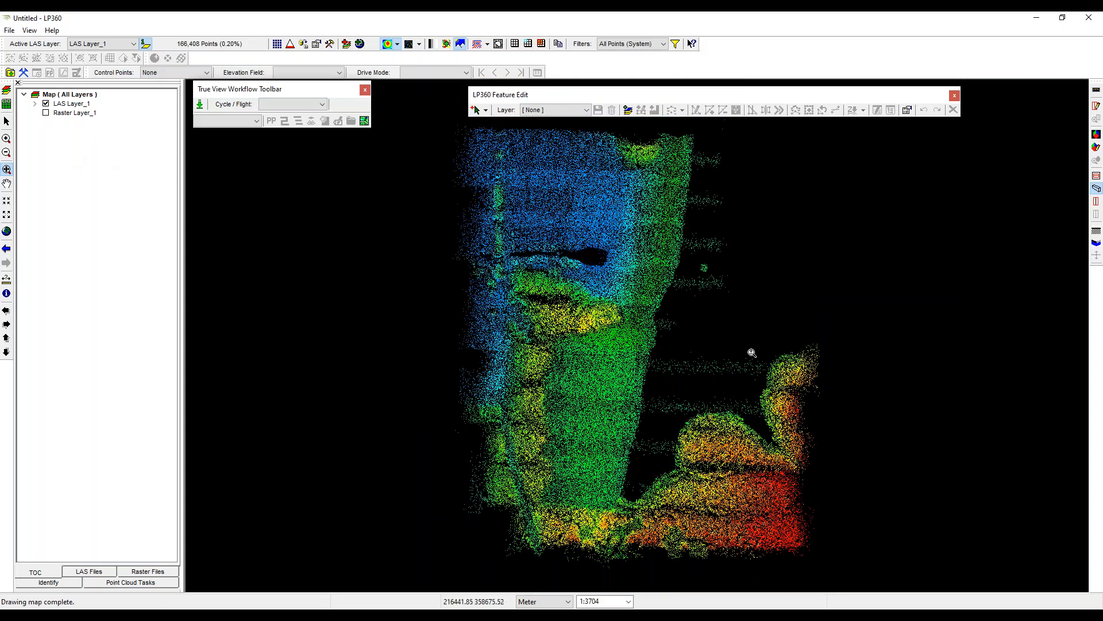
{"action": "left_click", "coordinate": [46, 112]}
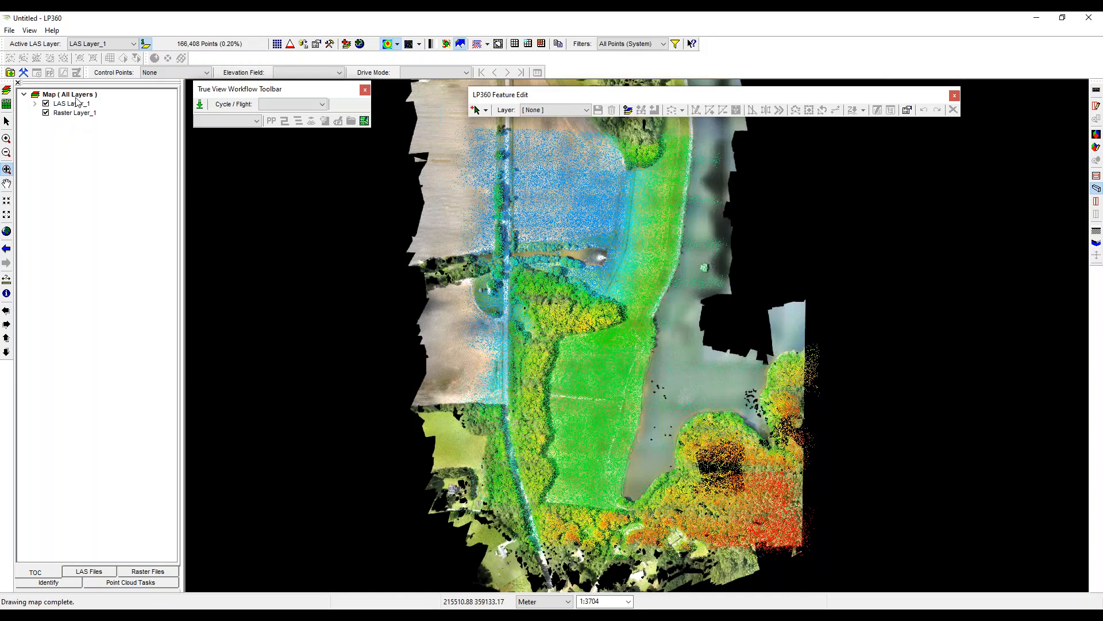
- Rename the raster layer as Dam_Ortho
{"action": "left_click", "coordinate": [79, 115]}
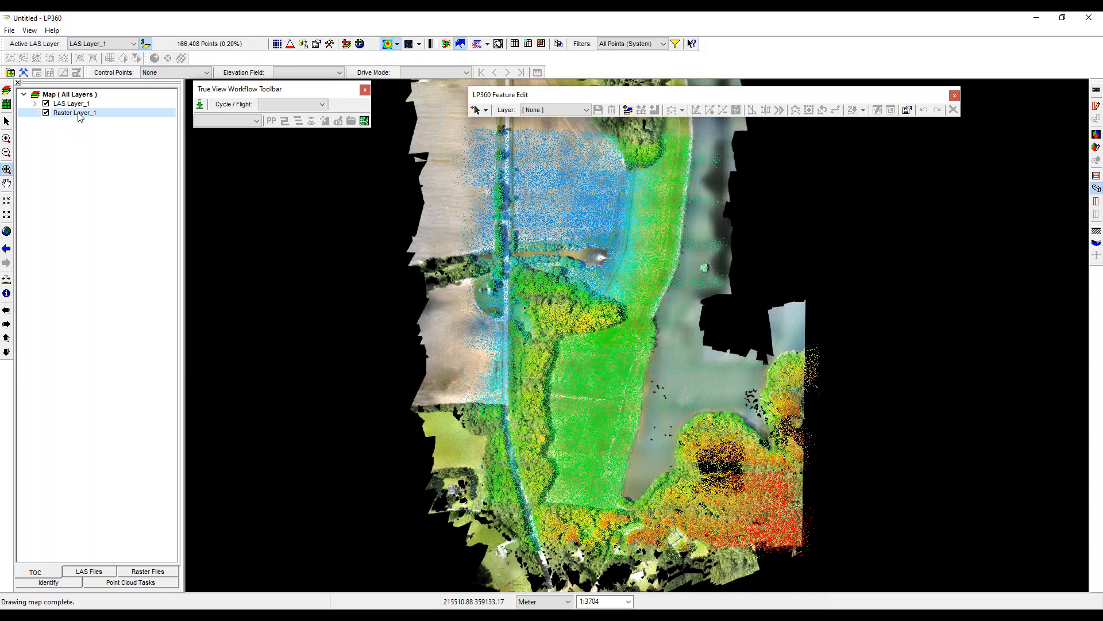
{"action": "left_click", "coordinate": [91, 114]}
{"action": "left_click_drag", "start_coordinate": [98, 112], "coordinate": [54, 113]}
{"action": "type", "text": "D"}
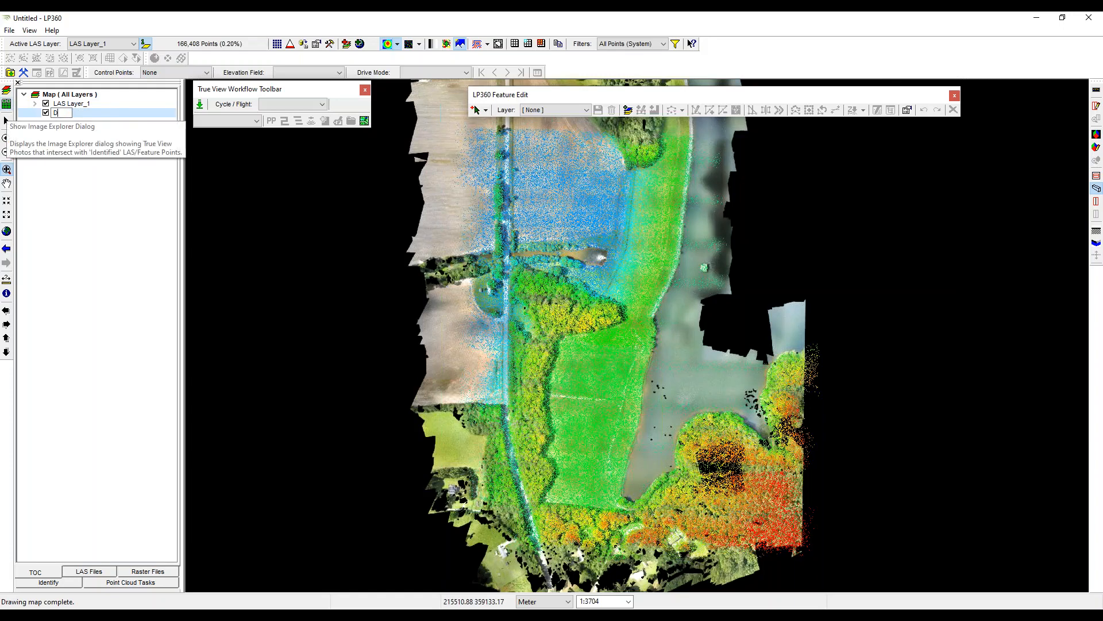
{"action": "type", "text": "am_Ortho"}
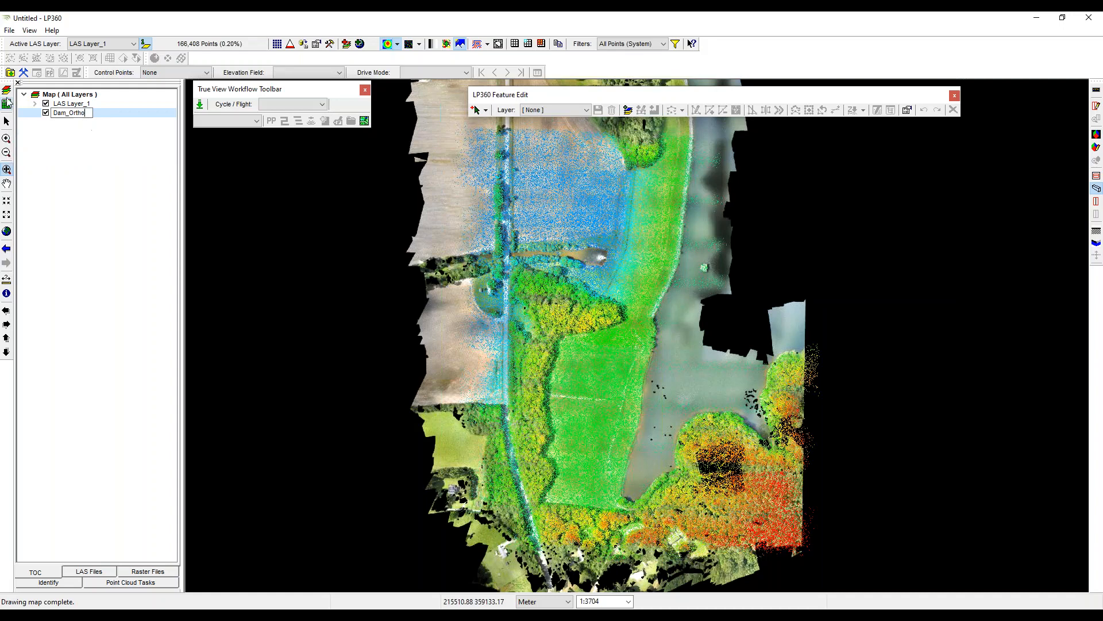
- Rename the LAS layer as 2_Cycle_LAS
{"action": "left_click", "coordinate": [67, 103]}
{"action": "left_click", "coordinate": [69, 103]}
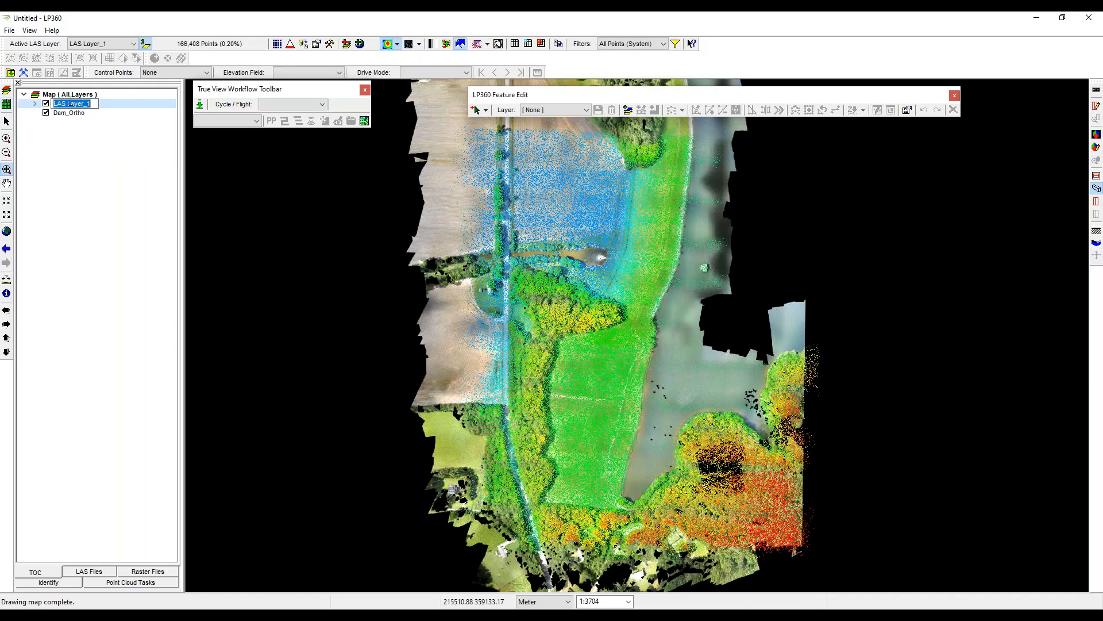
{"action": "type", "text": "@"}
{"action": "type", "text": "_Cycle_LAS"}
{"action": "key", "text": "Return"}
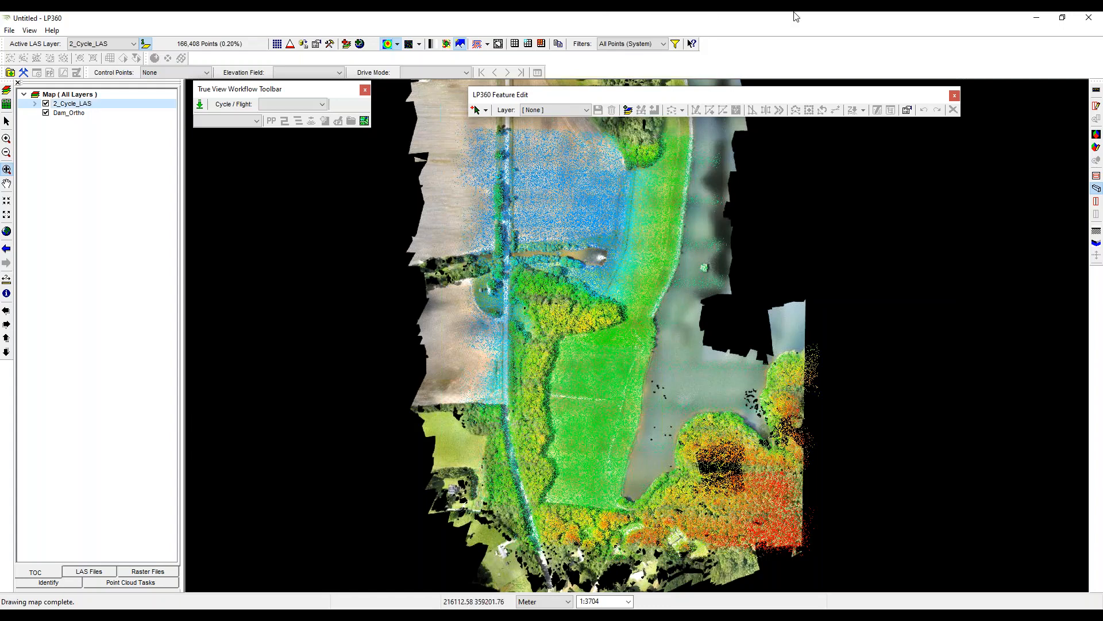
- Compare the point cloud's coverage with the orthophoto's extent by hiding and reshowing the Dam_Ortho layer
{"action": "left_click", "coordinate": [46, 113]}
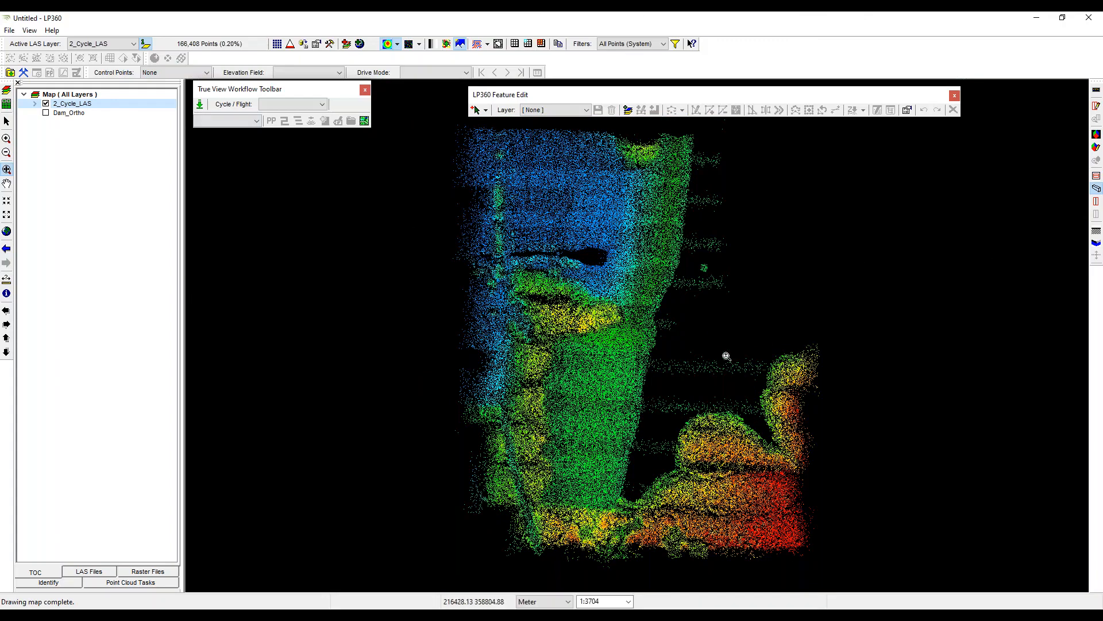
{"action": "scroll", "coordinate": [697, 321], "scroll_direction": "down", "scroll_amount": 2}
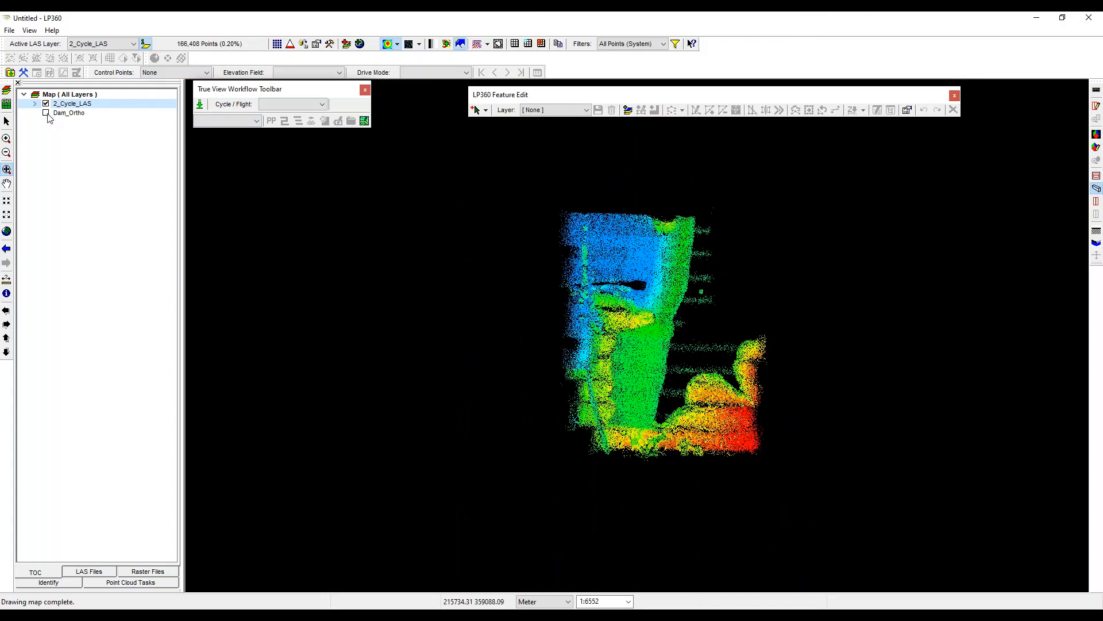
{"action": "left_click", "coordinate": [46, 113]}
{"action": "left_click_drag", "start_coordinate": [676, 233], "coordinate": [644, 398]}
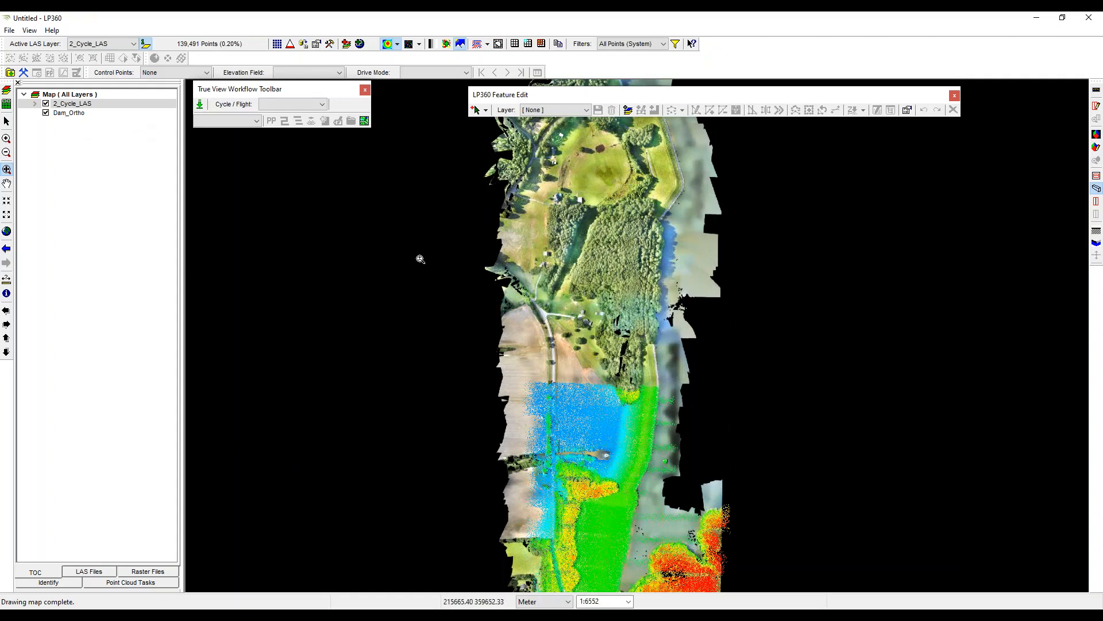
- Examine the point cloud over the orthophoto around the dam, and hide the 2_Cycle_LAS layer
{"action": "middle_click_drag", "start_coordinate": [613, 239], "coordinate": [486, 213]}
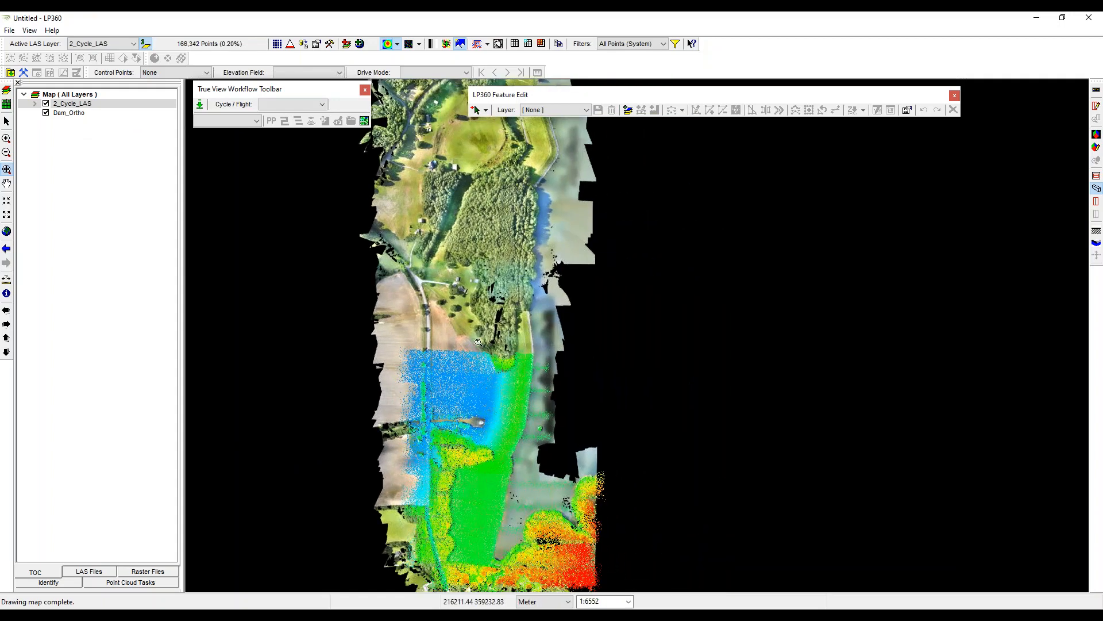
{"action": "middle_click_drag", "start_coordinate": [483, 469], "coordinate": [494, 381]}
{"action": "scroll", "coordinate": [487, 357], "scroll_direction": "up", "scroll_amount": 3}
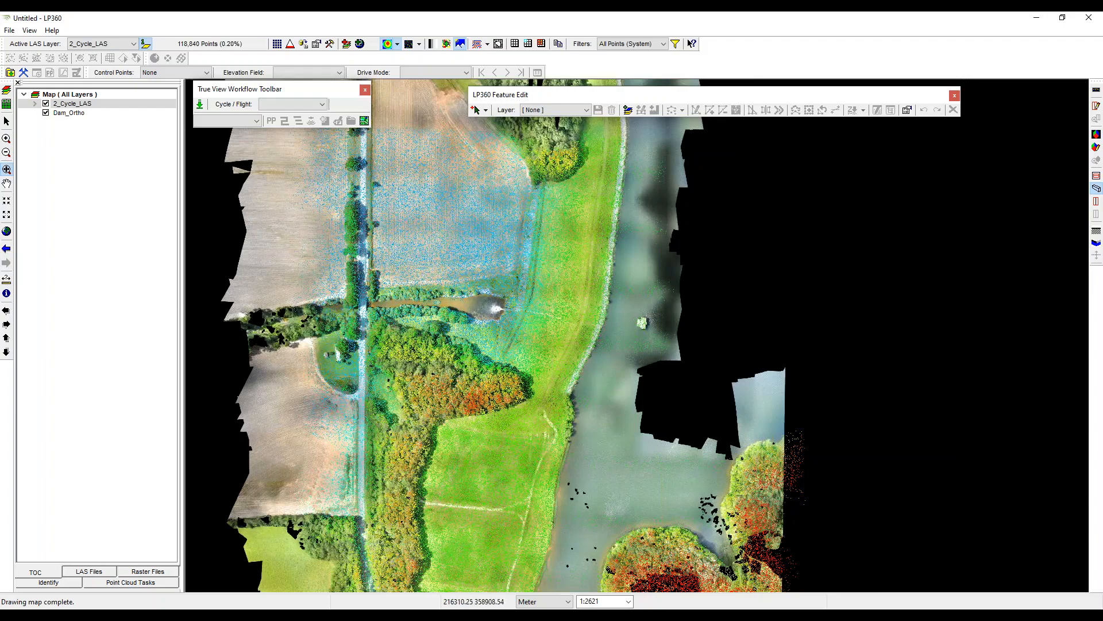
{"action": "middle_click_drag", "start_coordinate": [585, 383], "coordinate": [574, 244]}
{"action": "left_click", "coordinate": [45, 105]}
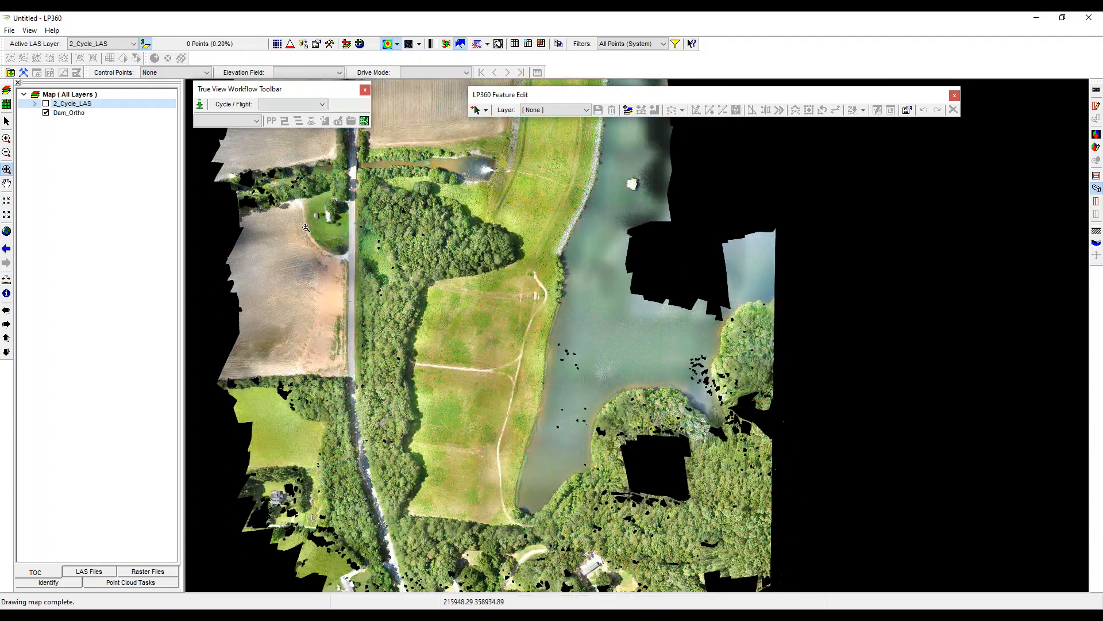
- Examine the Dam_Ortho image at close range along the dirt tracks, the grass field and the reservoir shoreline
{"action": "scroll", "coordinate": [503, 286], "scroll_direction": "down", "scroll_amount": 3}
{"action": "scroll", "coordinate": [520, 299], "scroll_direction": "up", "scroll_amount": 9}
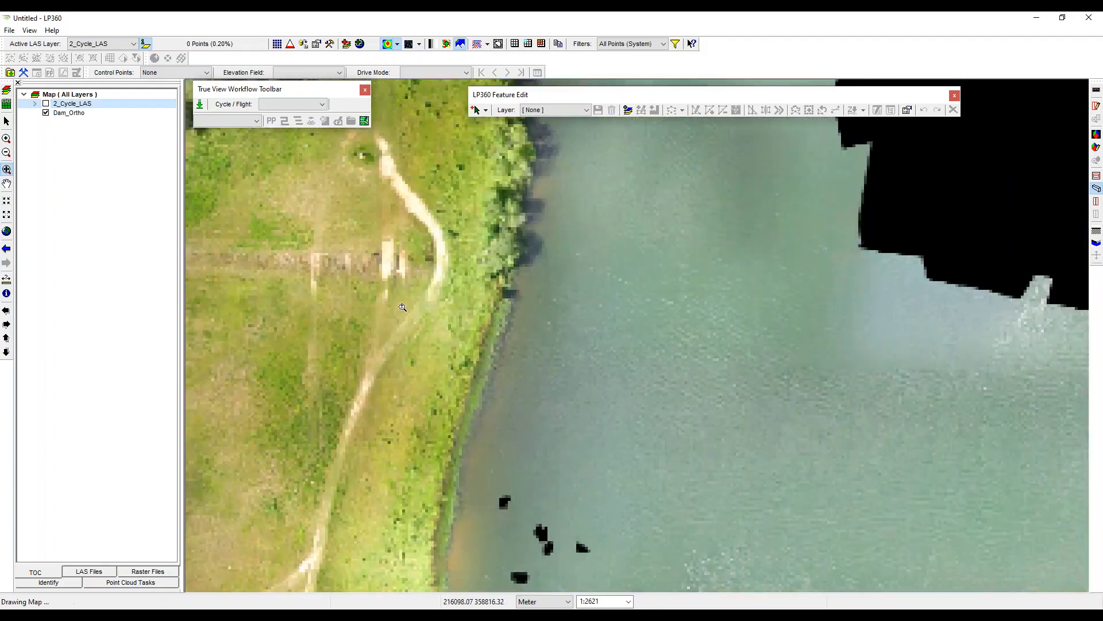
{"action": "middle_click_drag", "start_coordinate": [412, 307], "coordinate": [675, 289]}
{"action": "scroll", "coordinate": [662, 390], "scroll_direction": "up", "scroll_amount": 4}
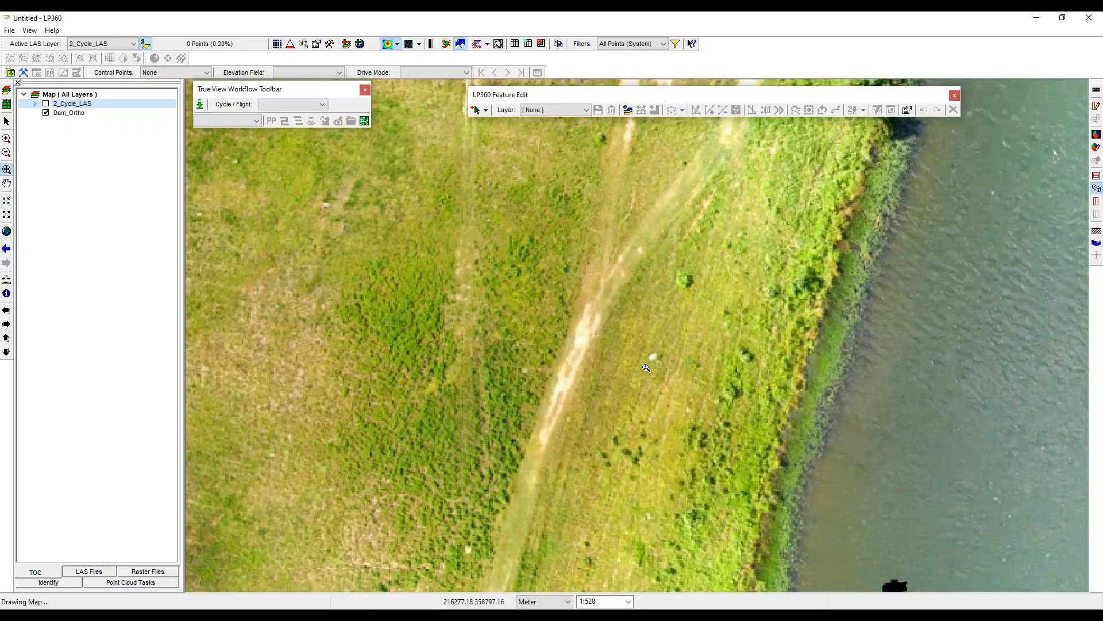
{"action": "mouse_move", "coordinate": [536, 238]}
{"action": "middle_mouse_down"}
{"action": "mouse_move", "coordinate": [524, 399]}
{"action": "mouse_move", "coordinate": [639, 287]}
{"action": "middle_mouse_up"}
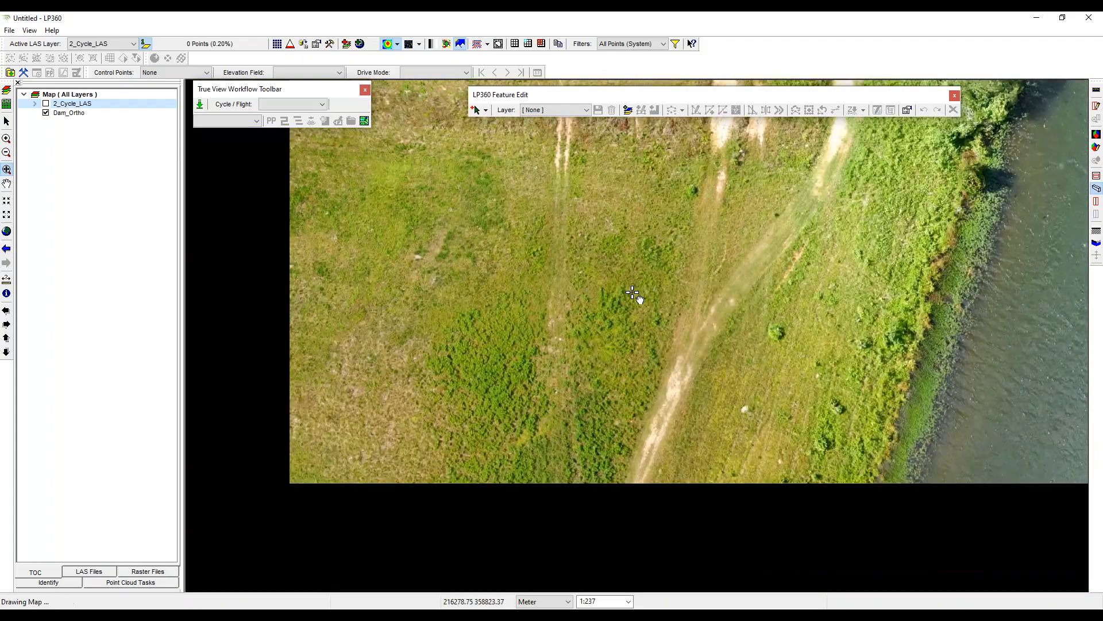
{"action": "middle_click_drag", "start_coordinate": [578, 331], "coordinate": [684, 252]}
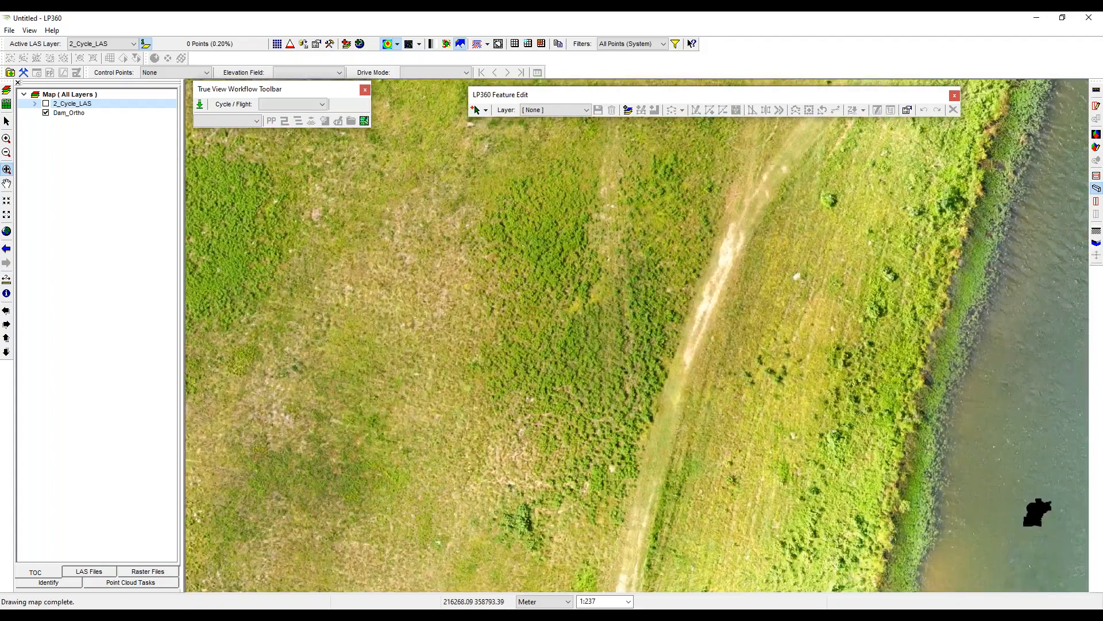
{"action": "middle_click_drag", "start_coordinate": [692, 488], "coordinate": [788, 394]}
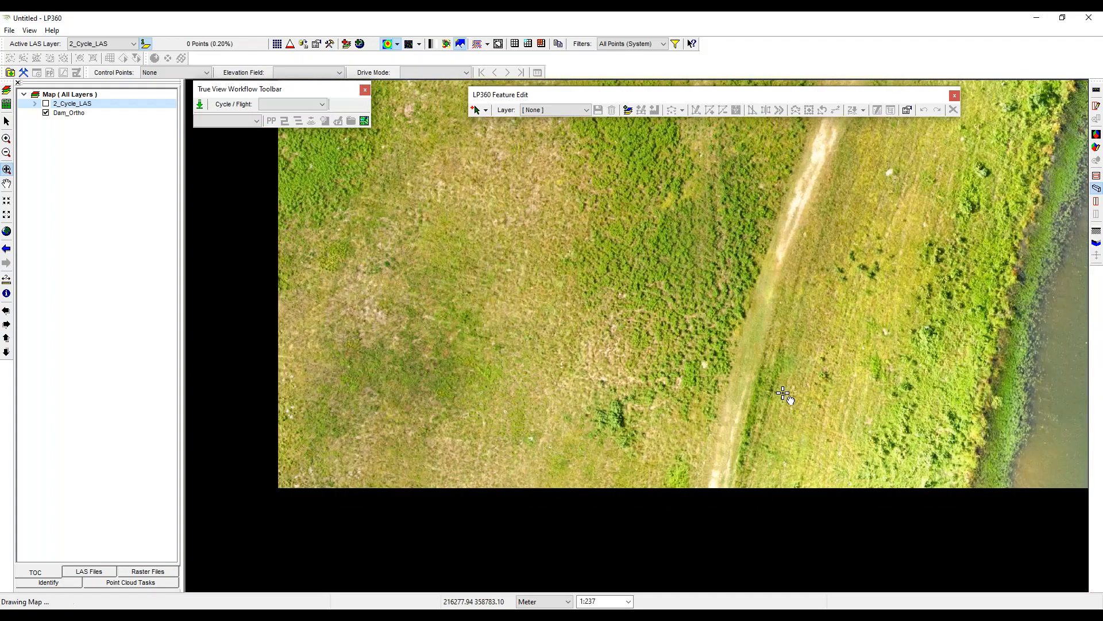
{"action": "scroll", "coordinate": [785, 394], "scroll_direction": "down", "scroll_amount": 1}
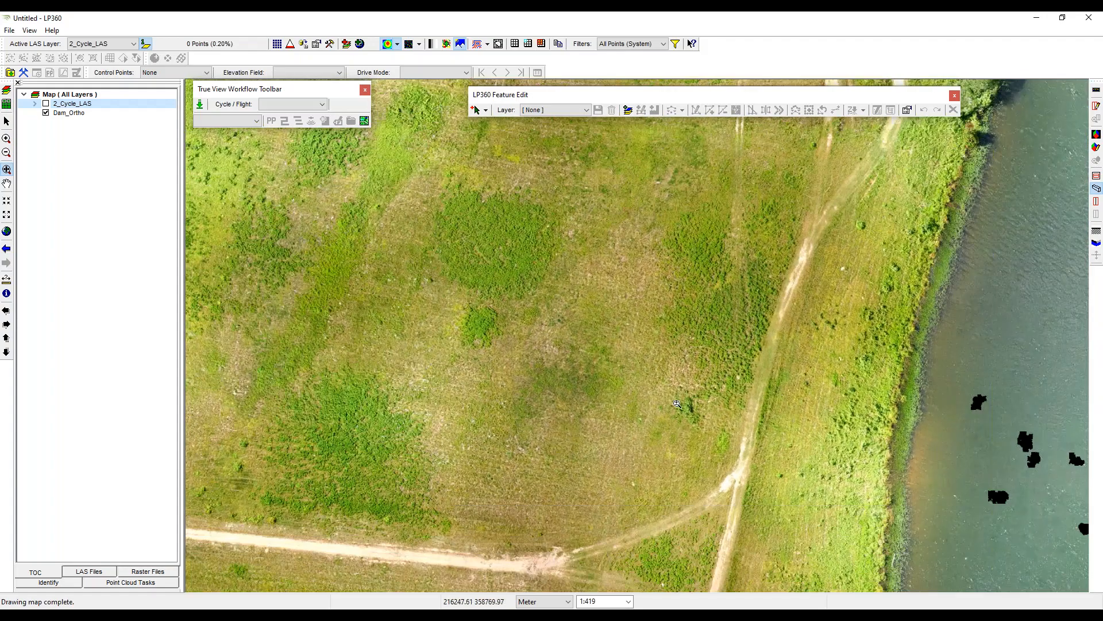
{"action": "middle_click_drag", "start_coordinate": [631, 535], "coordinate": [688, 397]}
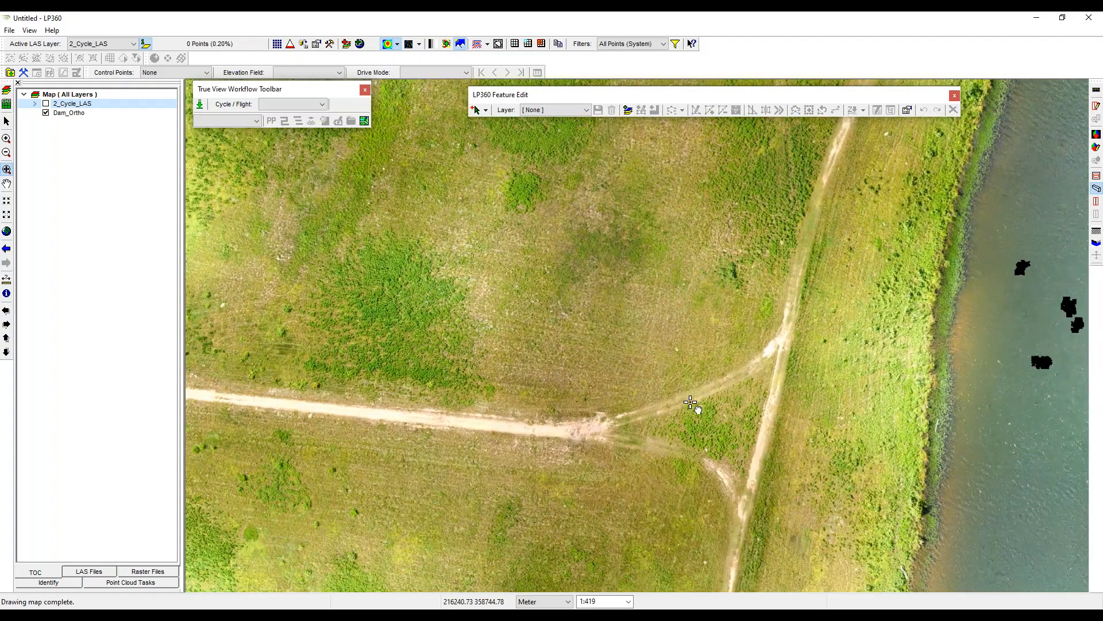
- Examine the orthophoto's detail around the paved road and woodland, and return to an overview of the dam area
{"action": "scroll", "coordinate": [691, 403], "scroll_direction": "down", "scroll_amount": 3}
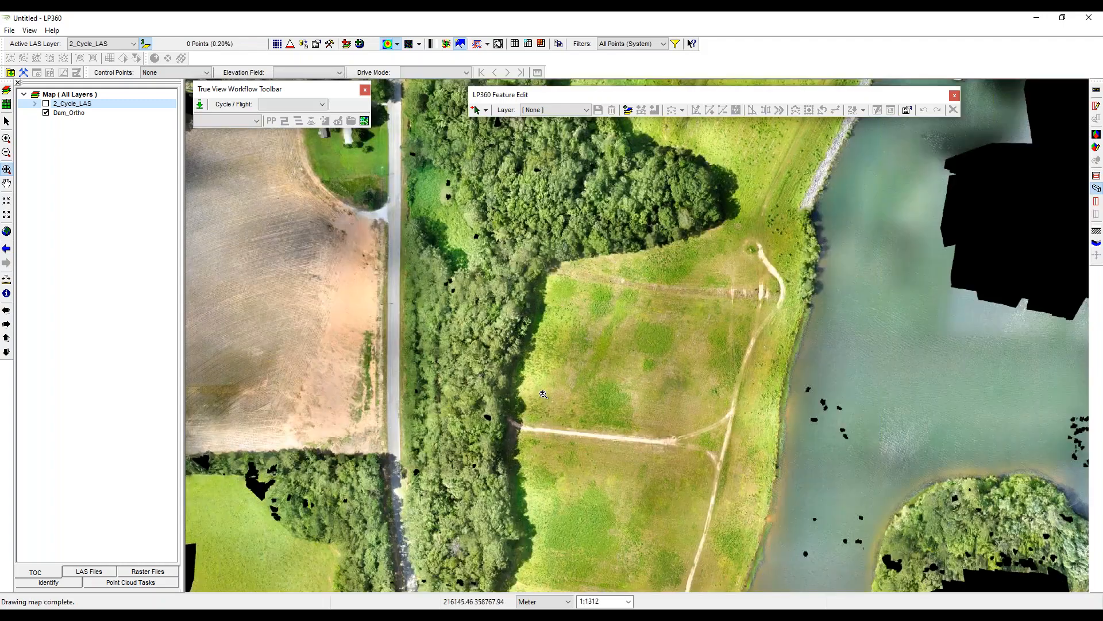
{"action": "scroll", "coordinate": [543, 395], "scroll_direction": "down", "scroll_amount": 3}
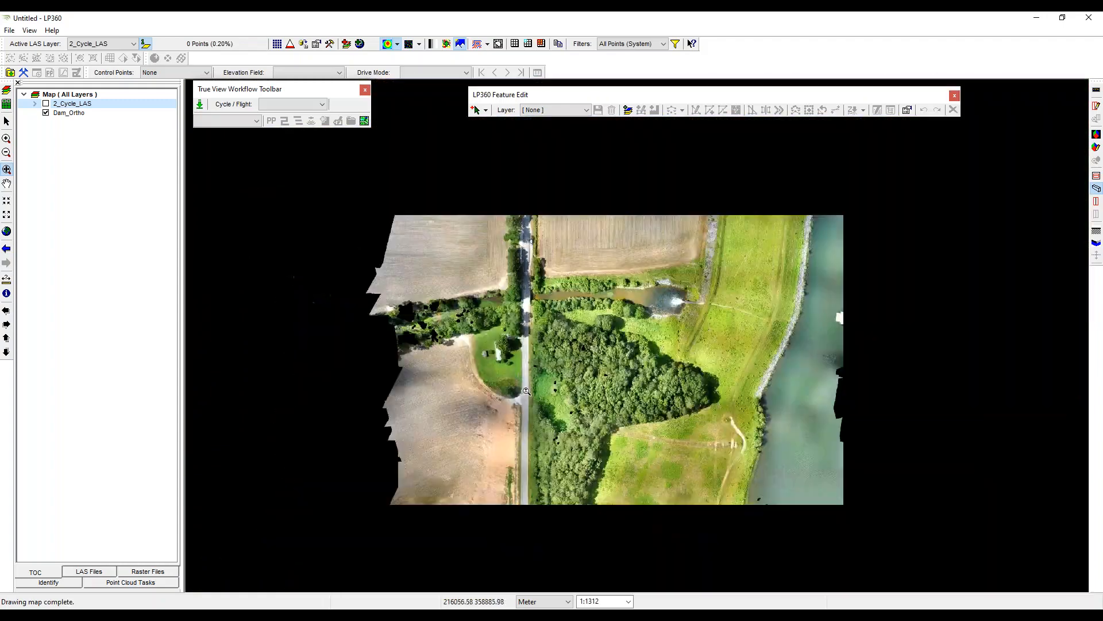
{"action": "scroll", "coordinate": [527, 391], "scroll_direction": "up", "scroll_amount": 5}
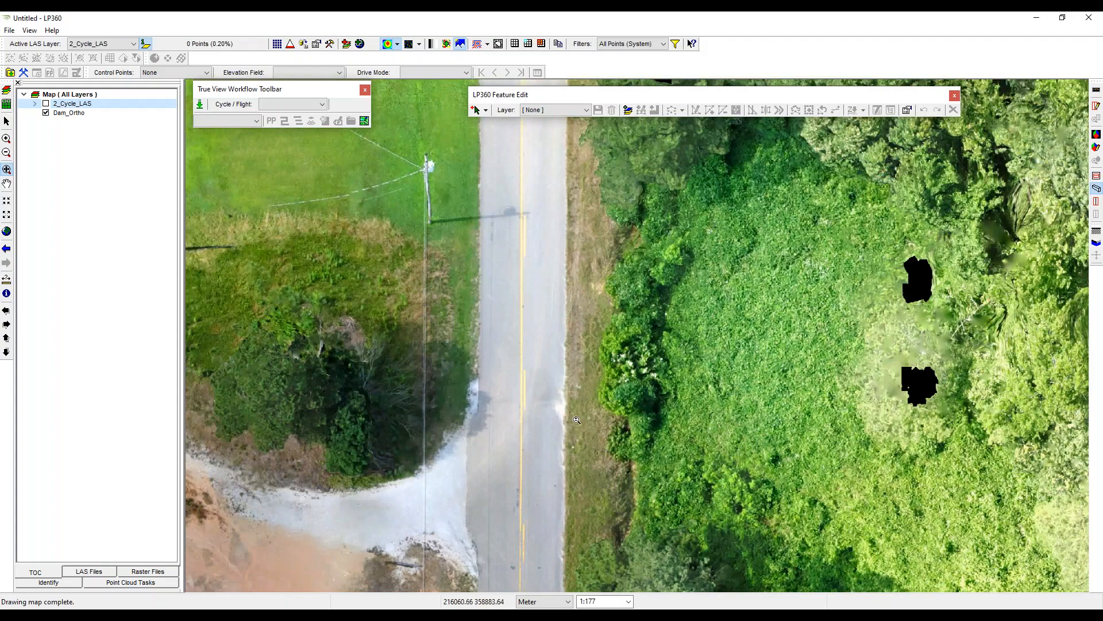
{"action": "scroll", "coordinate": [576, 419], "scroll_direction": "down", "scroll_amount": 3}
{"action": "scroll", "coordinate": [729, 381], "scroll_direction": "down", "scroll_amount": 2}
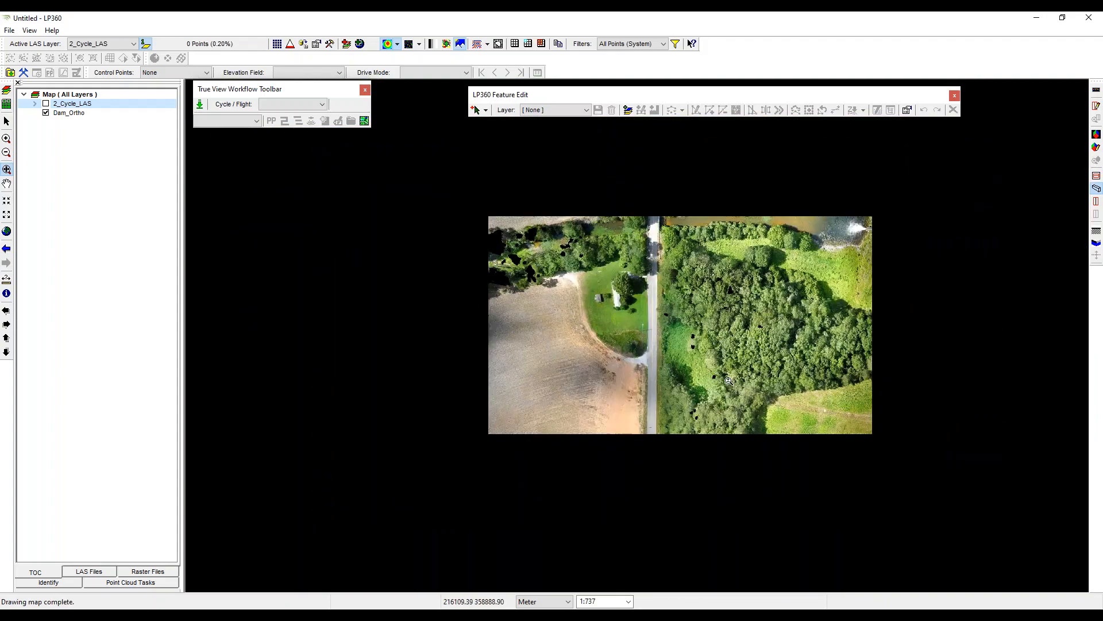
{"action": "left_click_drag", "start_coordinate": [729, 380], "coordinate": [495, 220]}
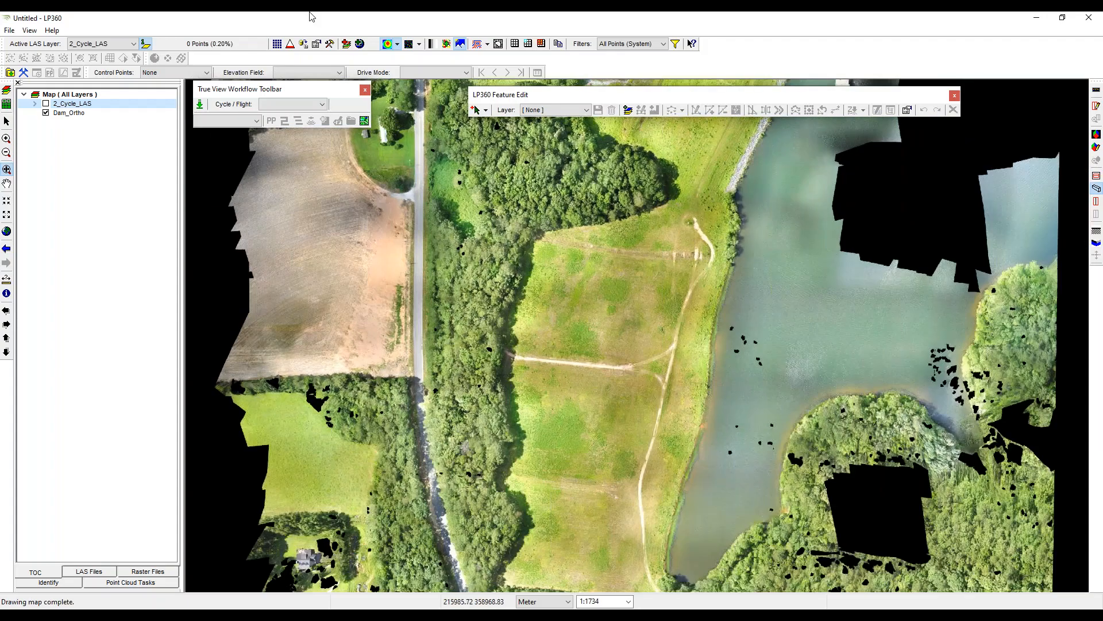
{"action": "scroll", "coordinate": [591, 464], "scroll_direction": "down", "scroll_amount": 2}
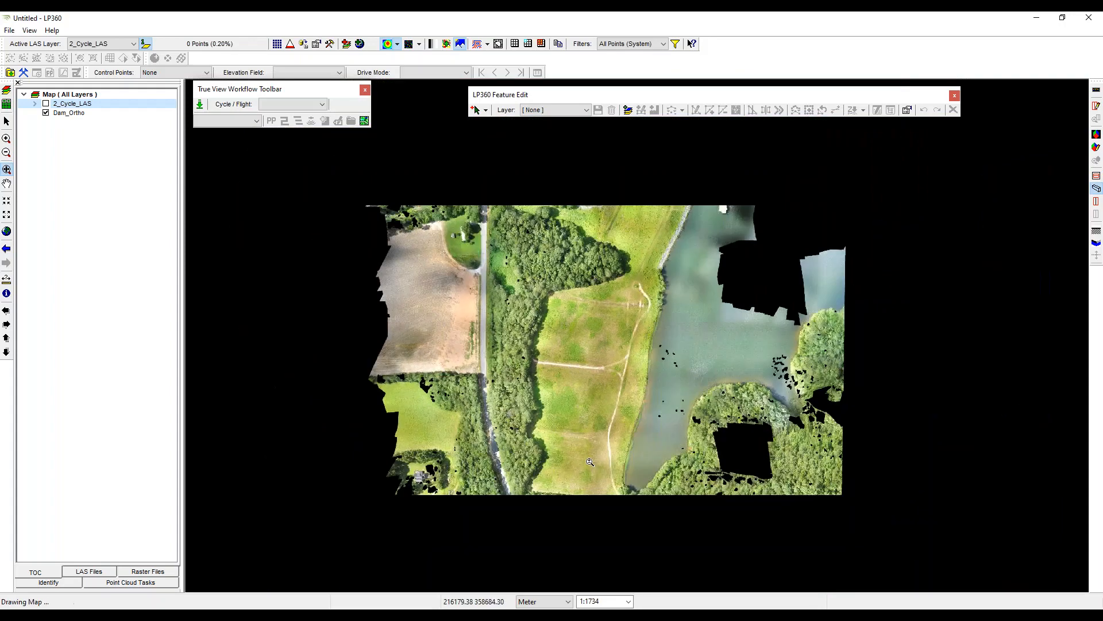
{"action": "left_click_drag", "start_coordinate": [596, 409], "coordinate": [592, 339]}
{"action": "left_click_drag", "start_coordinate": [584, 213], "coordinate": [605, 282]}
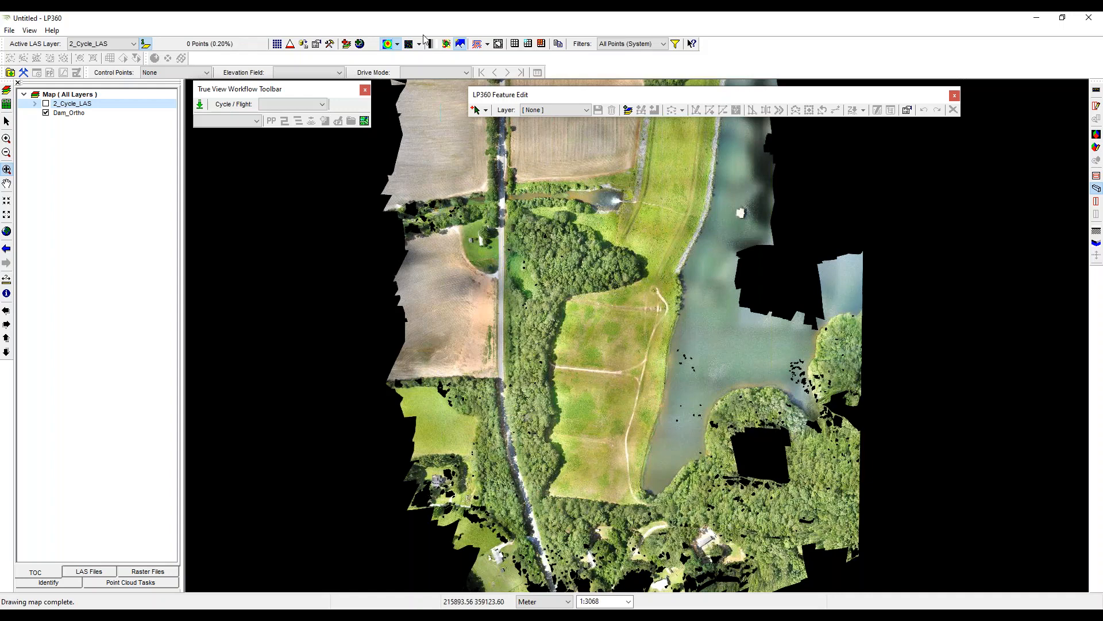
- Start an ASCII XYZ point file import with Shapefiles as the output format
{"action": "left_click", "coordinate": [346, 44]}
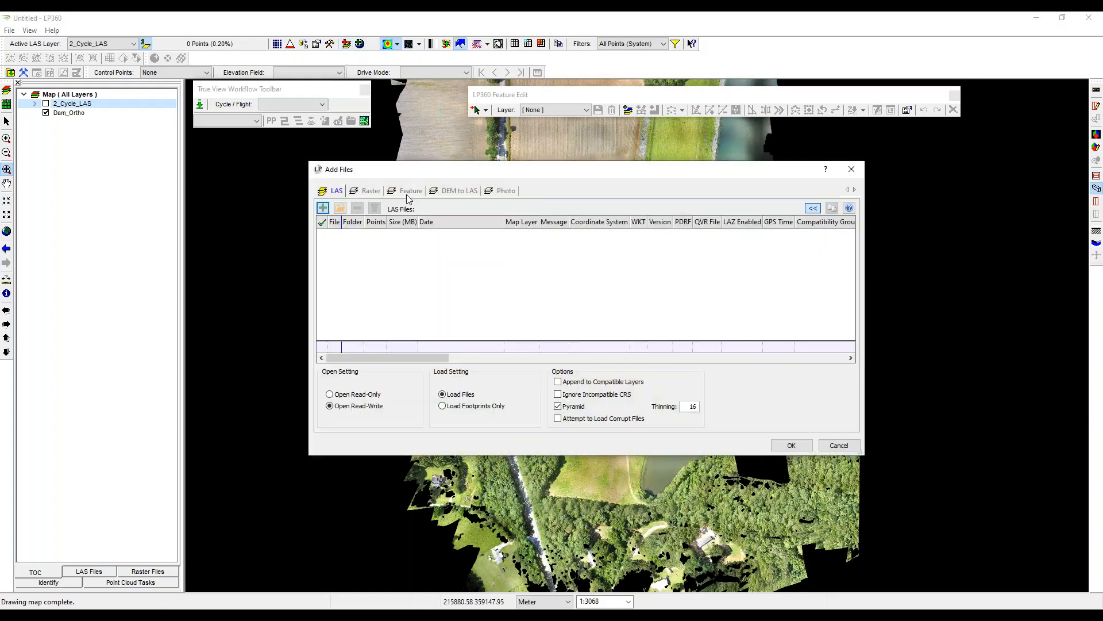
{"action": "left_click", "coordinate": [852, 169]}
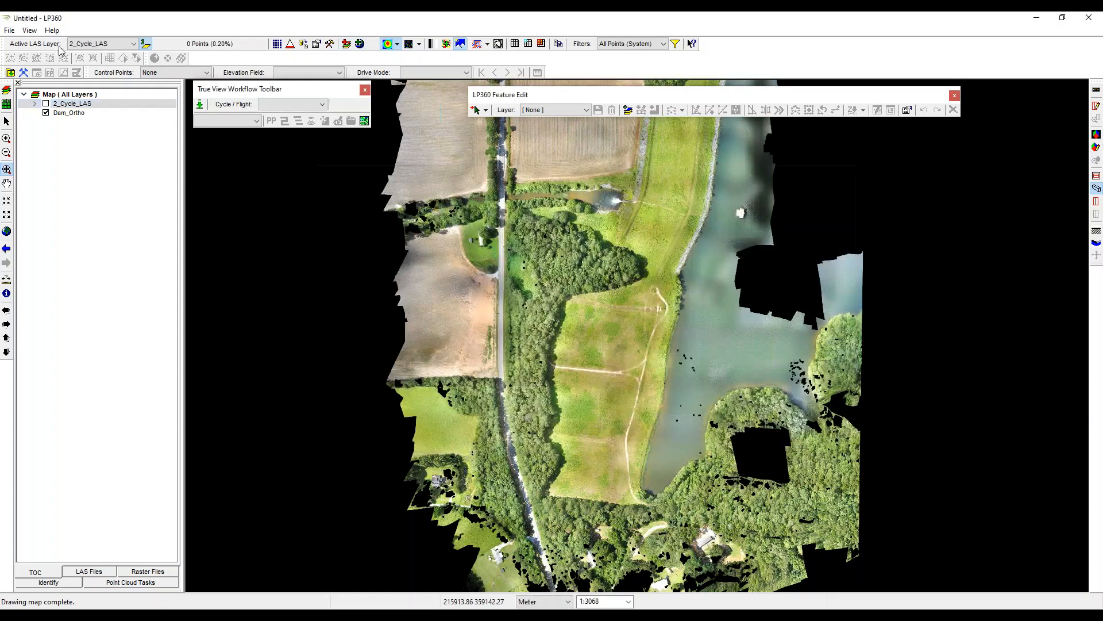
{"action": "left_click", "coordinate": [9, 30]}
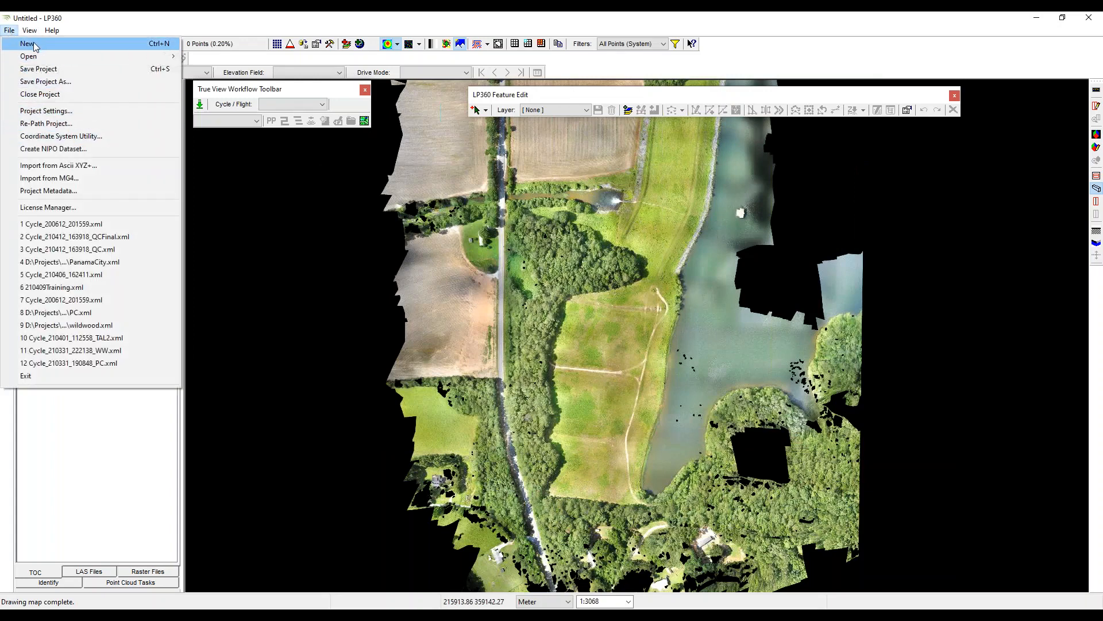
{"action": "left_click", "coordinate": [68, 165]}
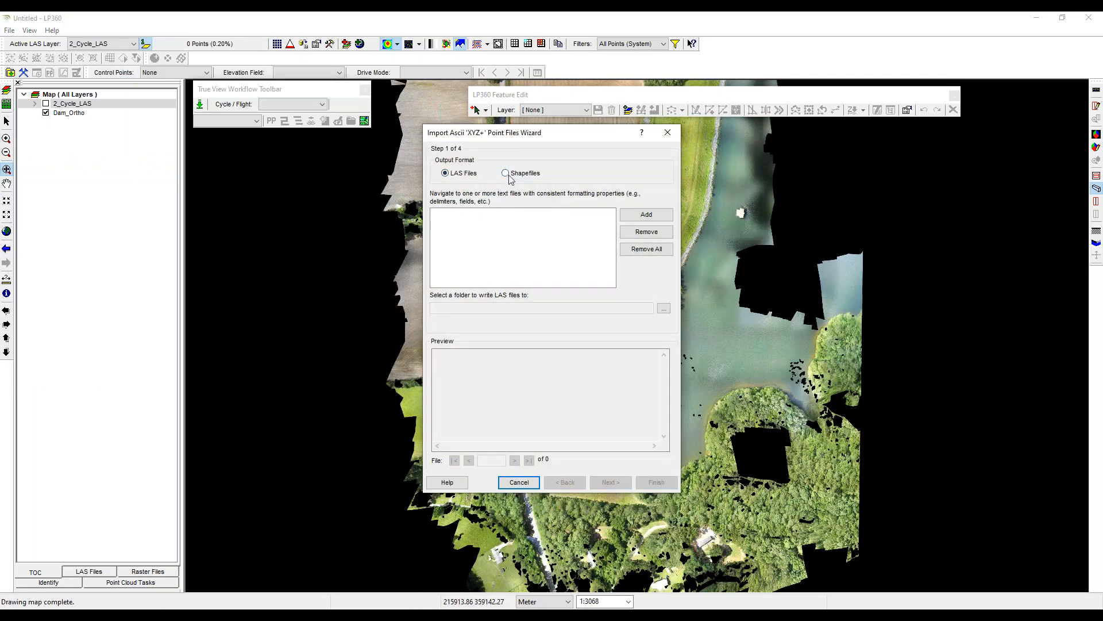
{"action": "left_click", "coordinate": [508, 177]}
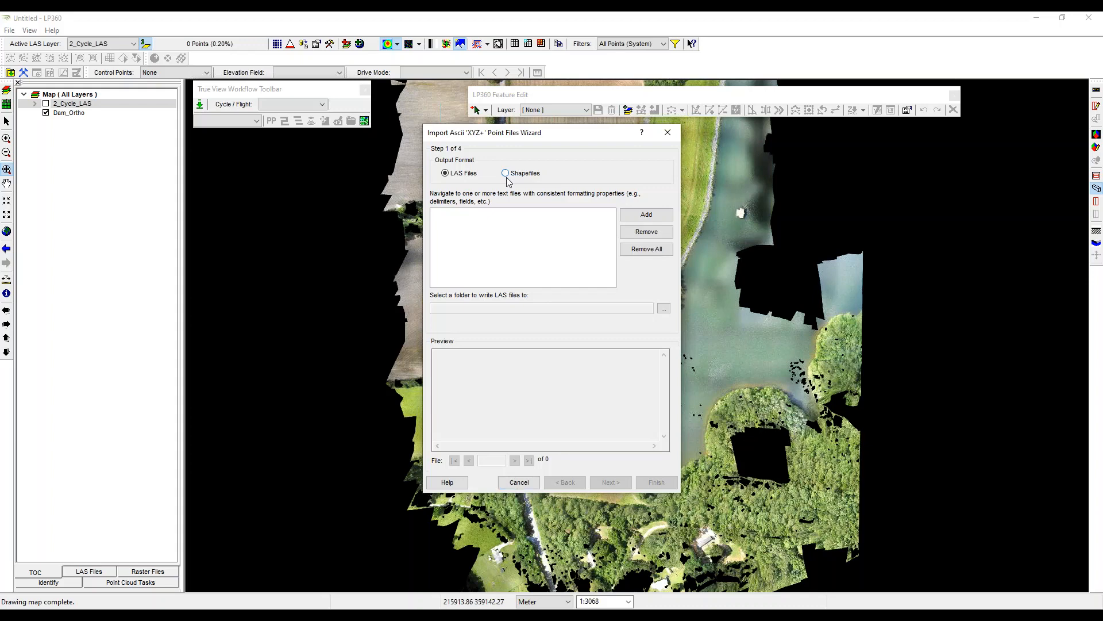
- Add 200612-CHOCCO-FK-Adj.txt from the Survey folder's NAD83(2011) AL_East Meters subfolder to the import, and check its point preview
{"action": "left_click", "coordinate": [647, 216]}
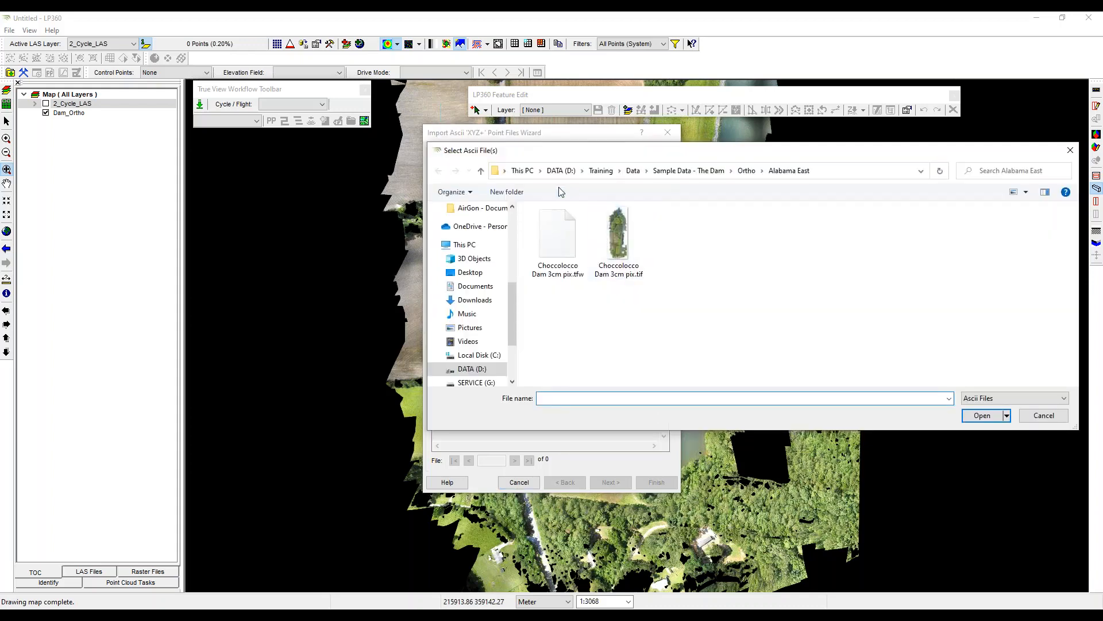
{"action": "left_click", "coordinate": [690, 170]}
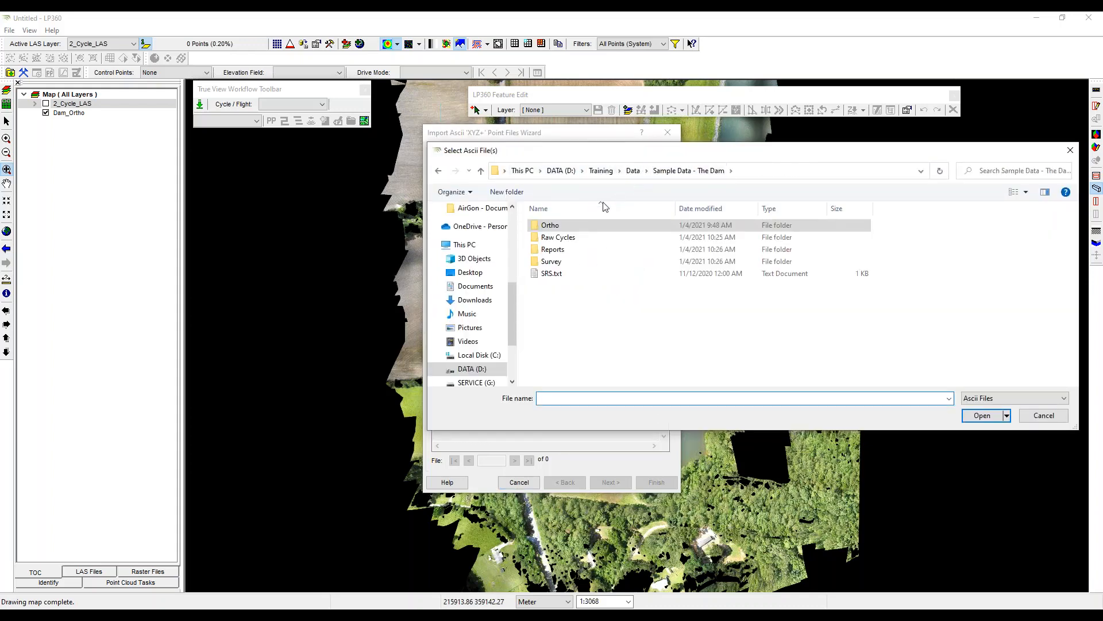
{"action": "double_click", "coordinate": [571, 261]}
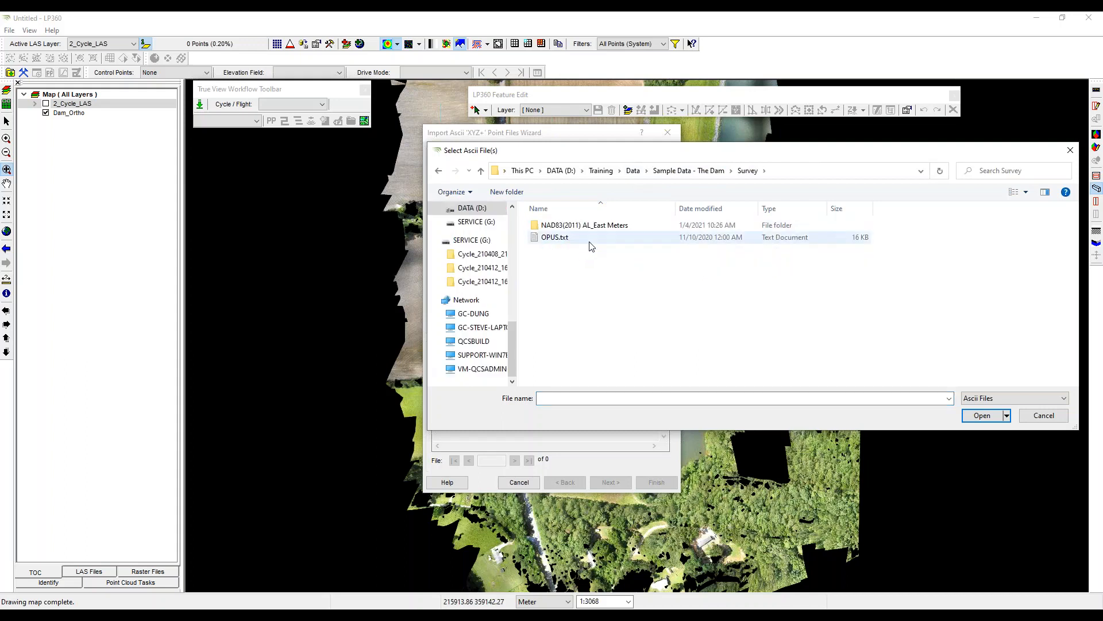
{"action": "double_click", "coordinate": [644, 226]}
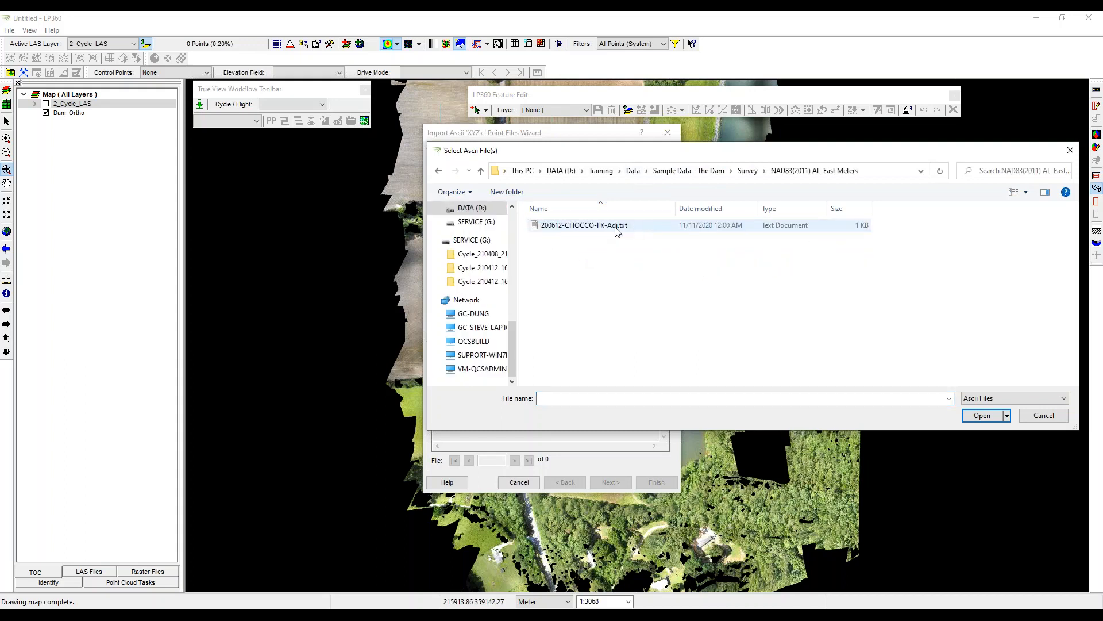
{"action": "left_click", "coordinate": [617, 226]}
{"action": "left_click", "coordinate": [982, 414]}
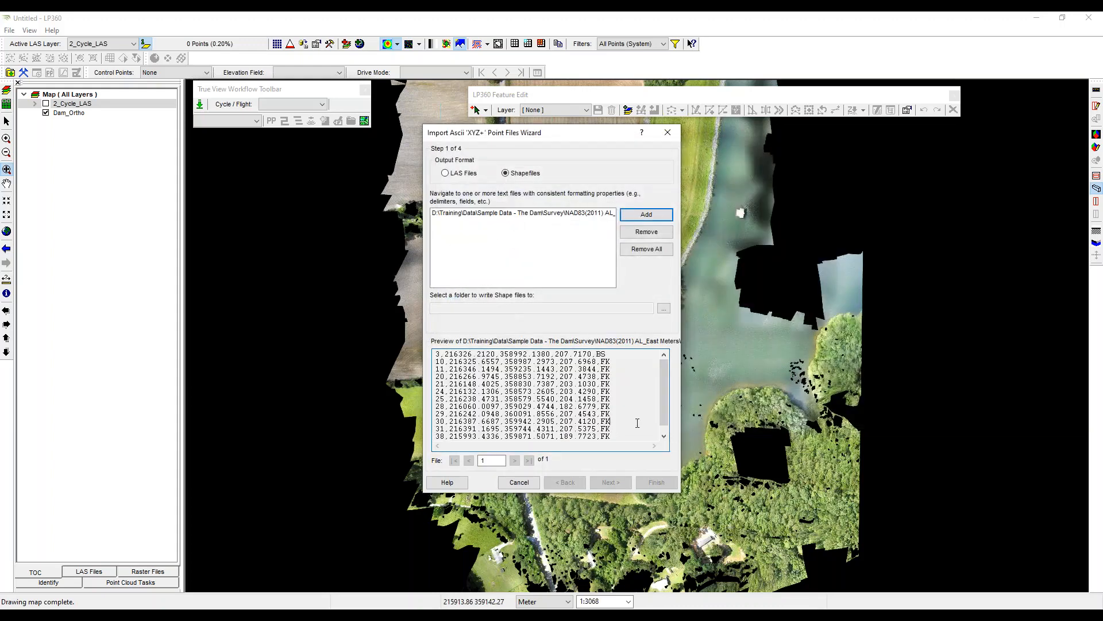
{"action": "left_click_drag", "start_coordinate": [637, 423], "coordinate": [513, 354]}
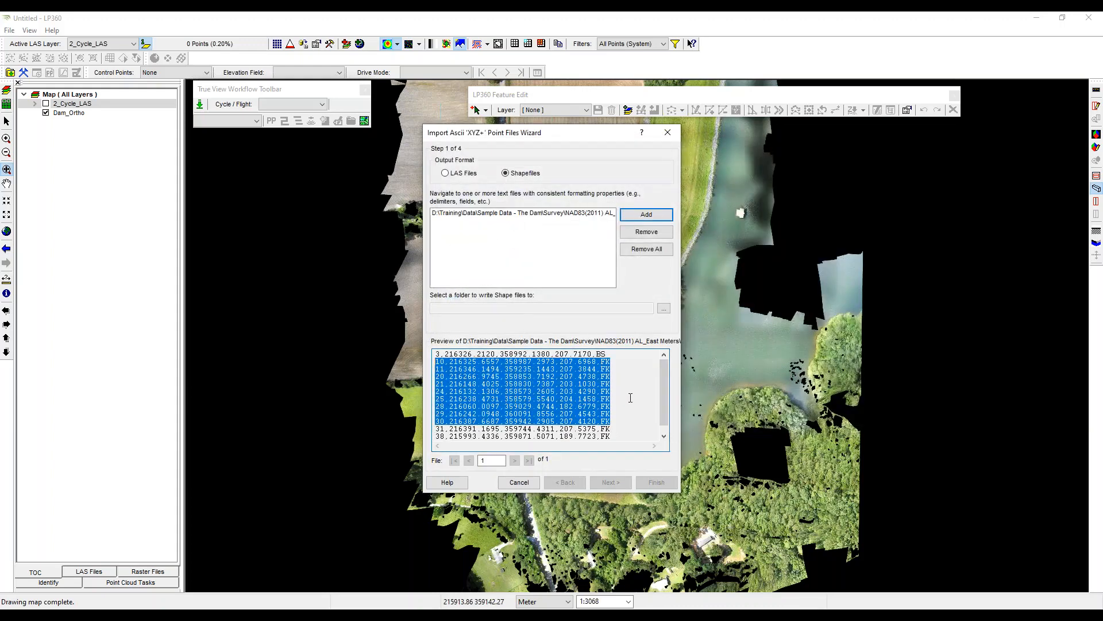
{"action": "left_click", "coordinate": [630, 398]}
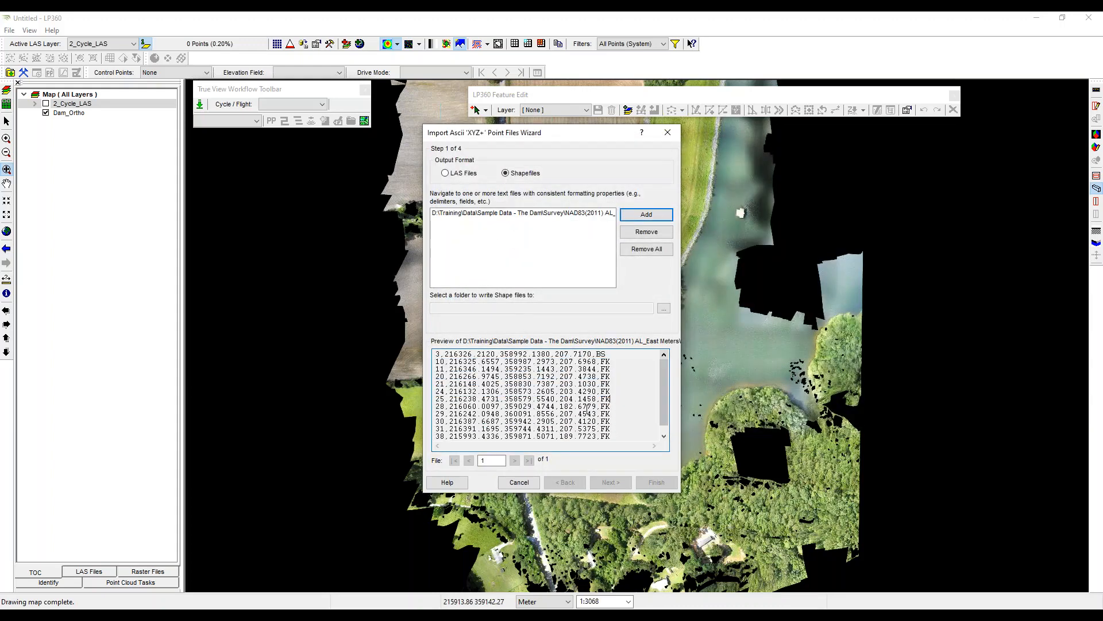
- Write the shapefiles to the Survey folder's NAD83(2011) AL_East Meters subfolder, and accept Delimited text starting at line 1
{"action": "left_click", "coordinate": [664, 310]}
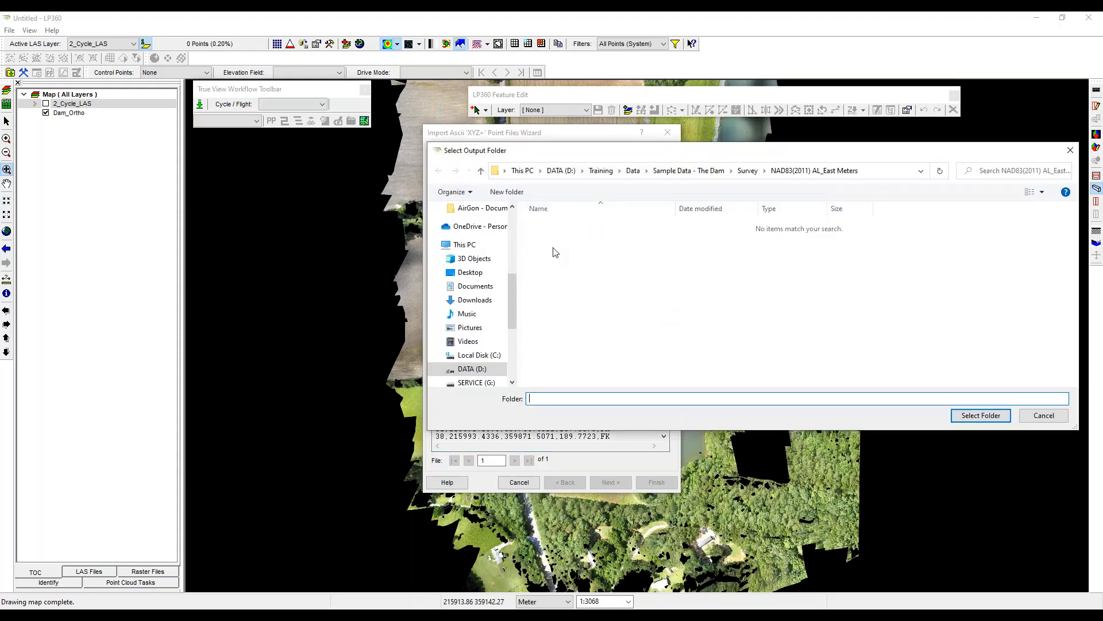
{"action": "left_click", "coordinate": [479, 172]}
{"action": "left_click", "coordinate": [480, 172]}
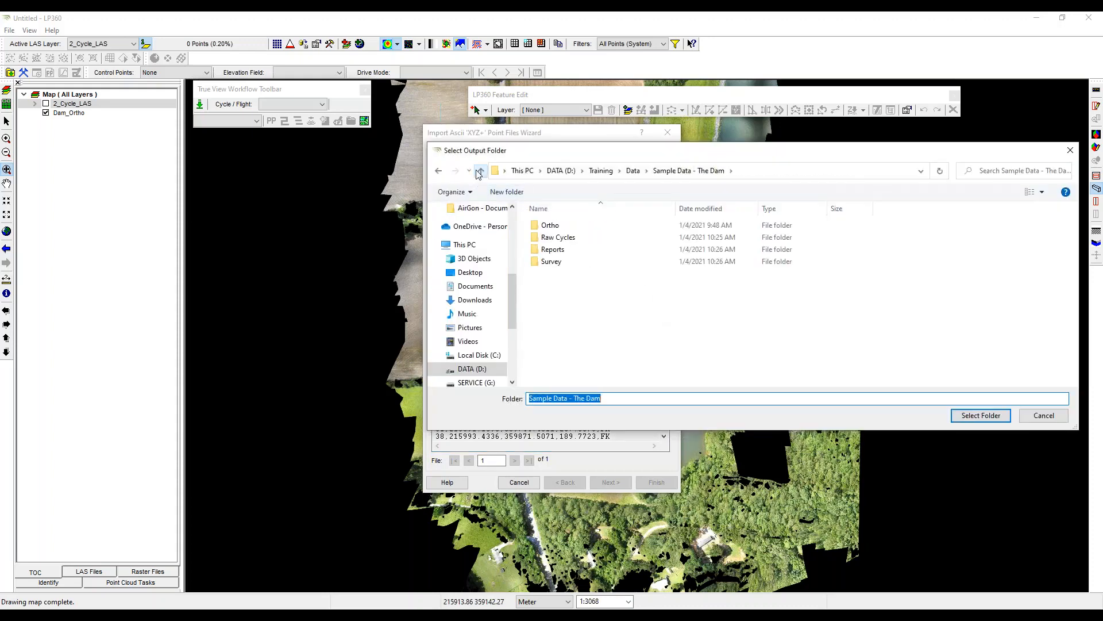
{"action": "double_click", "coordinate": [551, 261]}
{"action": "double_click", "coordinate": [577, 225]}
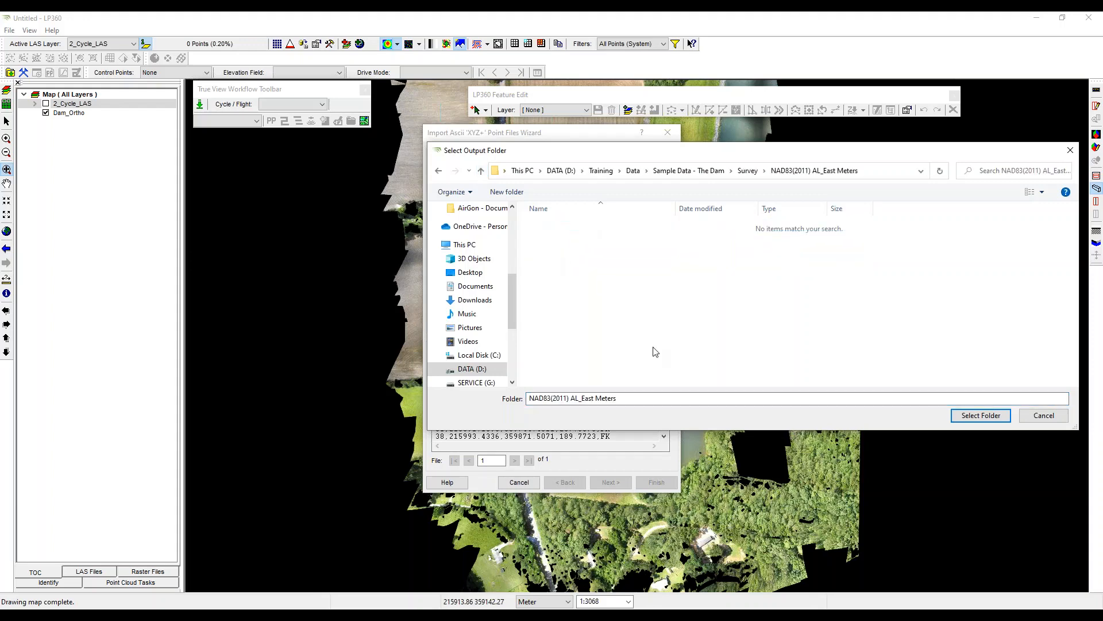
{"action": "left_click", "coordinate": [980, 415]}
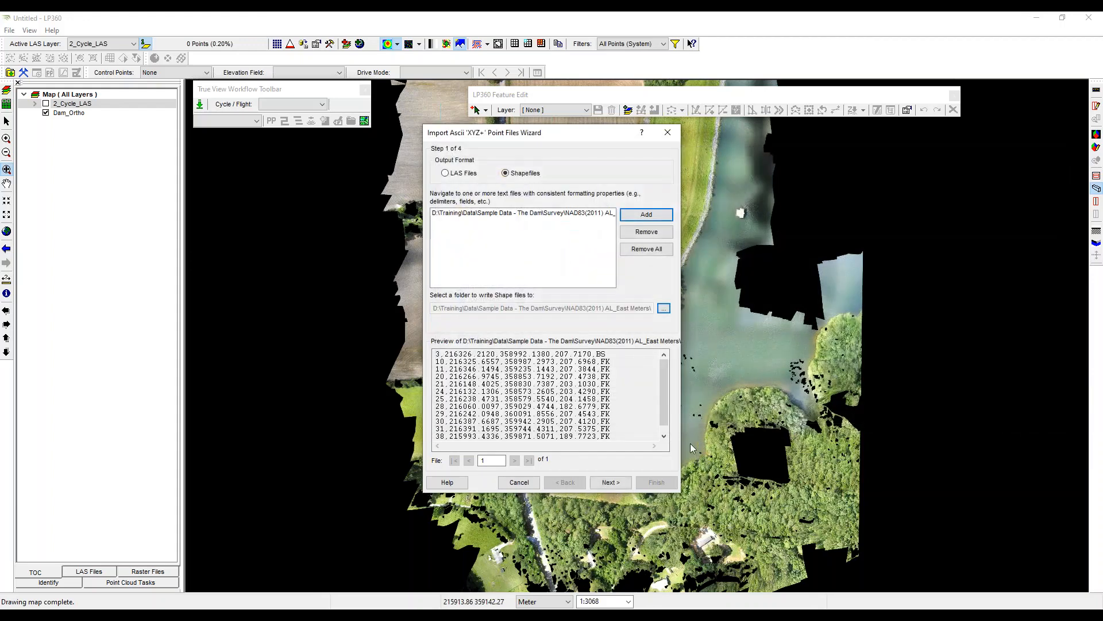
{"action": "left_click", "coordinate": [610, 482]}
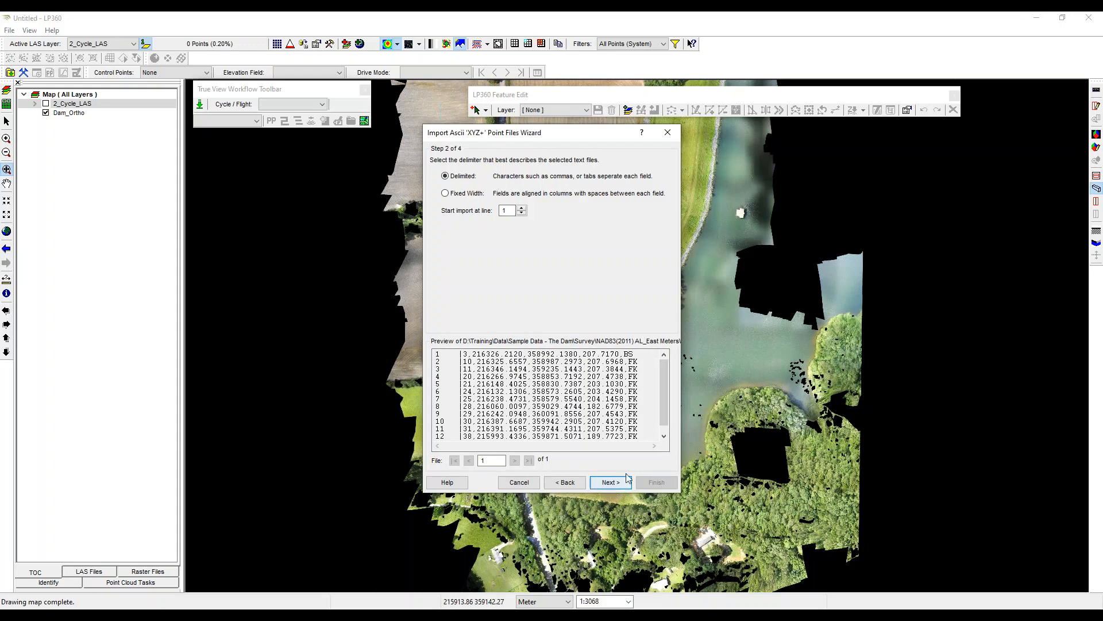
{"action": "left_click", "coordinate": [604, 483]}
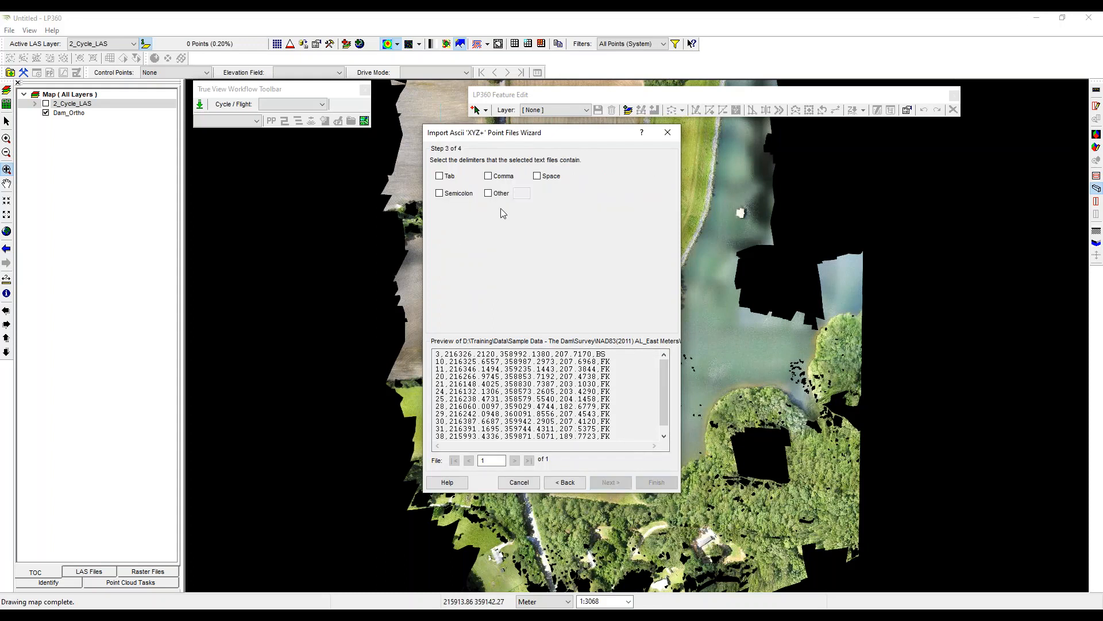
- Set comma as the text file's delimiter, check the resulting column preview, and proceed to the column assignment
{"action": "left_click", "coordinate": [488, 177]}
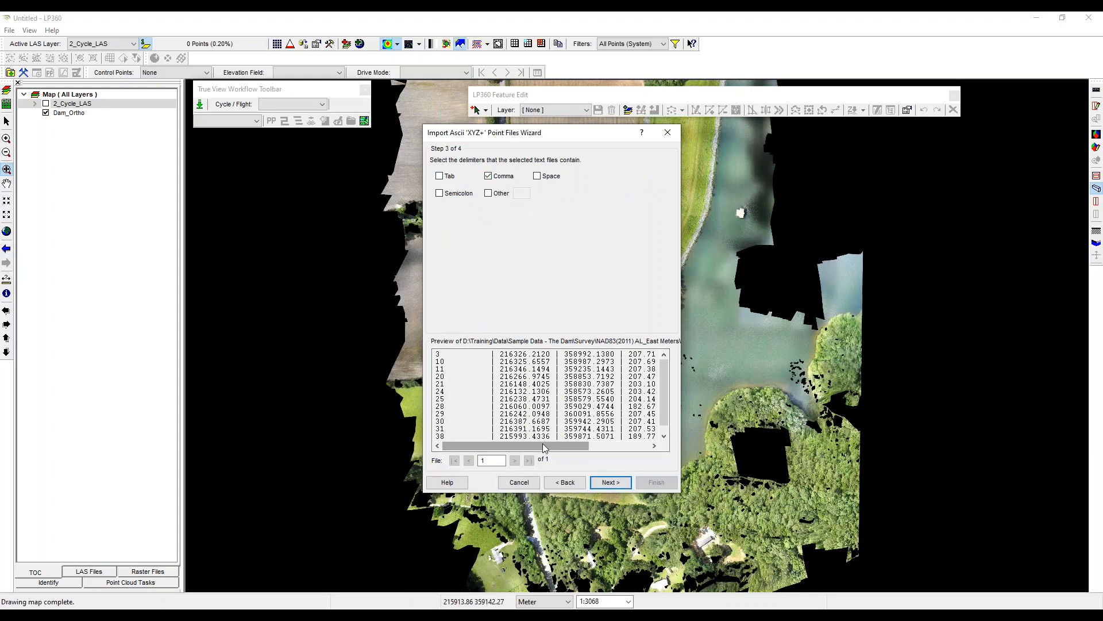
{"action": "mouse_move", "coordinate": [546, 446]}
{"action": "left_mouse_down"}
{"action": "mouse_move", "coordinate": [590, 446]}
{"action": "mouse_move", "coordinate": [543, 448]}
{"action": "left_mouse_up"}
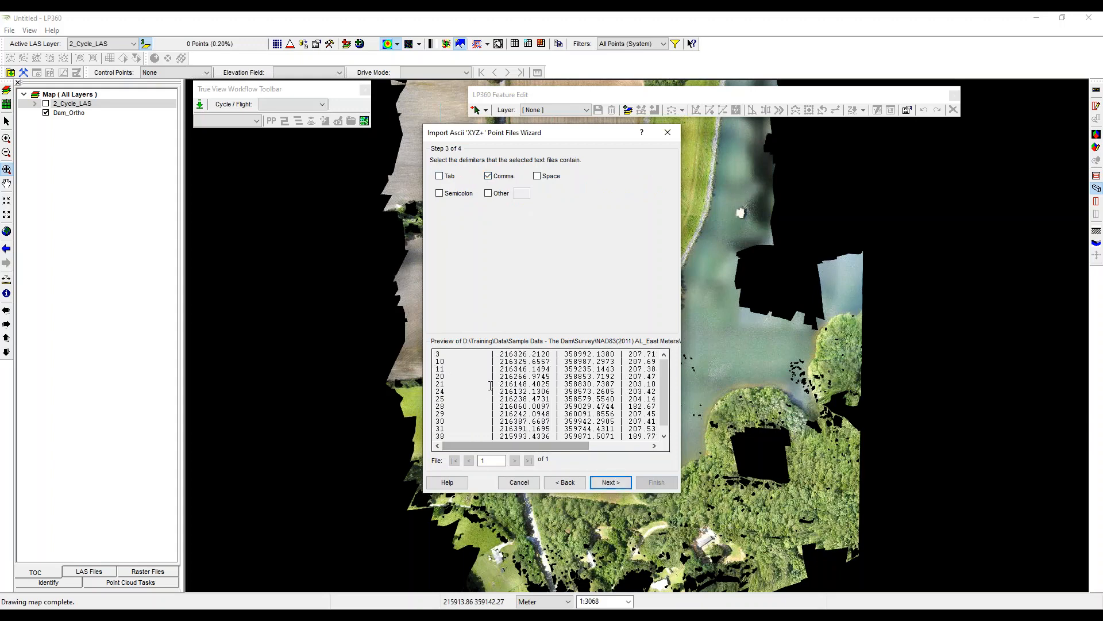
{"action": "left_click", "coordinate": [606, 483]}
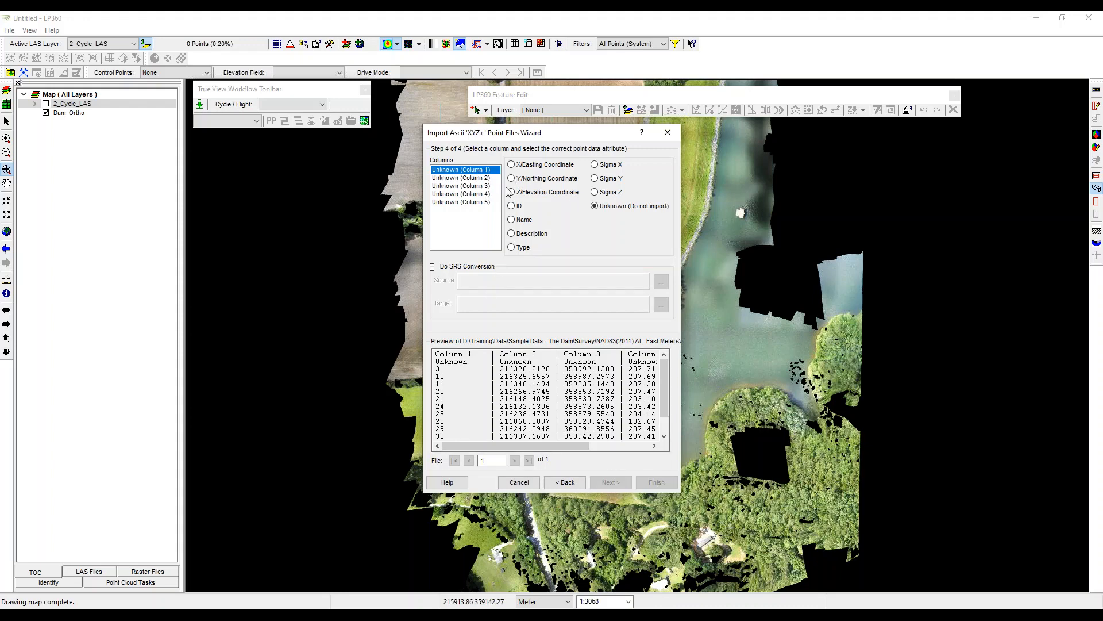
- Assign columns 1 to 5 as ID, X/Easting, Y/Northing, Z/Elevation and Description
{"action": "left_click", "coordinate": [511, 206]}
{"action": "left_click", "coordinate": [475, 179]}
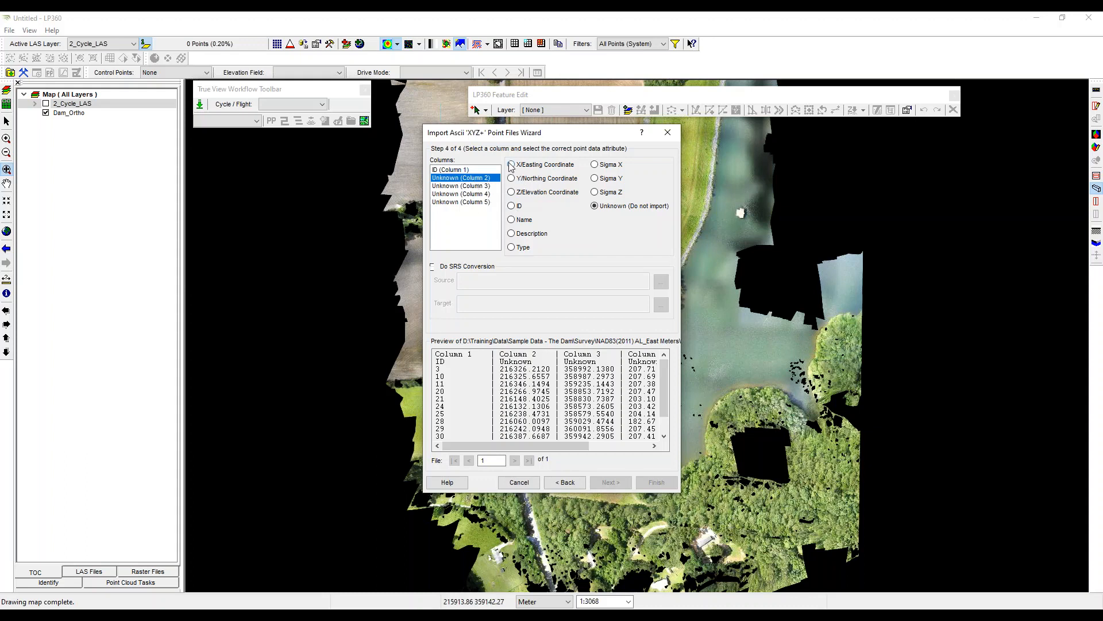
{"action": "left_click", "coordinate": [511, 164]}
{"action": "left_click", "coordinate": [474, 186]}
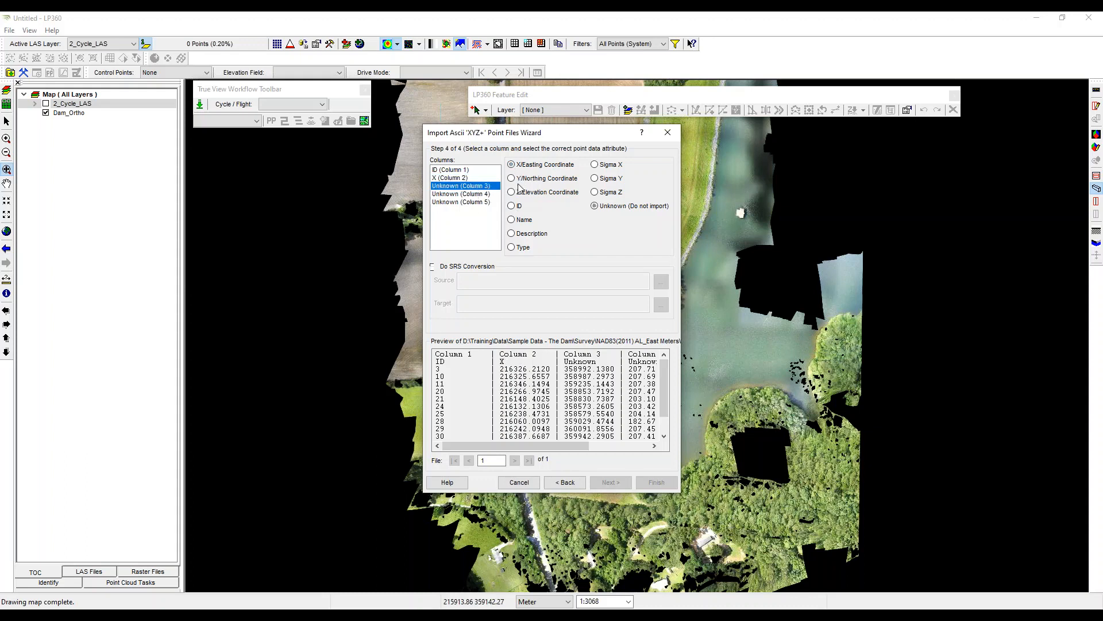
{"action": "left_click", "coordinate": [518, 179]}
{"action": "left_click", "coordinate": [483, 194]}
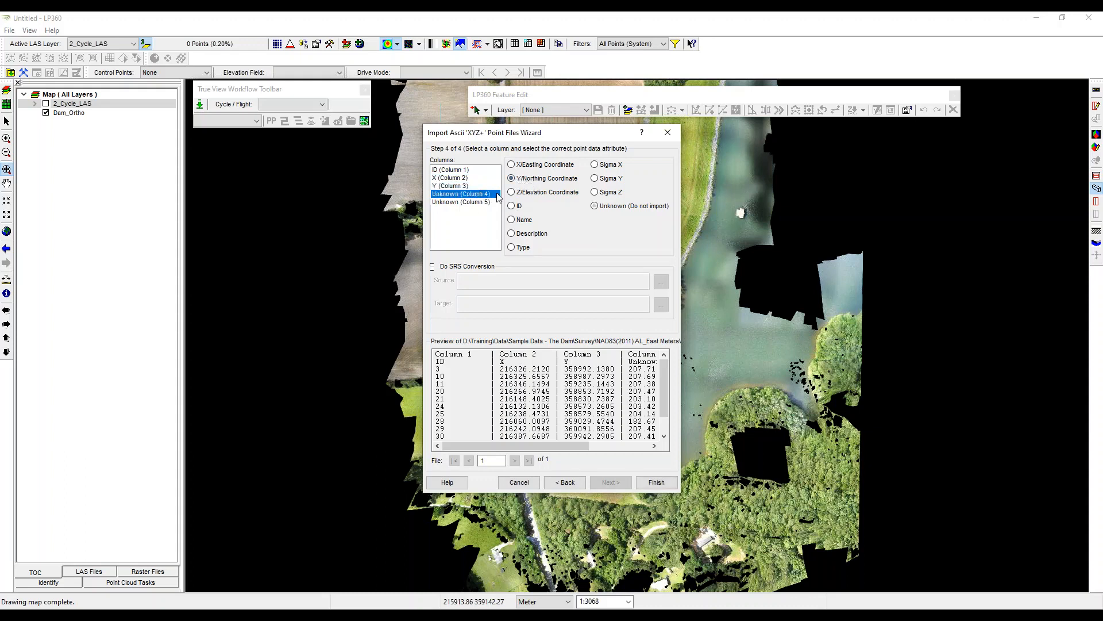
{"action": "left_click", "coordinate": [515, 193]}
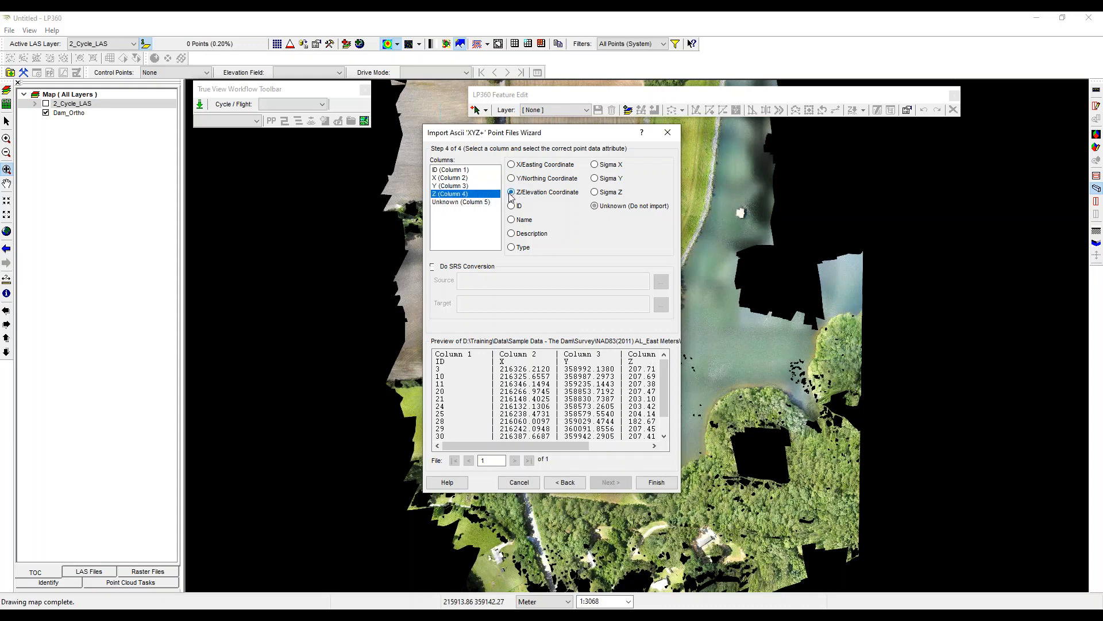
{"action": "left_click", "coordinate": [468, 203]}
{"action": "left_click", "coordinate": [510, 233]}
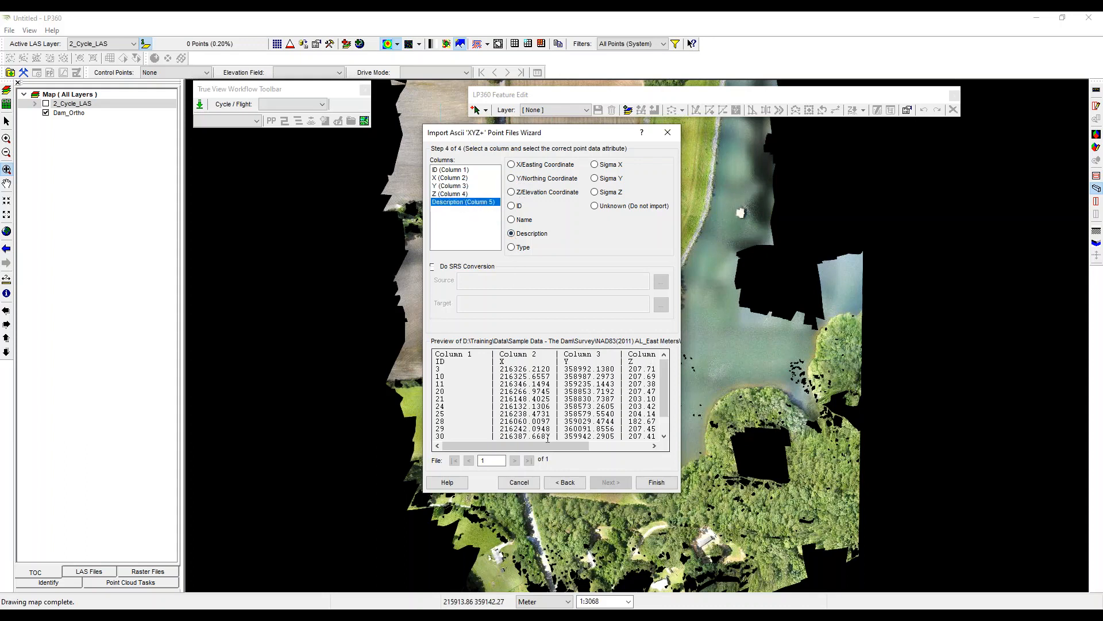
- Check the assigned columns across the preview and complete the point import without SRS conversion
{"action": "left_click_drag", "start_coordinate": [550, 446], "coordinate": [609, 446]}
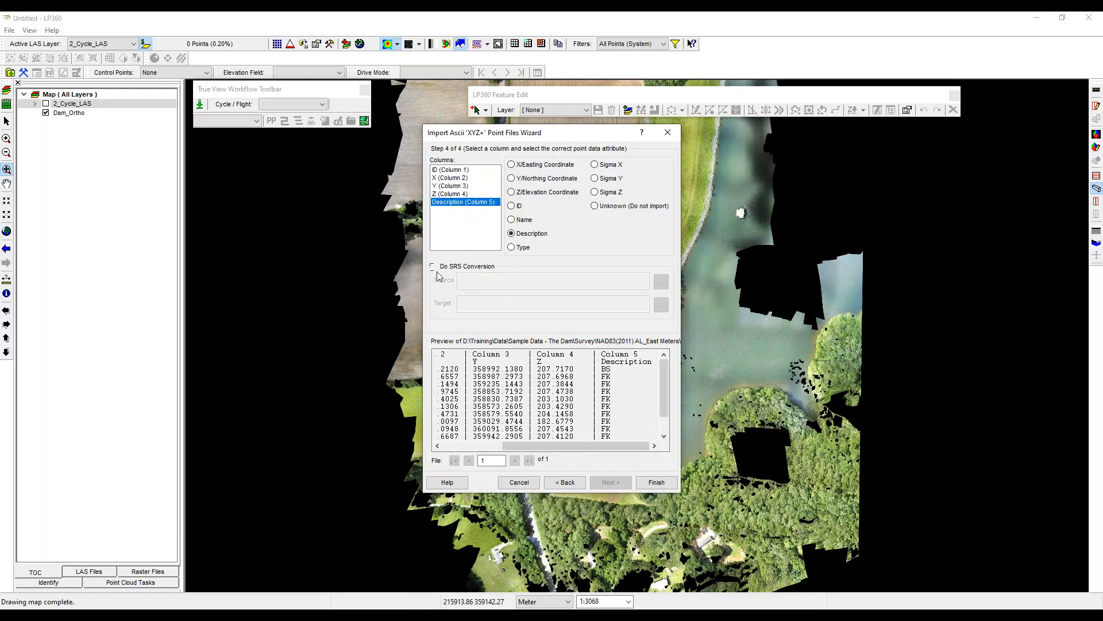
{"action": "left_click_drag", "start_coordinate": [615, 446], "coordinate": [553, 445]}
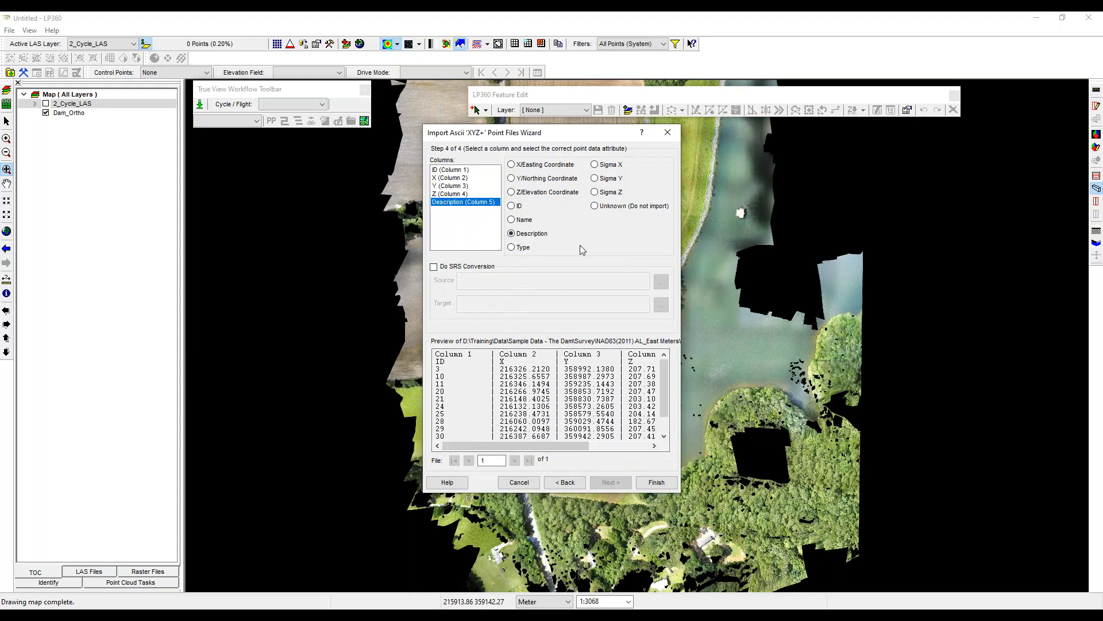
{"action": "left_click", "coordinate": [666, 484]}
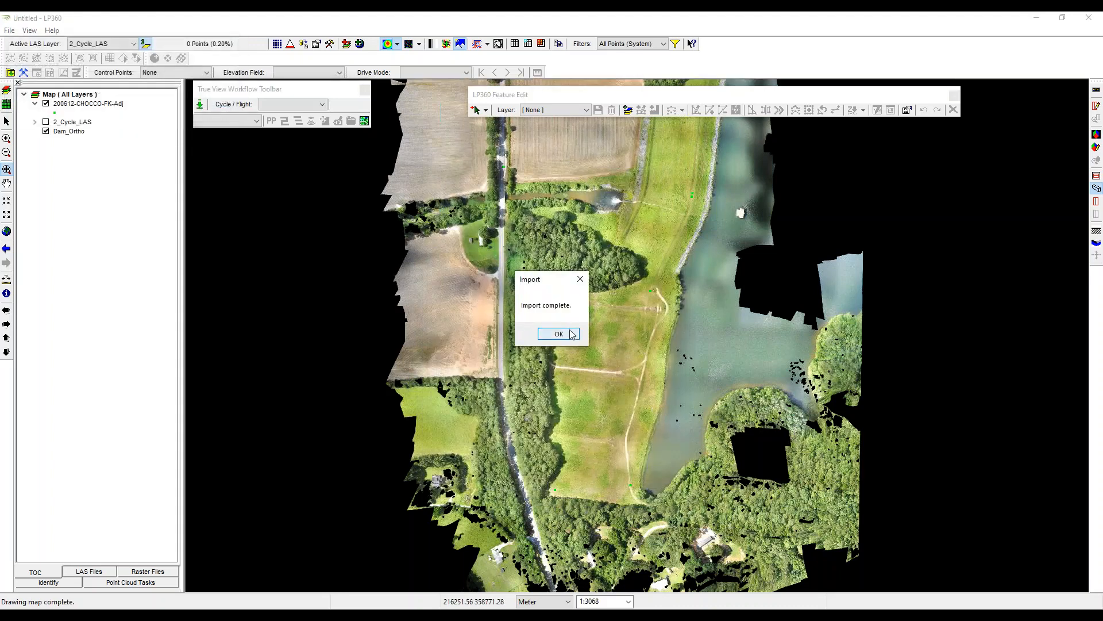
{"action": "left_click", "coordinate": [560, 333]}
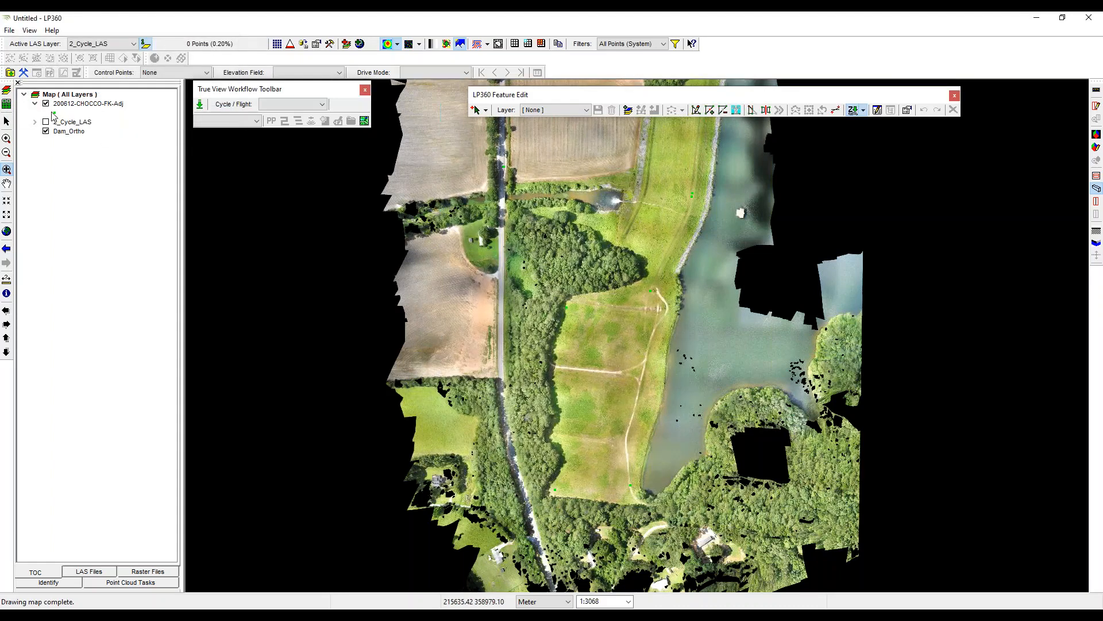
- Change the 200612-CHOCCO-FK-Adj layer's symbol to a Cross with red fill and black outline
{"action": "double_click", "coordinate": [54, 113]}
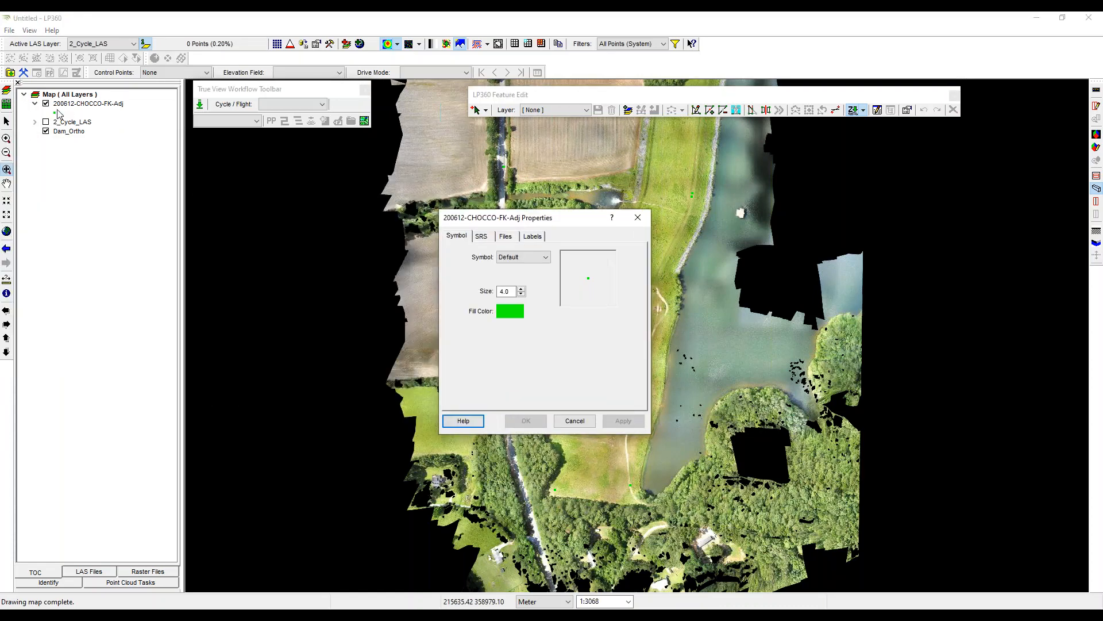
{"action": "left_click", "coordinate": [520, 257]}
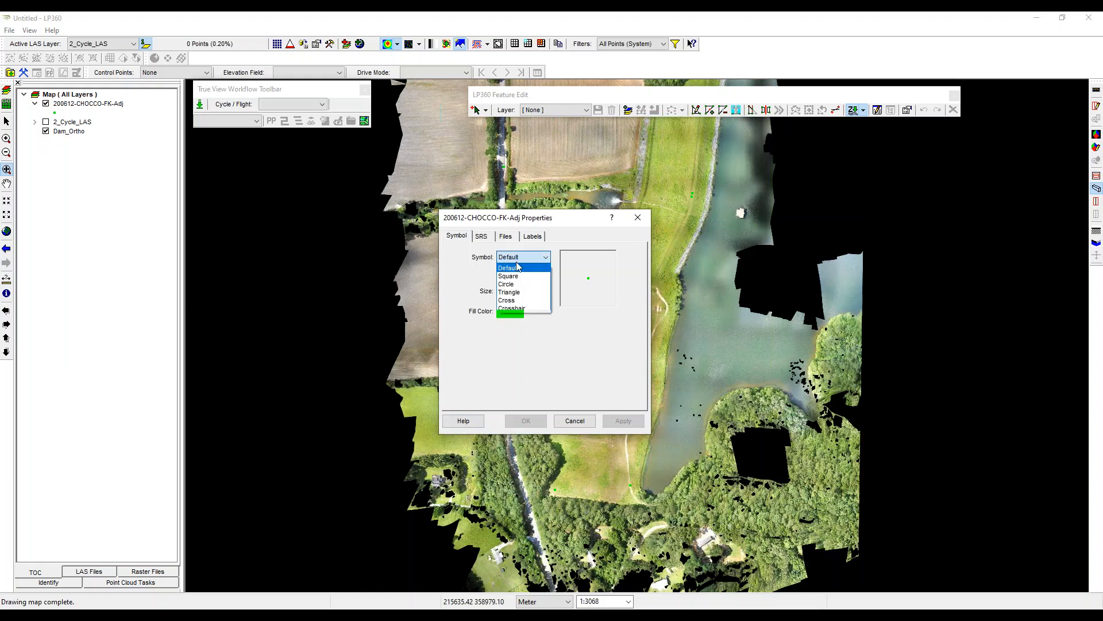
{"action": "left_click", "coordinate": [529, 300]}
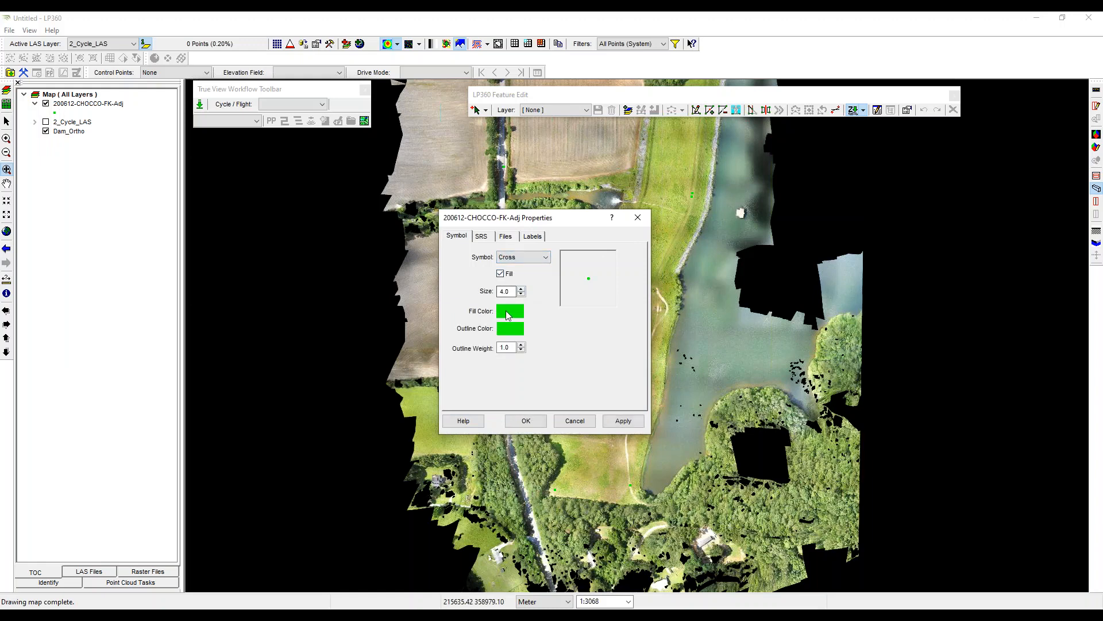
{"action": "left_click", "coordinate": [508, 313]}
{"action": "left_click", "coordinate": [493, 277]}
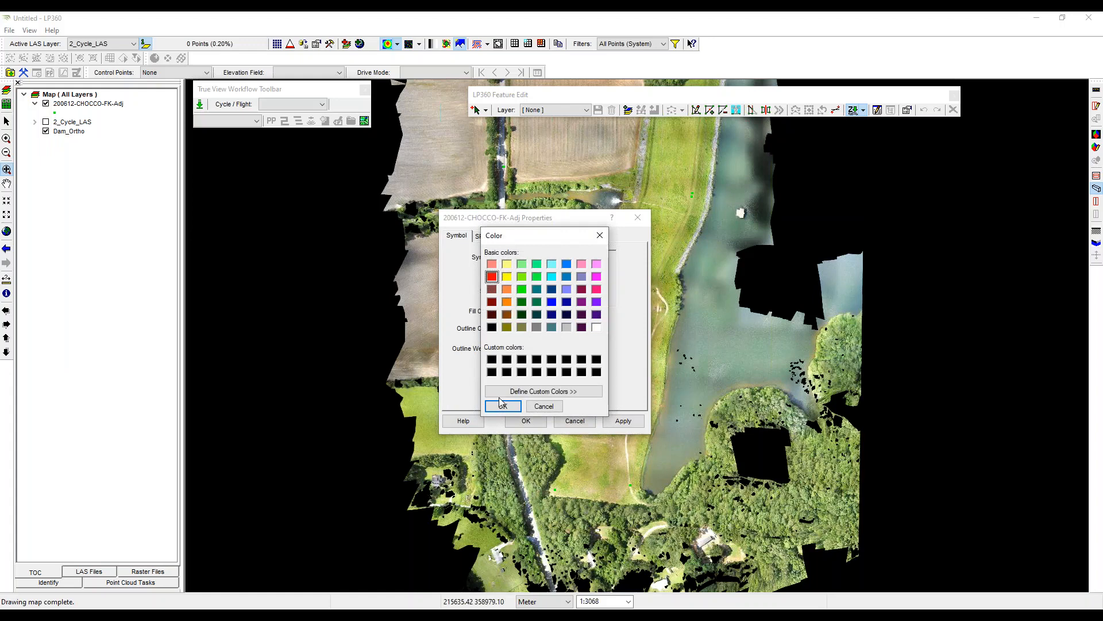
{"action": "left_click", "coordinate": [503, 405]}
{"action": "left_click", "coordinate": [518, 329]}
{"action": "left_click", "coordinate": [492, 326]}
{"action": "left_click", "coordinate": [503, 405]}
- Set the control point symbol size to 13.0, apply it, and close the layer properties
{"action": "left_click", "coordinate": [522, 290]}
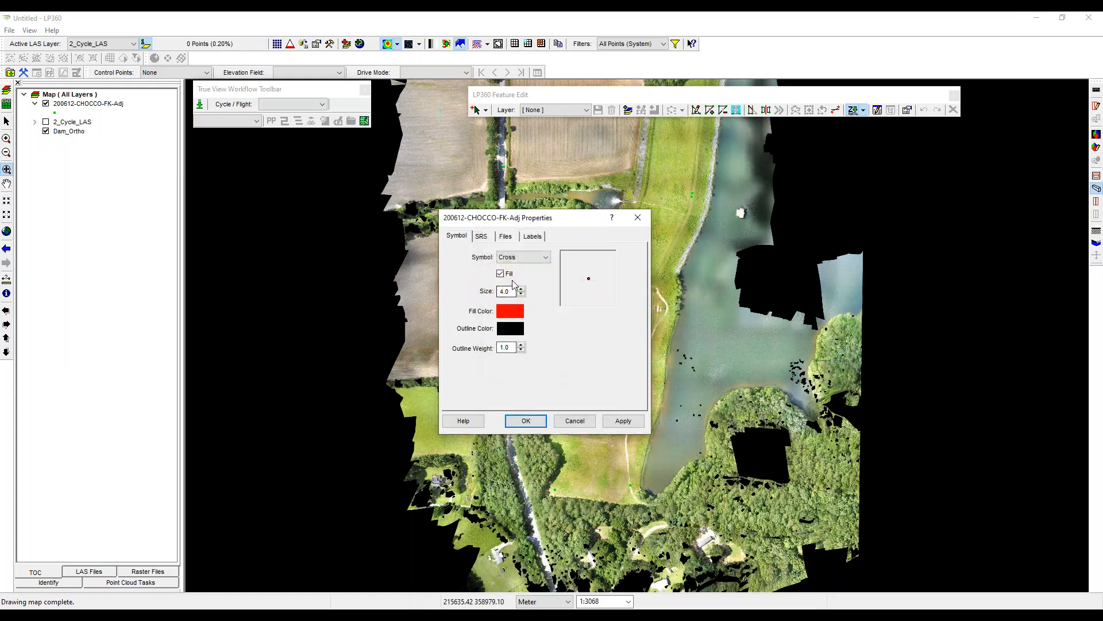
{"action": "left_click", "coordinate": [522, 289]}
{"action": "left_click", "coordinate": [521, 289]}
{"action": "left_click", "coordinate": [623, 420]}
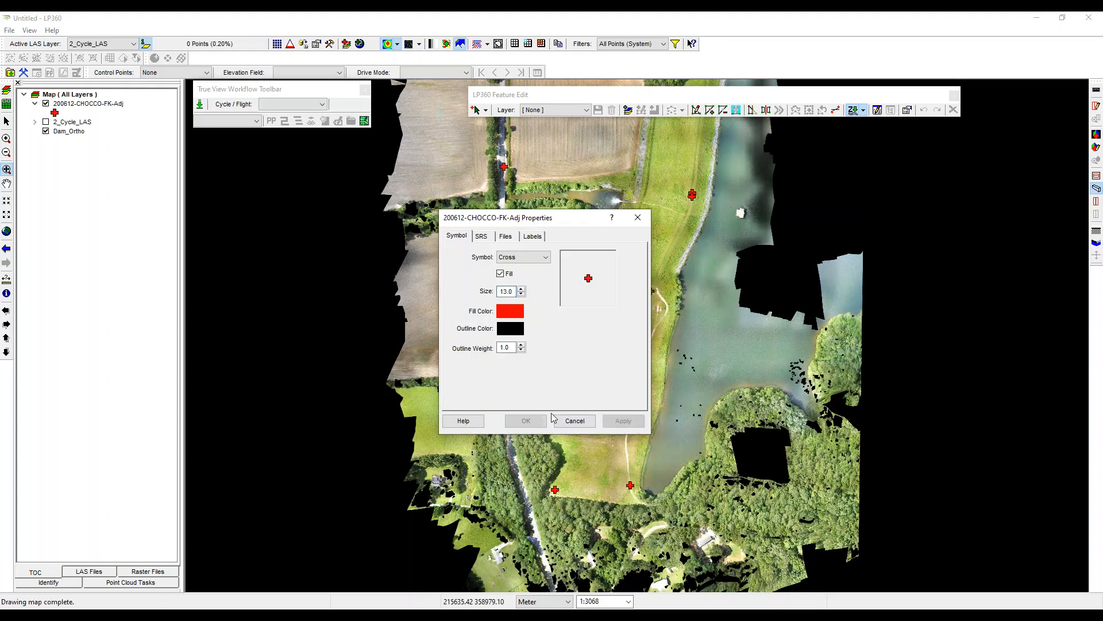
{"action": "left_click", "coordinate": [637, 218]}
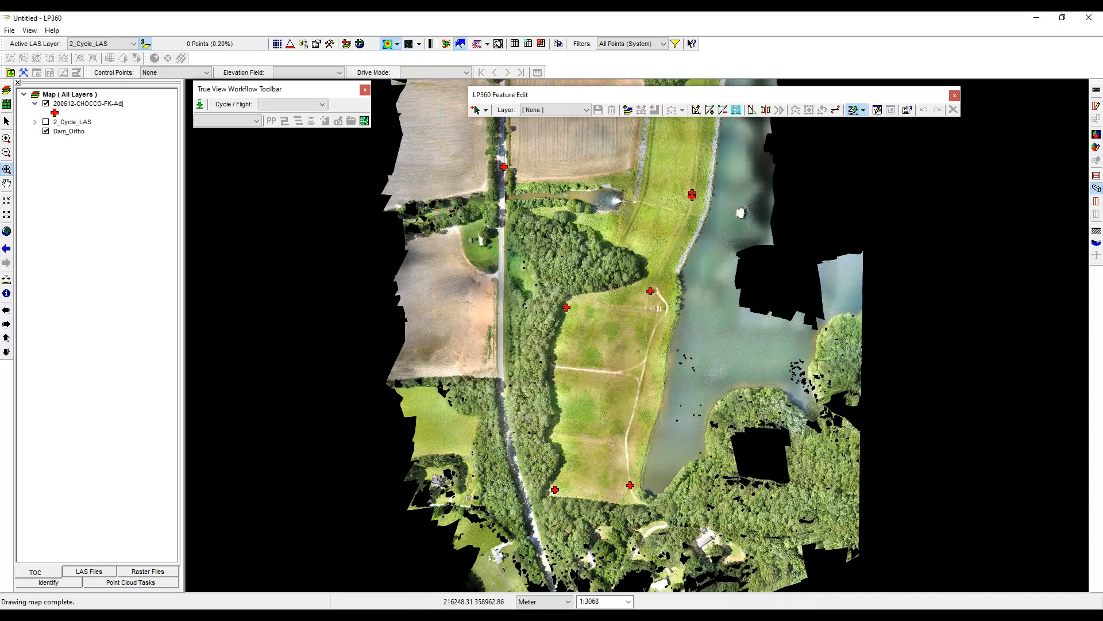
- Bring the northern control points into view and turn on the 2_Cycle_LAS layer over the orthophoto
{"action": "scroll", "coordinate": [759, 210], "scroll_direction": "down", "scroll_amount": 3}
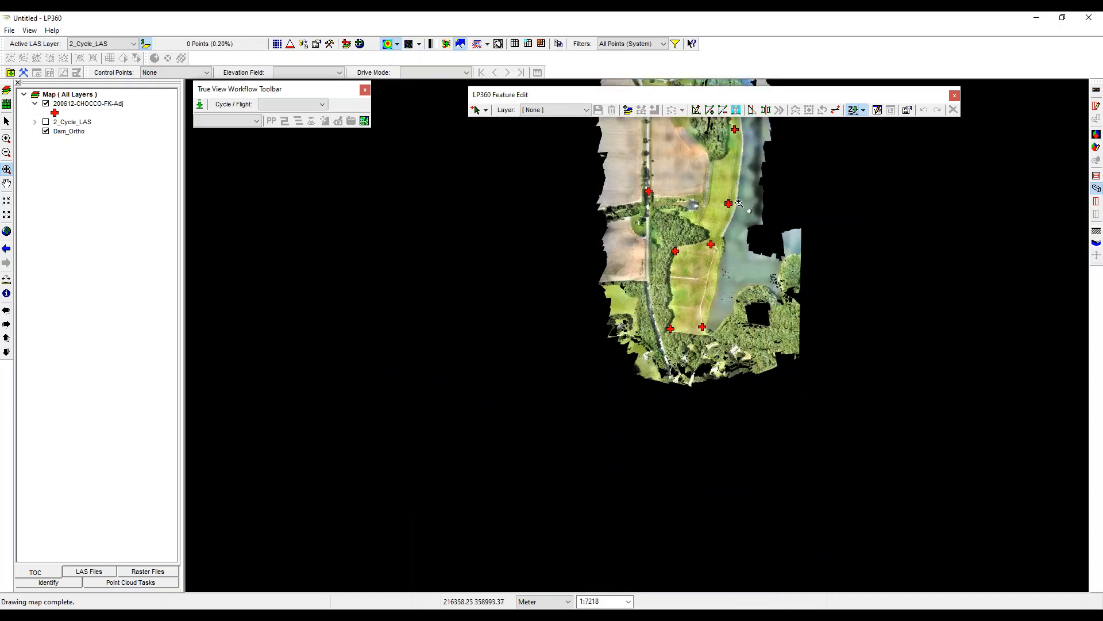
{"action": "left_click_drag", "start_coordinate": [759, 211], "coordinate": [619, 503]}
{"action": "left_click", "coordinate": [46, 122]}
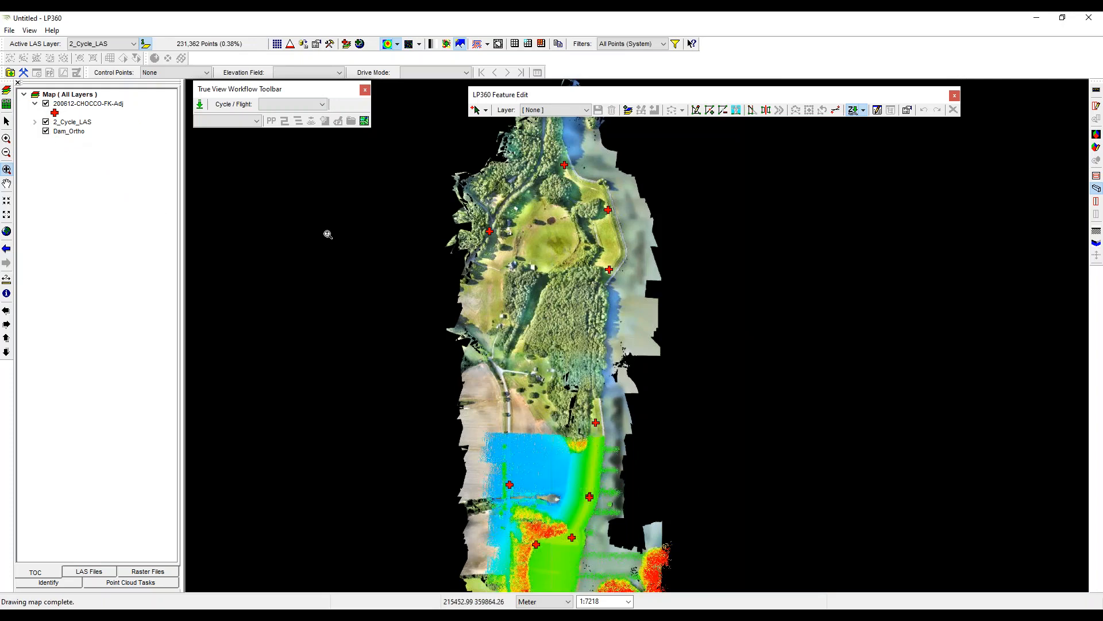
- Select the five control points north of the LAS coverage and delete them from the 200612-CHOCCO-FK-Adj layer
{"action": "left_click", "coordinate": [477, 109]}
{"action": "left_click_drag", "start_coordinate": [562, 428], "coordinate": [634, 171]}
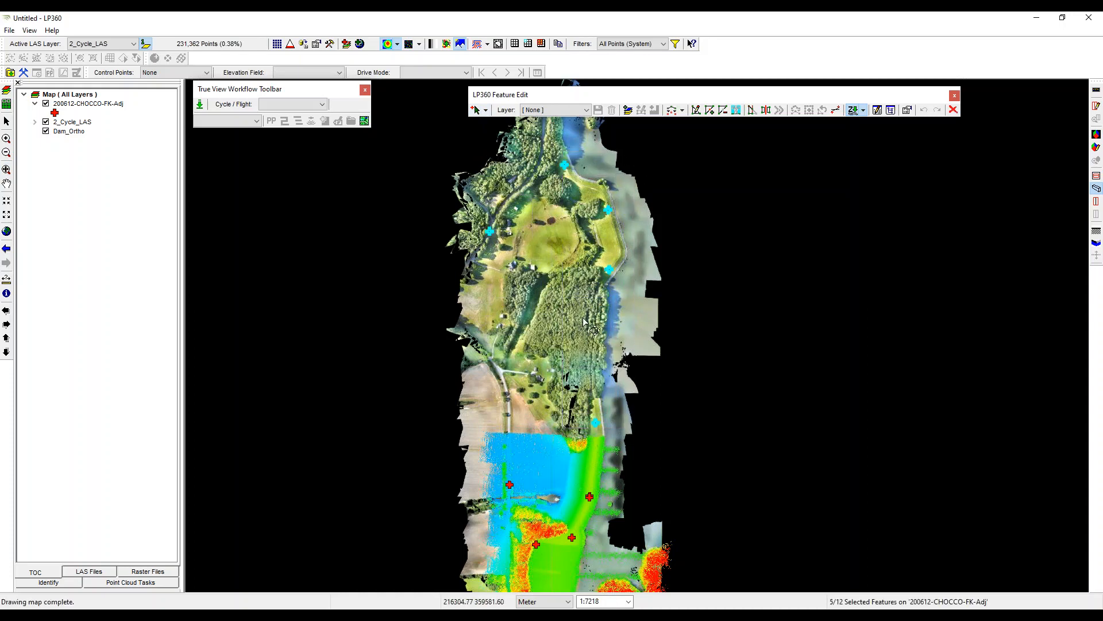
{"action": "key", "text": "Delete"}
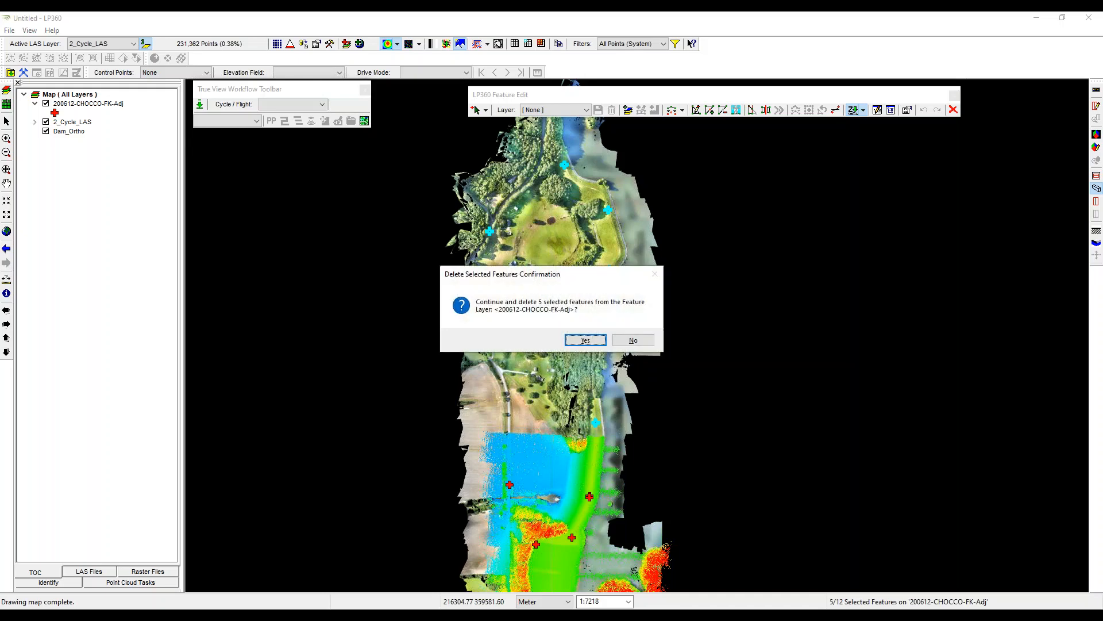
{"action": "key", "text": "Return"}
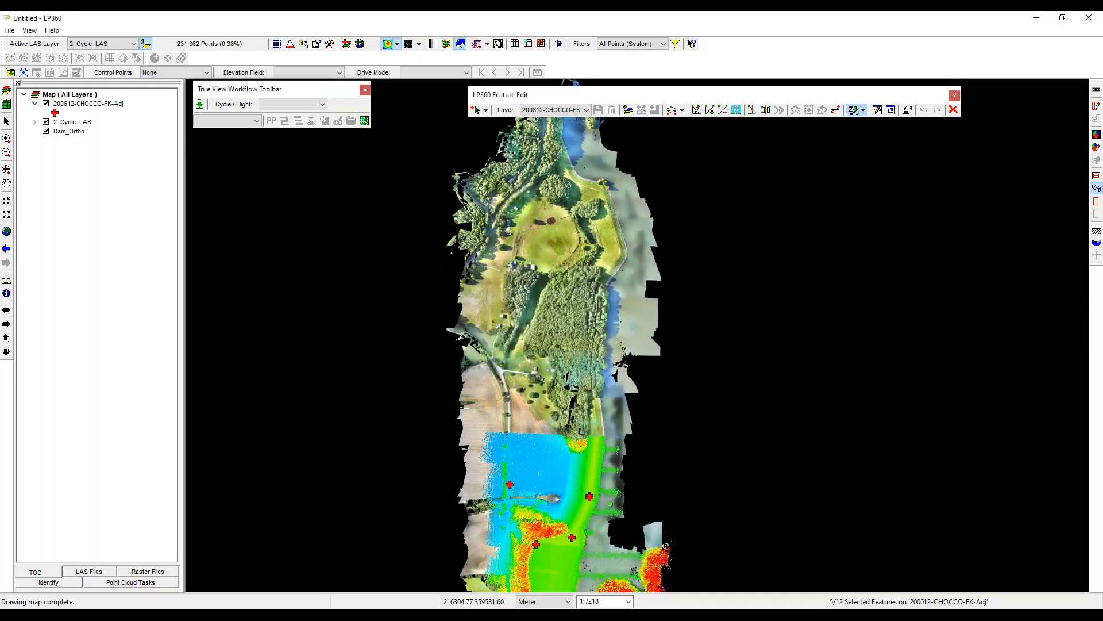
- Float the Control Points toolbar above the map, and dock the Feature Edit and True View Workflow toolbars with the other toolbars
{"action": "scroll", "coordinate": [691, 385], "scroll_direction": "up", "scroll_amount": 2}
{"action": "scroll", "coordinate": [539, 427], "scroll_direction": "down", "scroll_amount": 1}
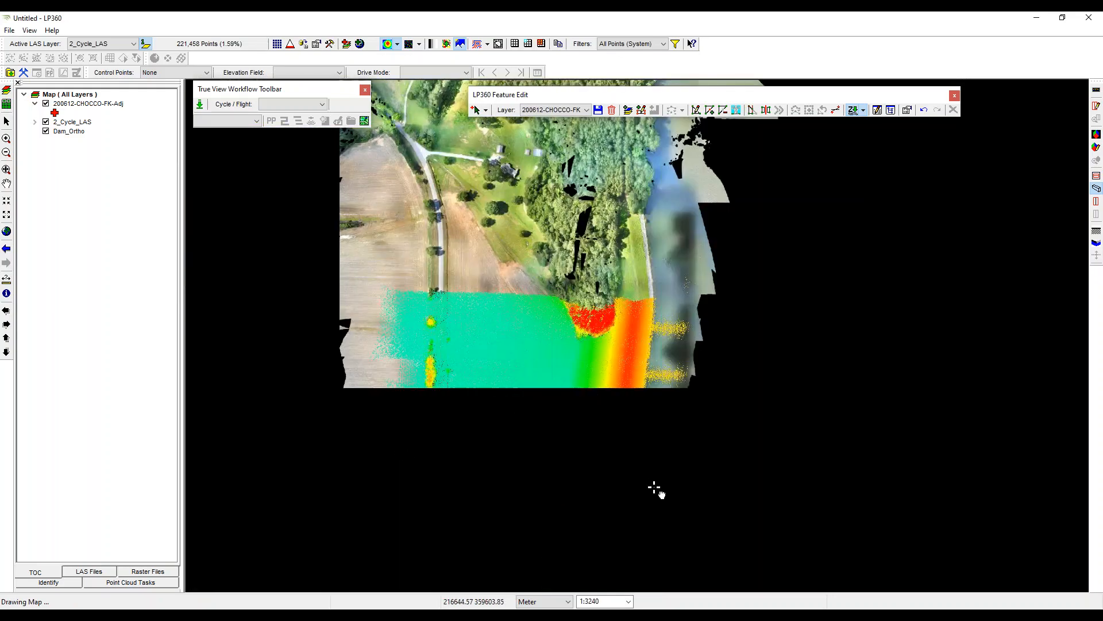
{"action": "scroll", "coordinate": [681, 302], "scroll_direction": "up", "scroll_amount": 2}
{"action": "middle_click_drag", "start_coordinate": [680, 302], "coordinate": [722, 227]}
{"action": "scroll", "coordinate": [722, 229], "scroll_direction": "down", "scroll_amount": 1}
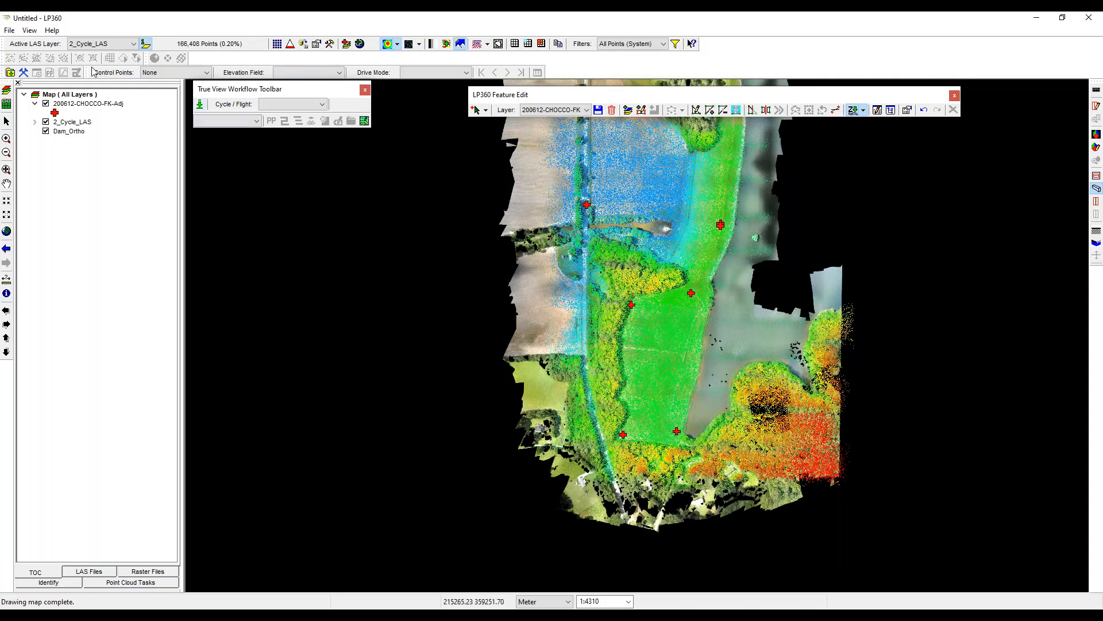
{"action": "left_click_drag", "start_coordinate": [226, 196], "coordinate": [226, 195]}
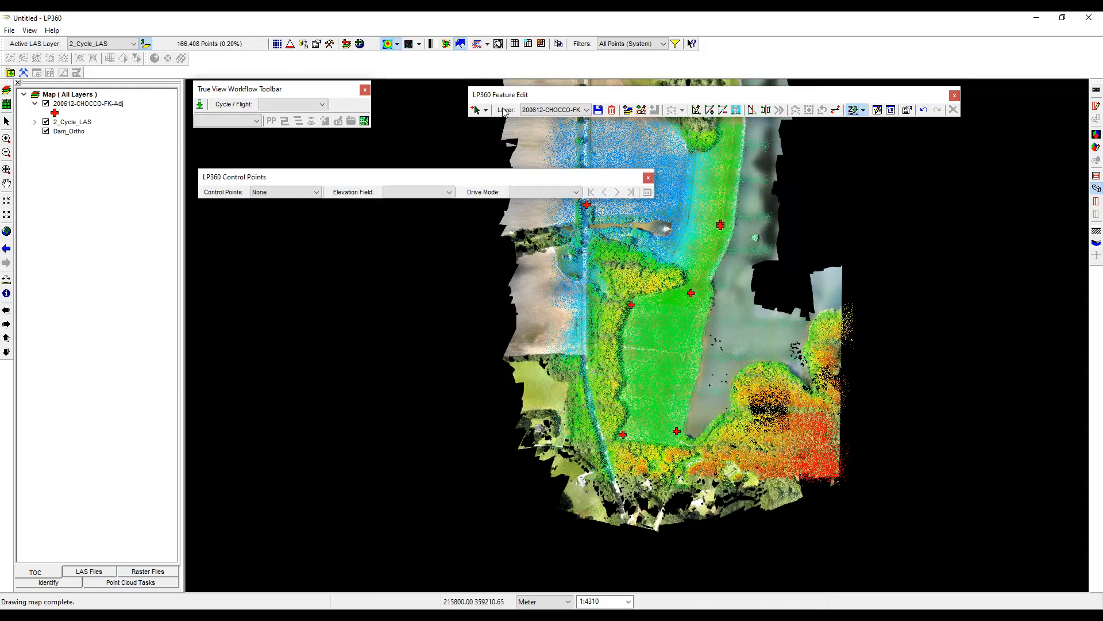
{"action": "left_click_drag", "start_coordinate": [225, 53], "coordinate": [223, 57]}
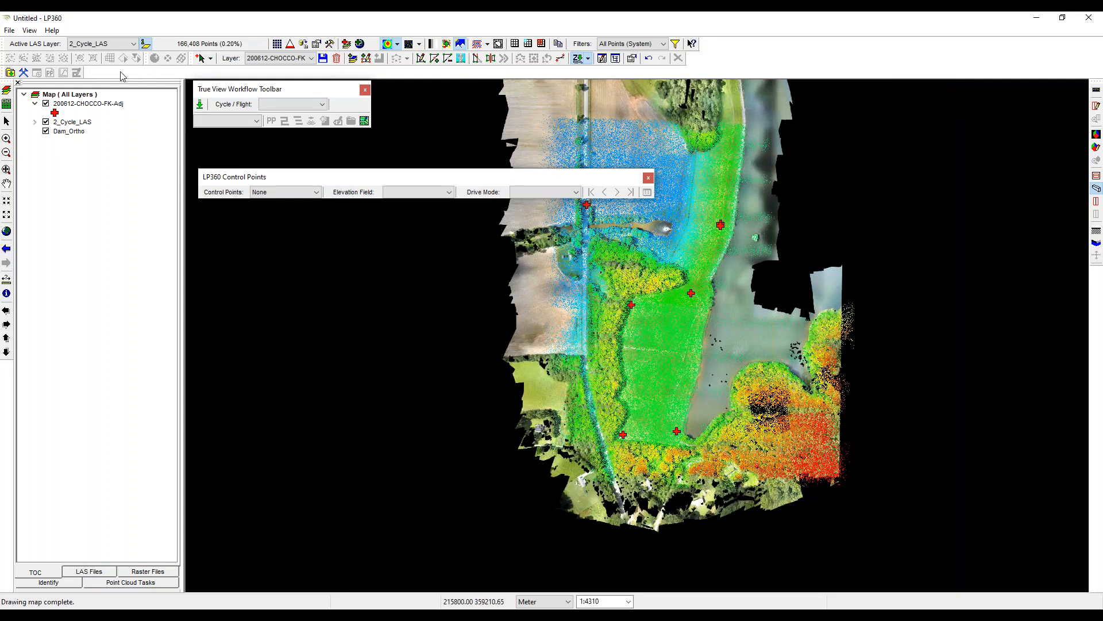
{"action": "left_click_drag", "start_coordinate": [112, 60], "coordinate": [113, 61]}
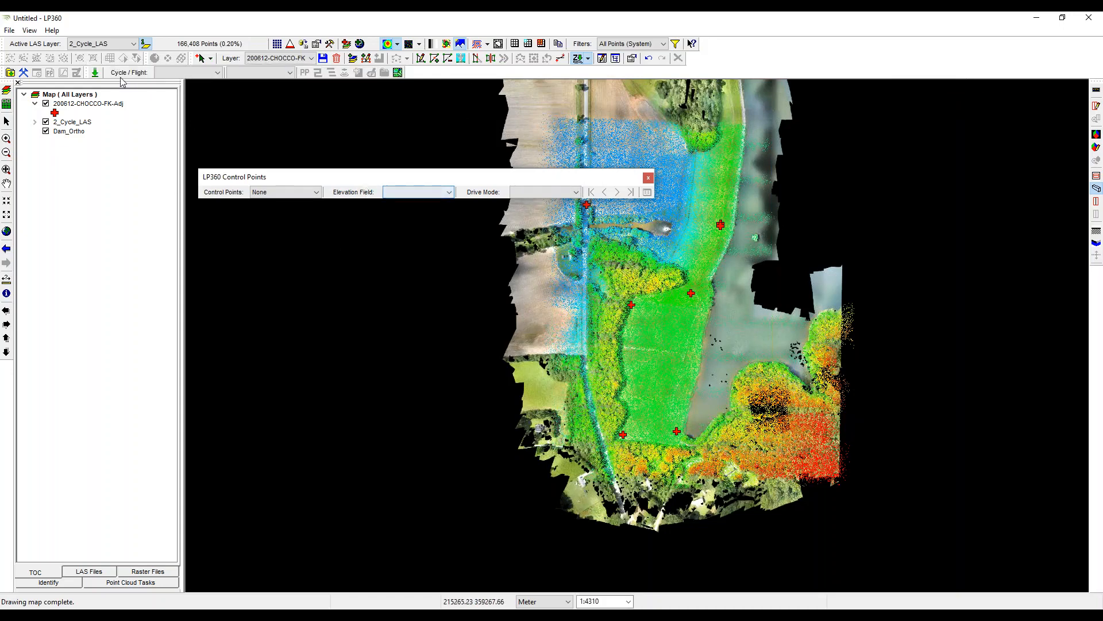
{"action": "left_click", "coordinate": [5, 69]}
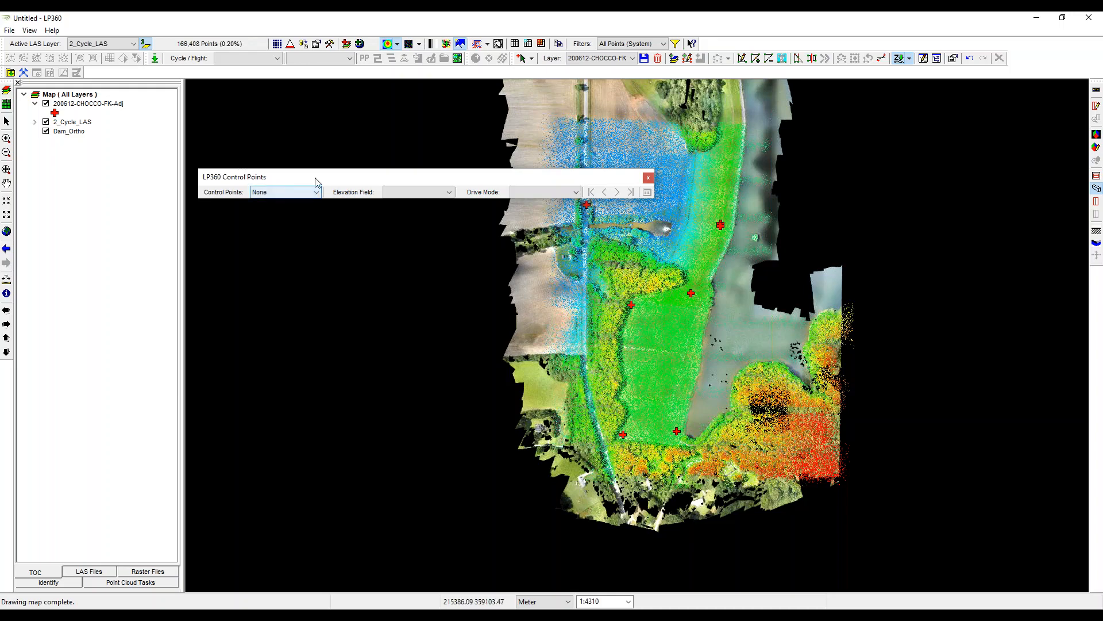
{"action": "left_click_drag", "start_coordinate": [321, 178], "coordinate": [331, 101]}
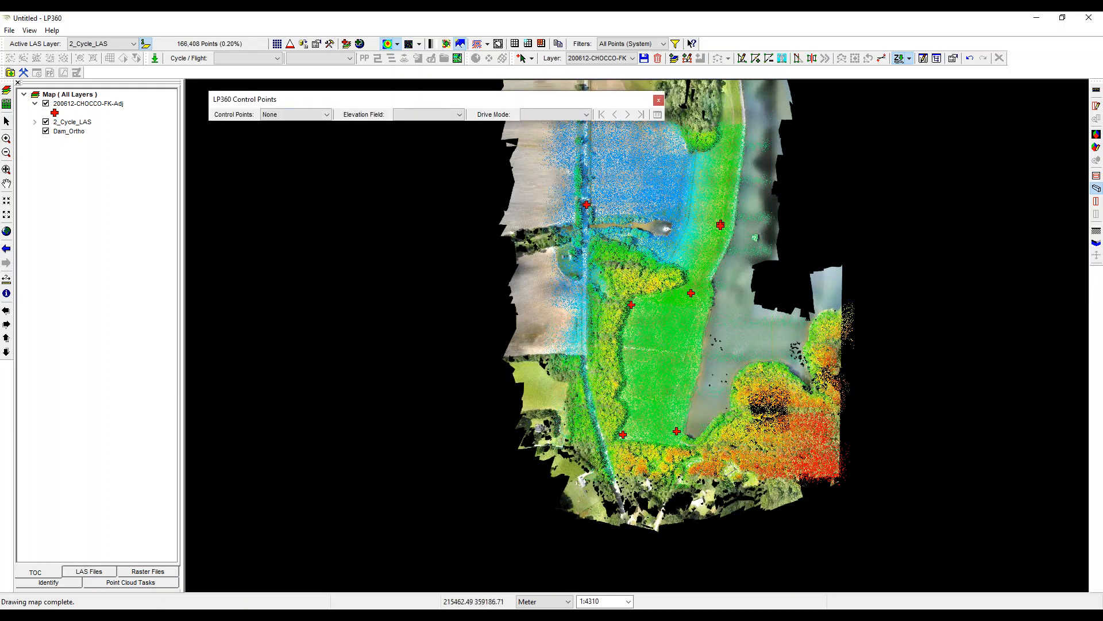
- Use the 200612-CHOCCO-FK-Adj layer as the control points, with Shape as the elevation field
{"action": "left_click", "coordinate": [286, 118]}
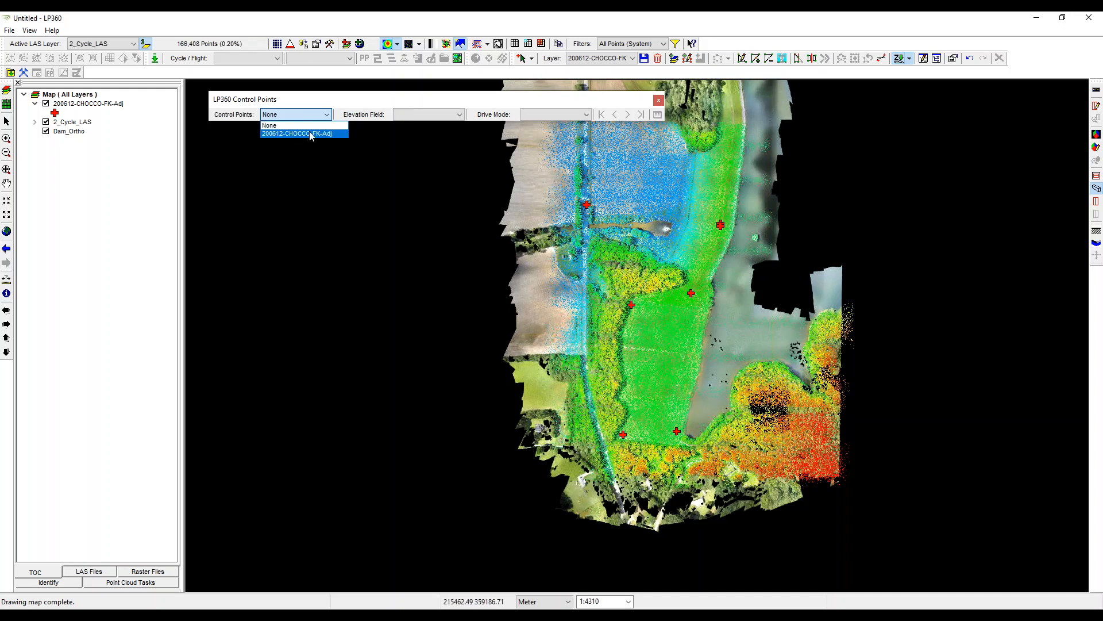
{"action": "left_click", "coordinate": [310, 134]}
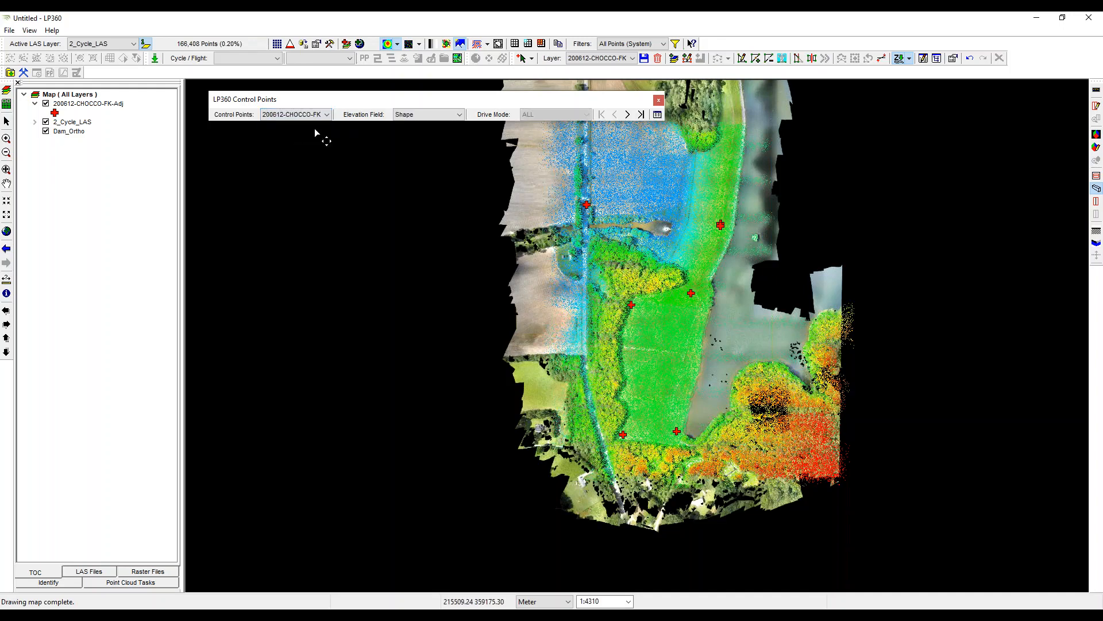
{"action": "left_click", "coordinate": [424, 115]}
{"action": "left_click", "coordinate": [426, 125]}
{"action": "left_click_drag", "start_coordinate": [556, 93], "coordinate": [523, 89]}
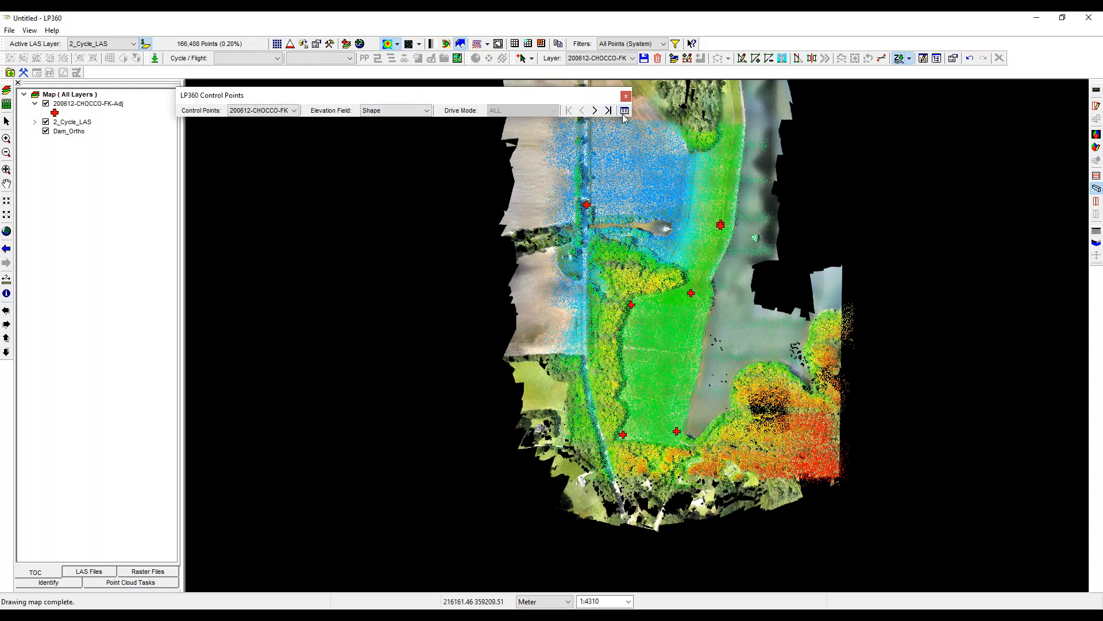
- Open the Control Points Report, saving the pending feature edits on 200612-CHOCCO-FK-Adj, and reposition the report window
{"action": "left_click", "coordinate": [624, 113]}
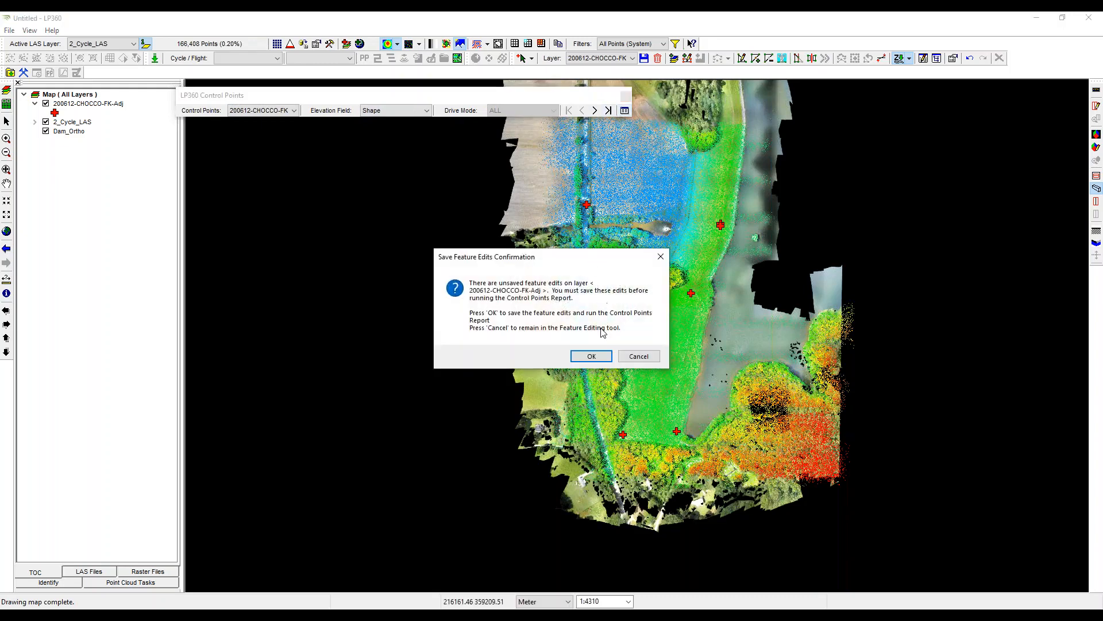
{"action": "left_click", "coordinate": [592, 357]}
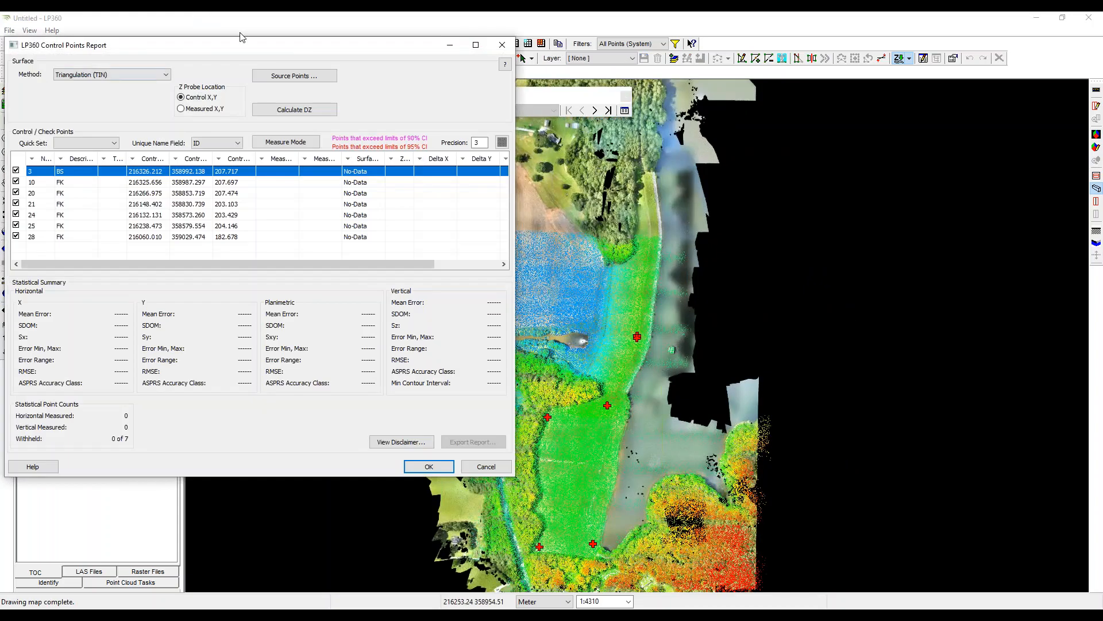
{"action": "left_click_drag", "start_coordinate": [250, 46], "coordinate": [293, 133]}
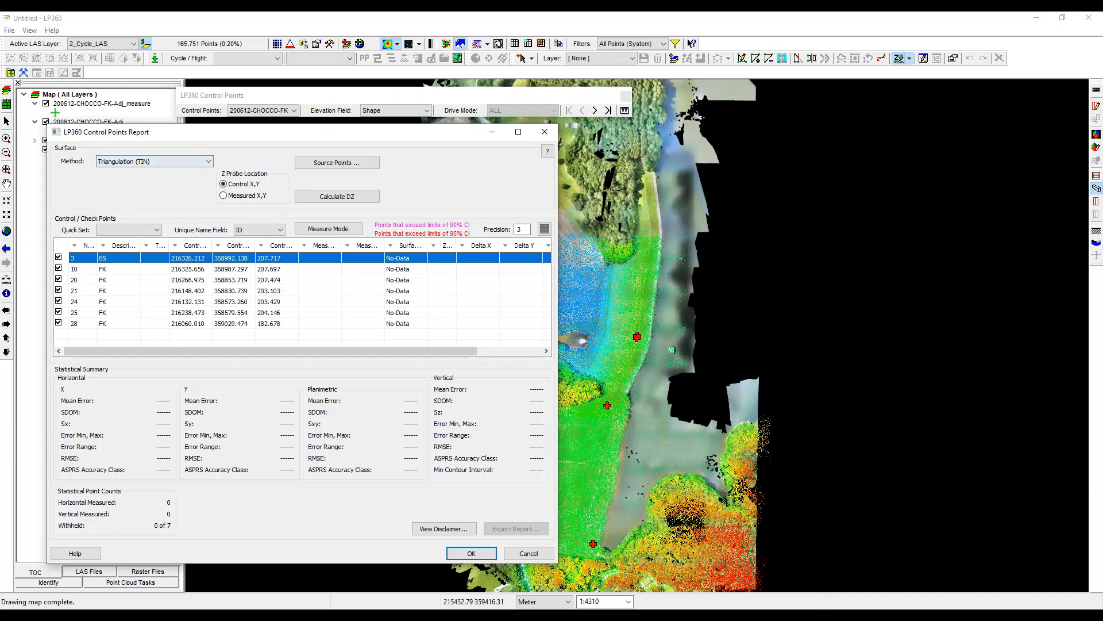
- Set the report's surface method to Inverse Distance Weighted (IDW) with a fixed radius of .5 map units
{"action": "left_click", "coordinate": [142, 163]}
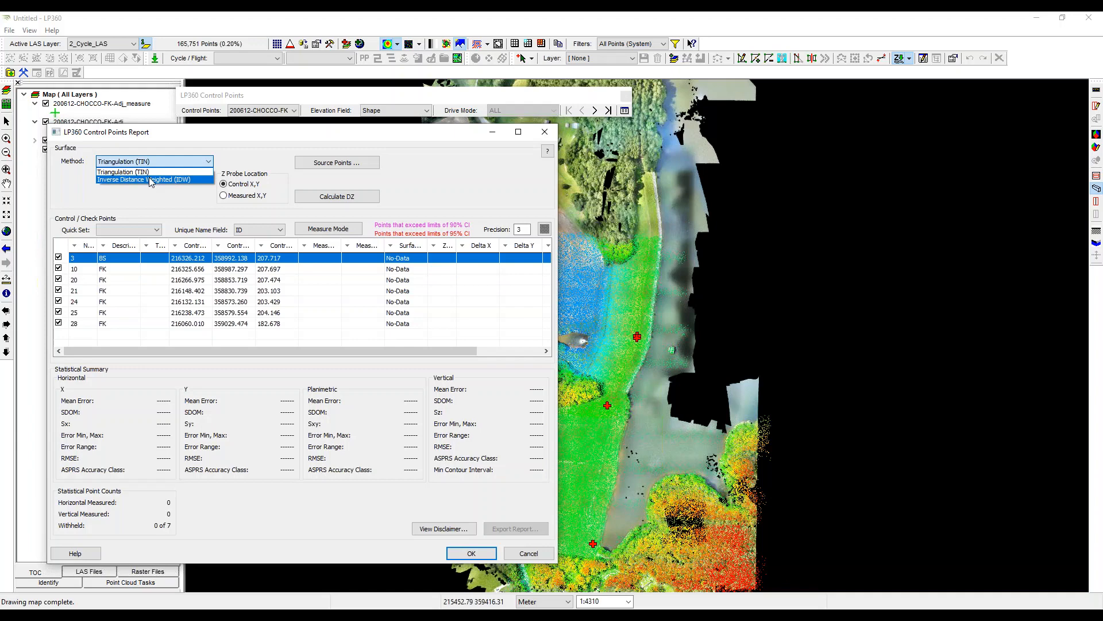
{"action": "left_click", "coordinate": [150, 180]}
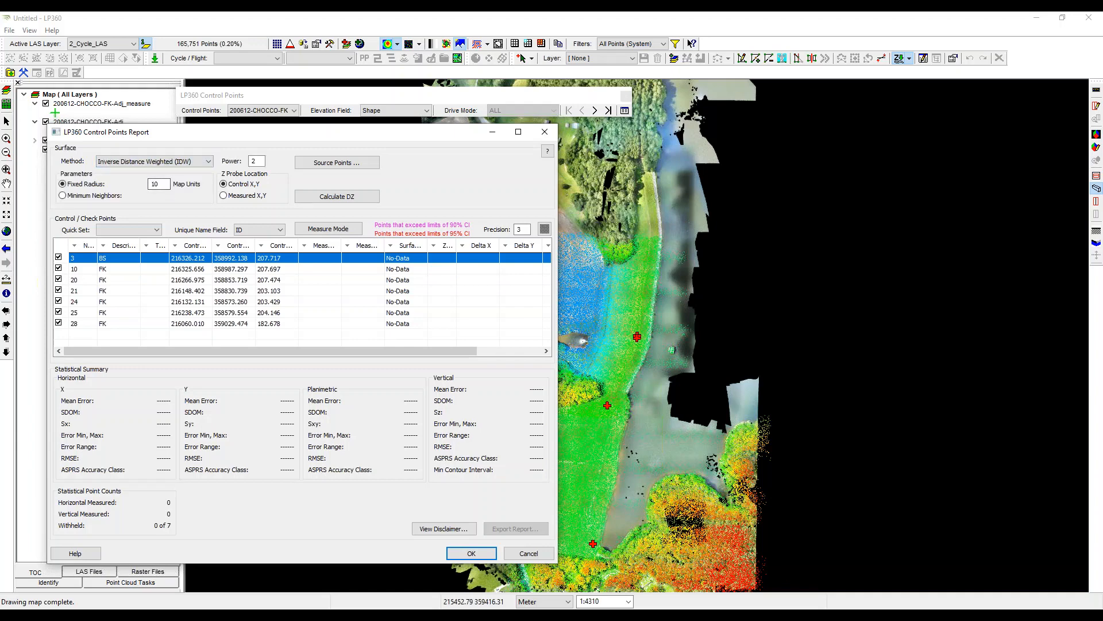
{"action": "left_click_drag", "start_coordinate": [162, 184], "coordinate": [119, 181]}
{"action": "type", "text": ".5"}
{"action": "scroll", "coordinate": [641, 311], "scroll_direction": "up", "scroll_amount": 3}
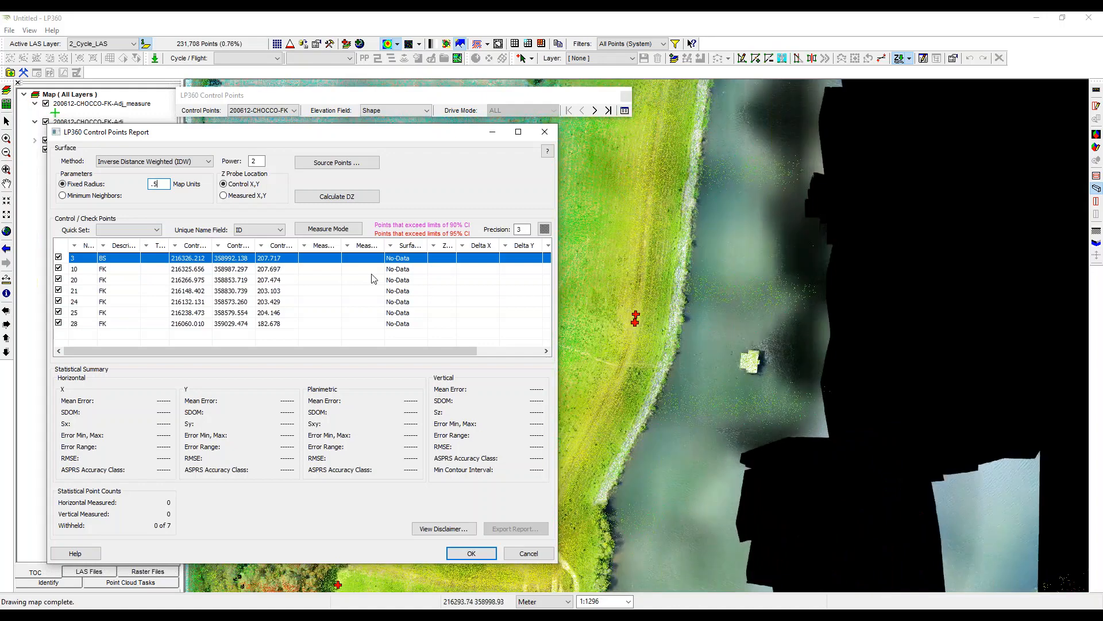
{"action": "scroll", "coordinate": [642, 302], "scroll_direction": "up", "scroll_amount": 2}
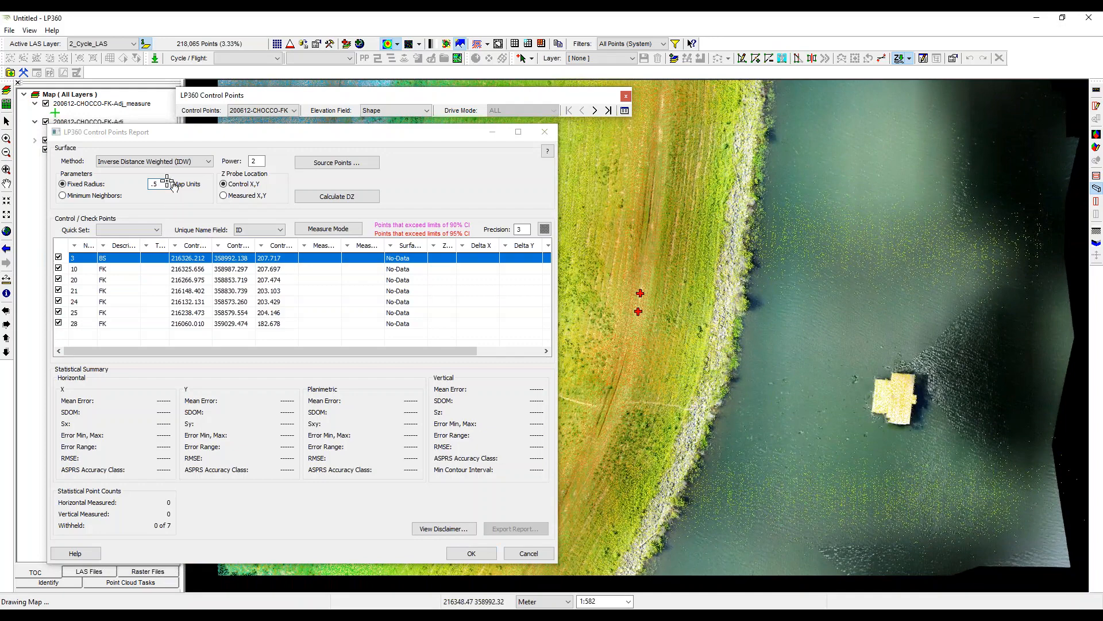
- Calculate DZ for the control points, accept the disclaimer, and withhold point 3 (BS) from the statistics
{"action": "left_click", "coordinate": [337, 196]}
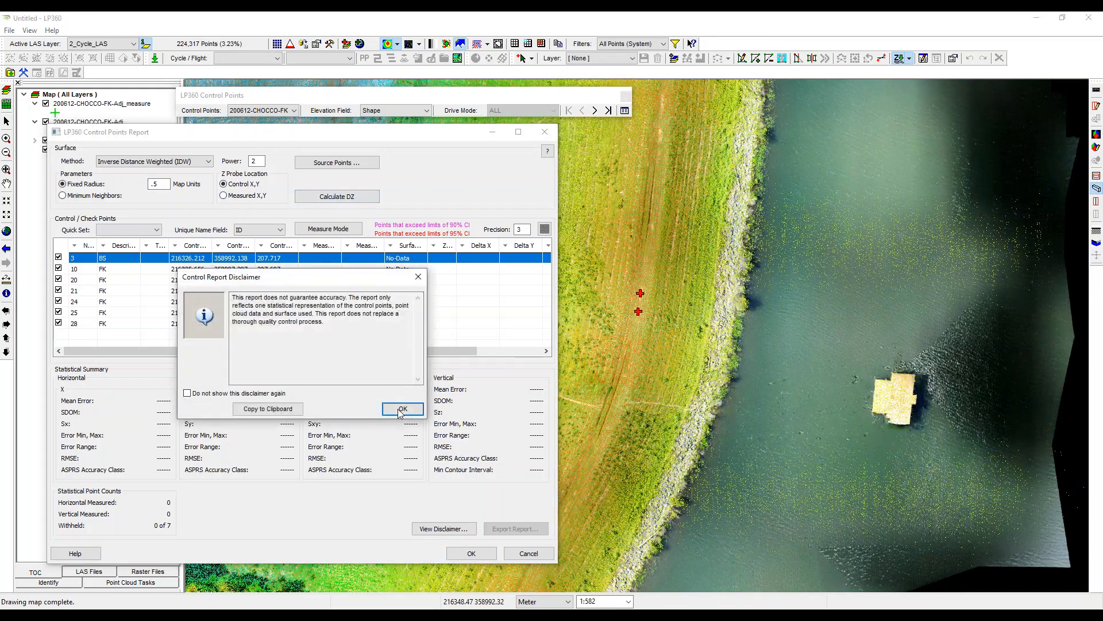
{"action": "left_click", "coordinate": [402, 409]}
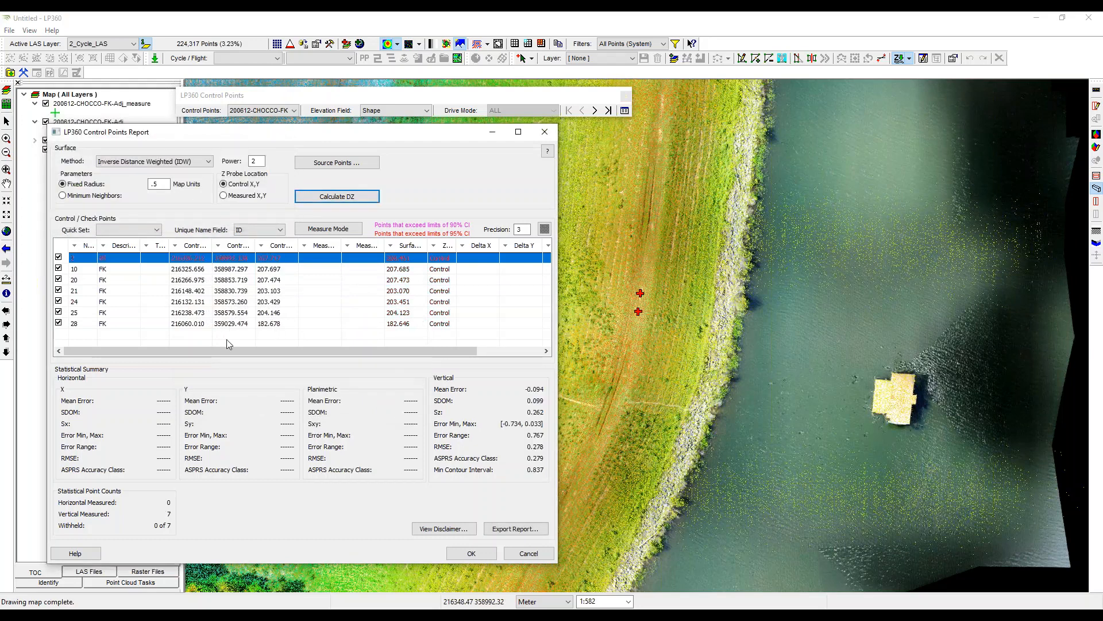
{"action": "left_click", "coordinate": [58, 257]}
- Hide the 2_Cycle_LAS layer and move the report aside so the orthophoto shows around control points 3 and 10
{"action": "scroll", "coordinate": [630, 322], "scroll_direction": "up", "scroll_amount": 1}
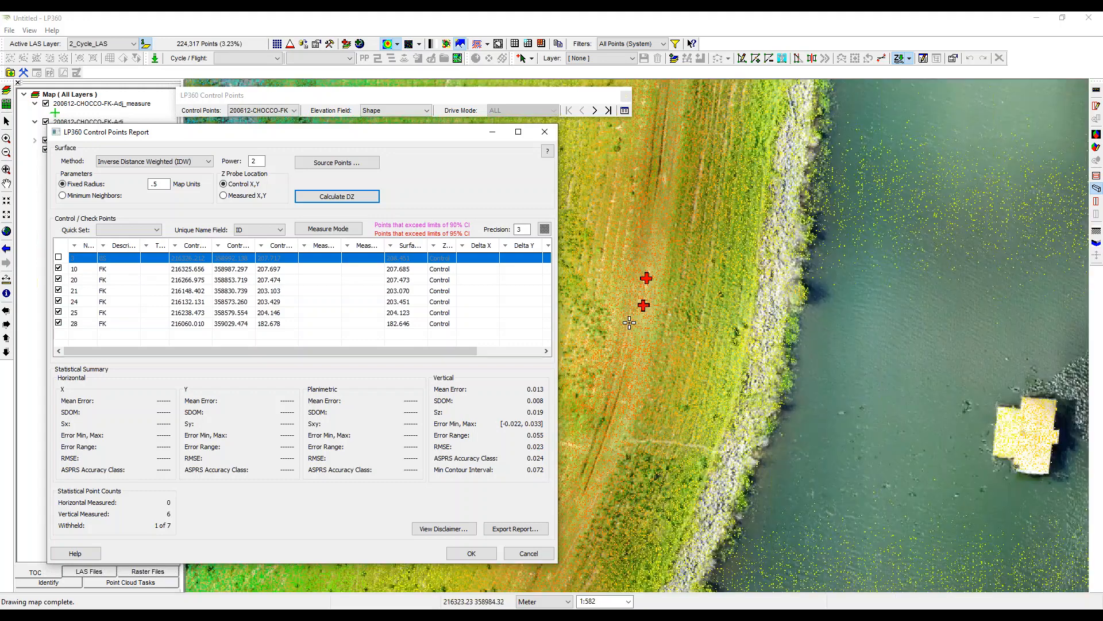
{"action": "scroll", "coordinate": [629, 322], "scroll_direction": "up", "scroll_amount": 2}
{"action": "left_click_drag", "start_coordinate": [247, 137], "coordinate": [409, 184]}
{"action": "left_click", "coordinate": [45, 140]}
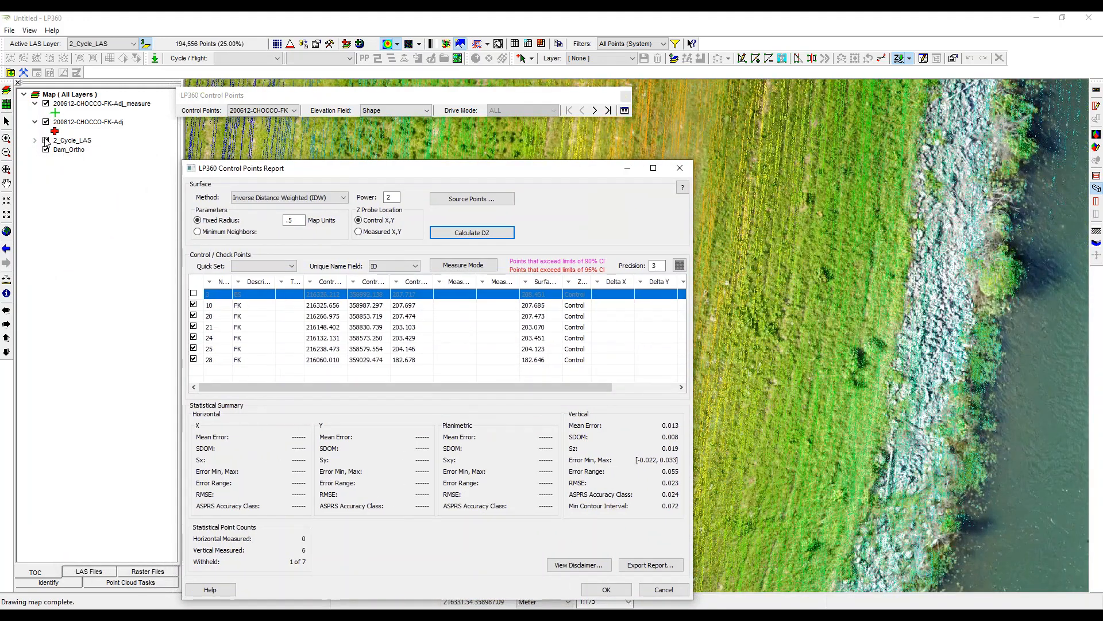
{"action": "left_click_drag", "start_coordinate": [311, 168], "coordinate": [112, 164]}
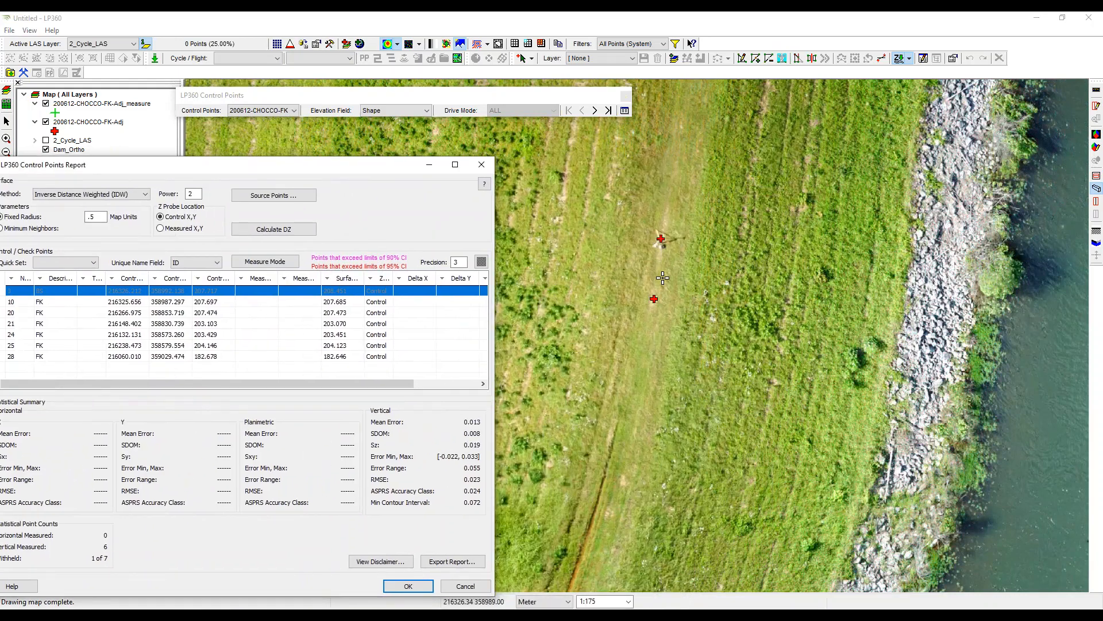
- In Measure Mode, mark the centre of the checkered target at control point 10 with the row of point 3 selected
{"action": "scroll", "coordinate": [637, 345], "scroll_direction": "up", "scroll_amount": 3}
{"action": "scroll", "coordinate": [636, 346], "scroll_direction": "up", "scroll_amount": 5}
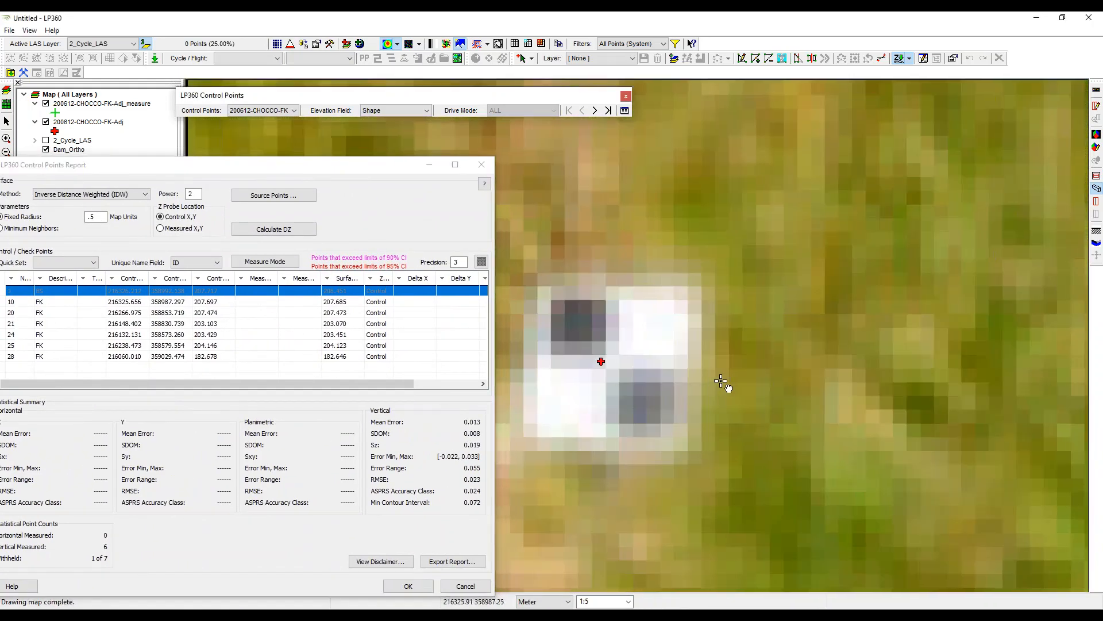
{"action": "left_click_drag", "start_coordinate": [721, 381], "coordinate": [811, 334]}
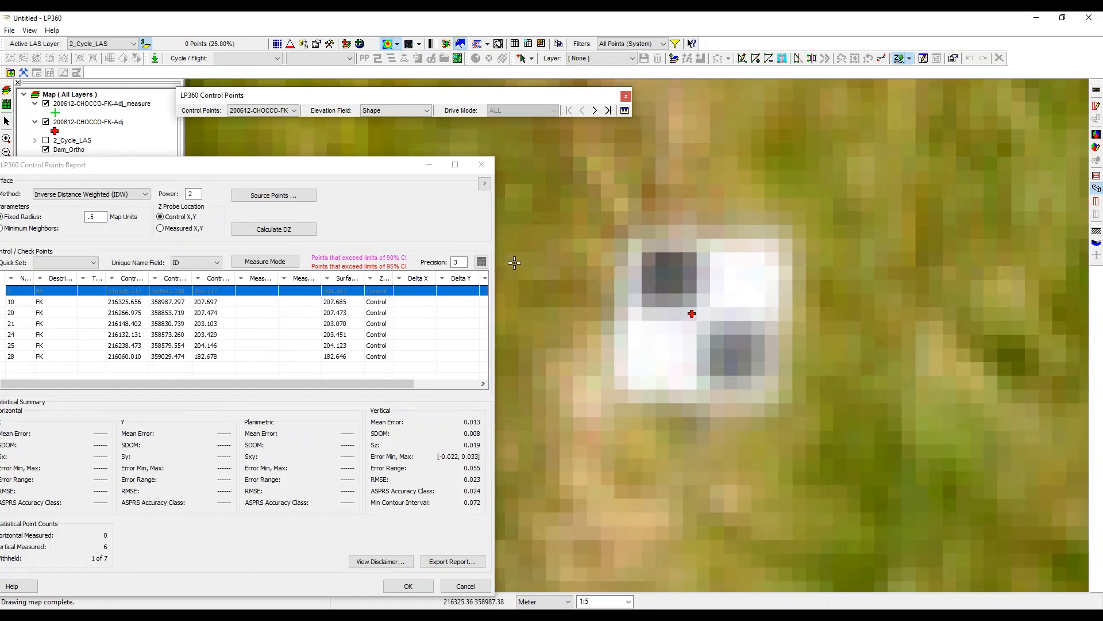
{"action": "left_click", "coordinate": [280, 266]}
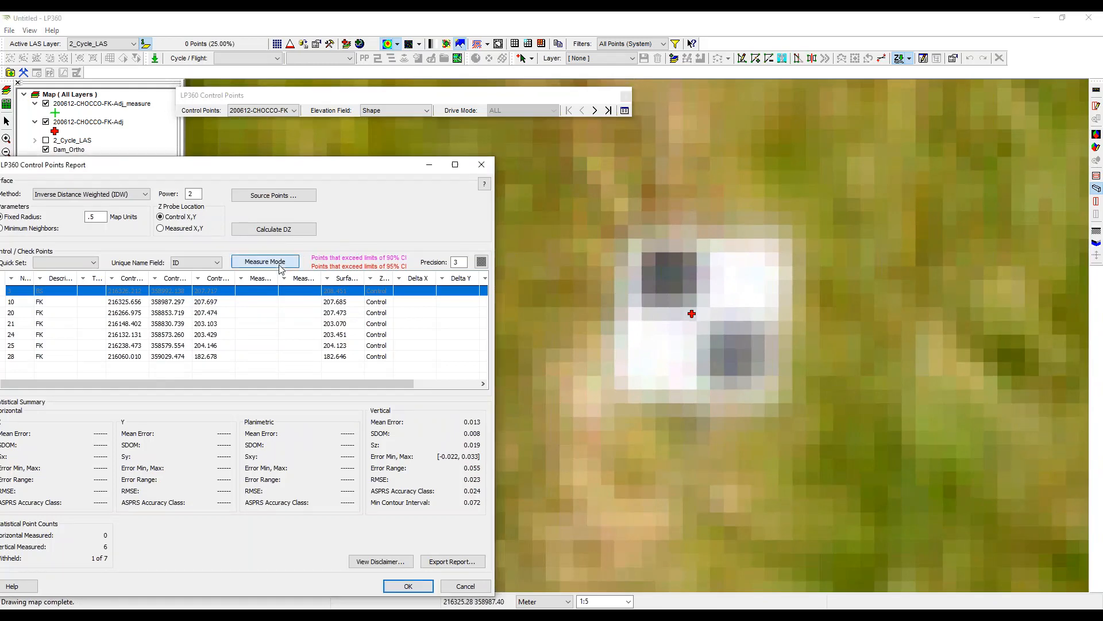
{"action": "left_click", "coordinate": [703, 312]}
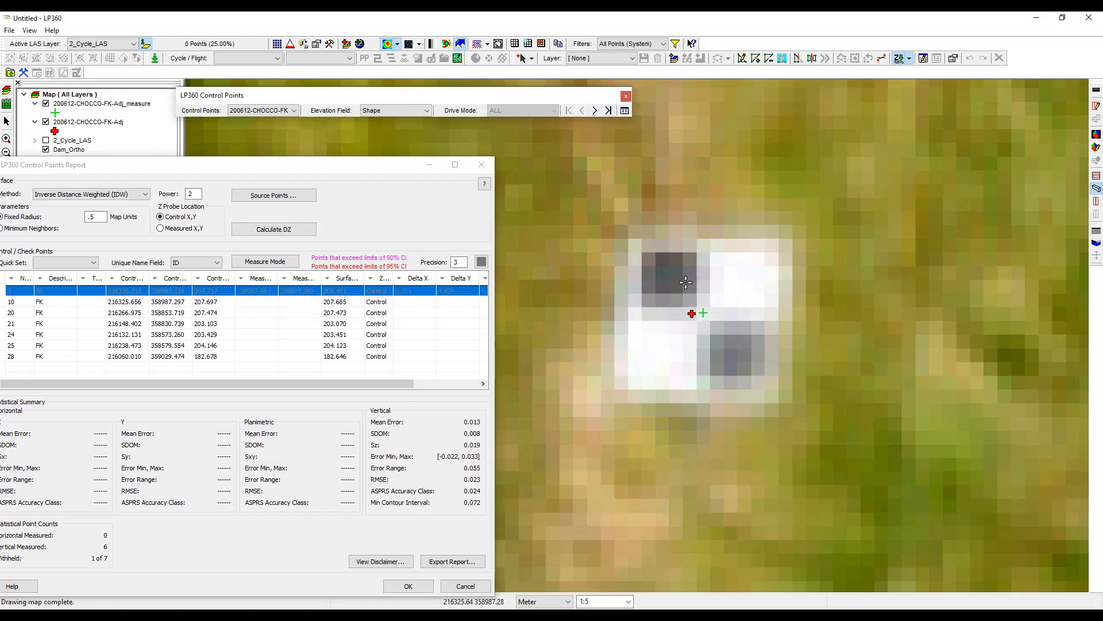
- Advance through the control points to 20 and 21 and mark the centre of each one's target on the orthophoto
{"action": "left_click", "coordinate": [594, 110]}
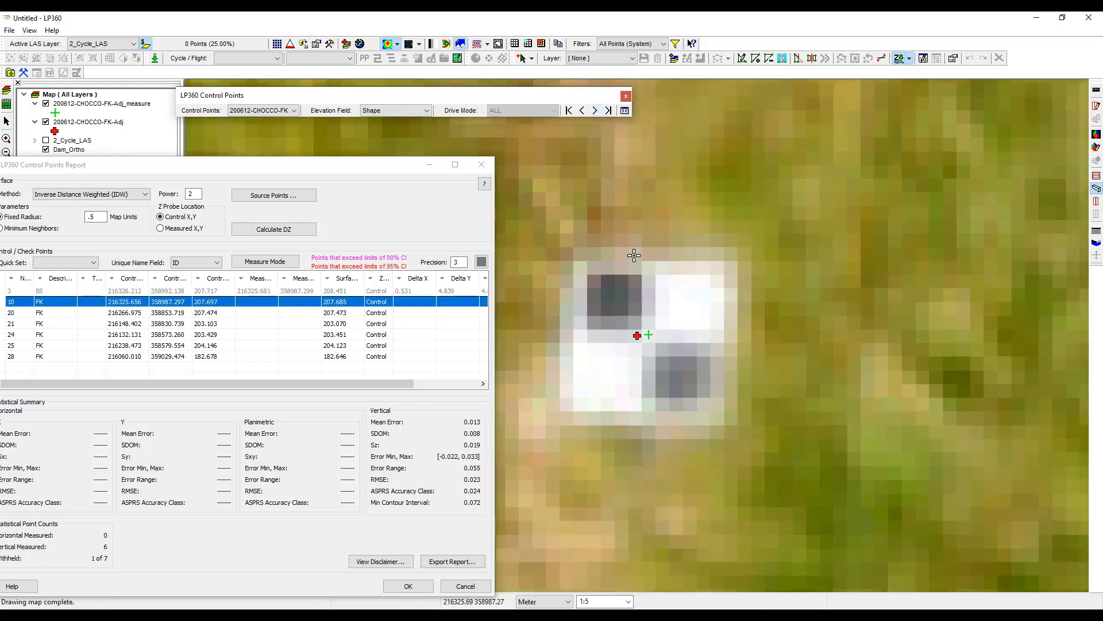
{"action": "left_click", "coordinate": [582, 110]}
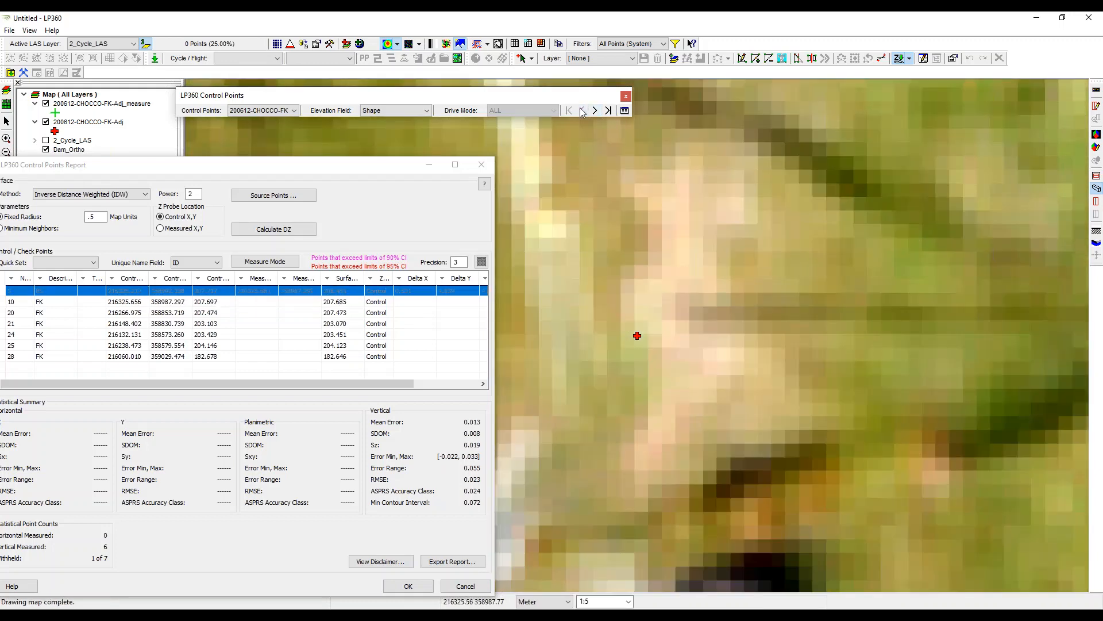
{"action": "left_click", "coordinate": [594, 110]}
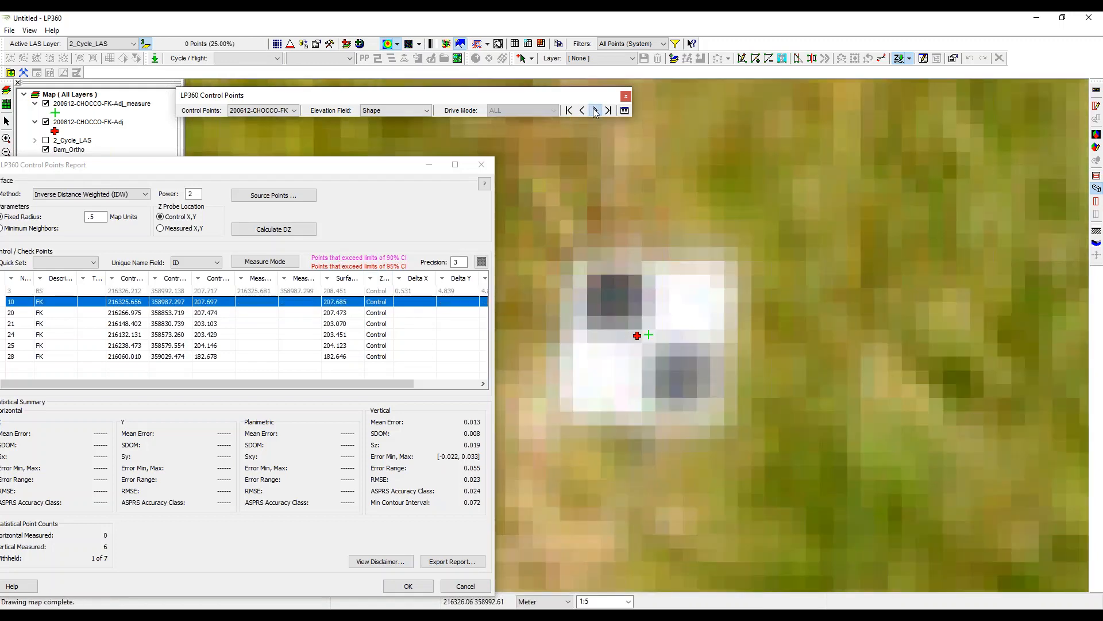
{"action": "left_click", "coordinate": [594, 111]}
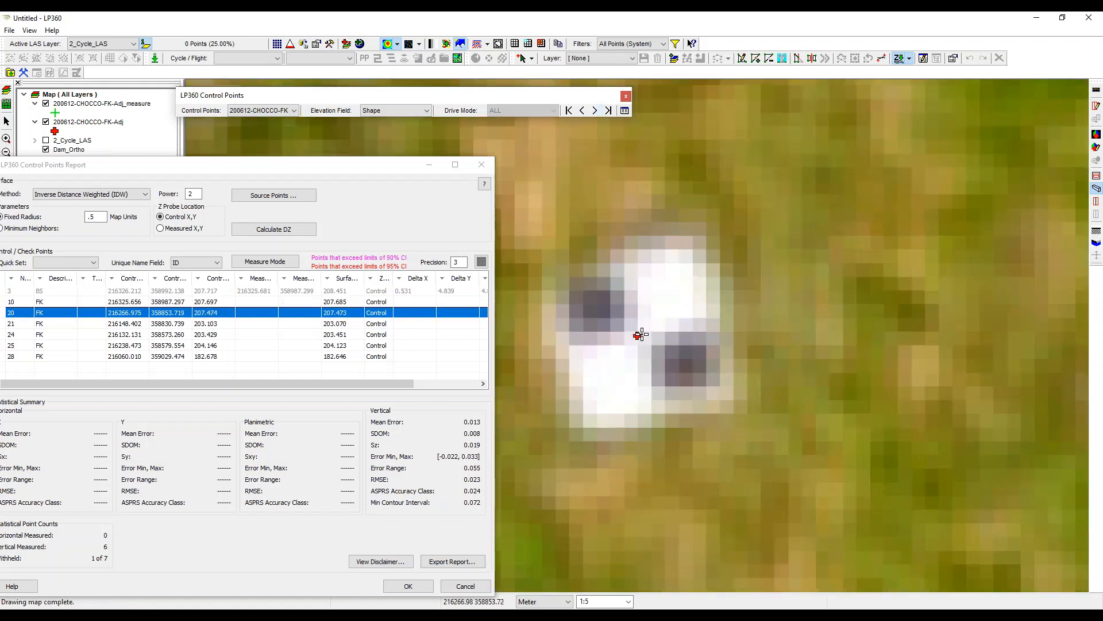
{"action": "left_click", "coordinate": [642, 335]}
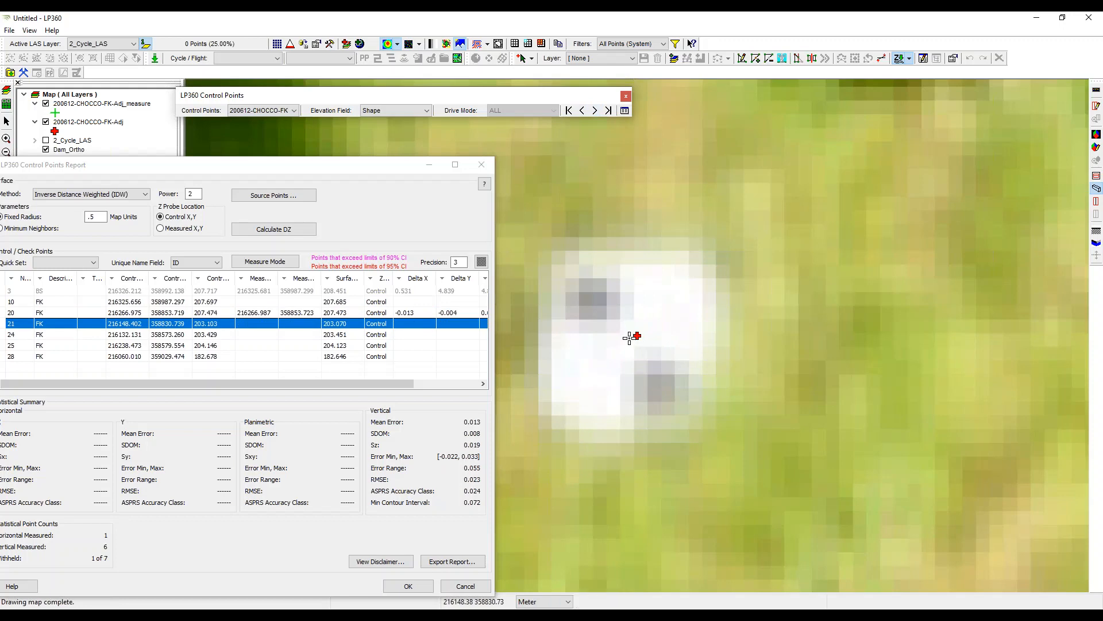
{"action": "left_click", "coordinate": [628, 334]}
- Step through control points 24, 25 and 28, marking the measured centre of each target on the orthophoto
{"action": "left_click", "coordinate": [595, 110]}
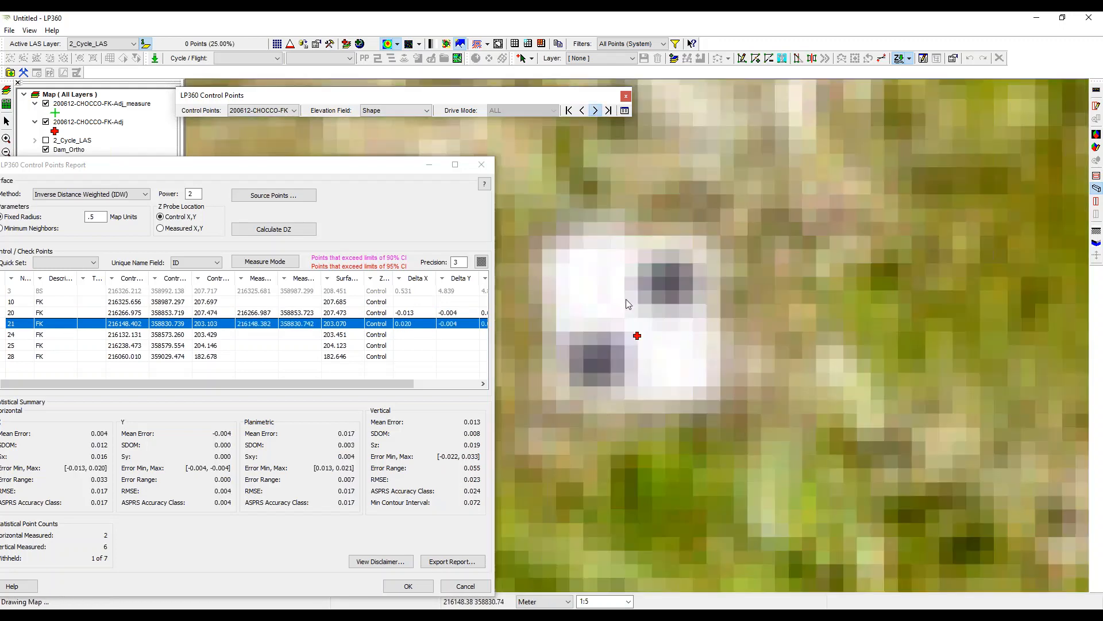
{"action": "left_click", "coordinate": [627, 321]}
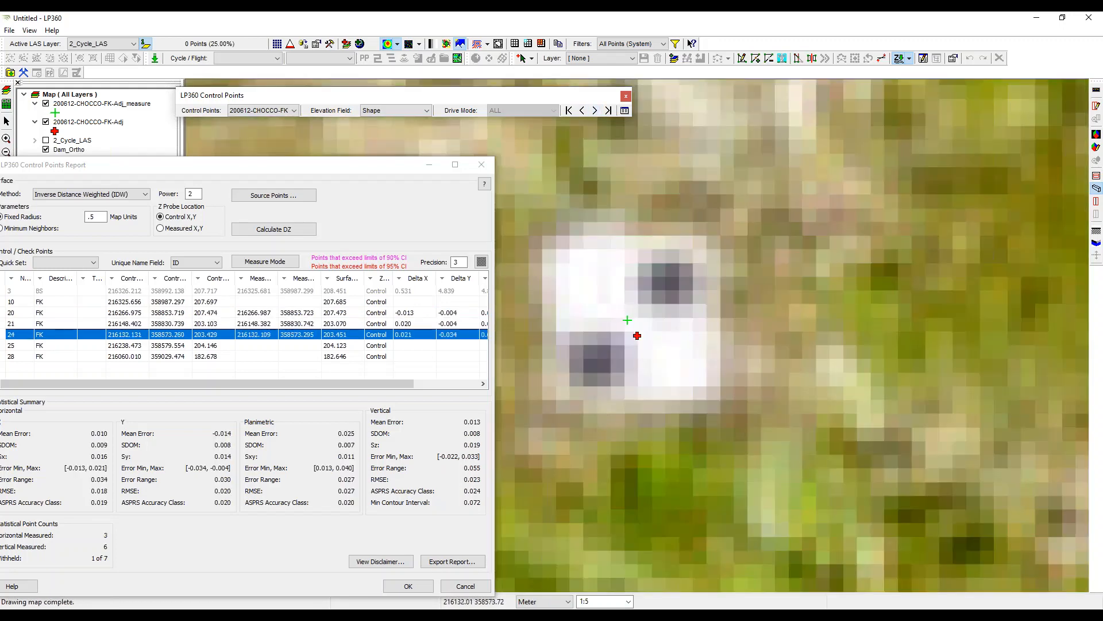
{"action": "left_click", "coordinate": [595, 110]}
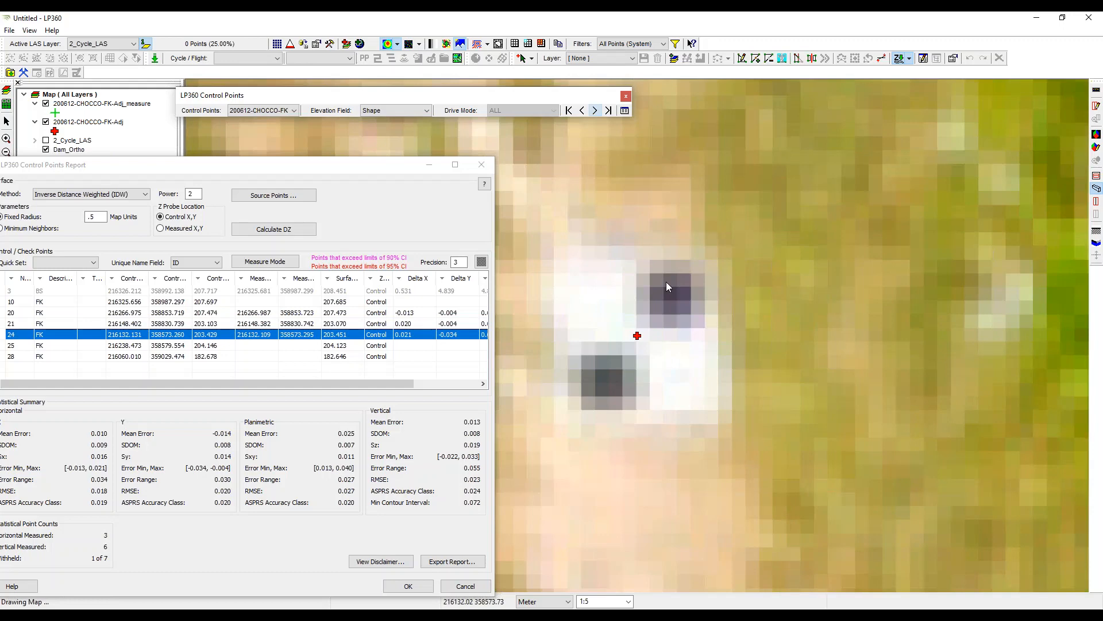
{"action": "left_click", "coordinate": [639, 335]}
{"action": "left_click", "coordinate": [595, 110]}
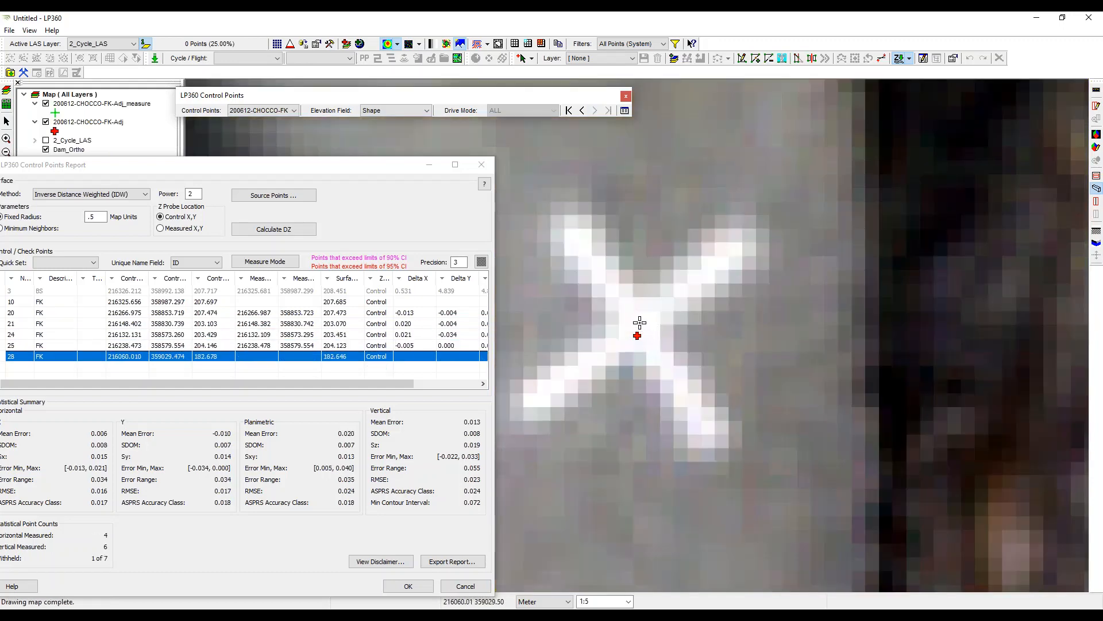
{"action": "left_click", "coordinate": [639, 323]}
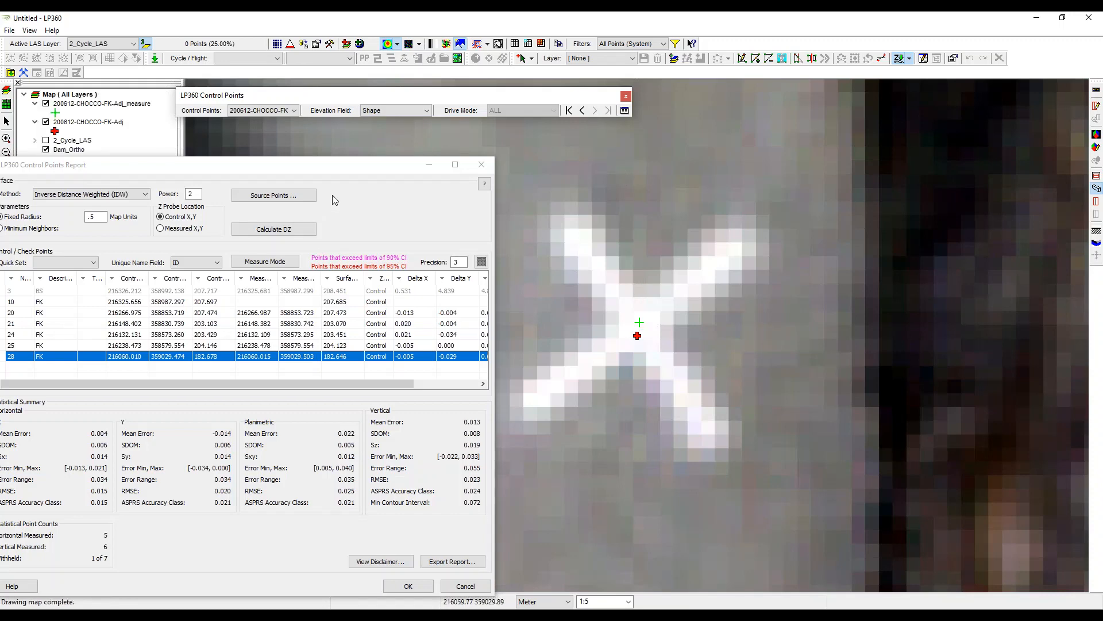
- Bring the whole Control Points Report into view to review its statistics, and close it
{"action": "left_click_drag", "start_coordinate": [366, 171], "coordinate": [735, 84]}
{"action": "left_click", "coordinate": [637, 176]}
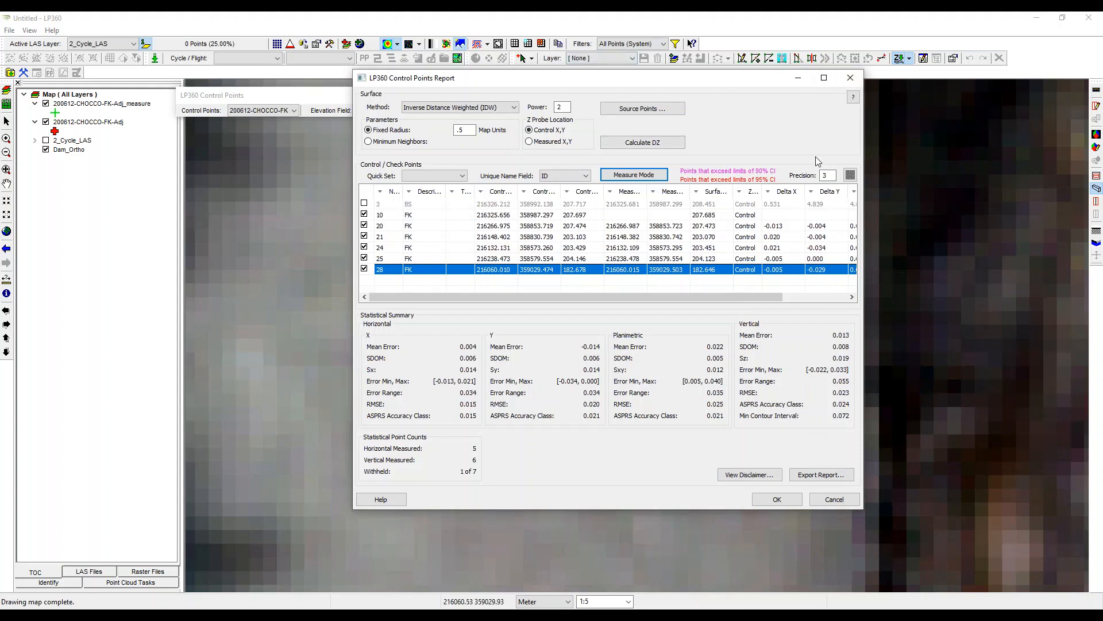
{"action": "left_click", "coordinate": [856, 79]}
- Zoom the map out from control point 28 to show the surrounding road and fields
{"action": "left_click", "coordinate": [646, 325]}
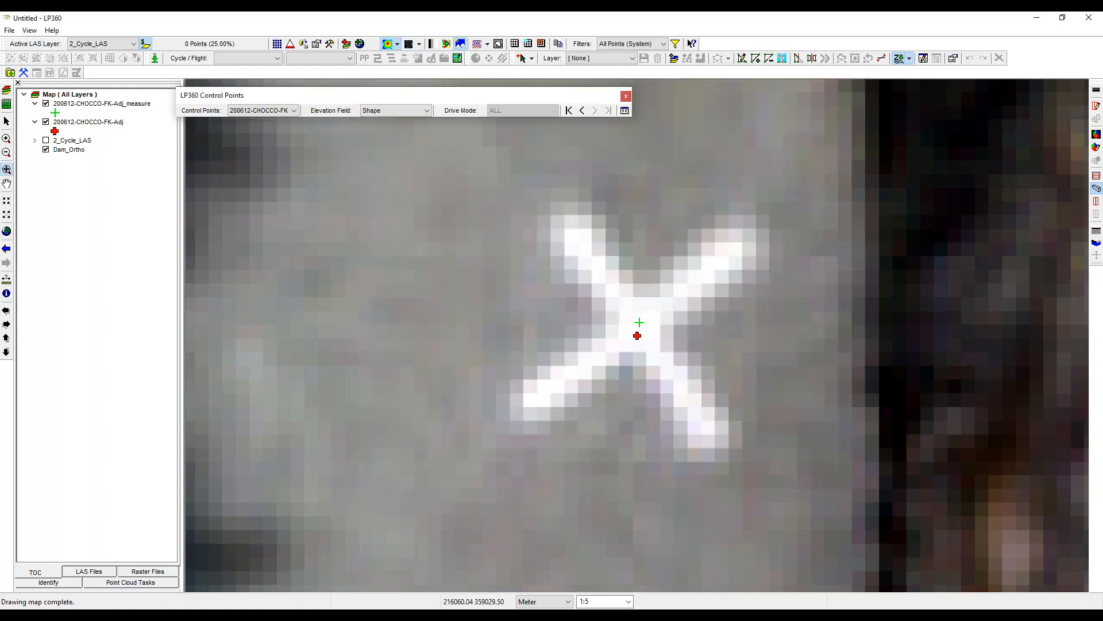
{"action": "scroll", "coordinate": [627, 303], "scroll_direction": "down", "scroll_amount": 2}
{"action": "scroll", "coordinate": [627, 303], "scroll_direction": "down", "scroll_amount": 2}
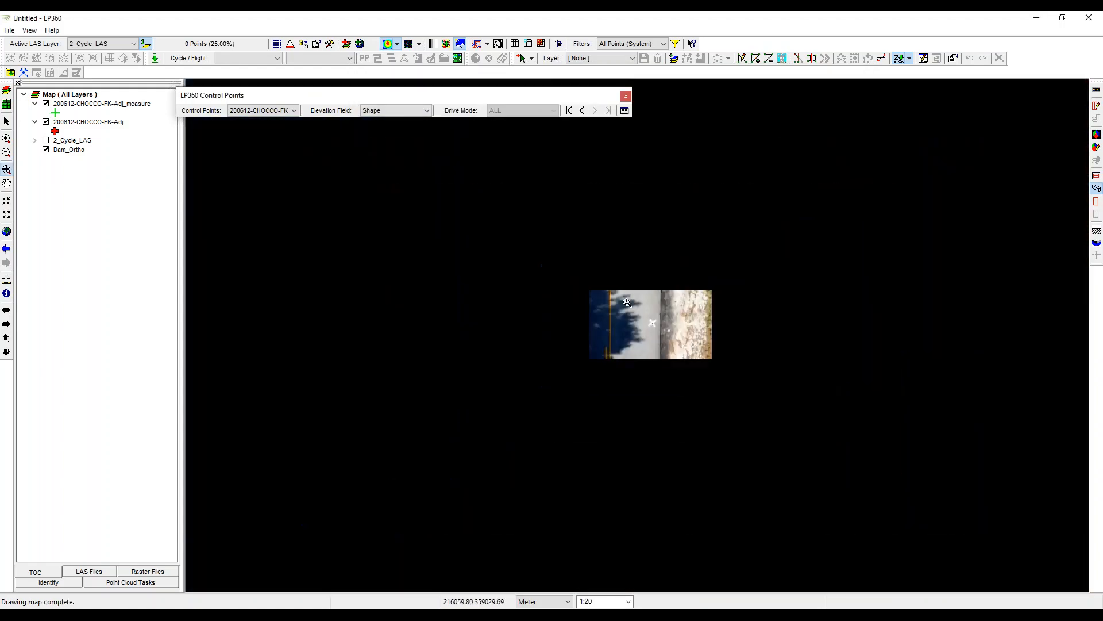
{"action": "scroll", "coordinate": [599, 245], "scroll_direction": "down", "scroll_amount": 2}
{"action": "scroll", "coordinate": [552, 305], "scroll_direction": "down", "scroll_amount": 2}
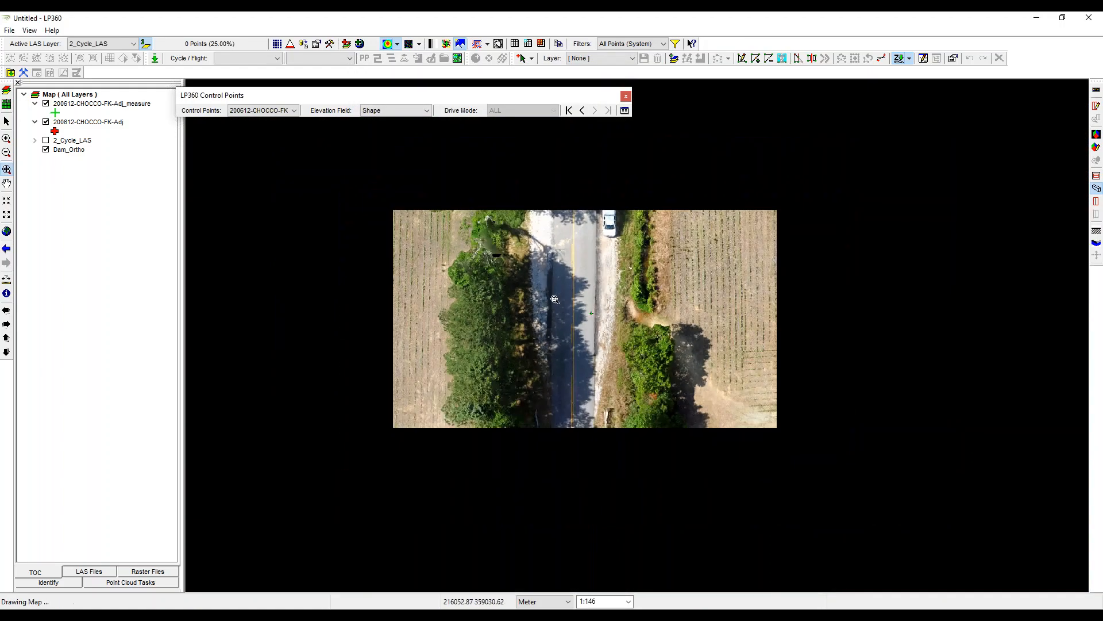